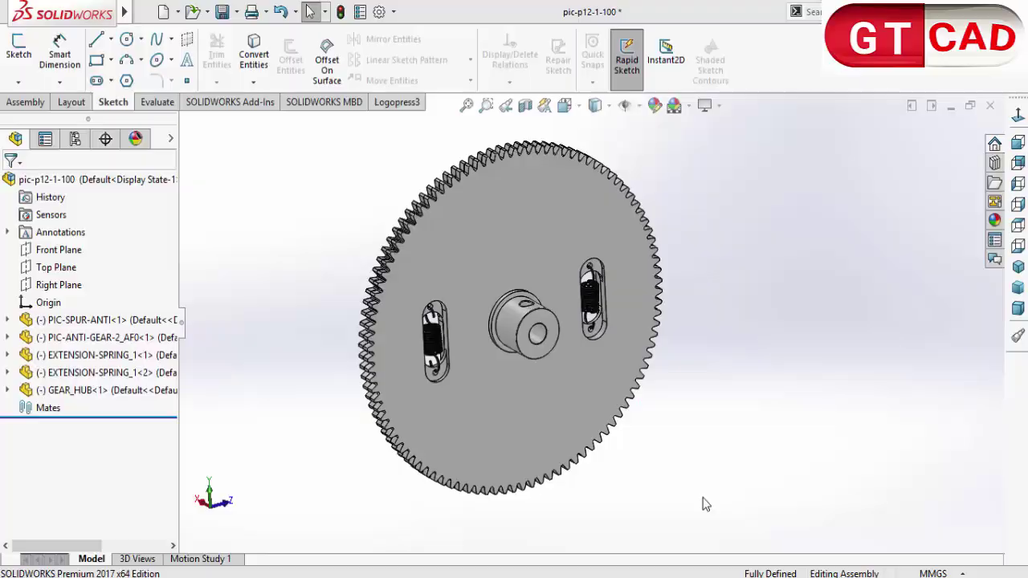
Step: Dismiss the unsaved-document notice and view the spur gear face-on
middle_drag(680, 480, 725, 438)
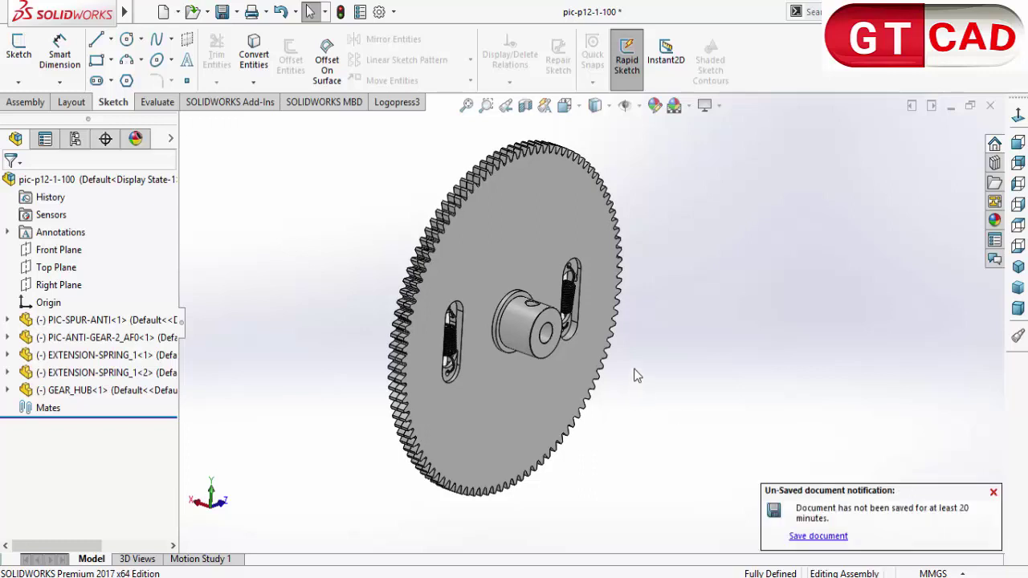
click(993, 492)
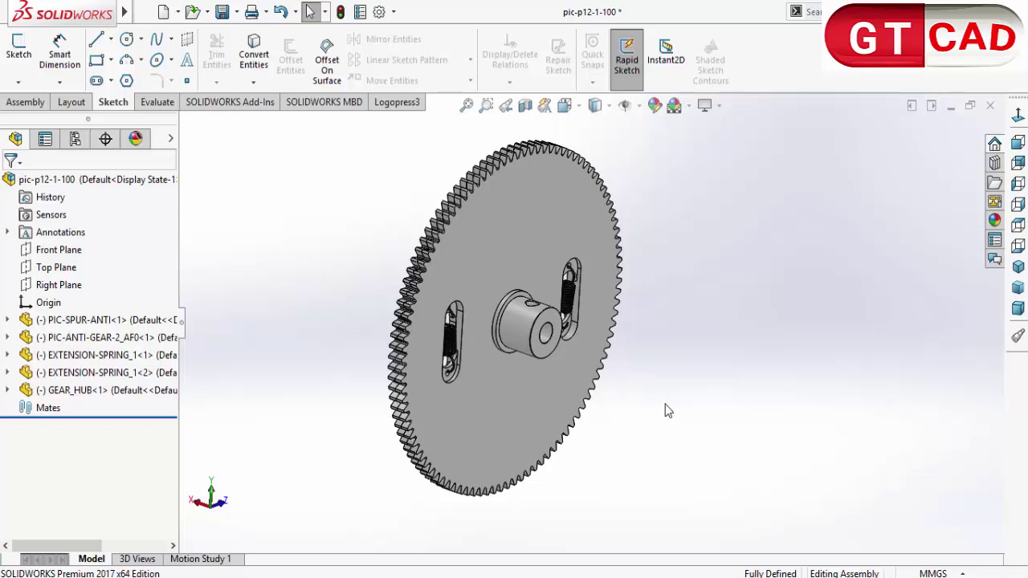
click(562, 423)
key(ctrl+8)
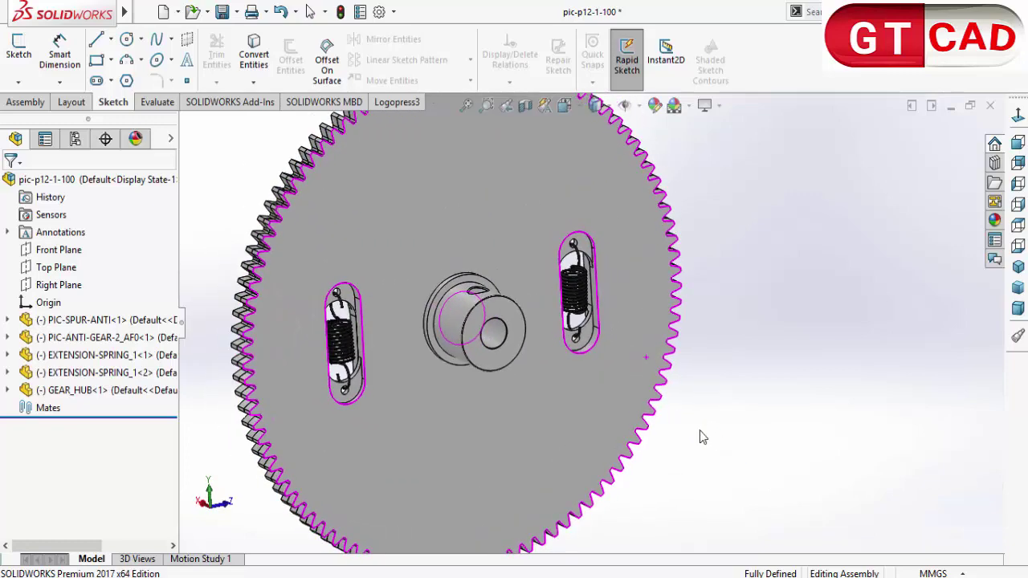
Step: Restore the angled gear view, orbit it edge-on, then switch to the Backlash article
click(702, 437)
key(ctrl+shift+z)
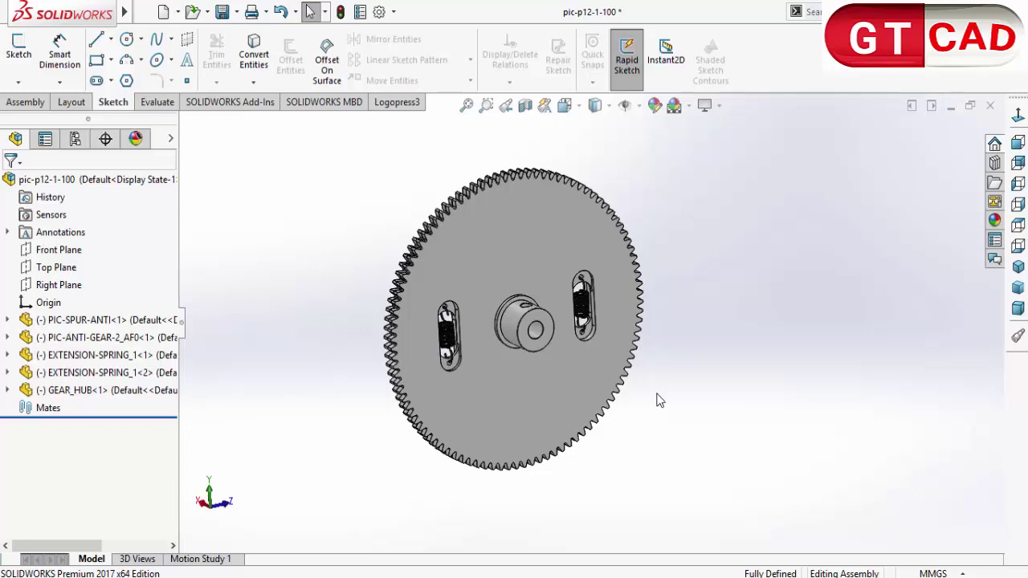
mouse_move(673, 441)
middle_down()
mouse_move(706, 413)
mouse_move(667, 450)
middle_up()
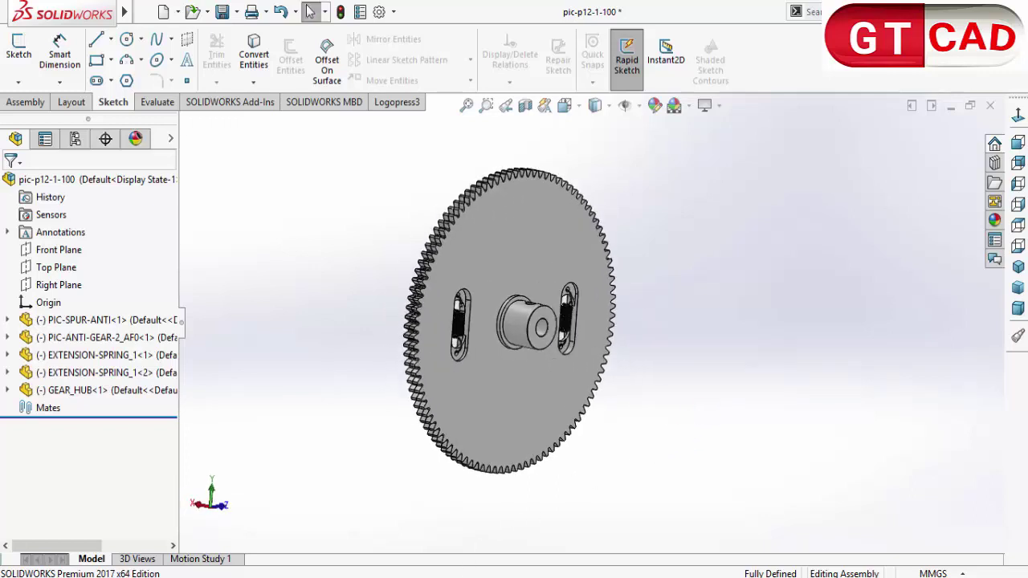
key(alt+Tab)
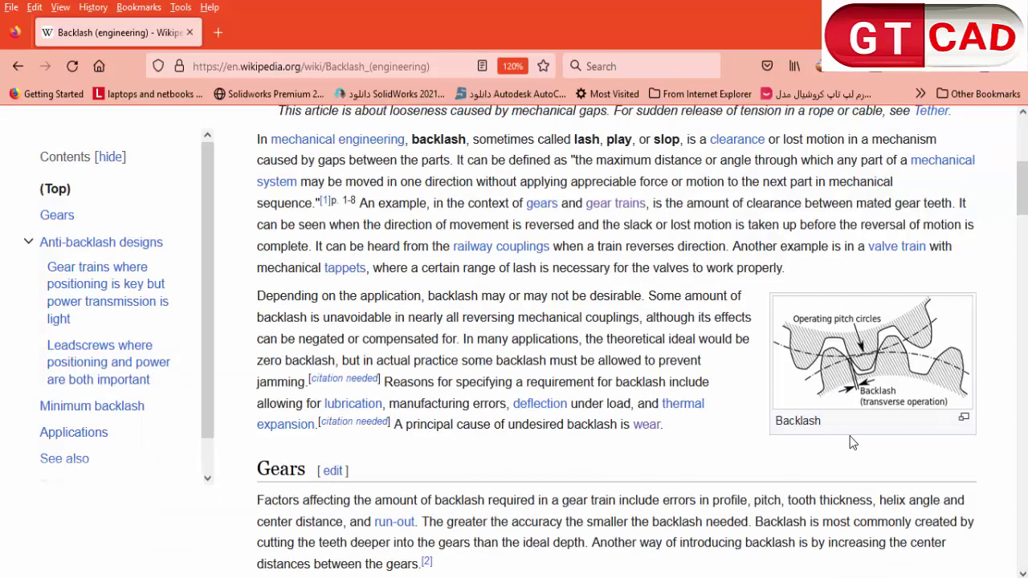
Step: Scroll through the Backlash (engineering) article, then orbit the SOLIDWORKS gear assembly side-on
scroll(837, 382, up, 3)
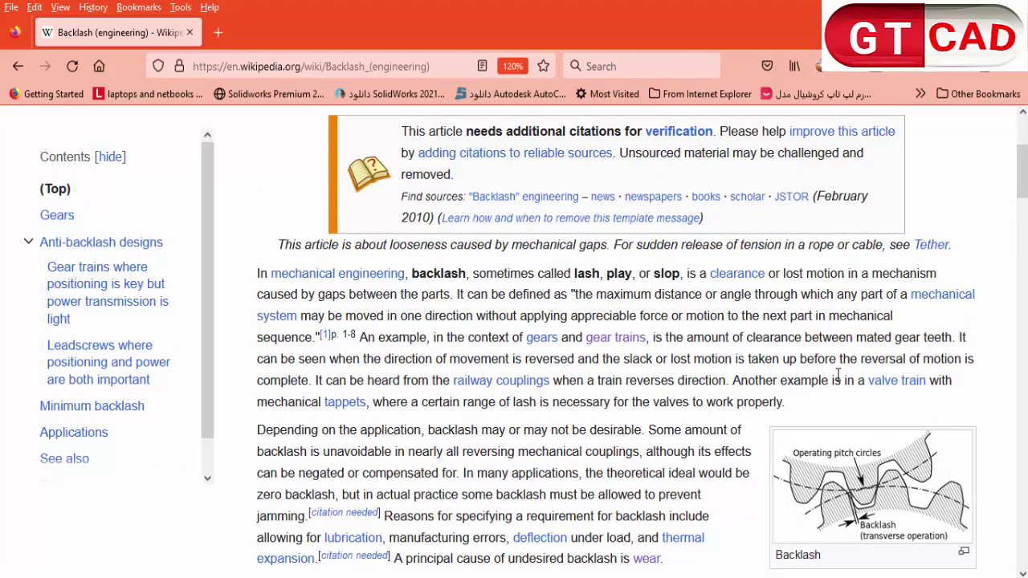
scroll(837, 378, down, 2)
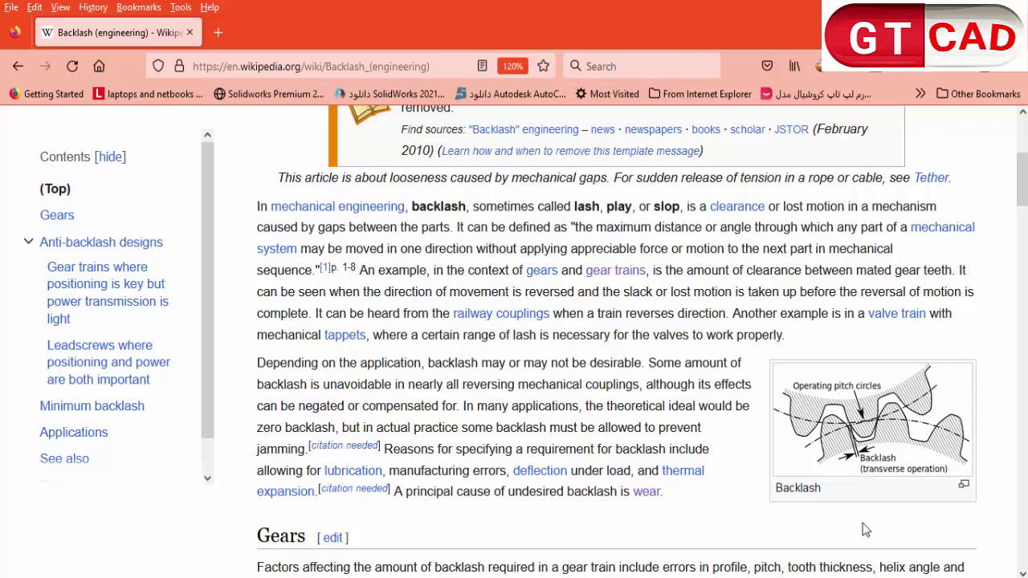
scroll(858, 524, up, 2)
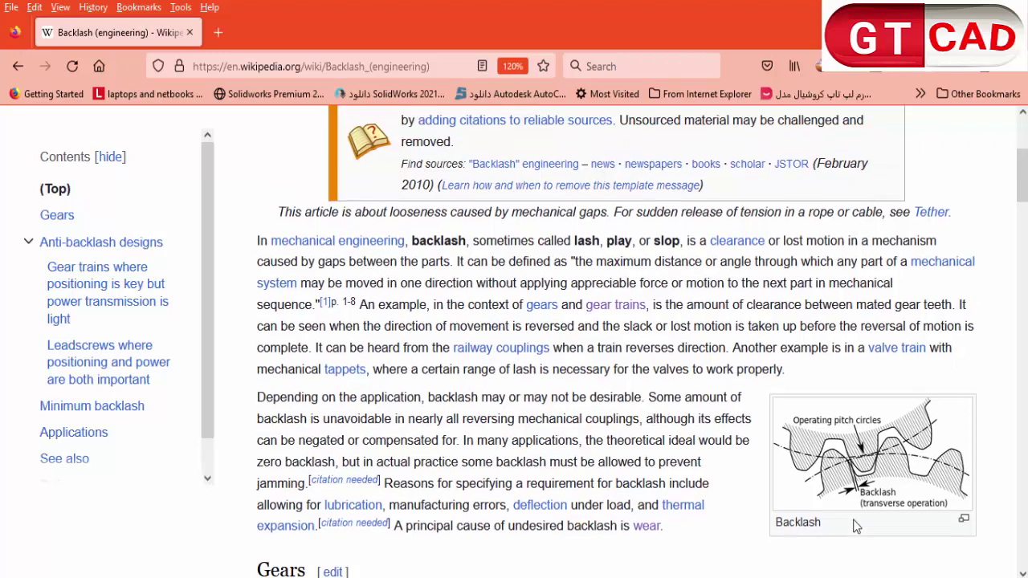
scroll(855, 530, down, 2)
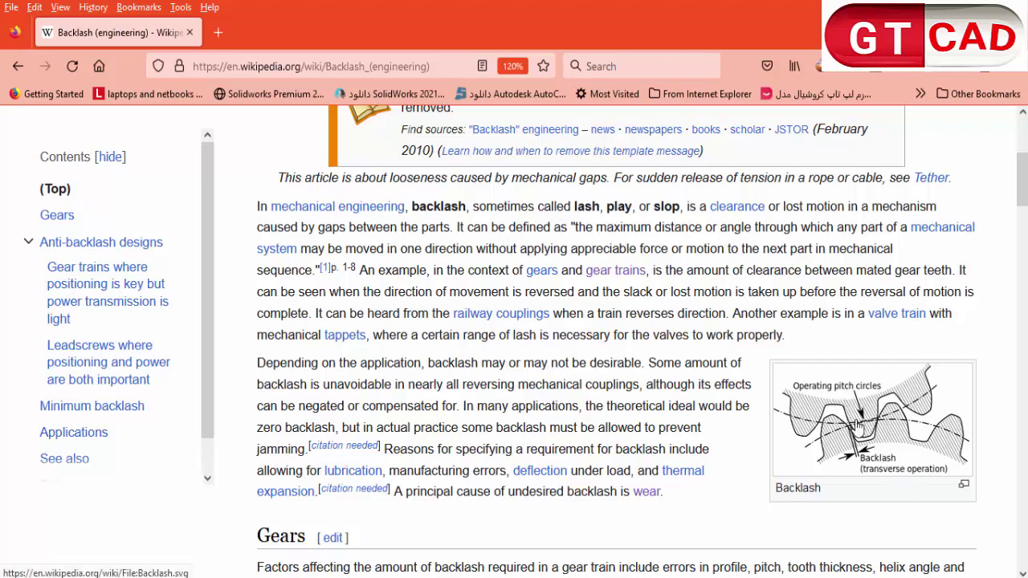
scroll(792, 543, up, 1)
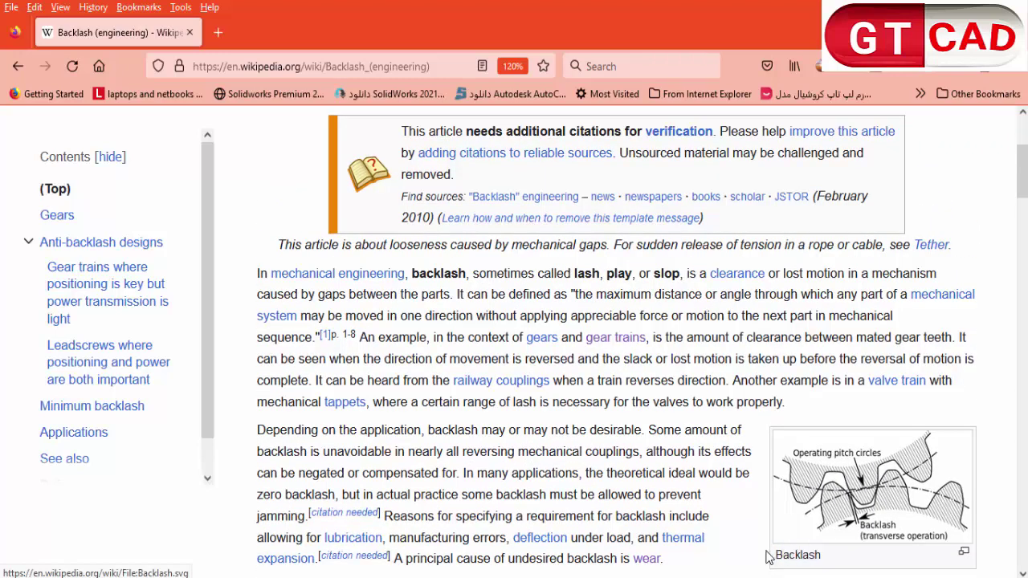
scroll(818, 570, down, 2)
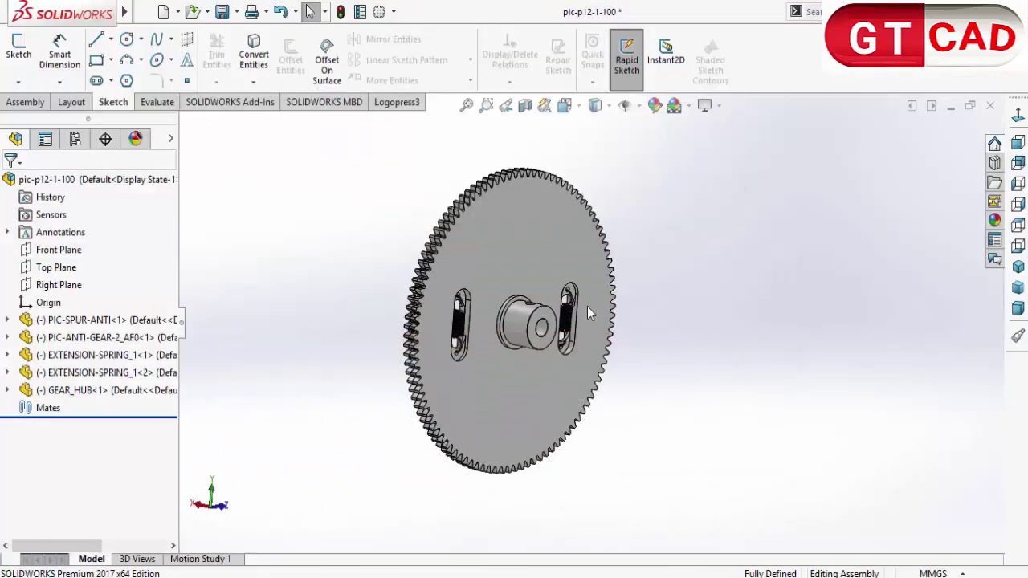
middle_drag(587, 306, 459, 302)
Step: Zoom in and tilt the gear assembly obliquely to inspect the extension springs
scroll(358, 386, up, 4)
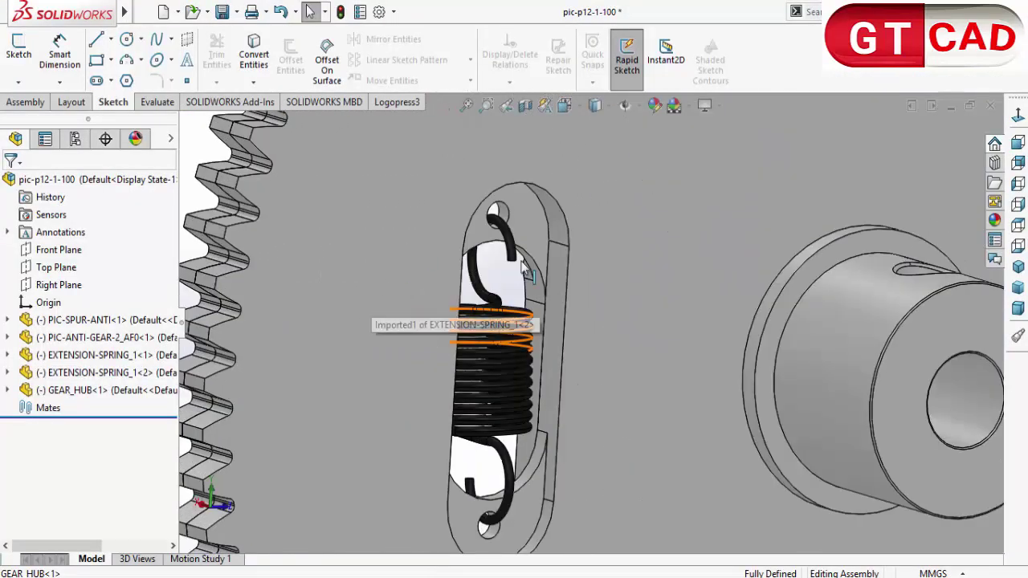
scroll(532, 273, up, 5)
scroll(562, 399, down, 5)
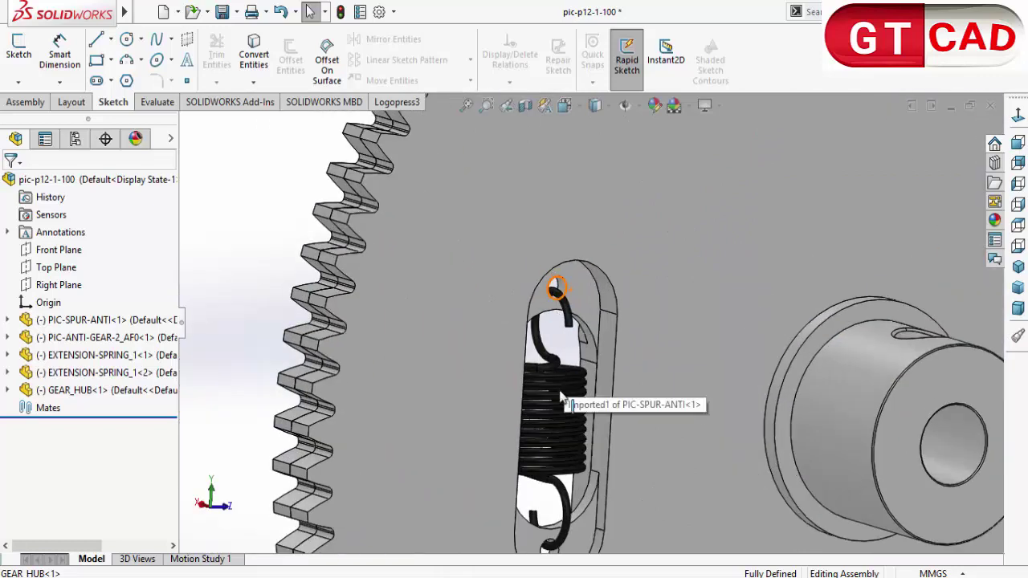
scroll(562, 400, up, 5)
scroll(790, 405, down, 4)
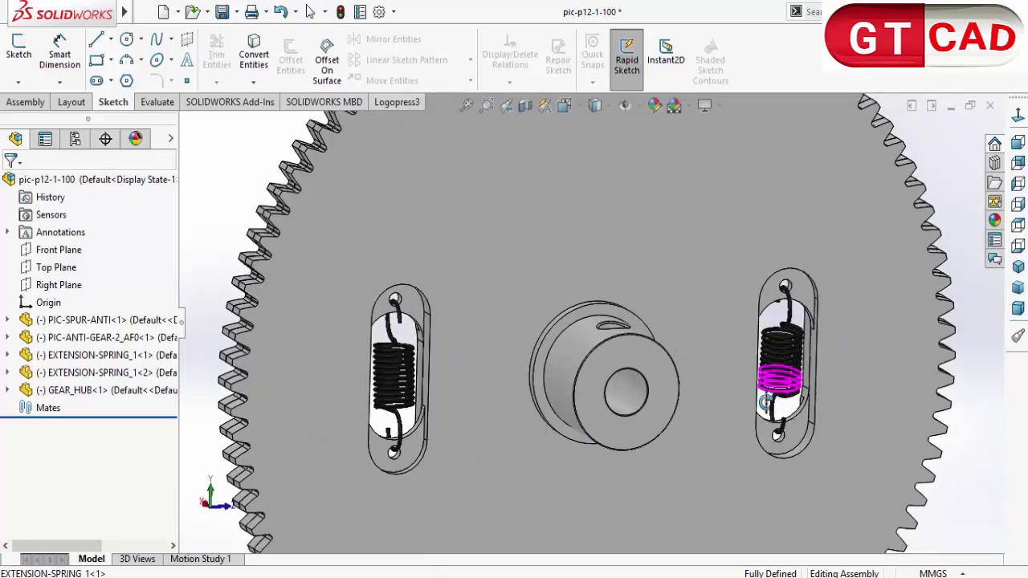
scroll(481, 385, up, 3)
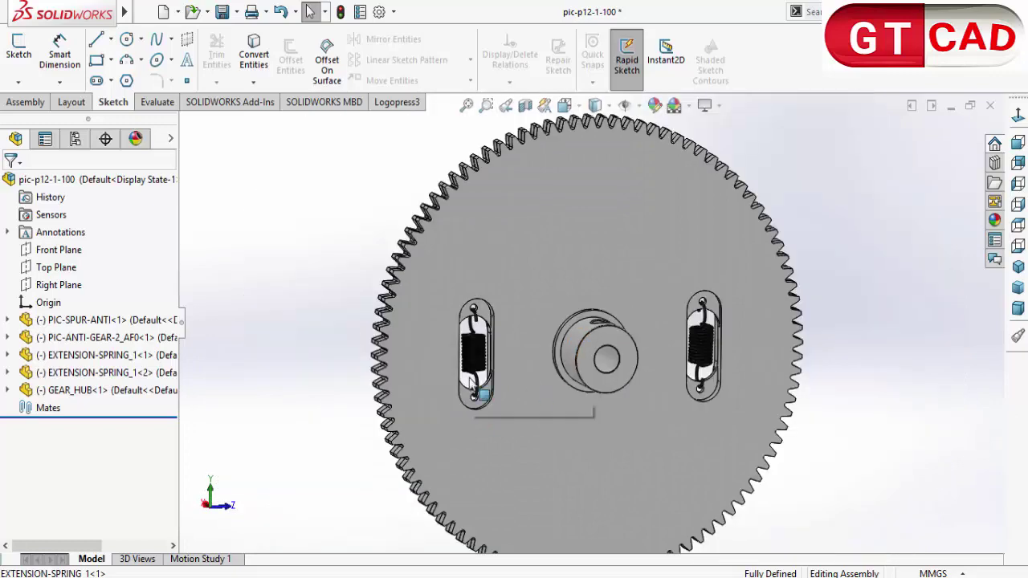
middle_drag(471, 381, 507, 413)
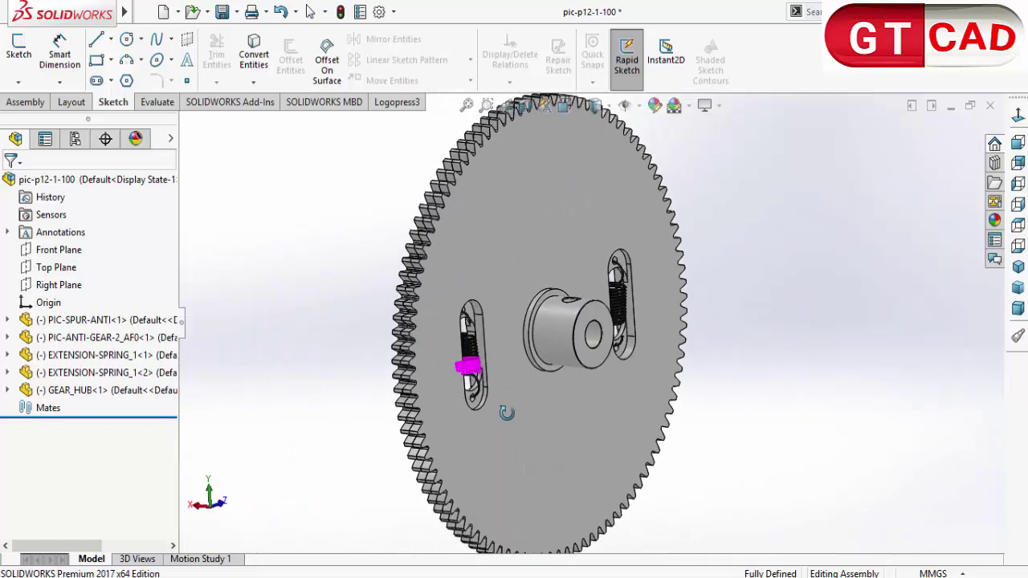
scroll(486, 365, down, 5)
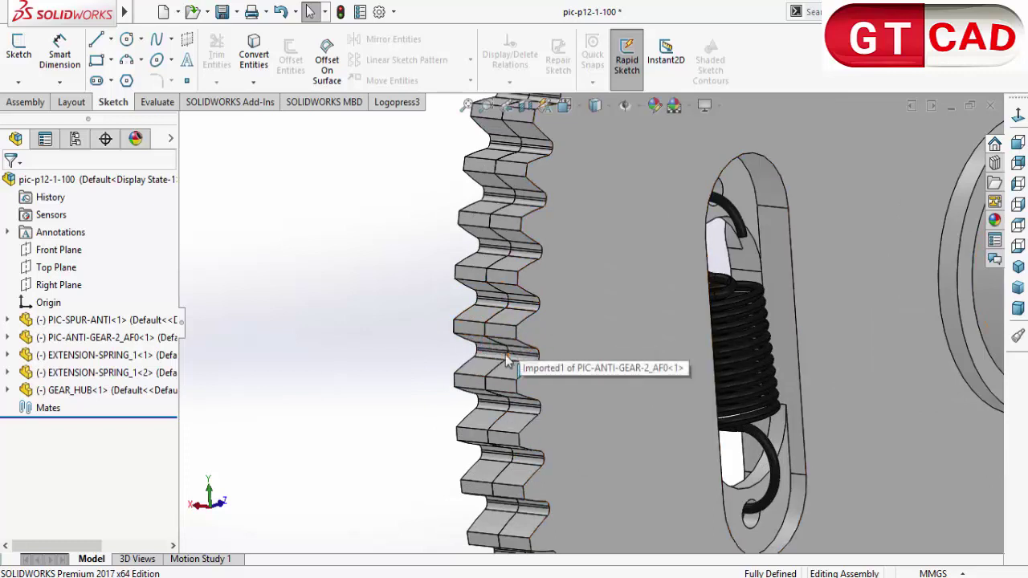
Step: Zoom and orbit the assembly edge-on and angled to inspect the slots and GEAR_HUB
scroll(506, 361, up, 2)
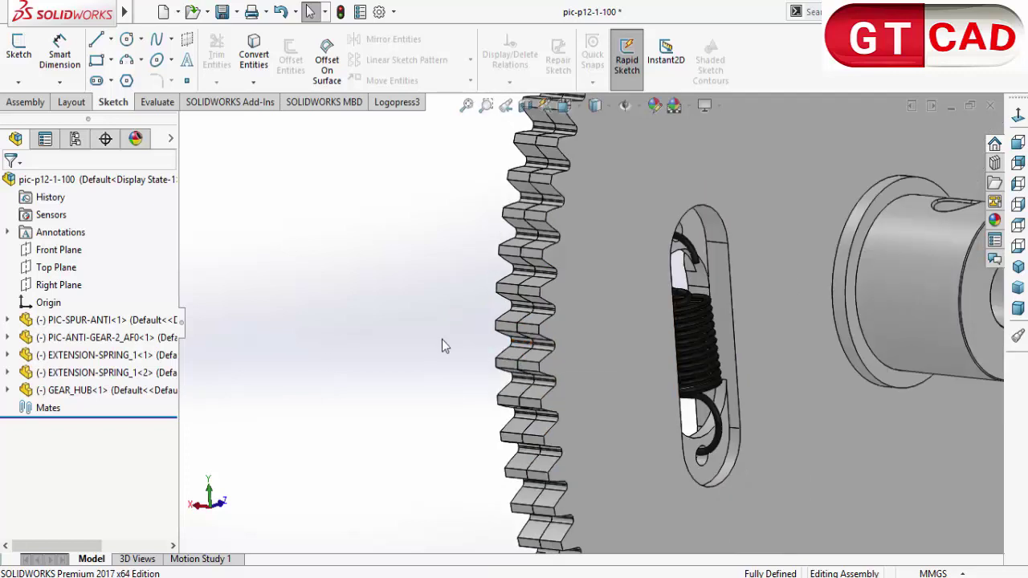
scroll(474, 354, up, 3)
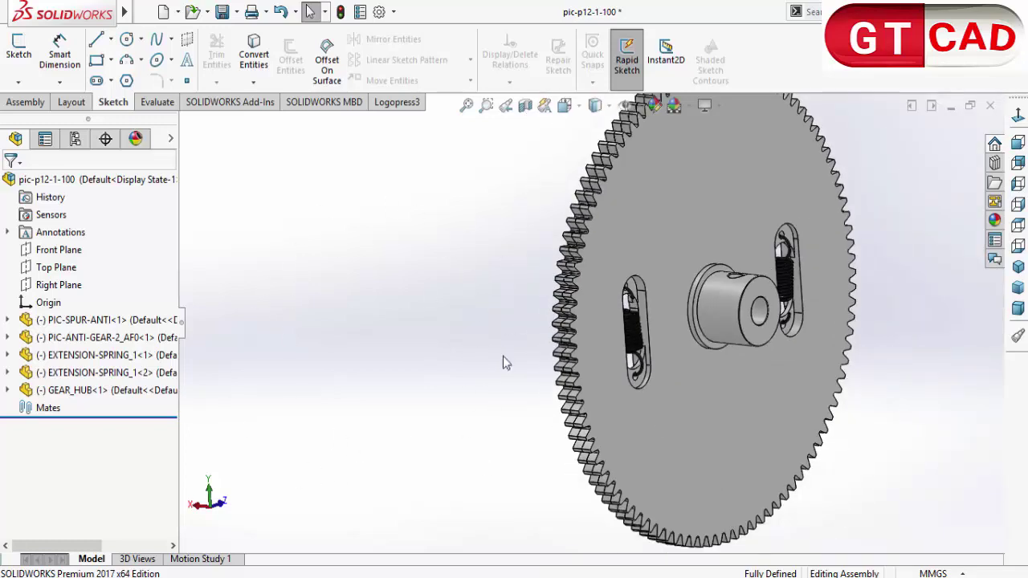
scroll(514, 393, up, 3)
scroll(683, 399, down, 3)
middle_drag(683, 399, 659, 328)
scroll(672, 348, down, 3)
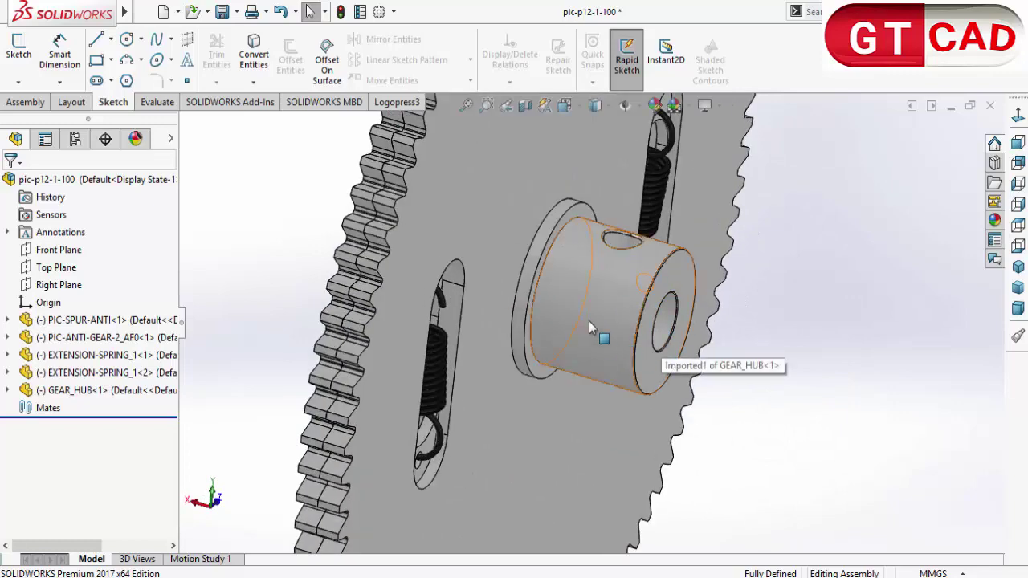
scroll(592, 332, up, 3)
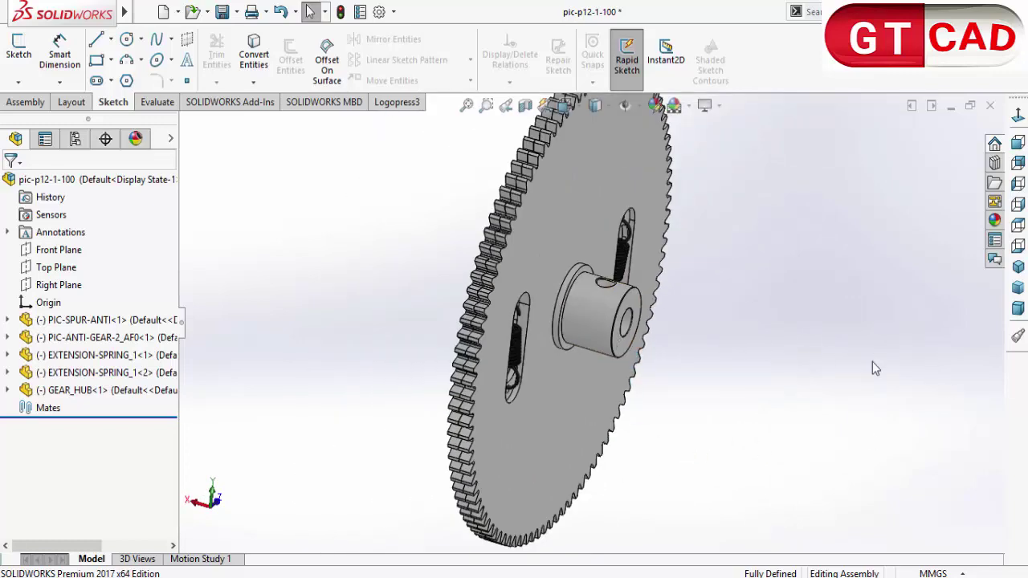
middle_drag(700, 411, 674, 386)
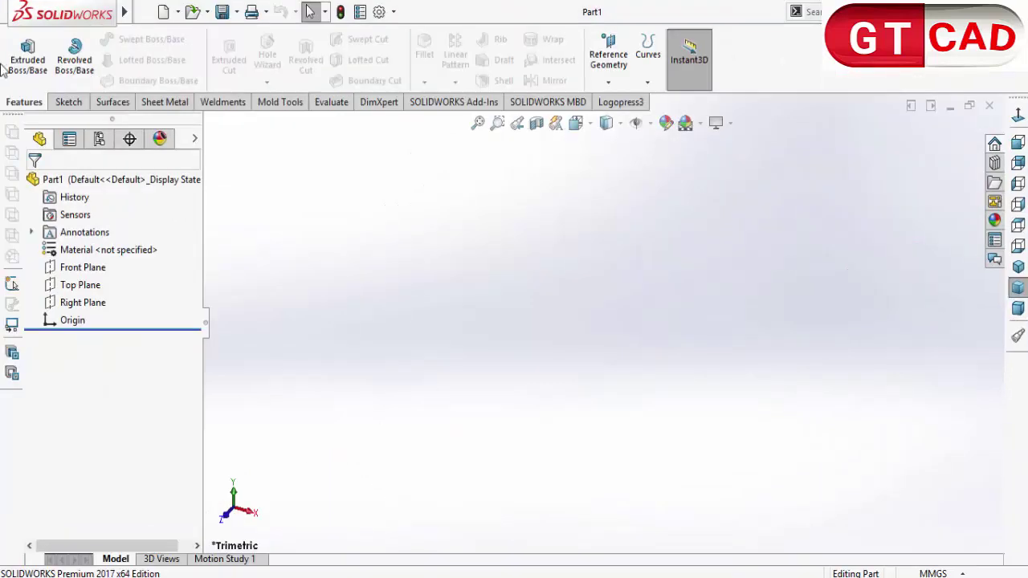
Step: Start a sketch on the Right Plane and draw a horizontal centerline from the origin
click(68, 102)
click(21, 49)
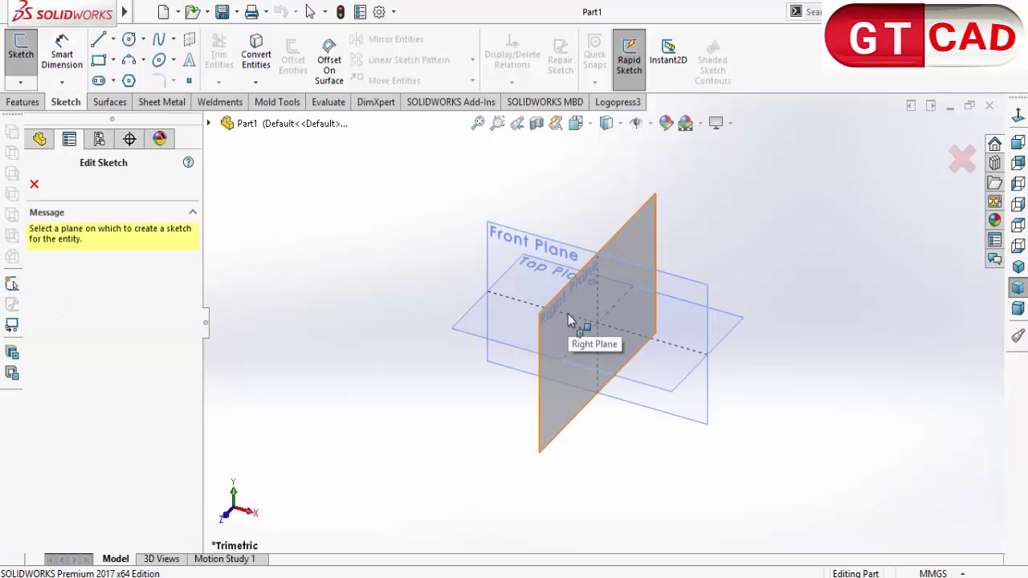
click(570, 319)
click(113, 39)
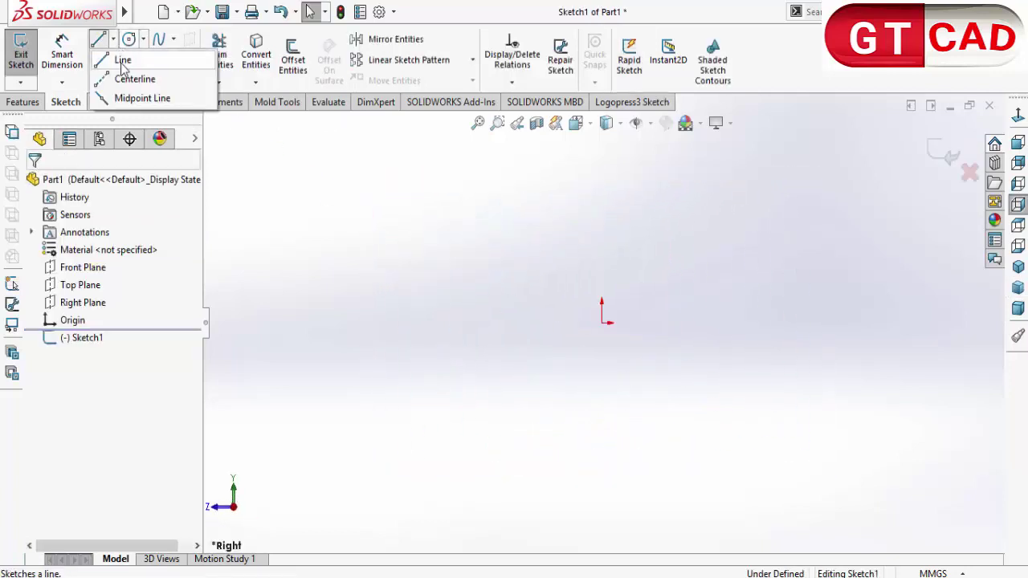
click(129, 78)
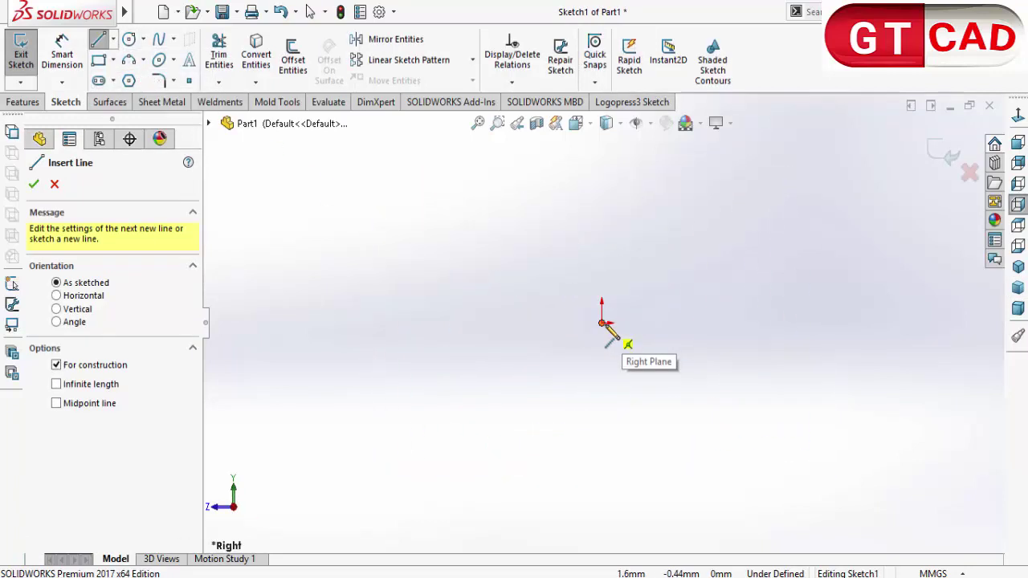
click(607, 322)
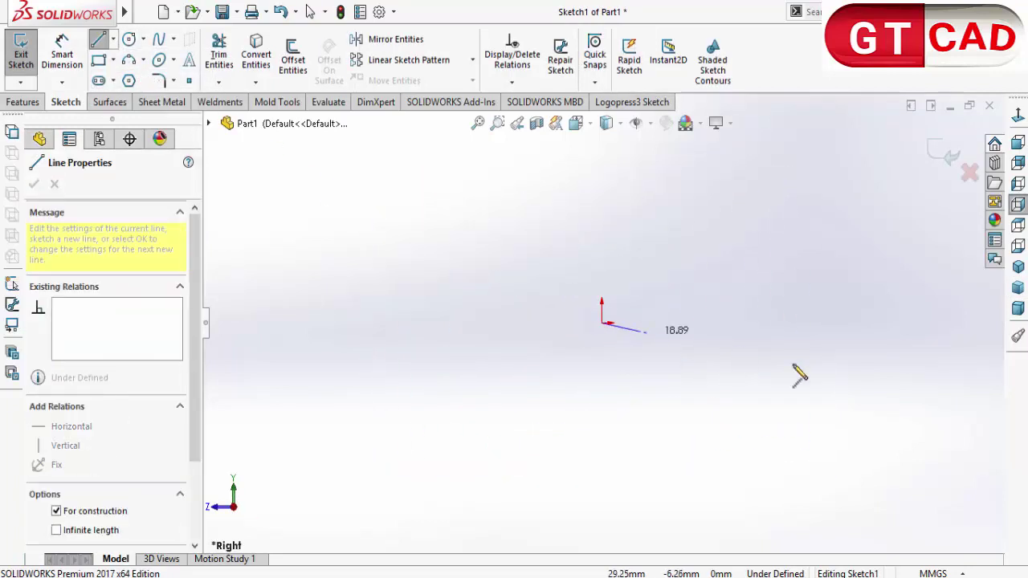
click(911, 322)
right_click(913, 326)
click(884, 333)
scroll(652, 325, down, 2)
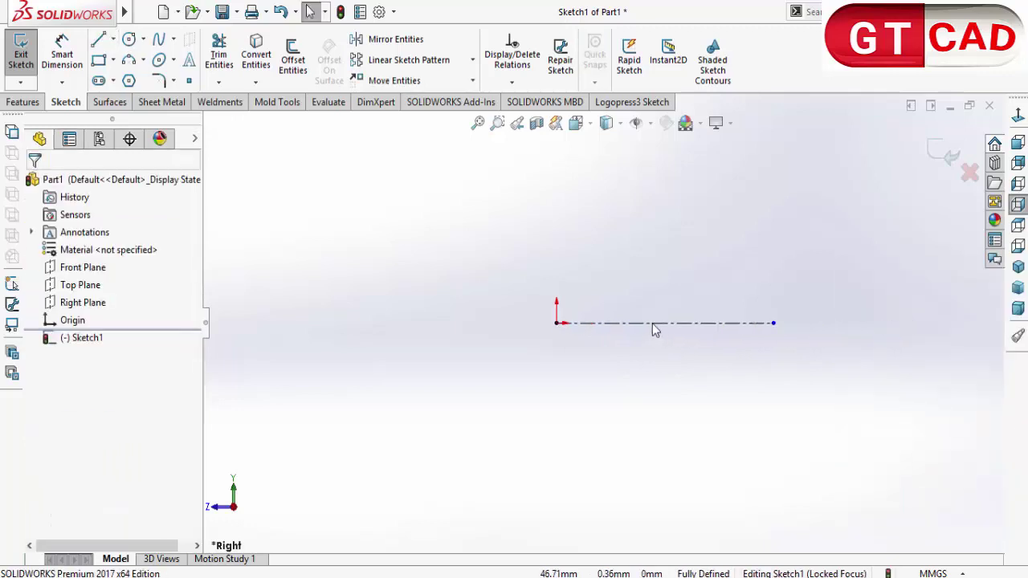
scroll(703, 309, up, 4)
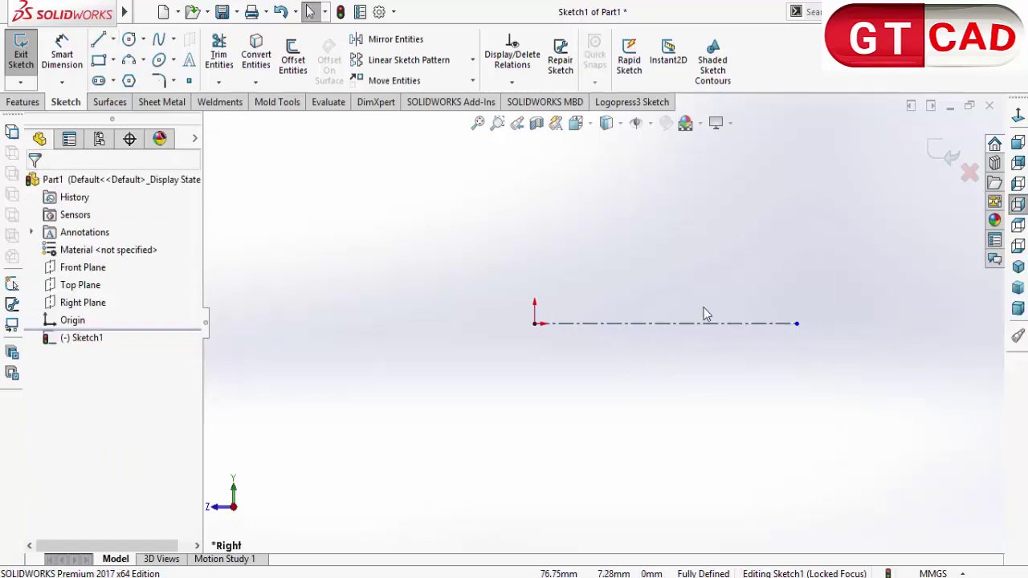
Step: Draw the closed, stepped line outline above the centerline
click(98, 39)
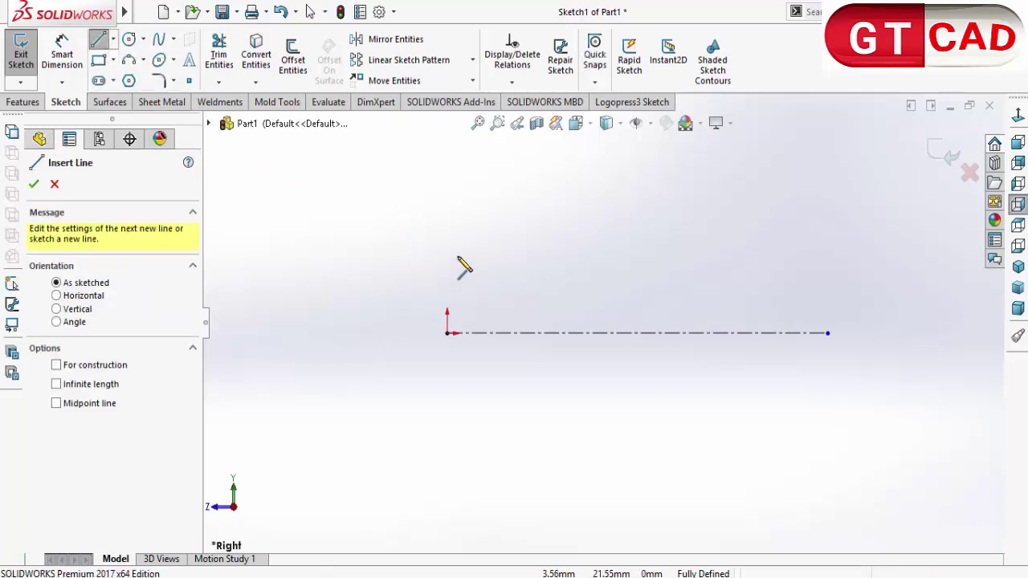
click(448, 245)
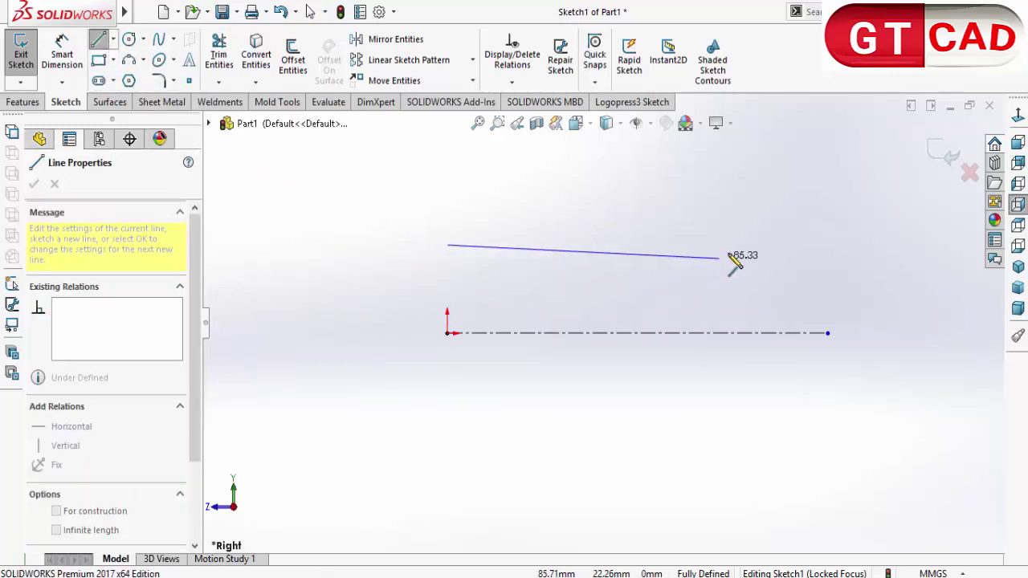
click(794, 244)
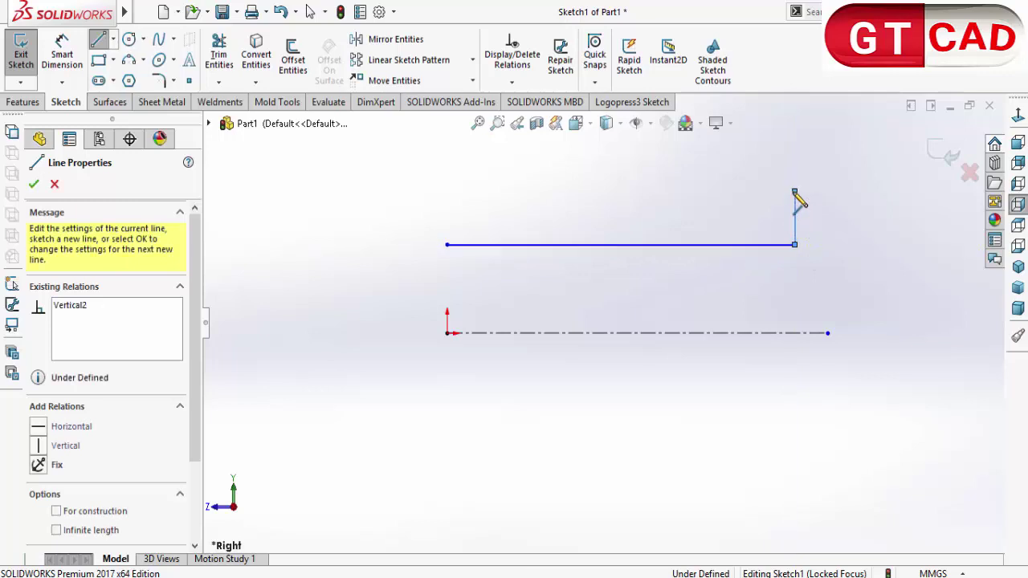
click(794, 191)
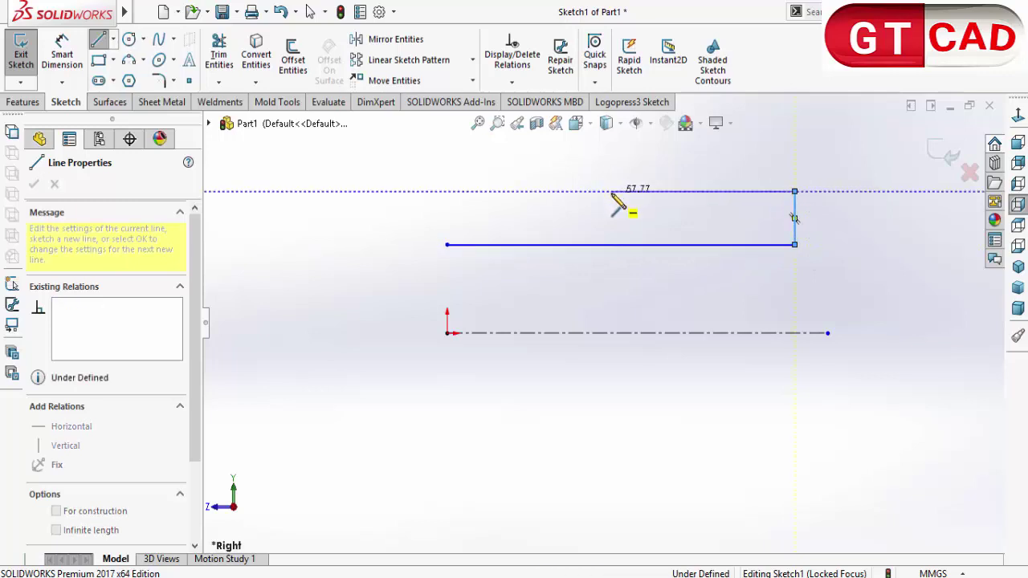
click(610, 191)
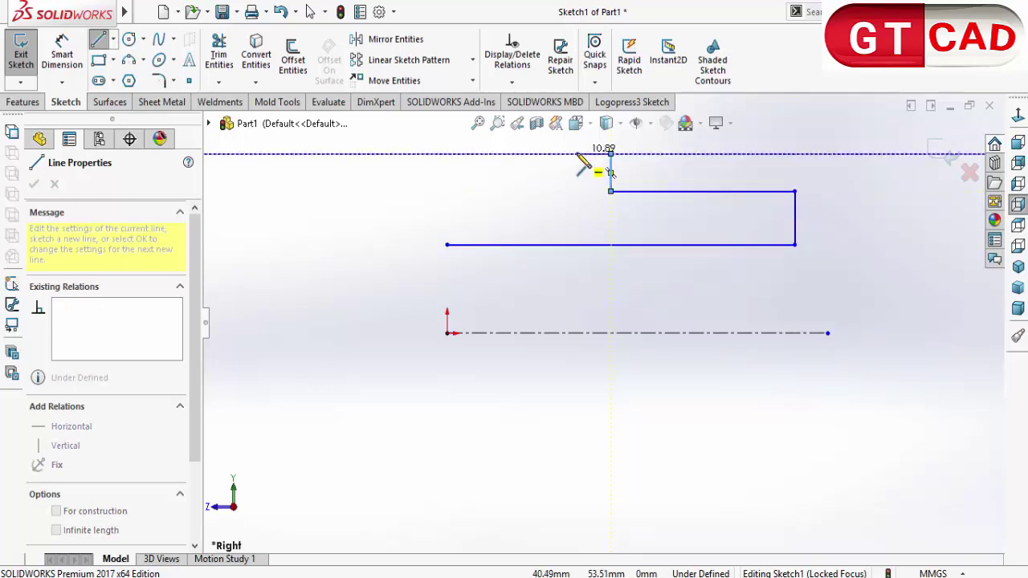
click(579, 155)
click(576, 154)
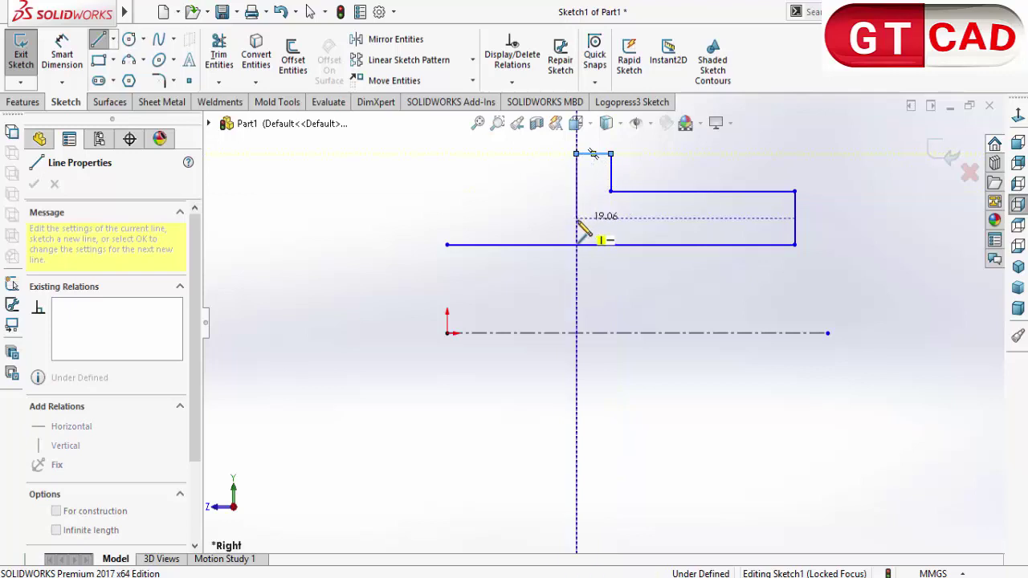
click(576, 218)
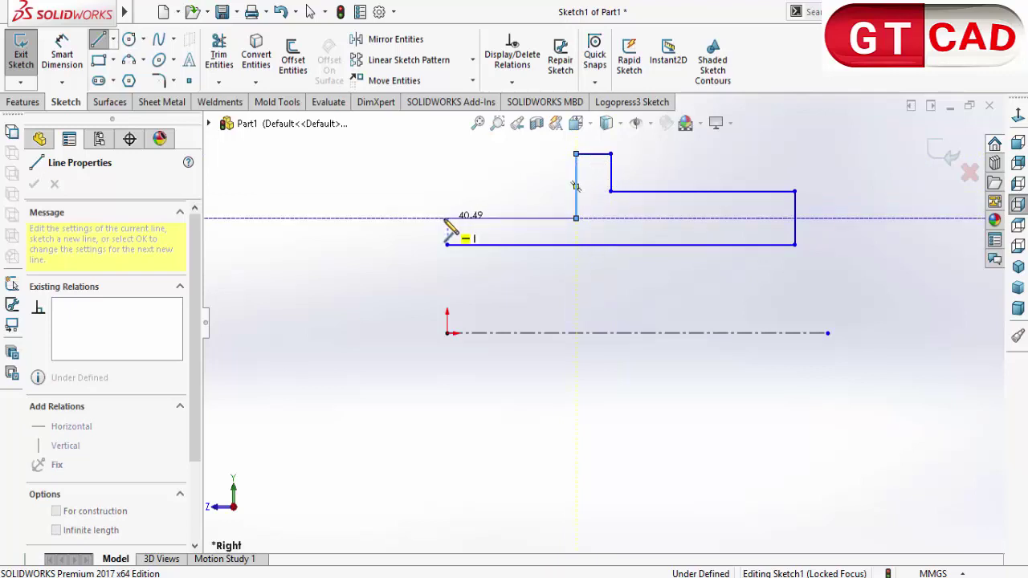
click(447, 218)
click(447, 244)
right_click(449, 246)
click(484, 256)
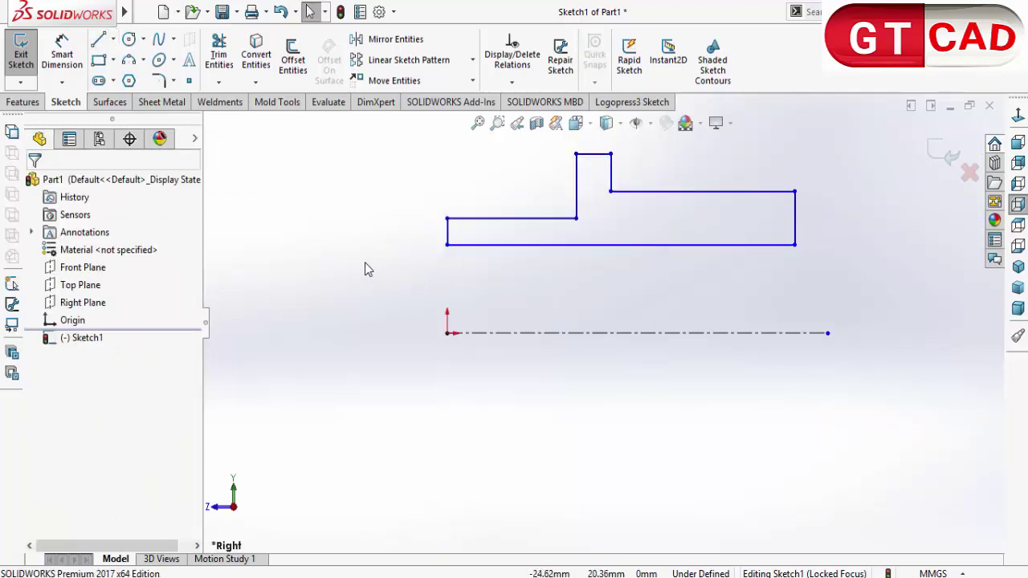
click(62, 54)
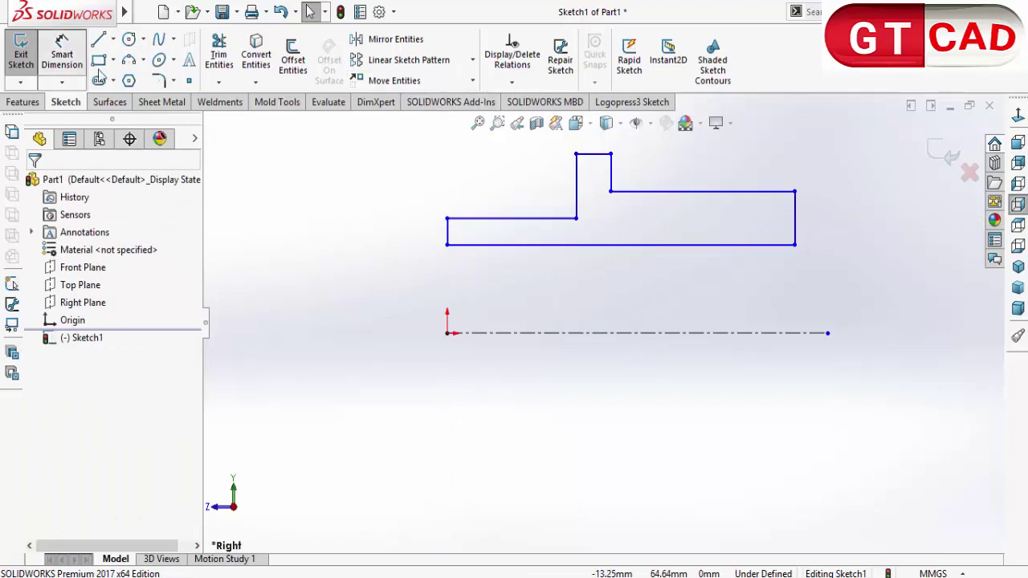
Step: Dimension the left ledge at 2.64 mm, keeping millimetre units
click(532, 223)
click(527, 206)
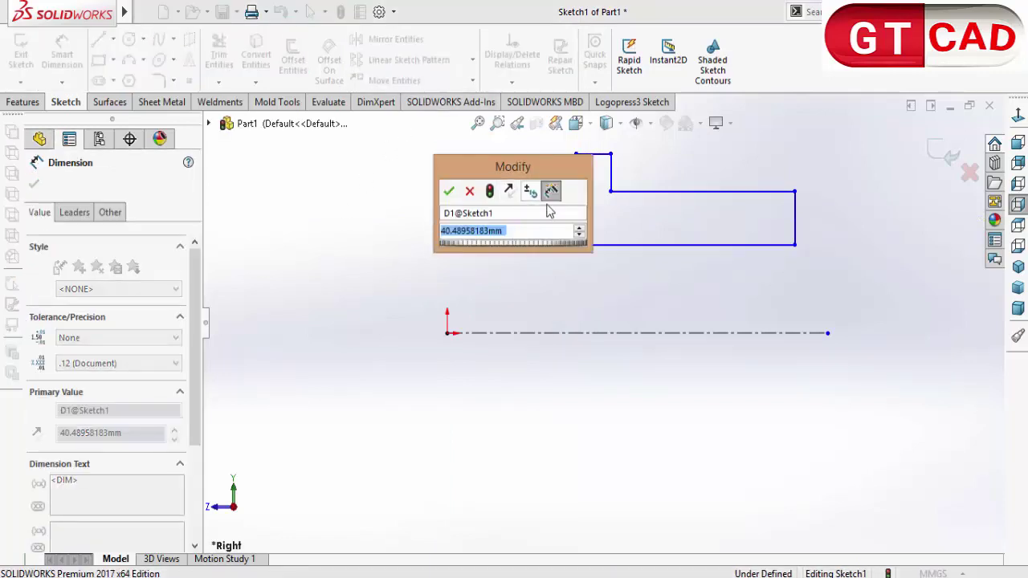
text(2.64)
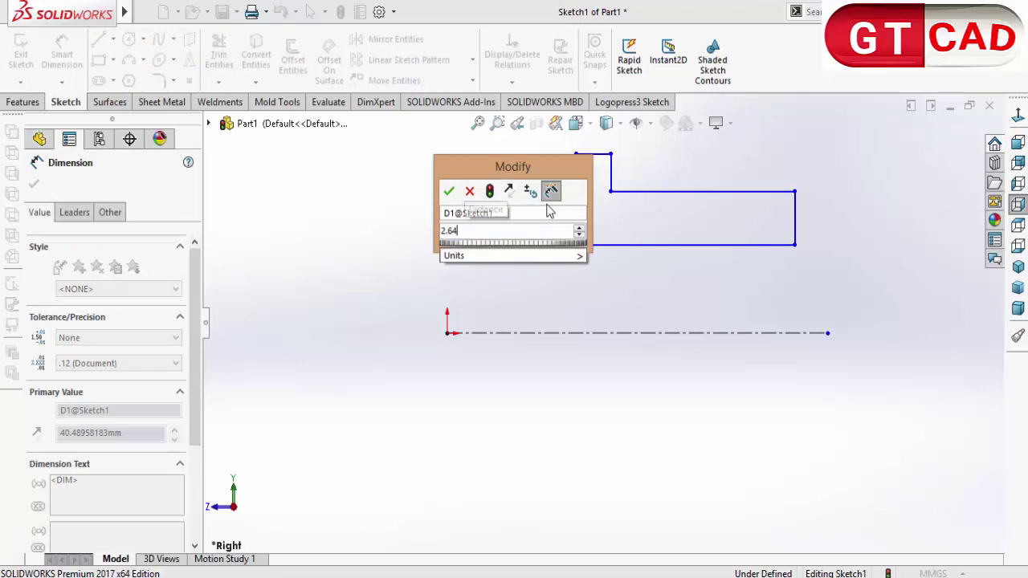
key(Return)
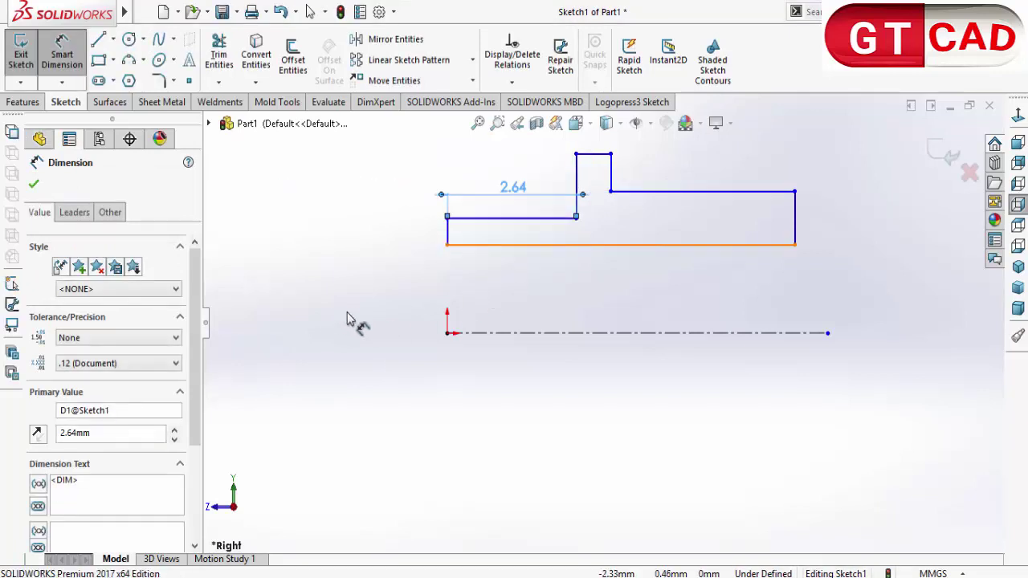
click(655, 518)
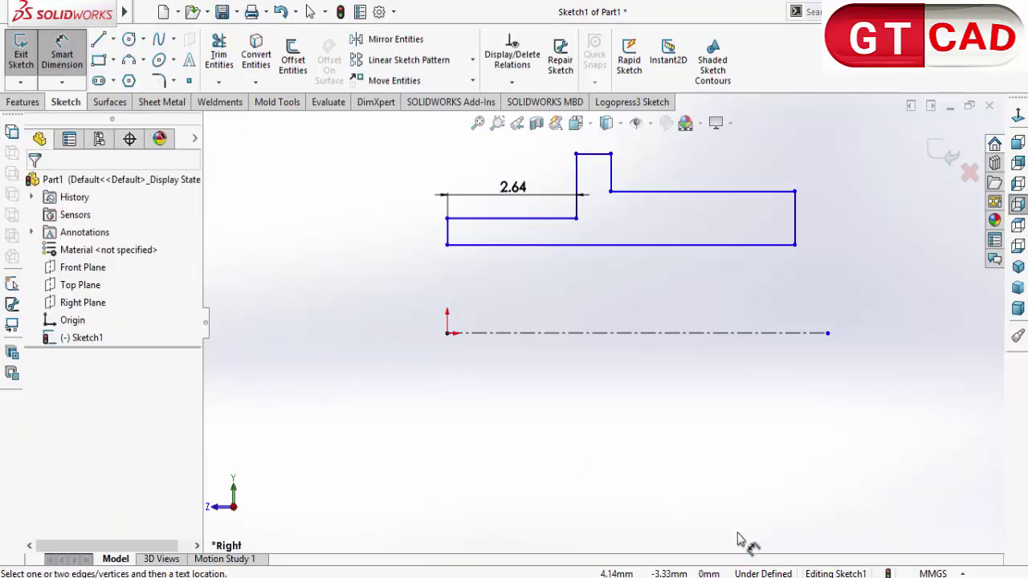
click(944, 573)
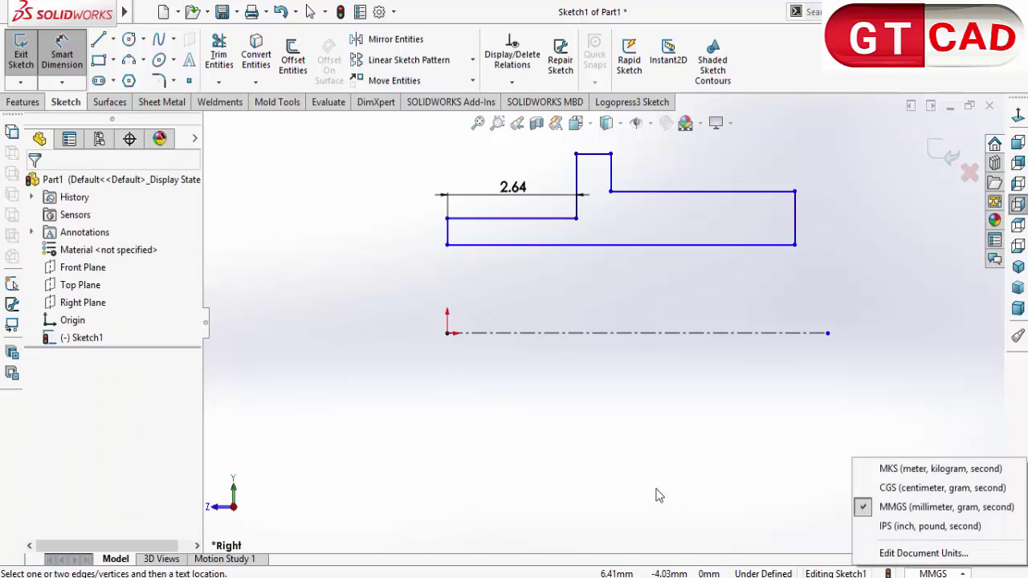
click(473, 399)
scroll(509, 290, up, 1)
scroll(574, 230, down, 1)
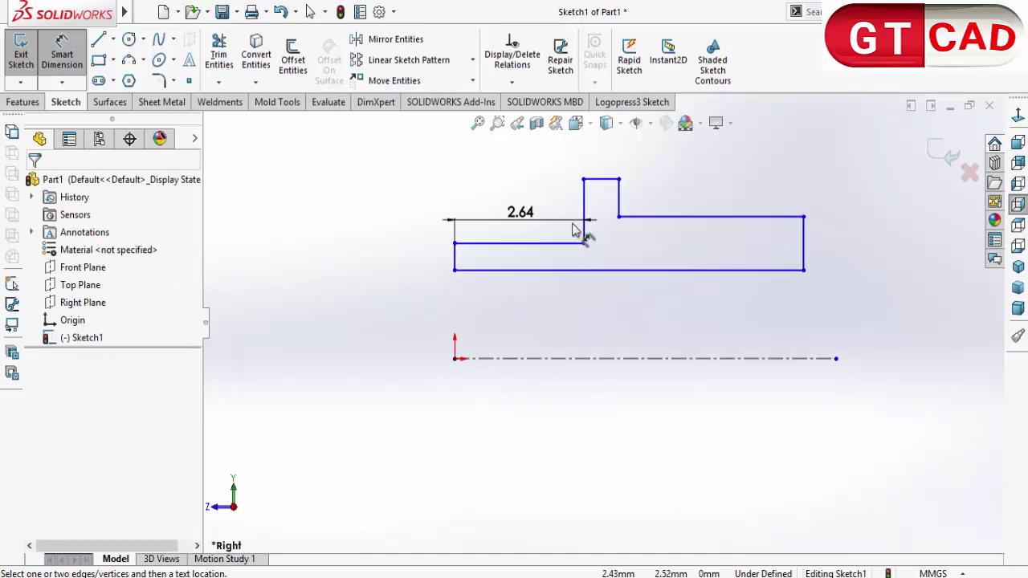
Step: Dimension the raised step width 0.79 mm and the right top edge 6.29 mm
click(602, 178)
click(608, 165)
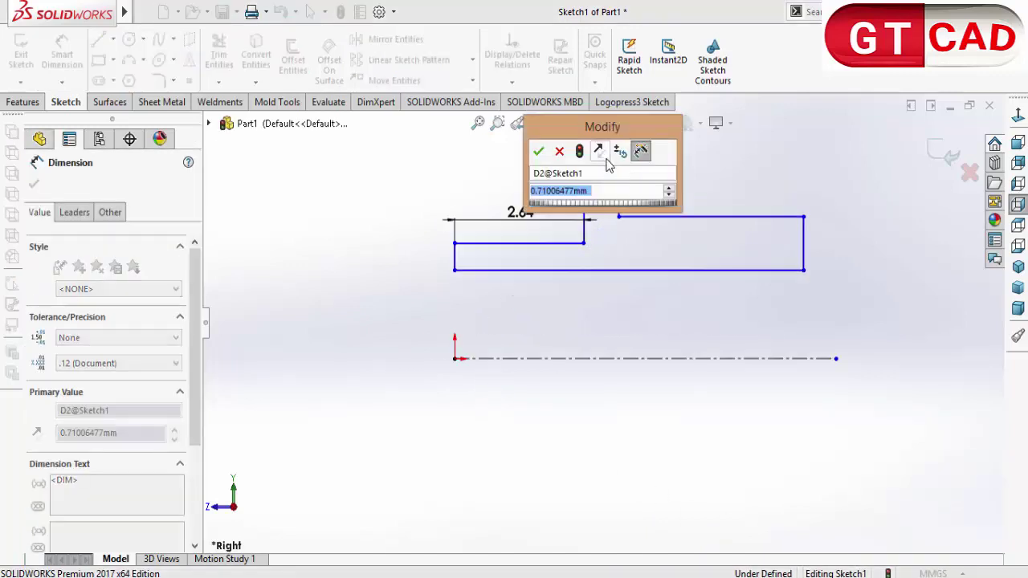
text(0.7)
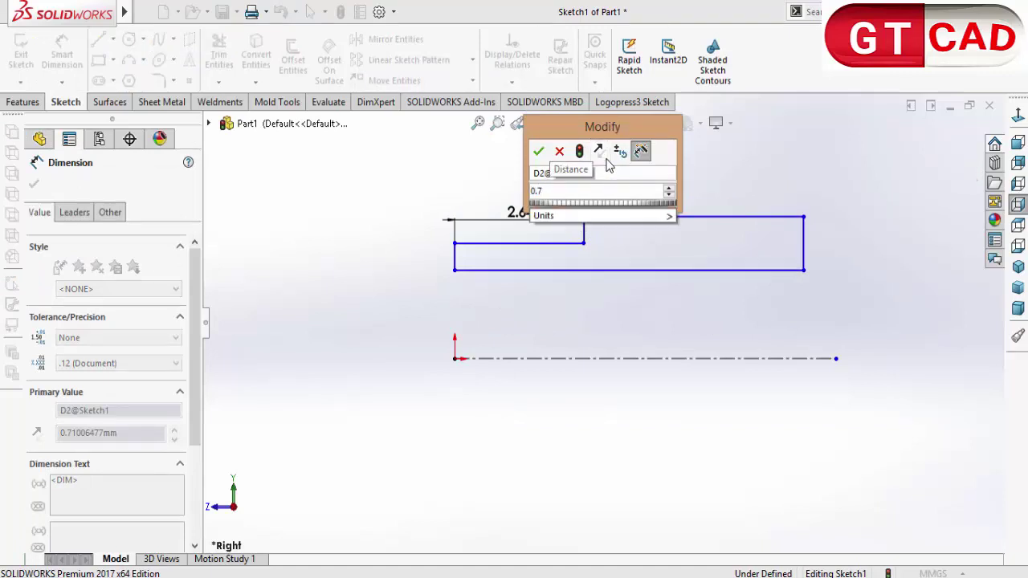
text(9)
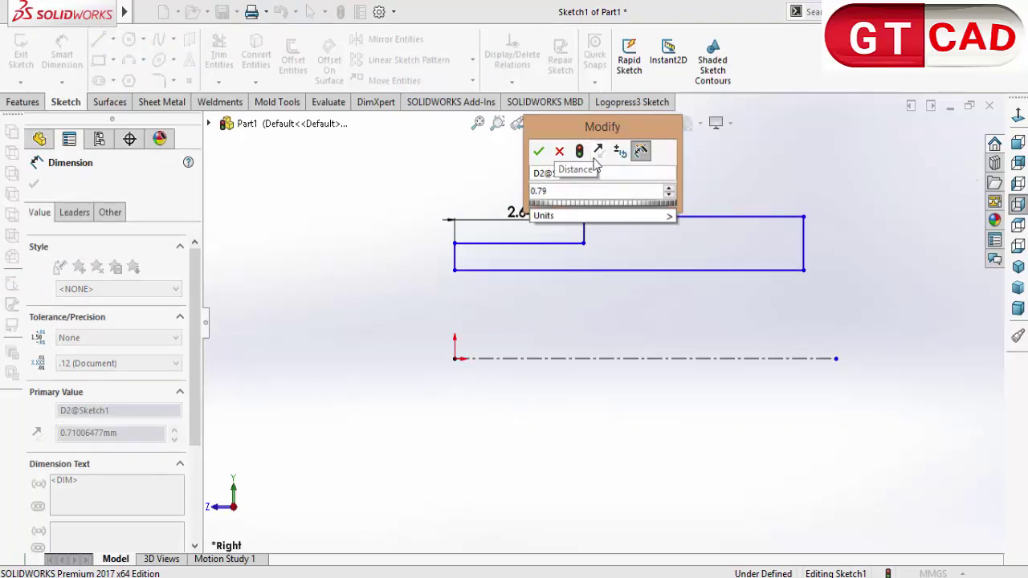
click(538, 152)
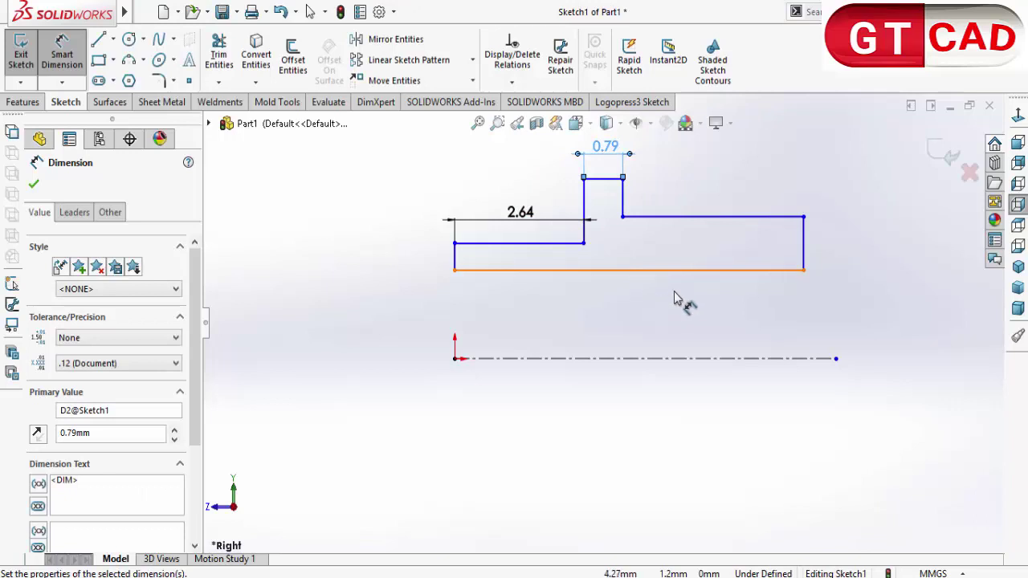
click(734, 217)
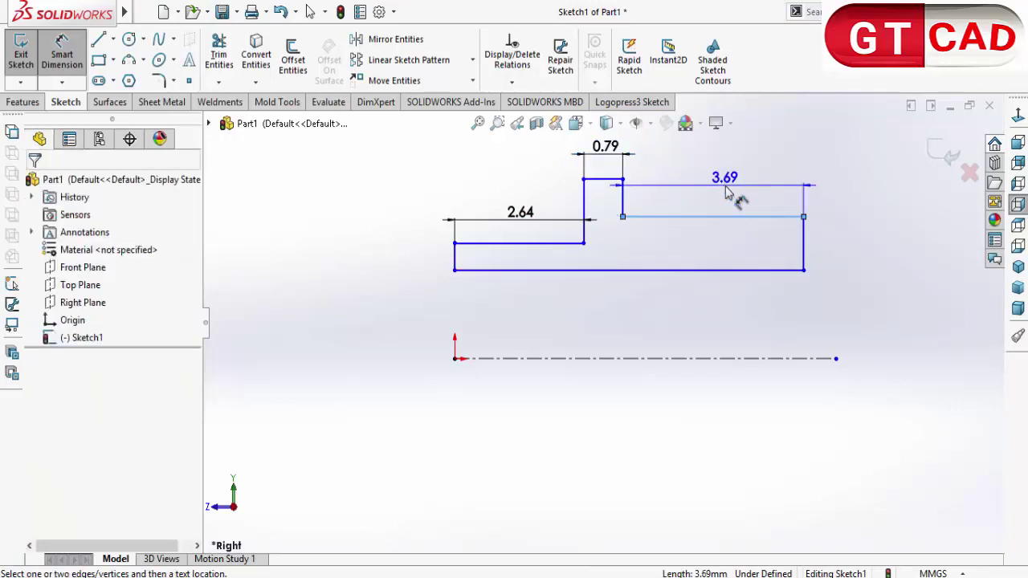
click(727, 191)
text(6.29)
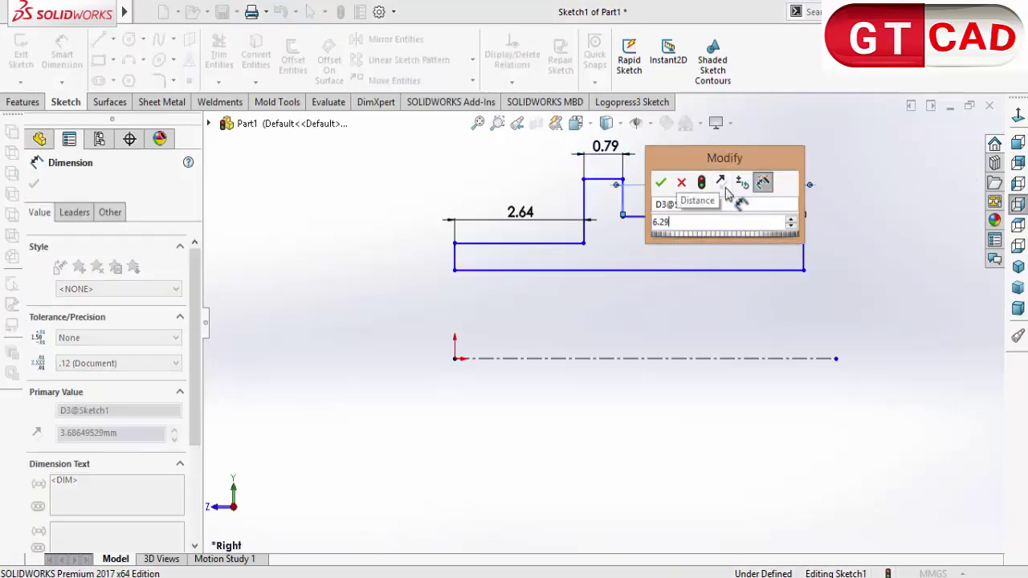
key(Return)
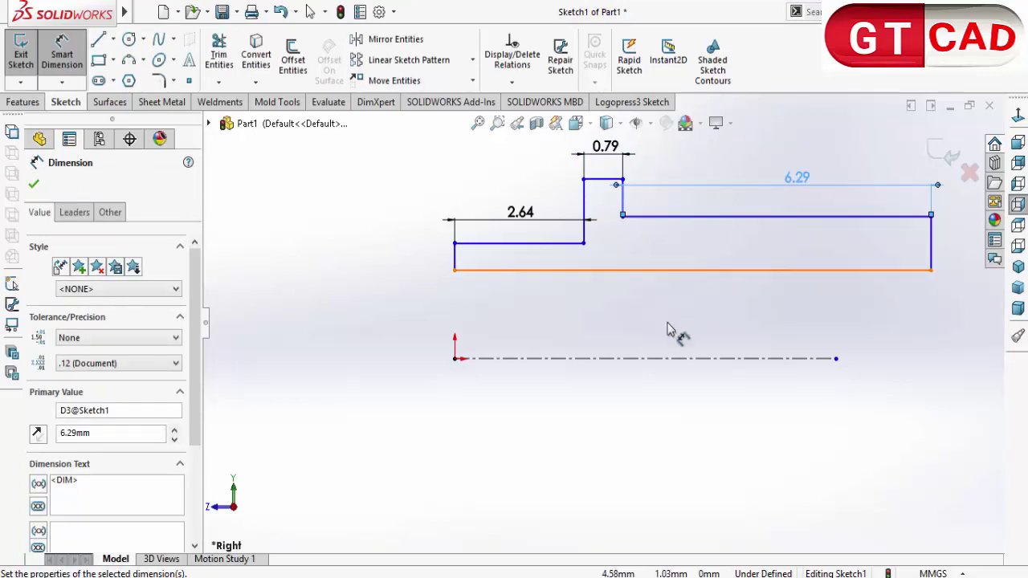
key(f)
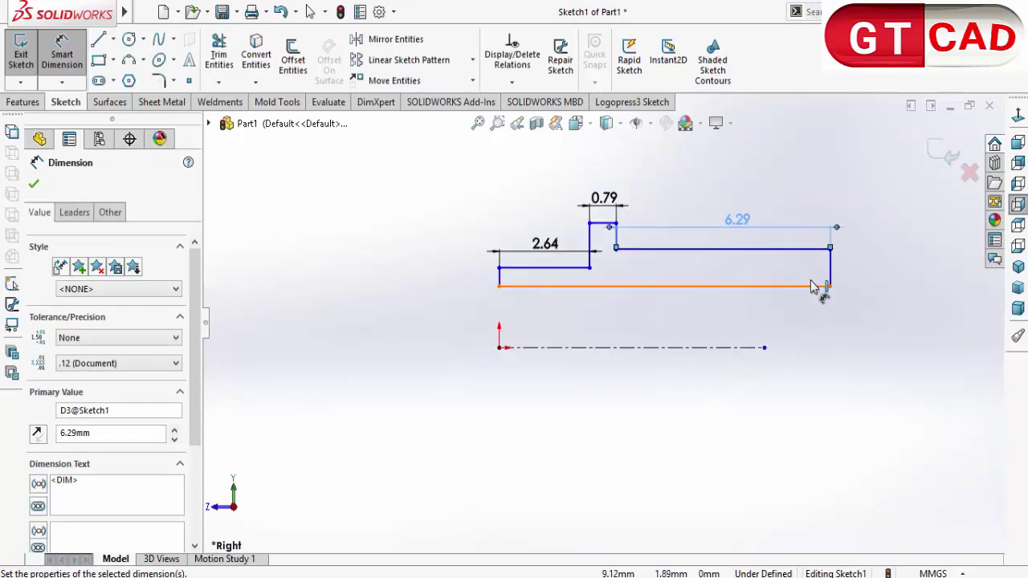
scroll(813, 286, down, 2)
scroll(812, 267, down, 4)
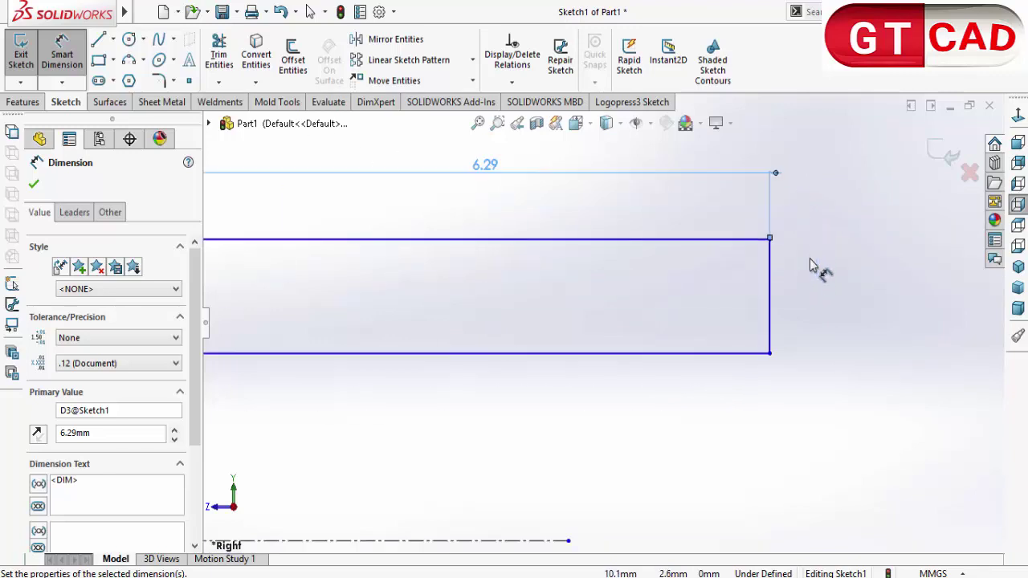
key(Escape)
scroll(603, 324, up, 5)
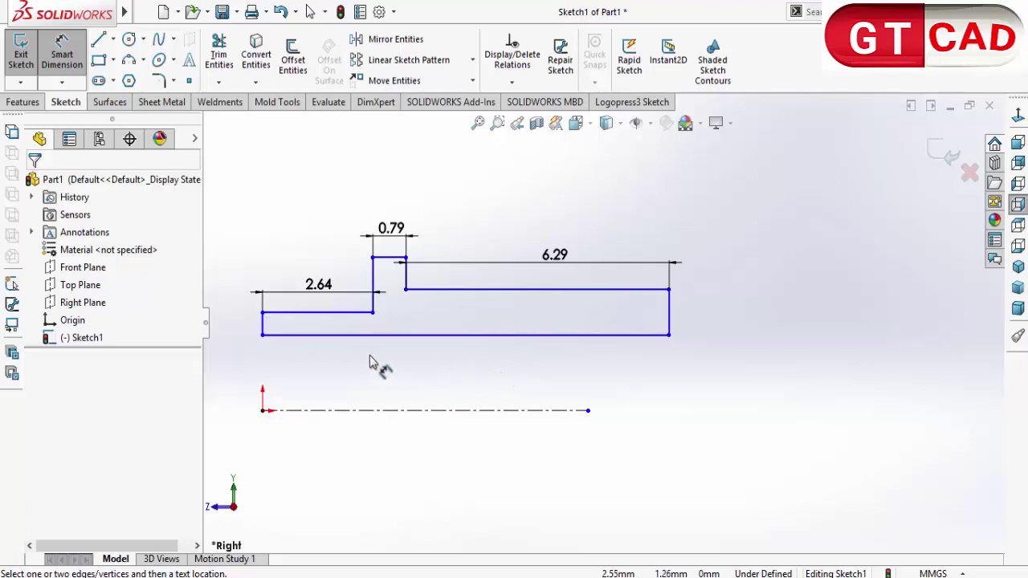
Step: Set the bottom edge 1.58 mm and the lower ledge 2.77 mm from the centerline
click(432, 337)
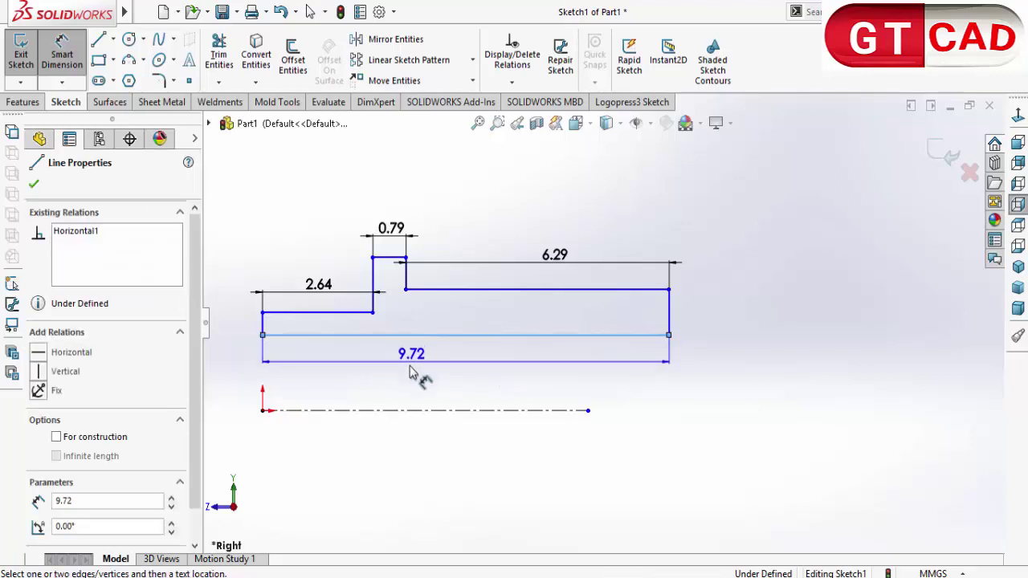
click(400, 410)
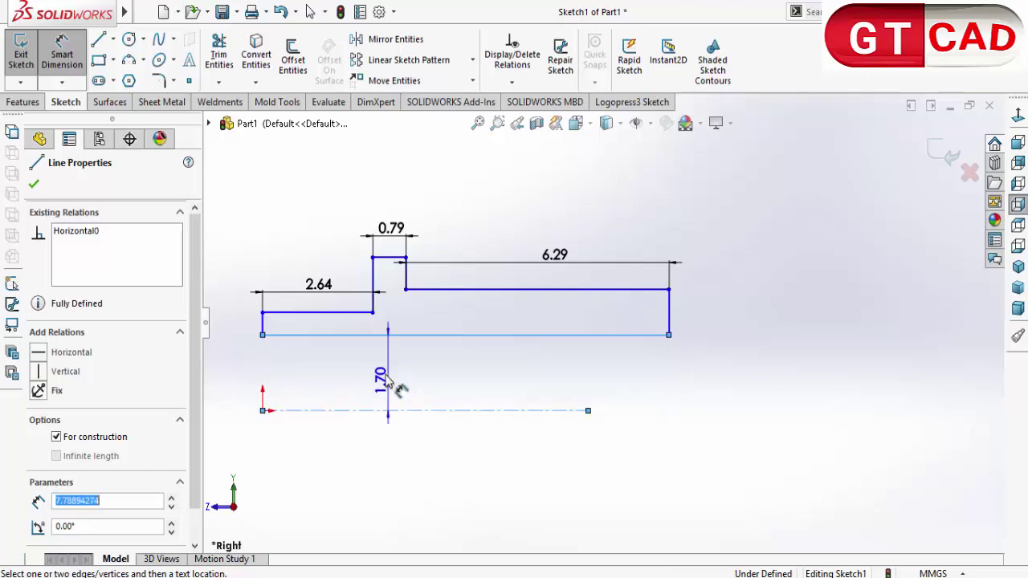
click(387, 407)
text(1.)
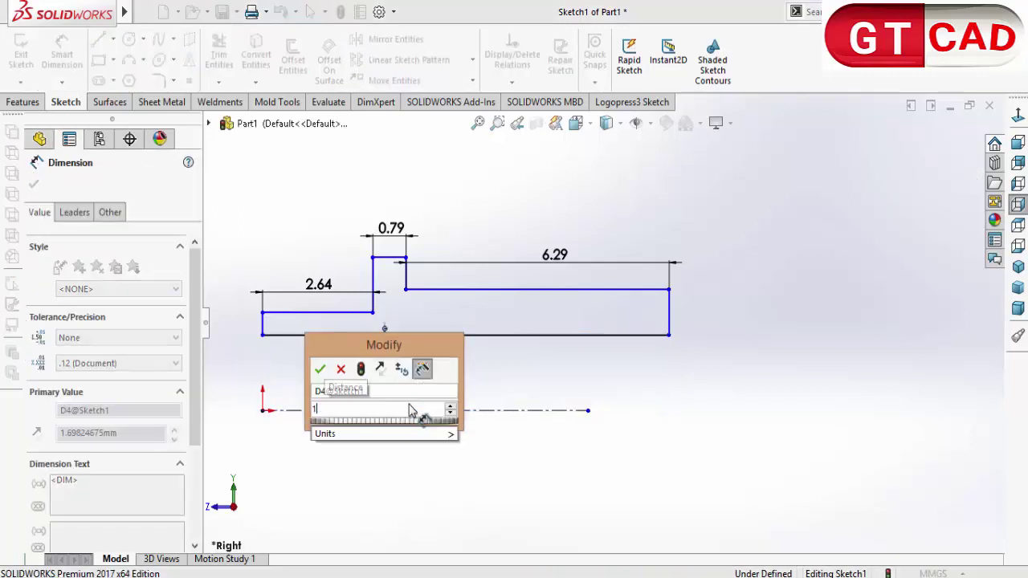
text(58)
key(Return)
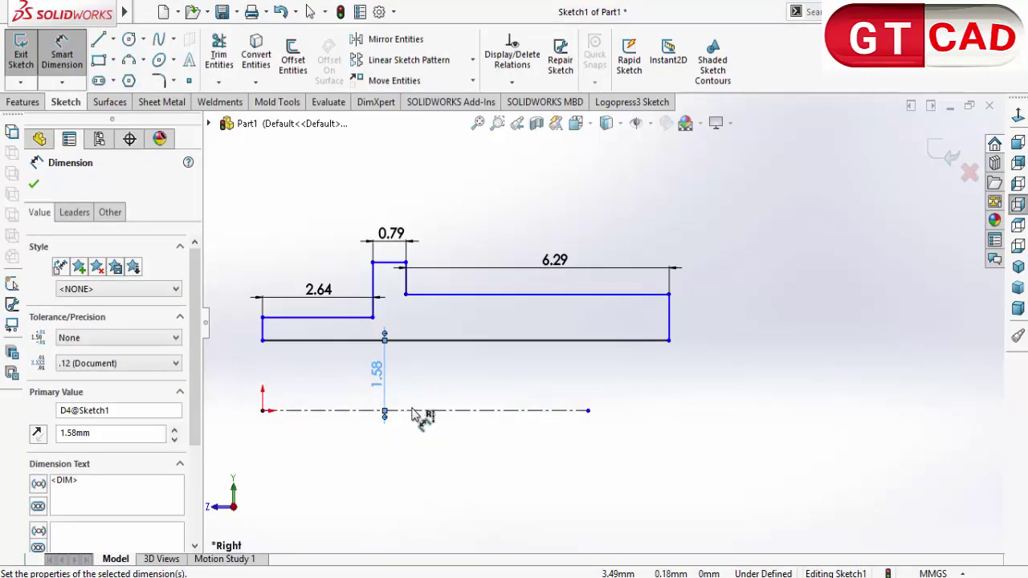
click(496, 458)
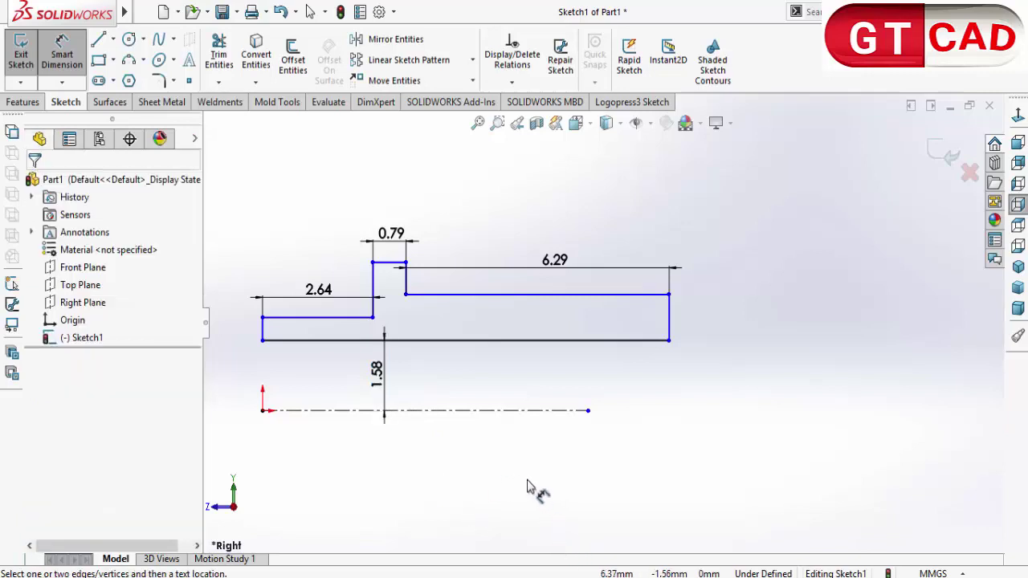
click(329, 318)
click(321, 412)
click(232, 377)
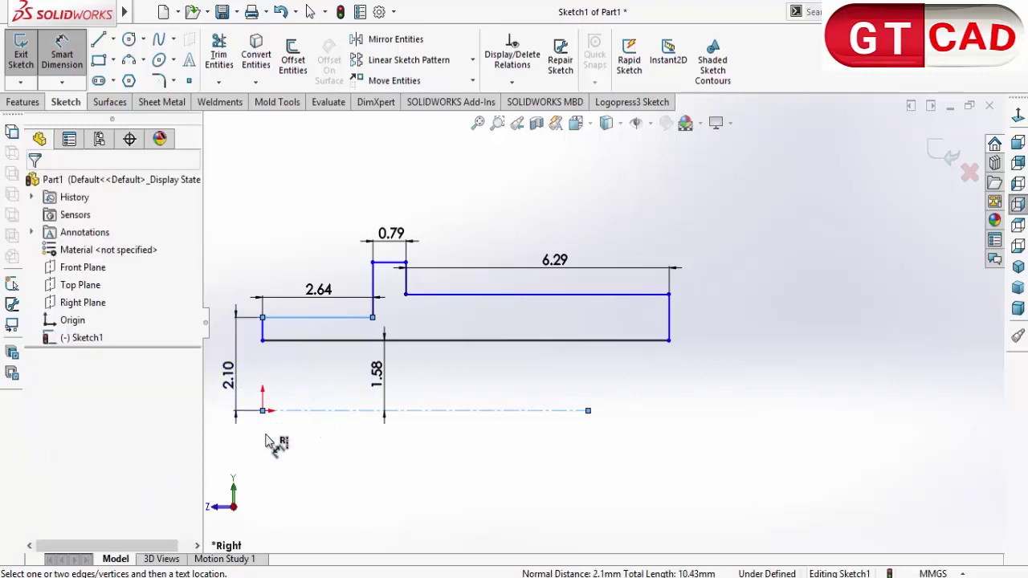
text(2.77)
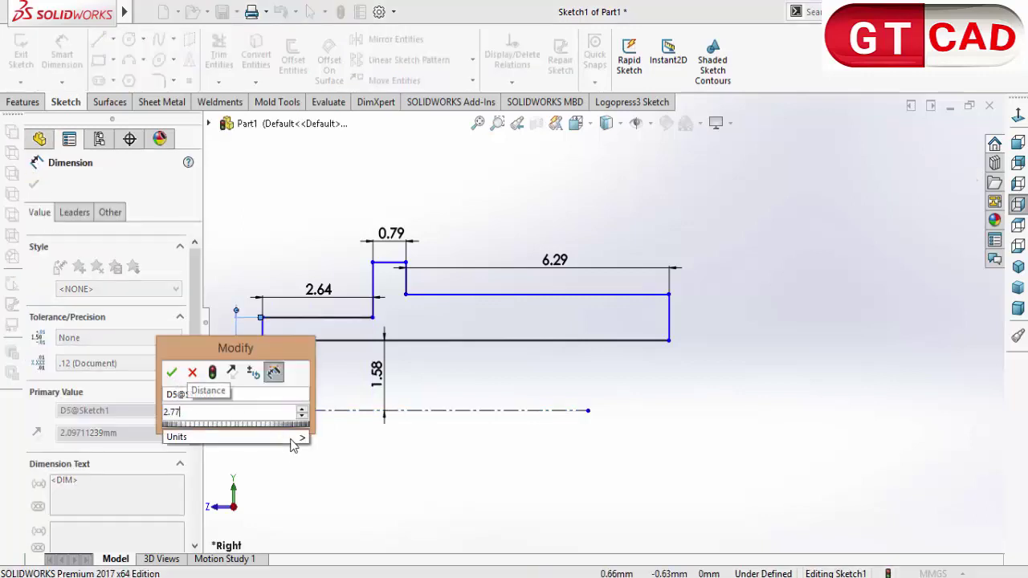
key(Return)
click(293, 447)
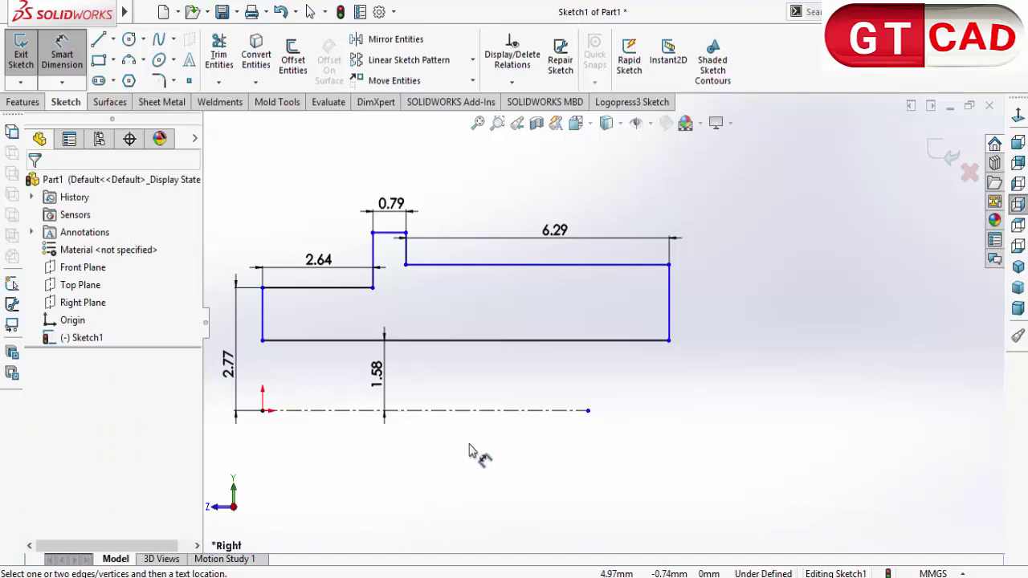
Step: Set the top edge 3.96 mm from the centerline and add a driven 9.72 mm overall width
click(590, 266)
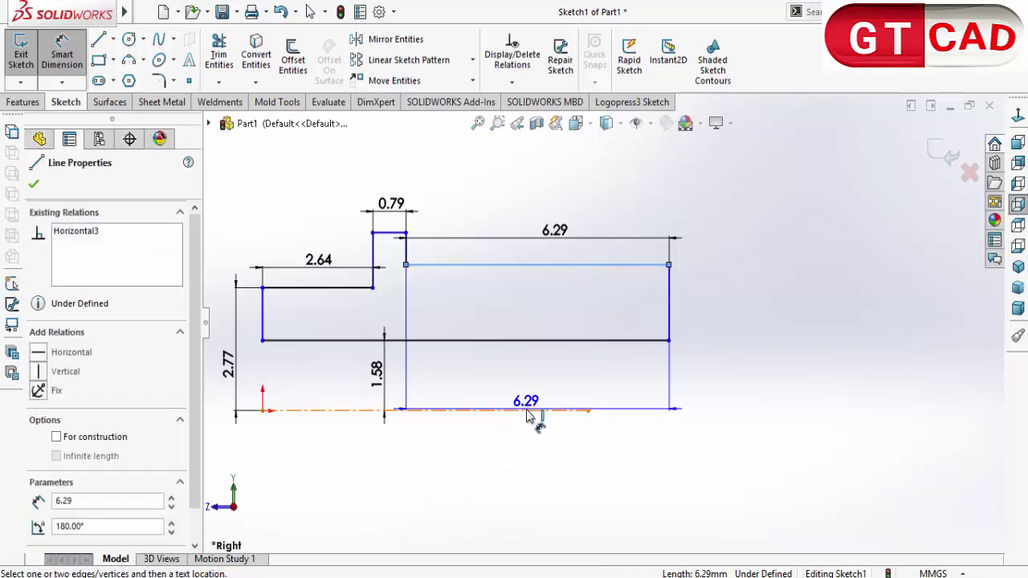
click(528, 413)
click(717, 412)
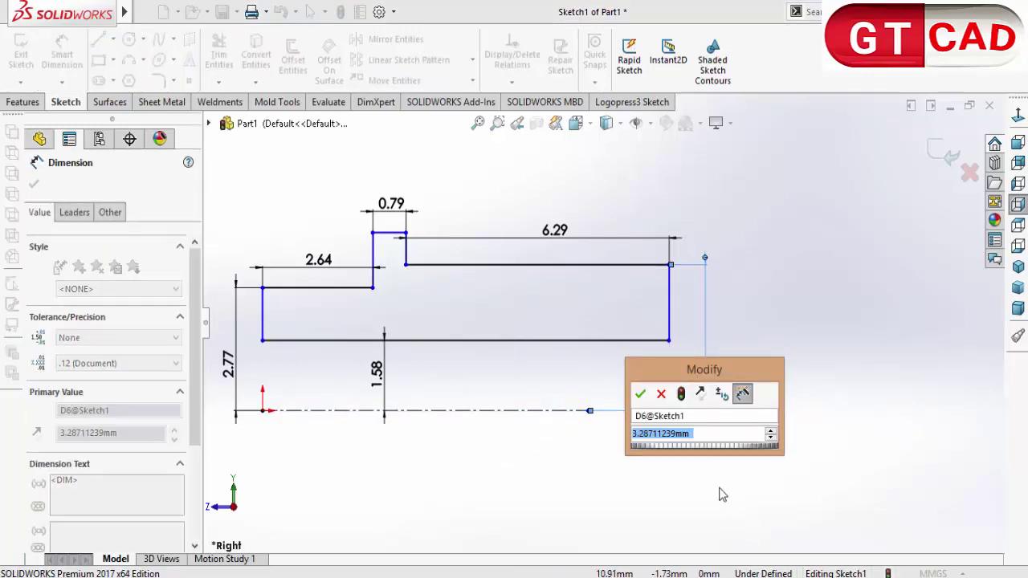
text(3.96)
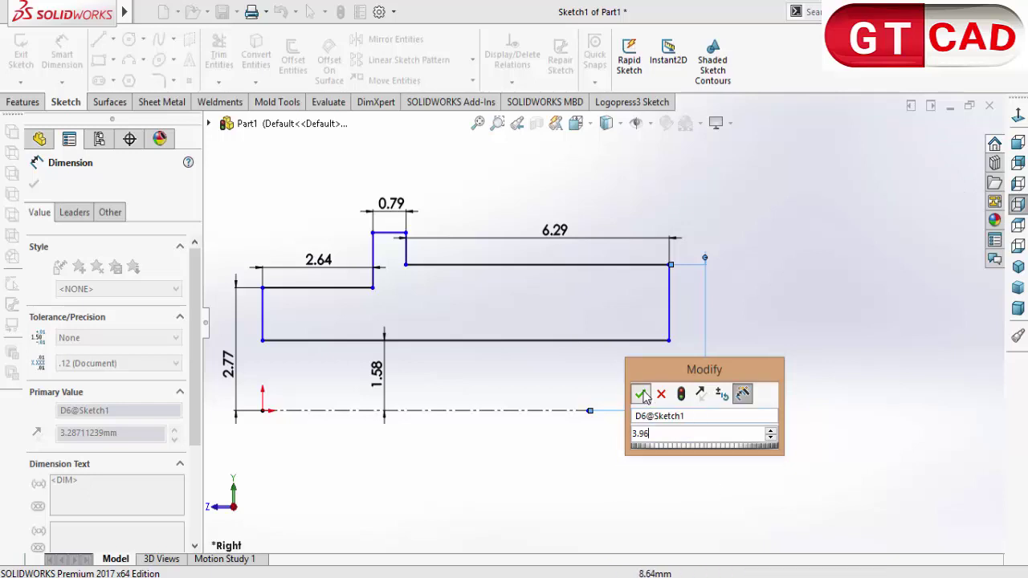
key(Return)
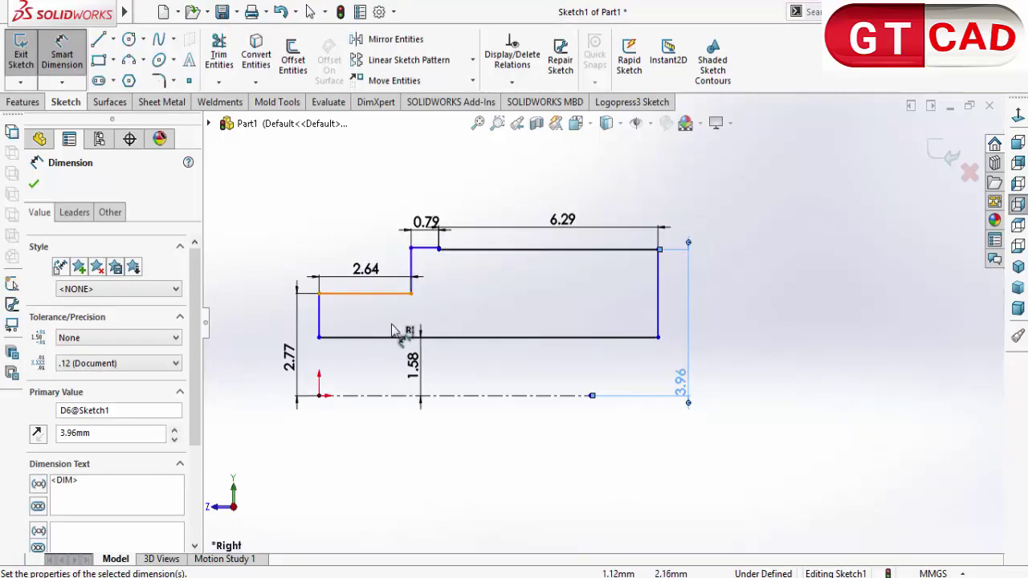
click(615, 477)
click(319, 321)
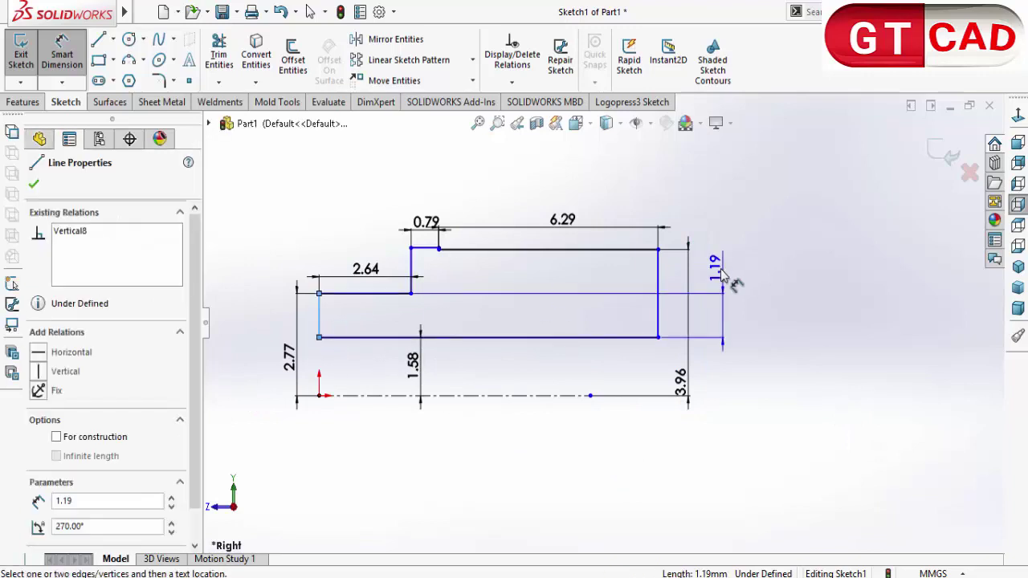
click(638, 253)
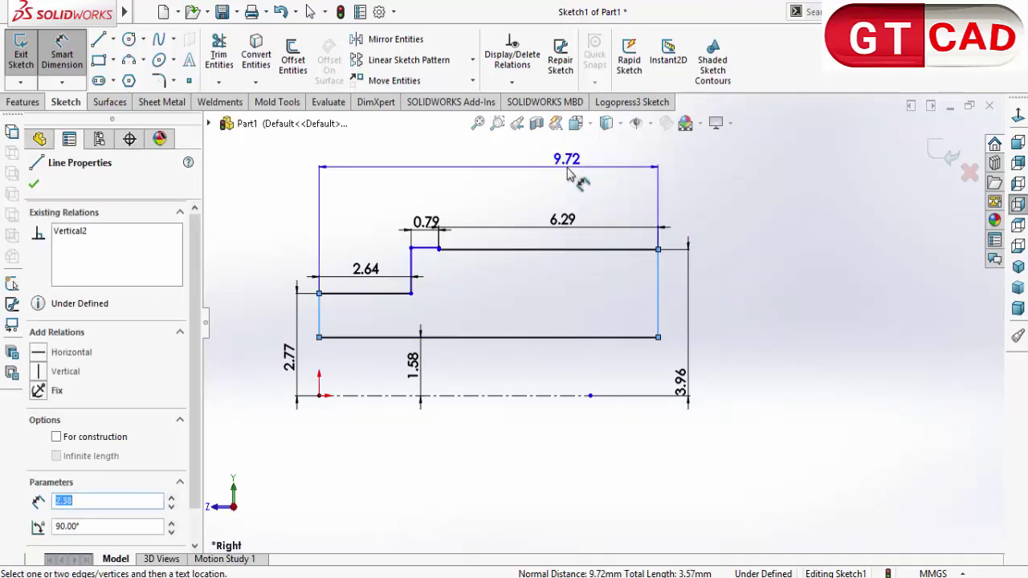
click(561, 173)
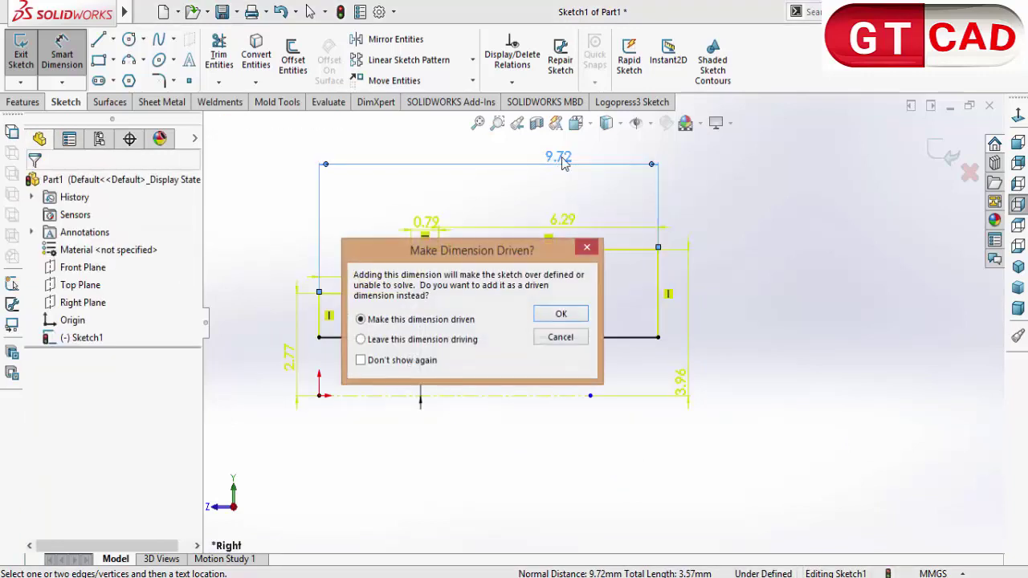
click(561, 314)
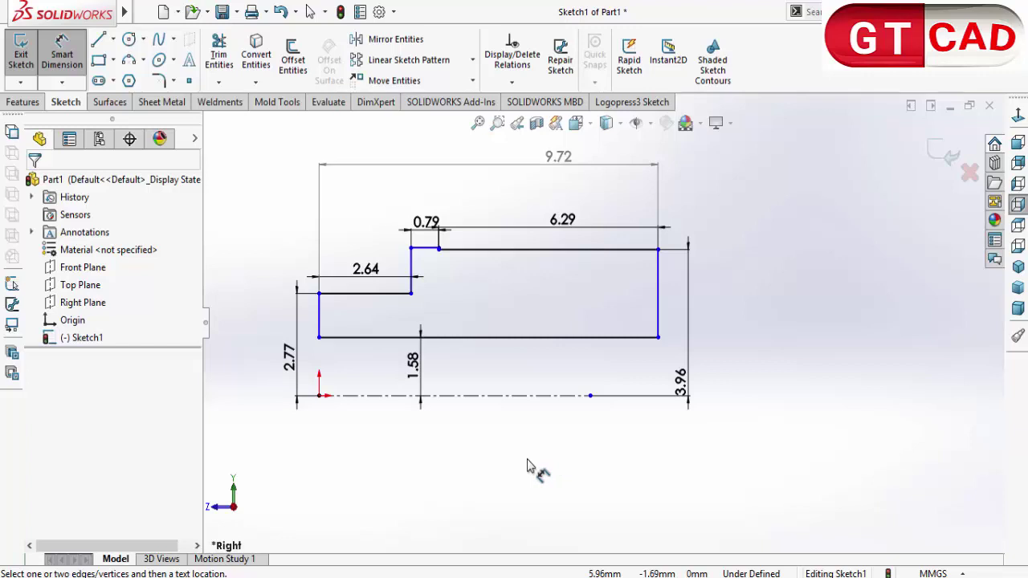
Step: Add a Vertical relation between the outline's lower-left endpoint and the sketch origin
right_click(794, 329)
click(813, 374)
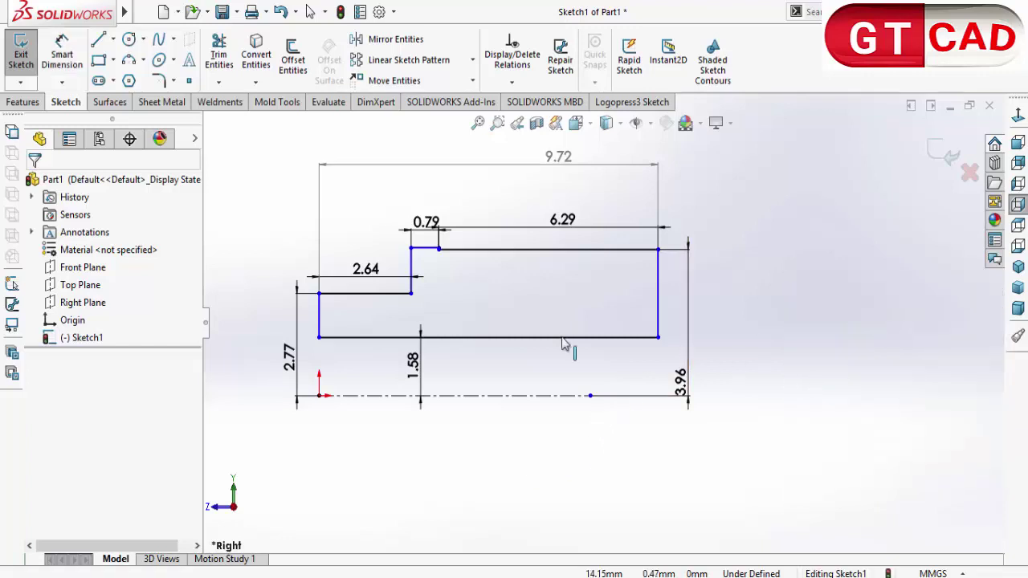
mouse_move(321, 322)
mouse_down()
mouse_move(557, 344)
mouse_move(373, 337)
mouse_up()
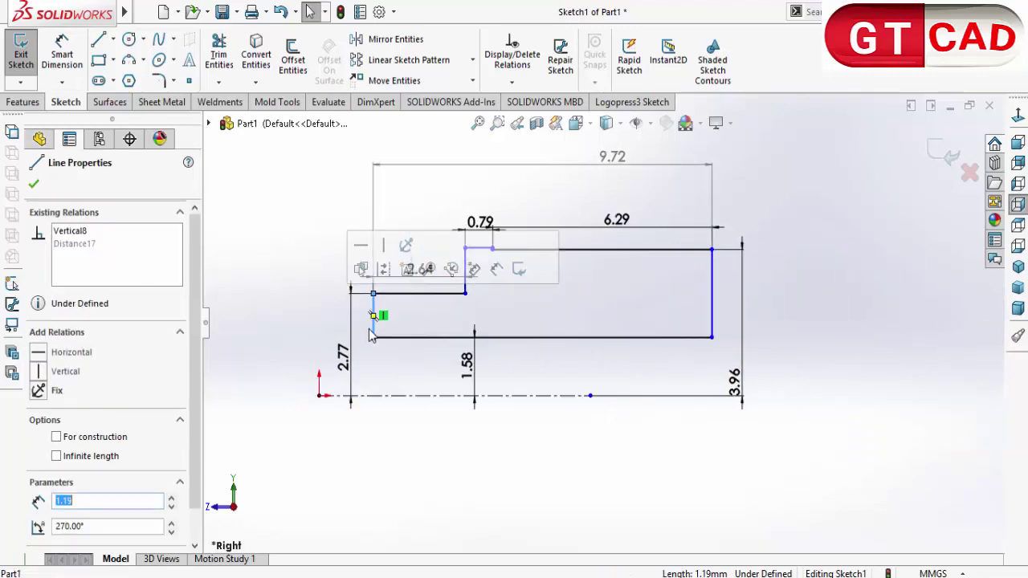
click(411, 425)
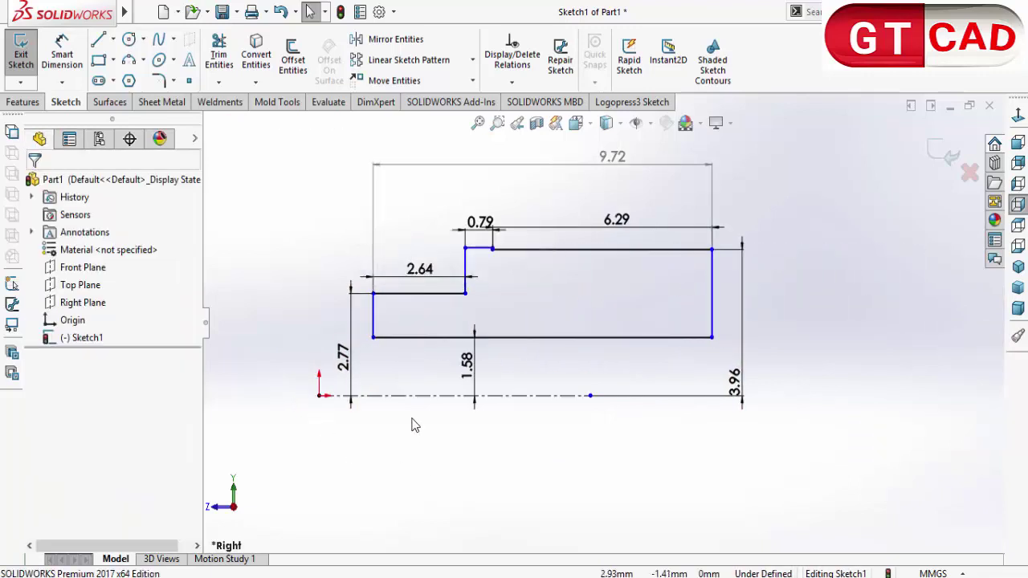
click(372, 337)
ctrl+click(318, 395)
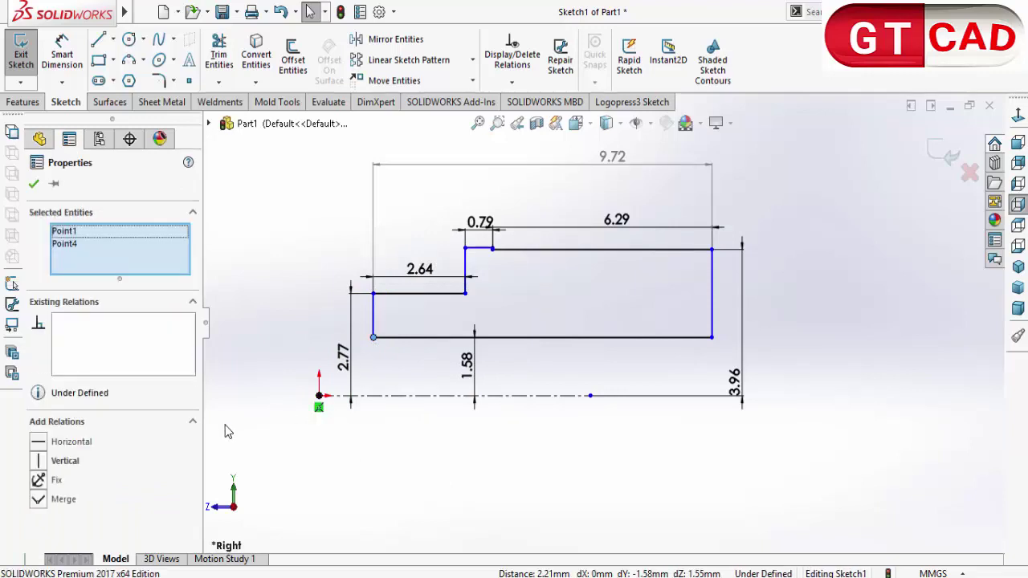
click(38, 462)
click(529, 484)
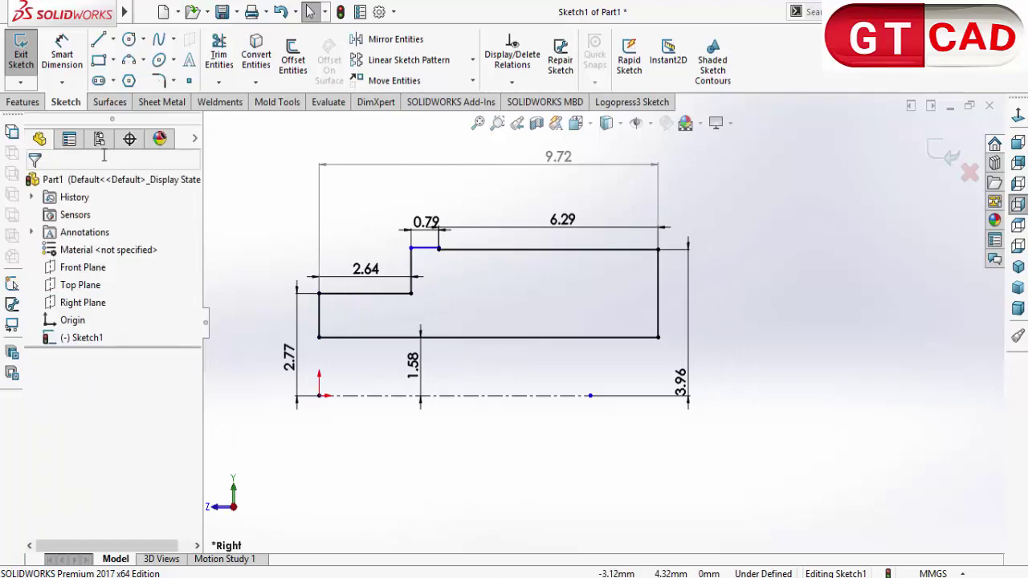
click(28, 102)
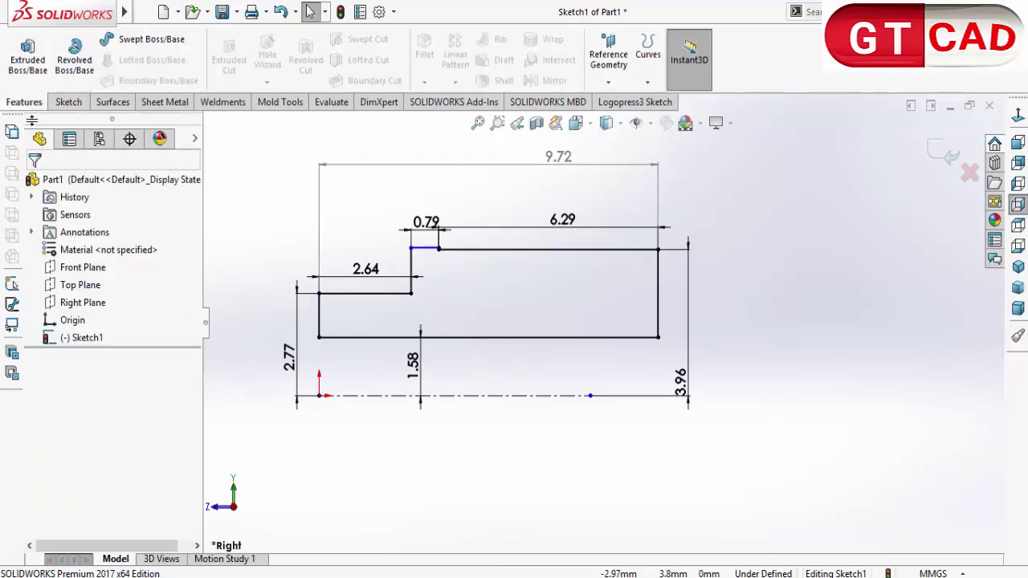
Step: Revolve the sketch 360° about centerline Line1 into the stepped, bored solid
click(74, 63)
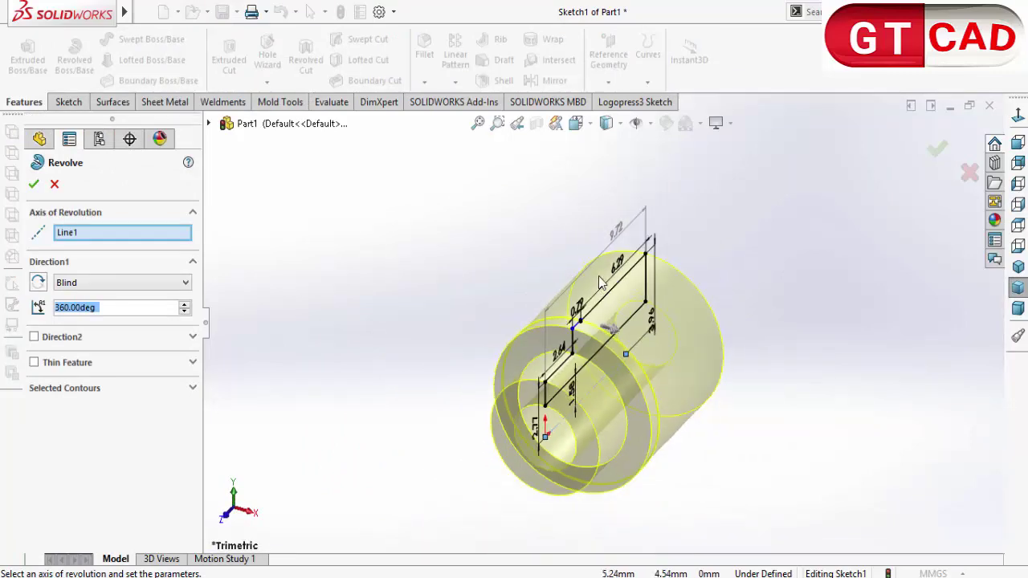
click(34, 184)
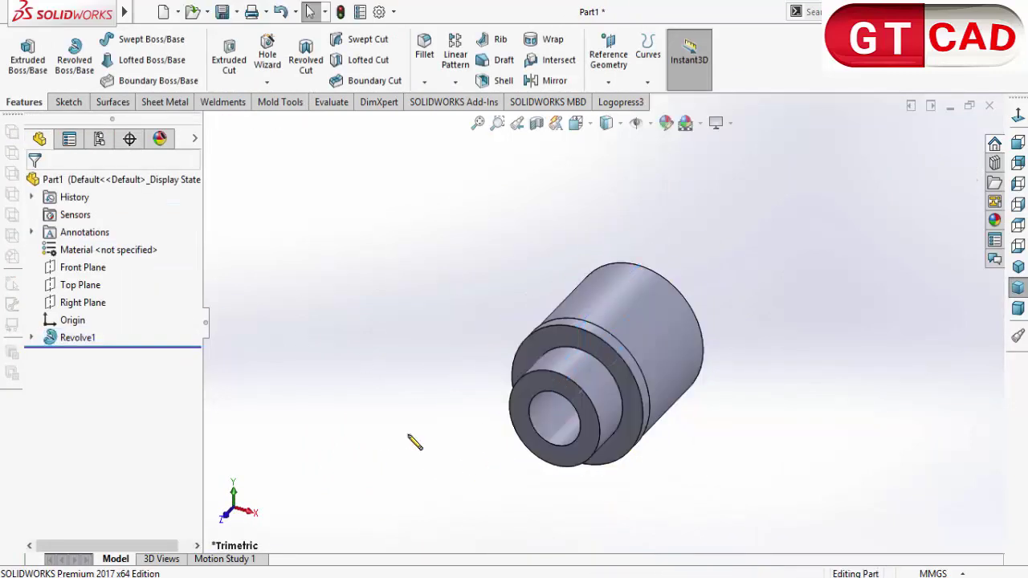
mouse_move(506, 377)
middle_down()
mouse_move(497, 367)
mouse_move(460, 445)
mouse_move(497, 412)
mouse_move(582, 375)
mouse_move(536, 379)
middle_up()
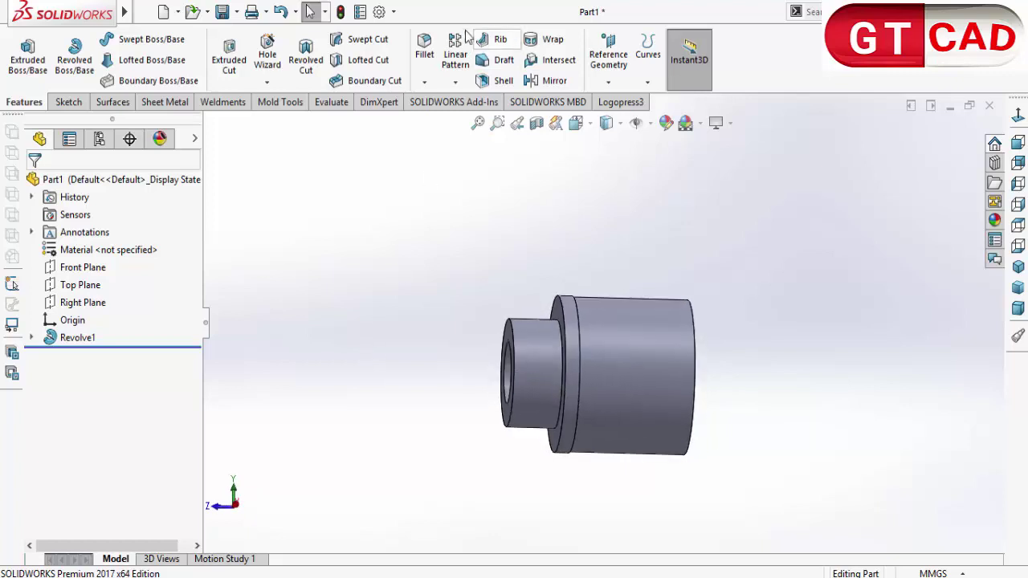
Step: Chamfer both bore edges at 0.1 mm × 45°
click(424, 81)
click(450, 119)
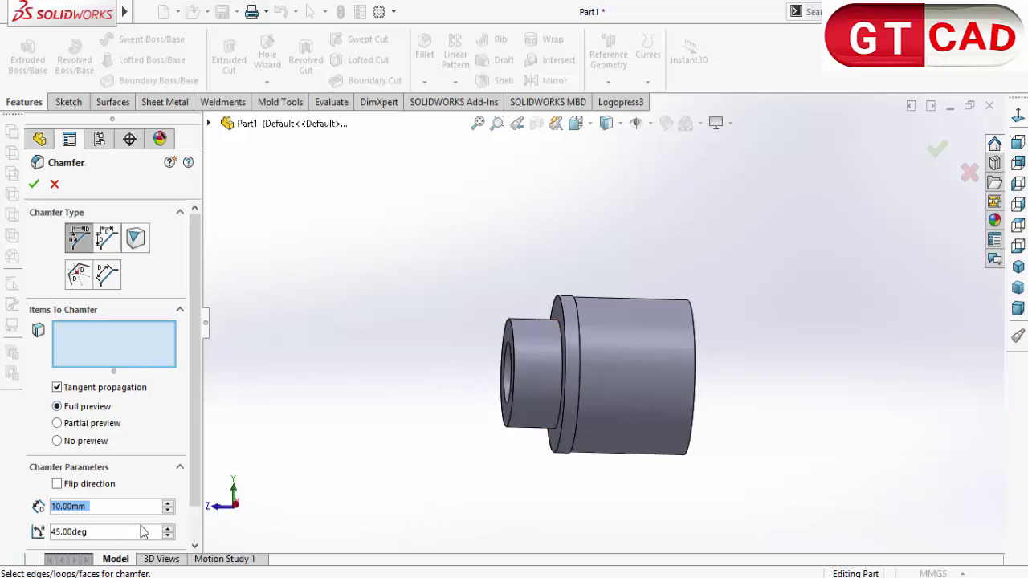
text(0.2)
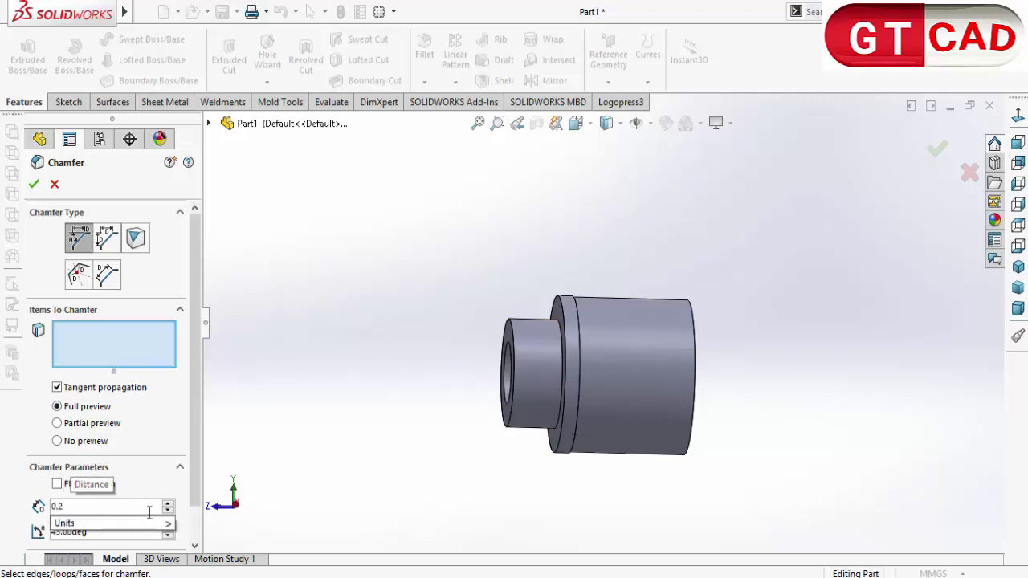
click(509, 375)
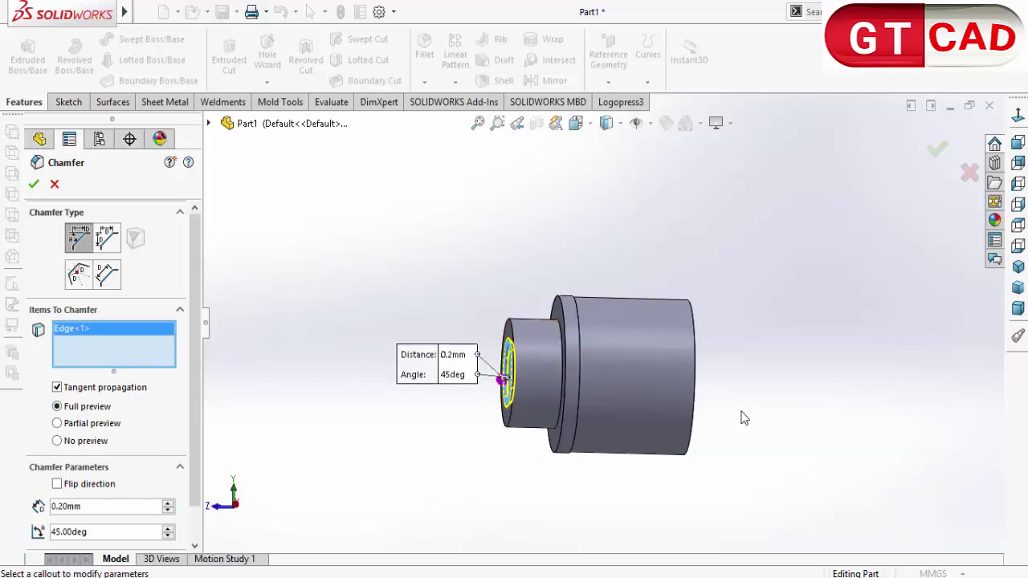
middle_drag(743, 417, 692, 368)
click(679, 377)
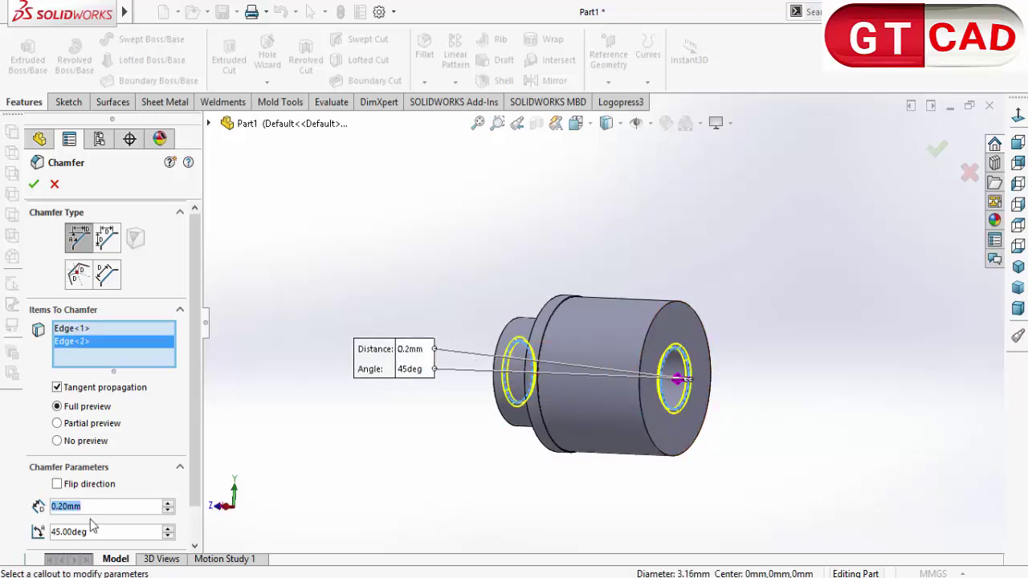
text(0.1)
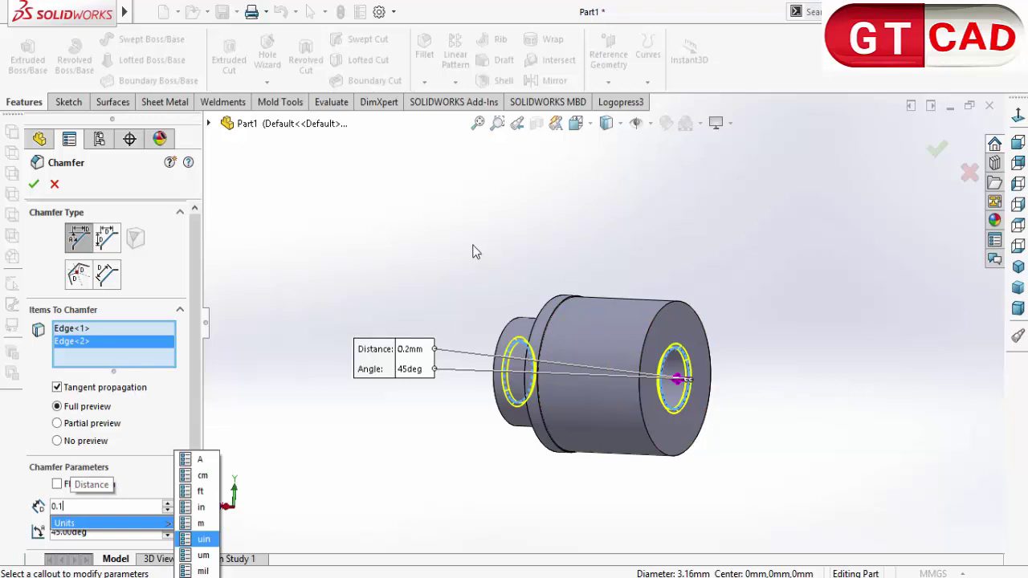
key(Return)
scroll(488, 305, down, 2)
middle_drag(488, 305, 542, 321)
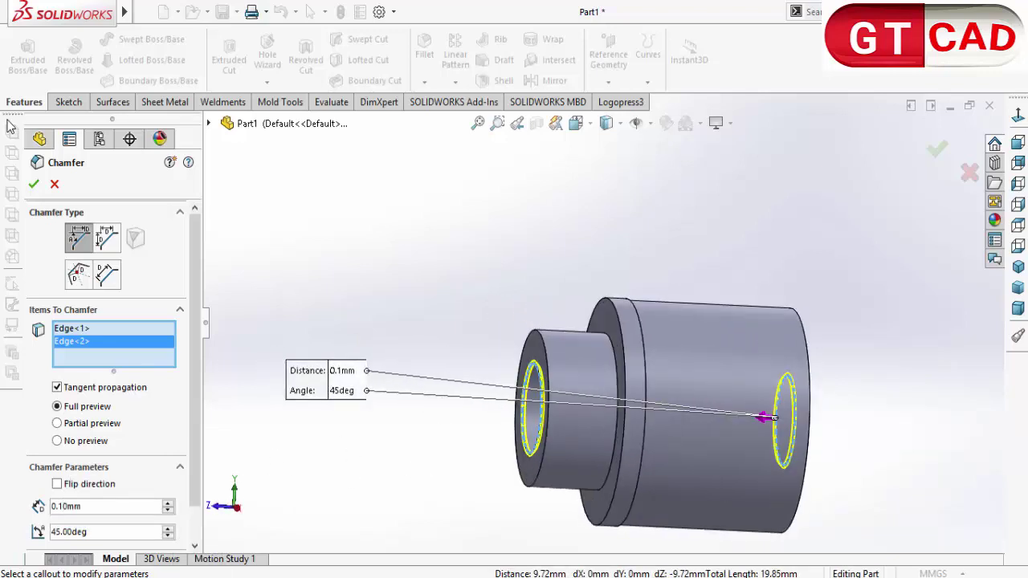
click(34, 184)
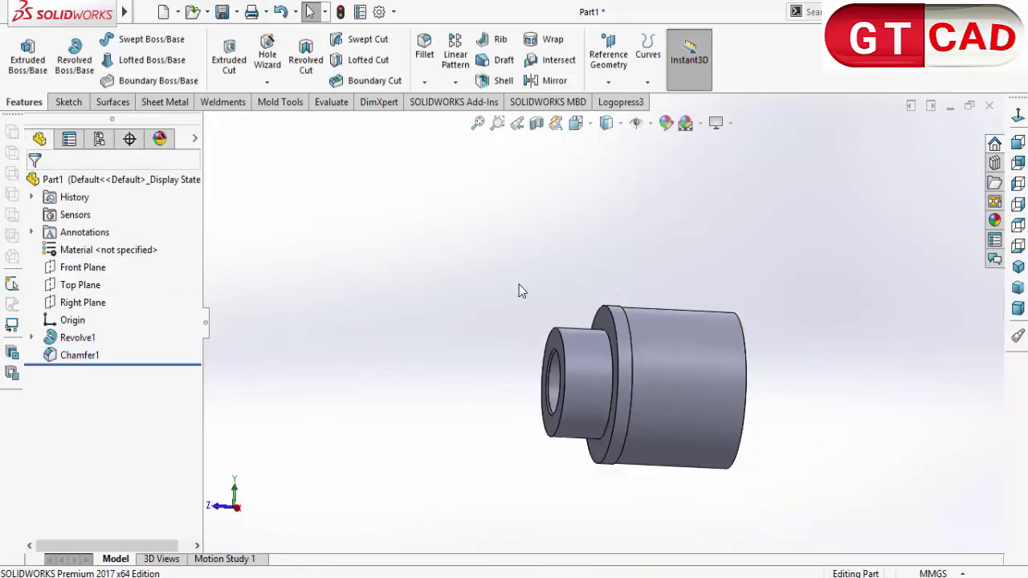
key(ctrl+4)
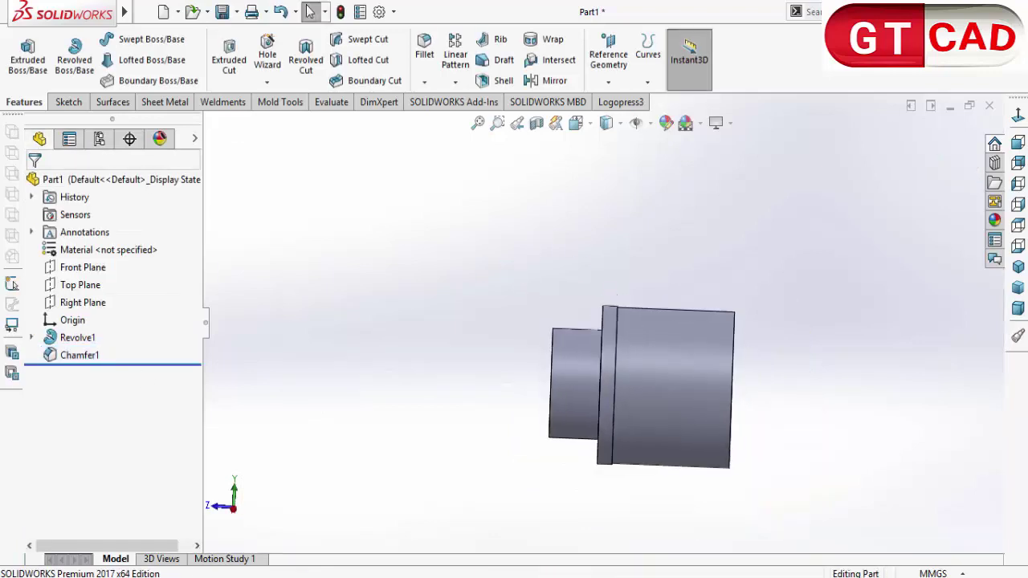
Step: Edit Chamfer1 to also bevel the large end face's outer edge
right_click(79, 355)
click(90, 243)
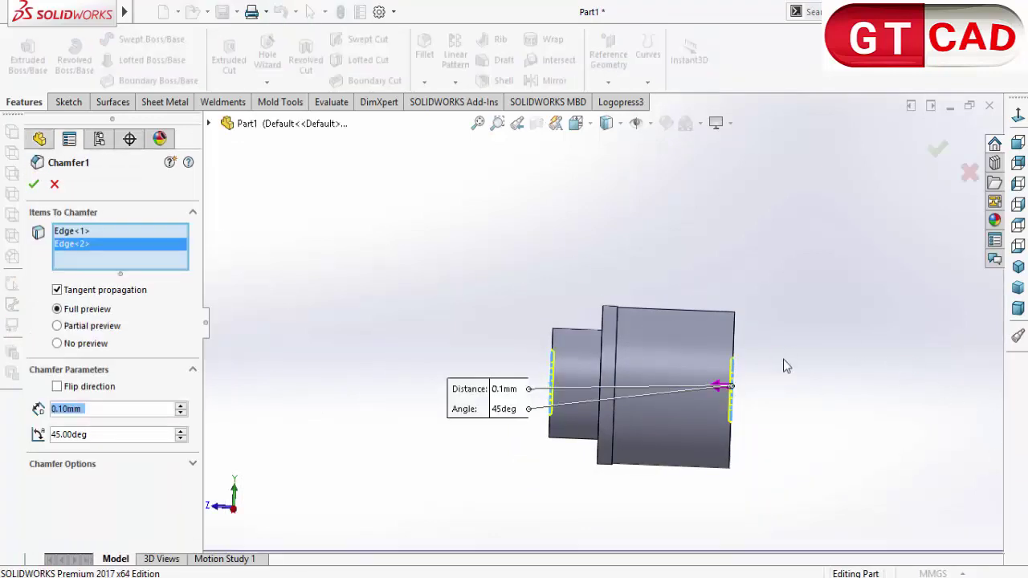
middle_drag(783, 359, 769, 374)
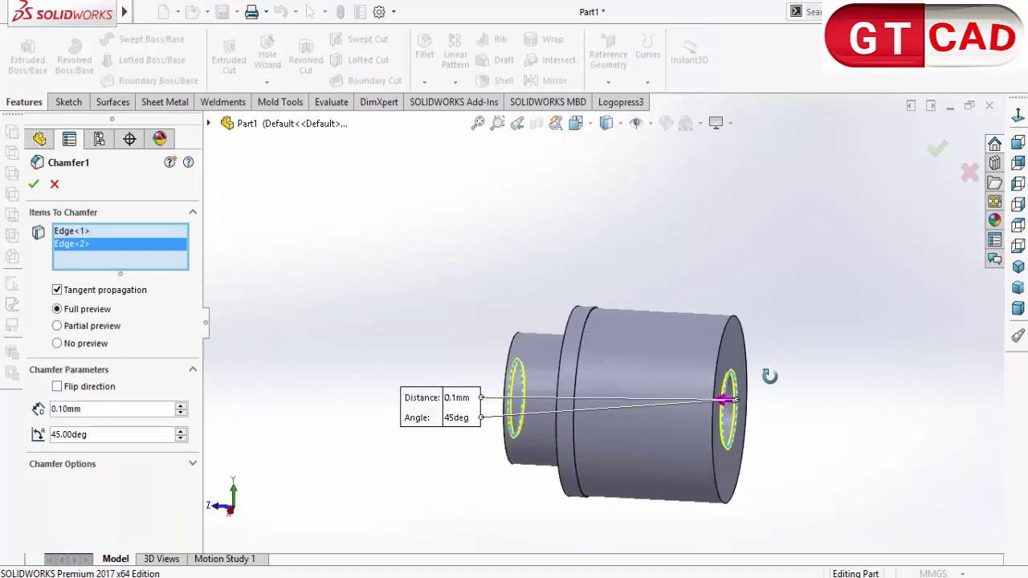
click(740, 322)
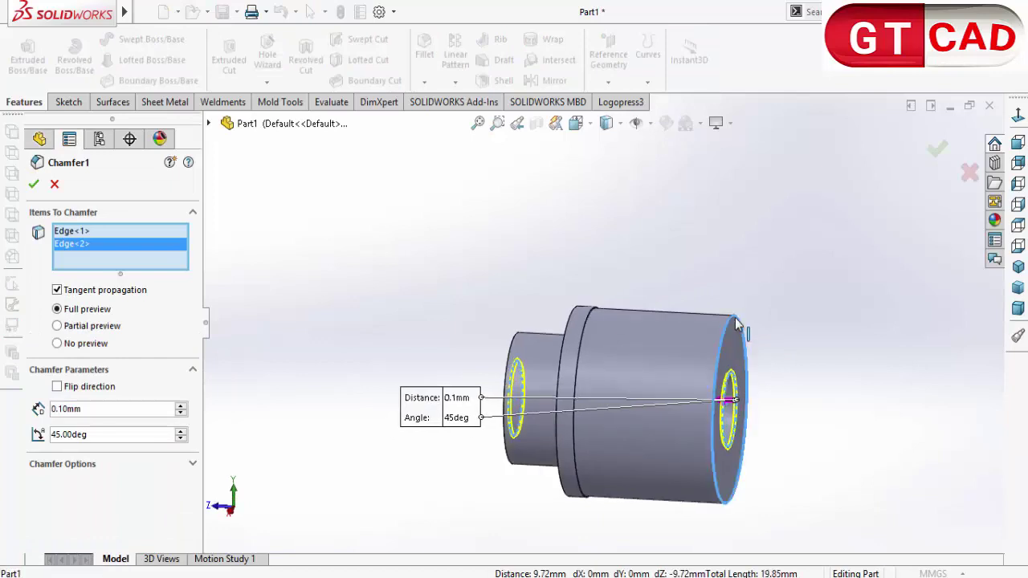
click(33, 184)
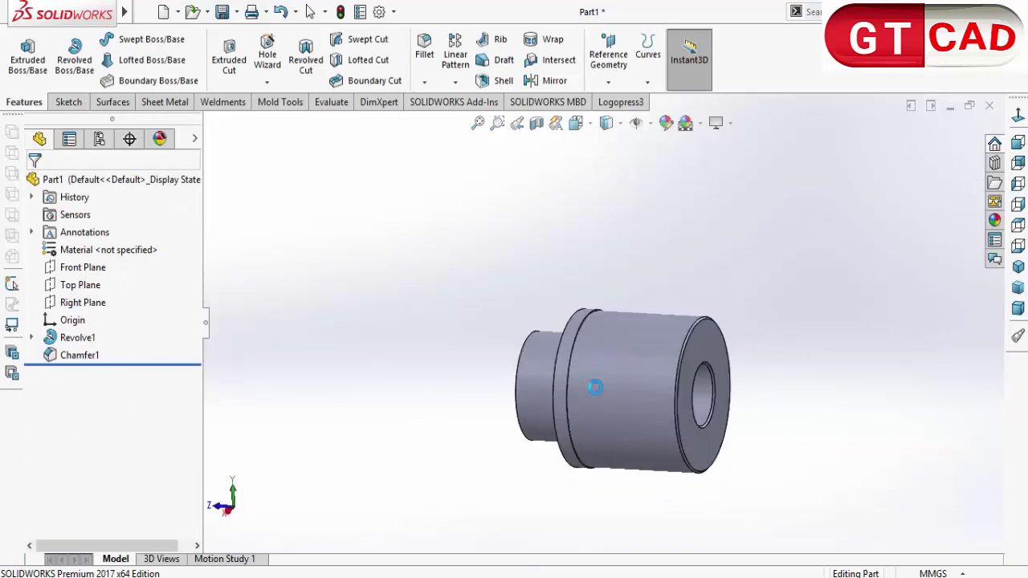
Step: Apply AISI 304 steel to Part1 via Edit Material
middle_drag(594, 387, 650, 357)
right_click(148, 179)
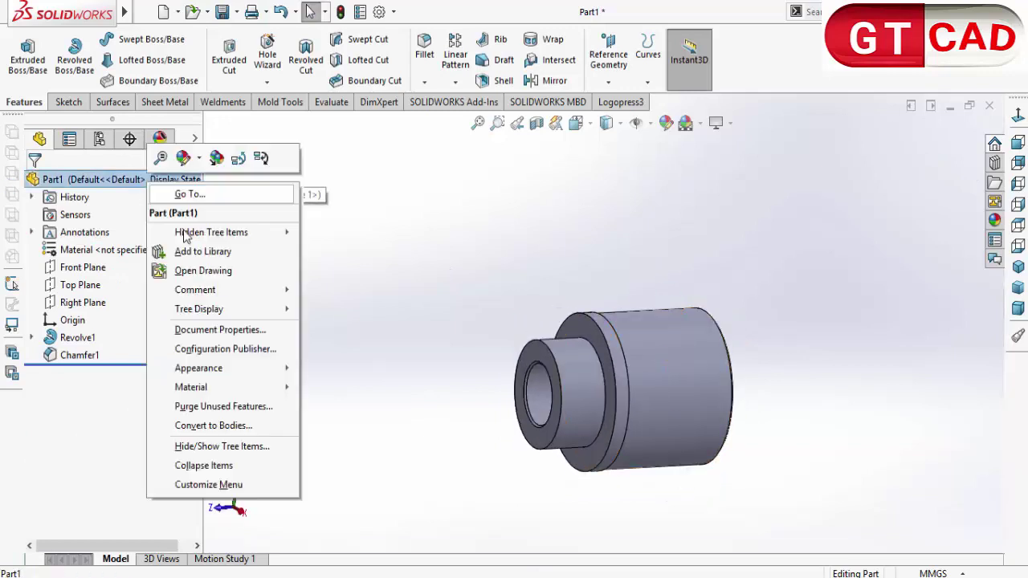
mouse_move(263, 393)
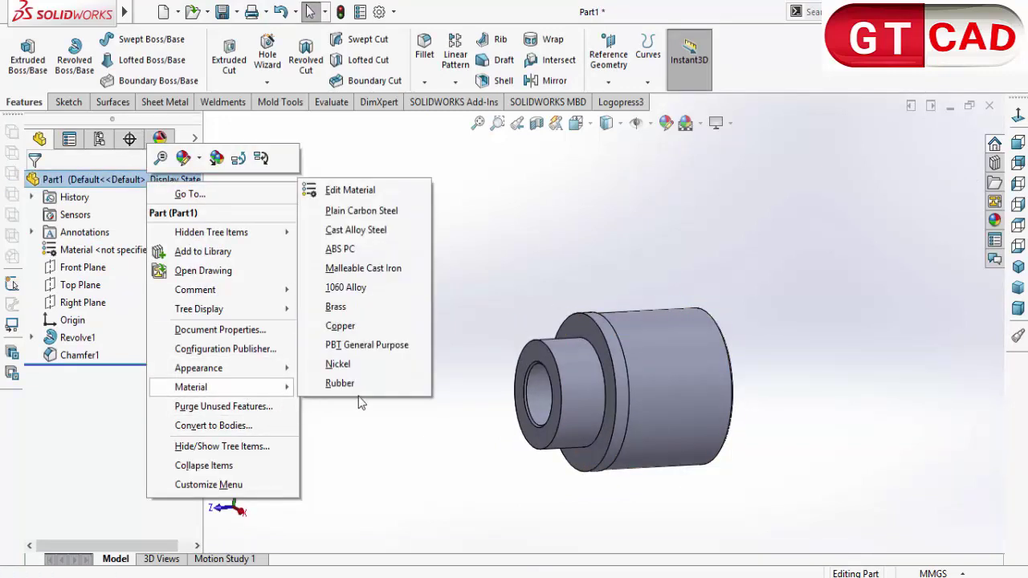
click(362, 197)
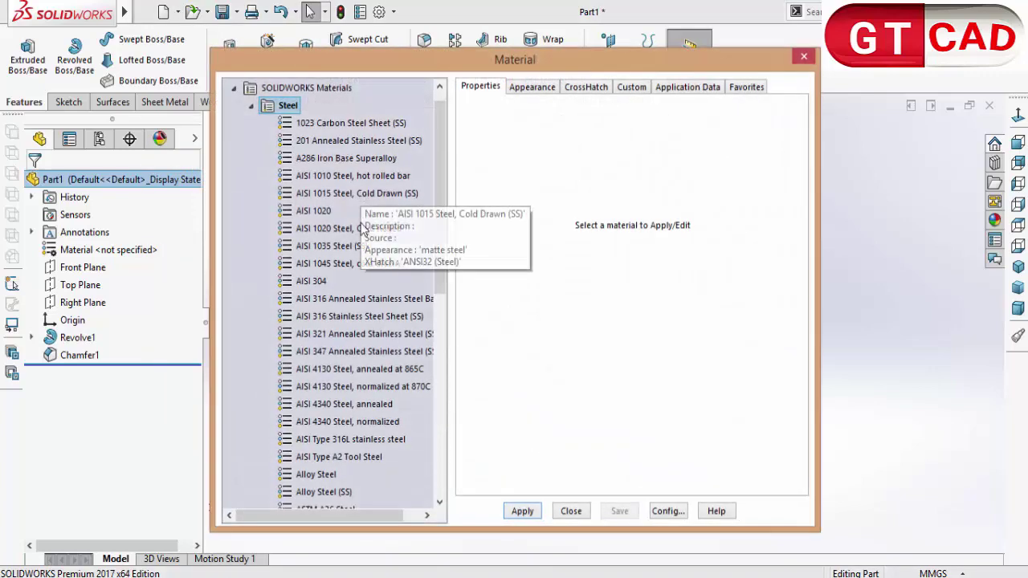
click(313, 282)
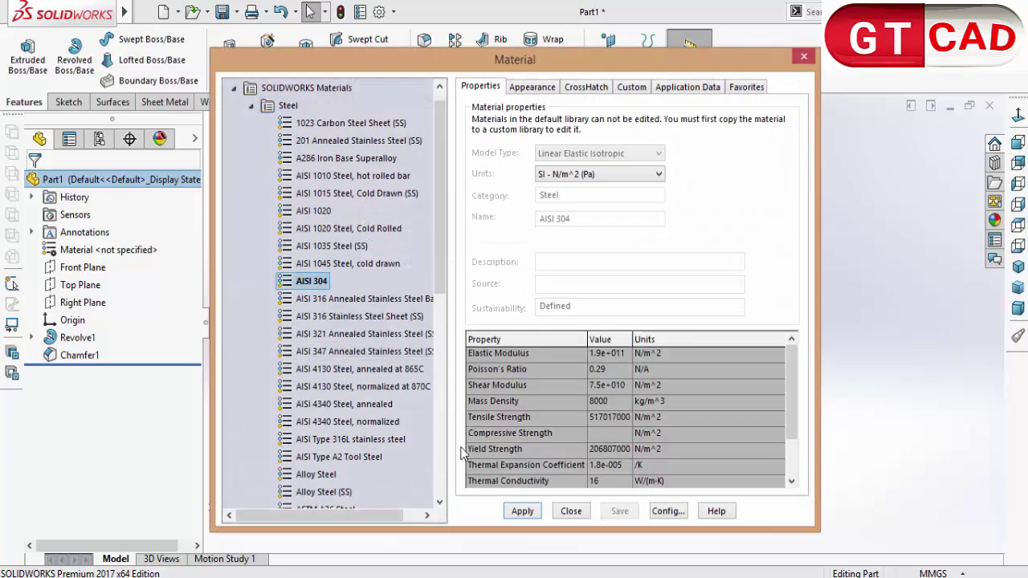
click(523, 517)
click(575, 514)
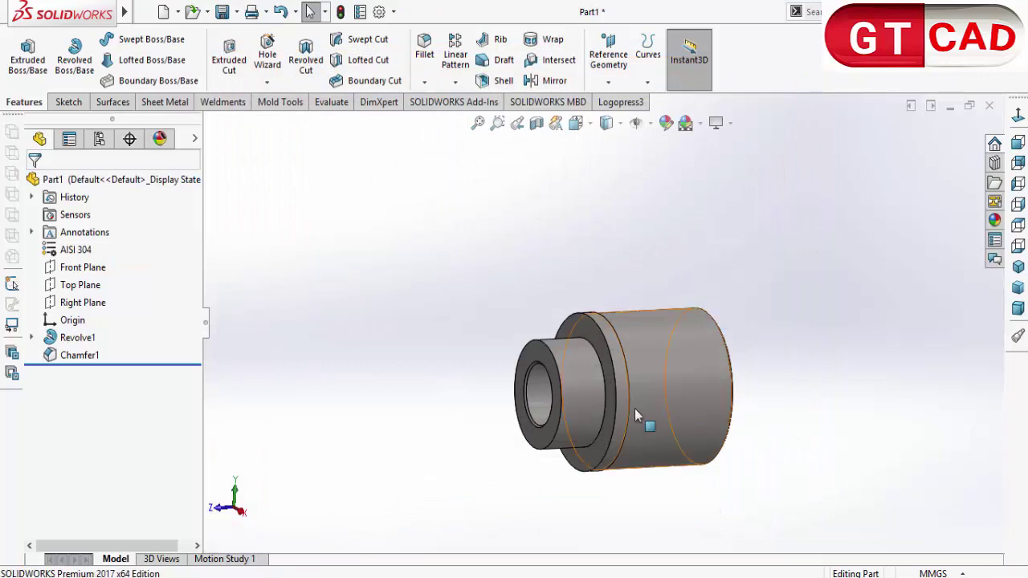
middle_drag(662, 447, 613, 387)
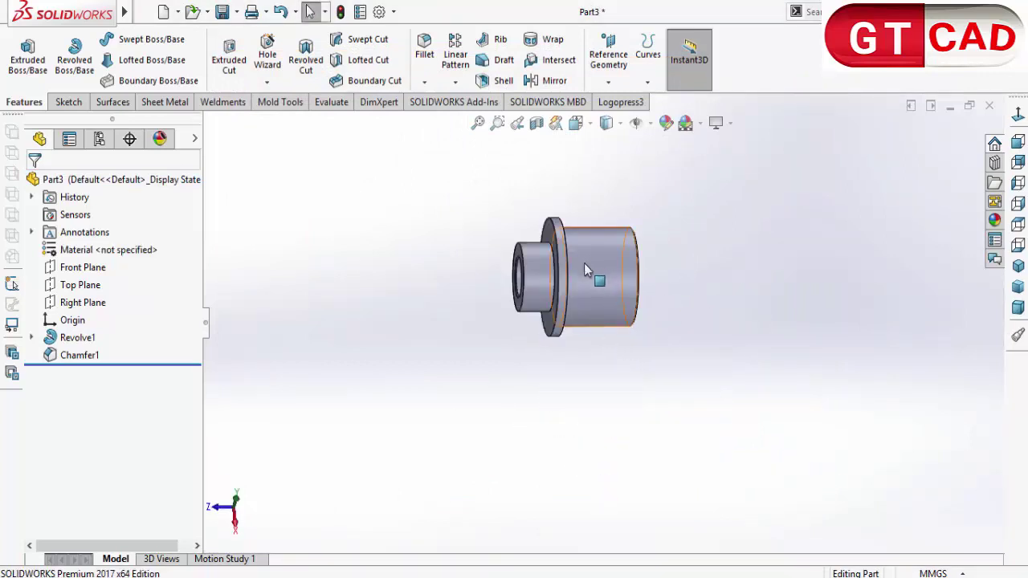
Step: Specify a legacy Simple Drilled blind hole: 1.07 mm diameter, 1.19 mm deep, 135° tip angle
scroll(591, 277, down, 2)
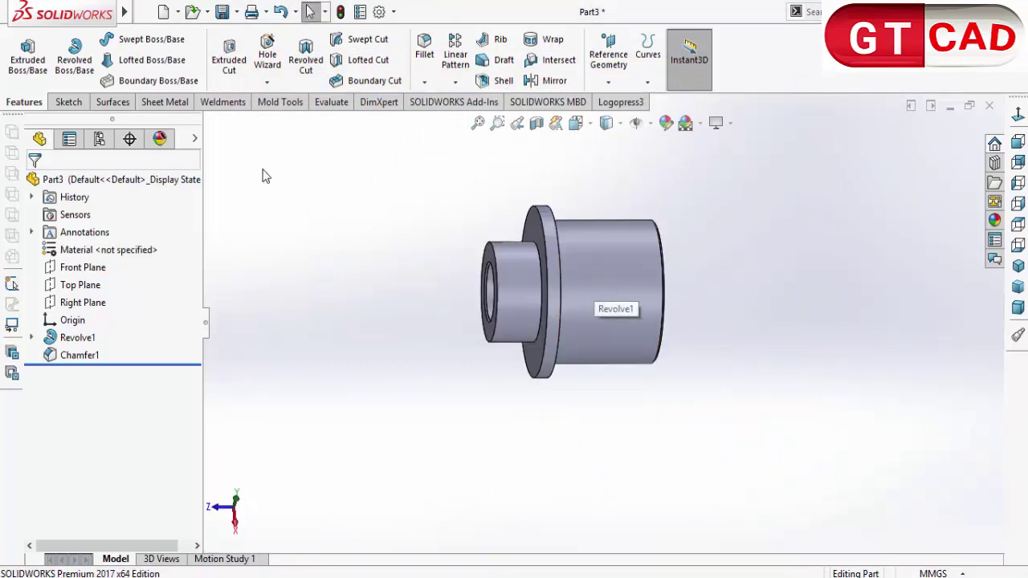
click(267, 54)
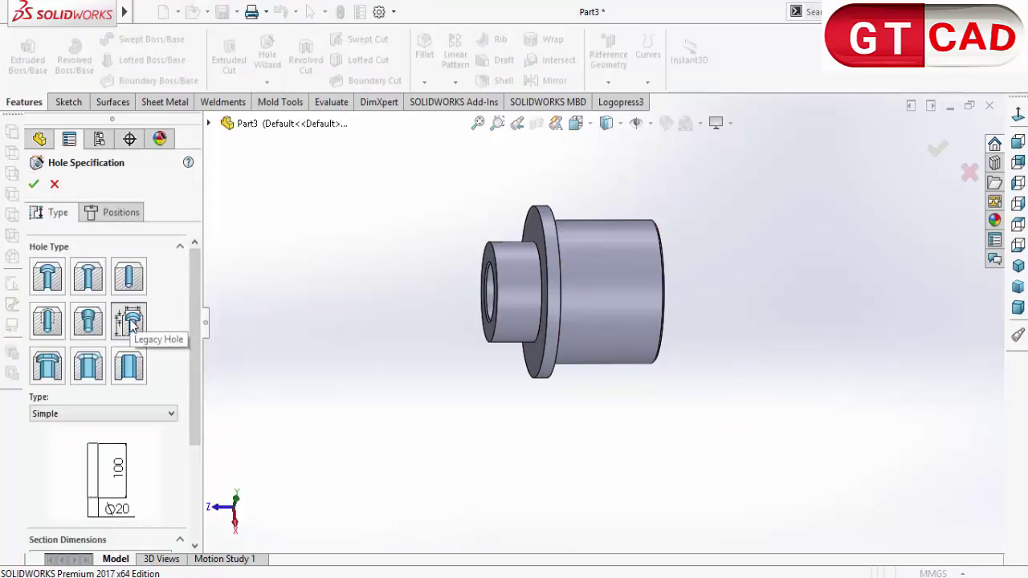
click(133, 321)
click(146, 415)
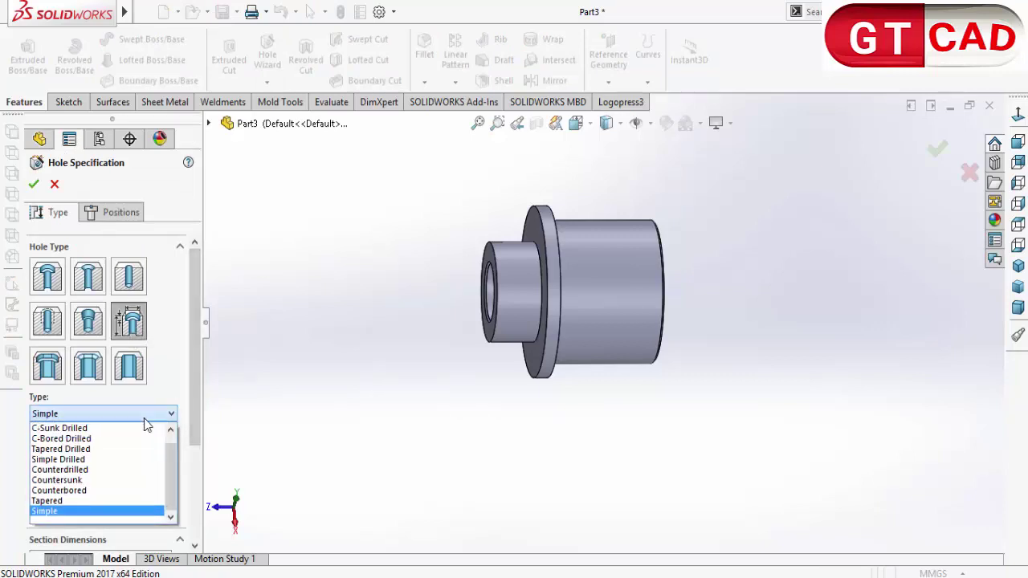
click(119, 460)
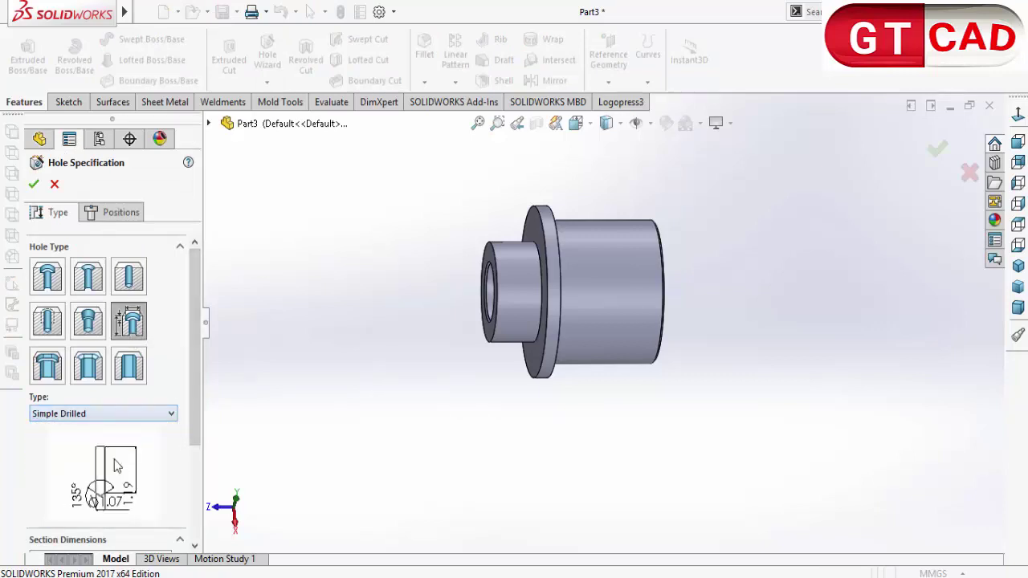
drag(189, 412, 199, 549)
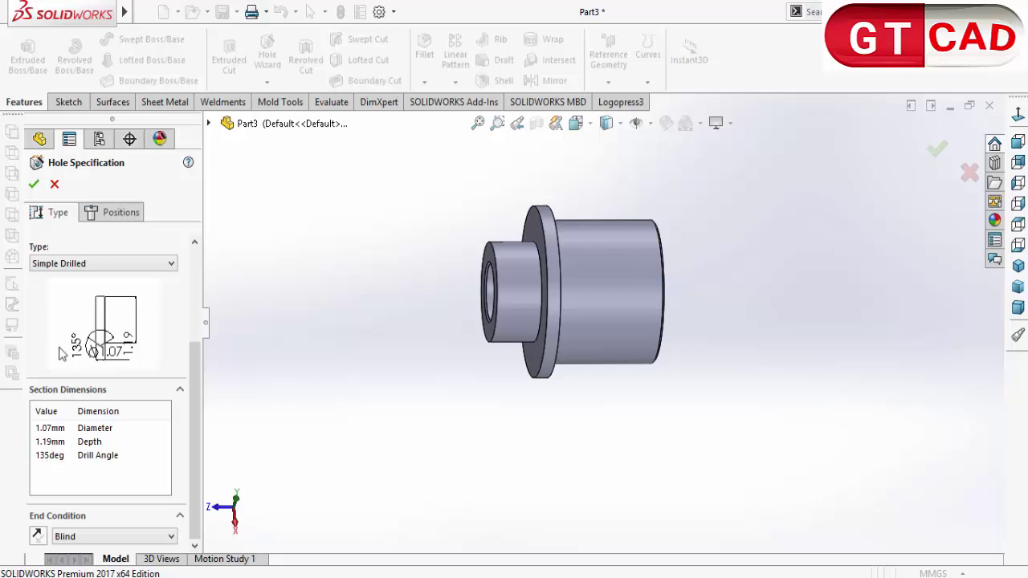
click(113, 213)
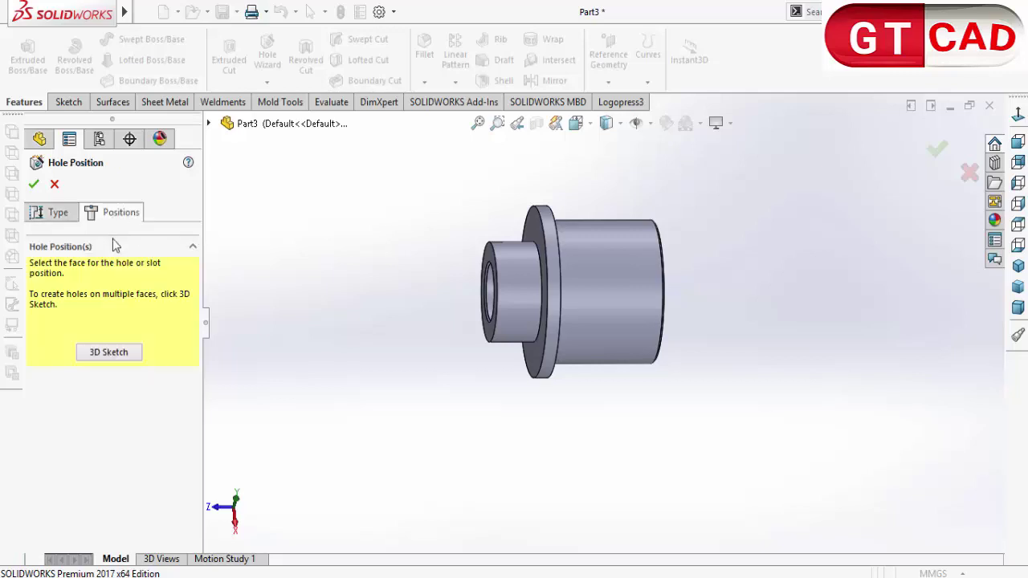
Step: Place a hole point on the cylinder's outer face and check it from the Top view
click(112, 353)
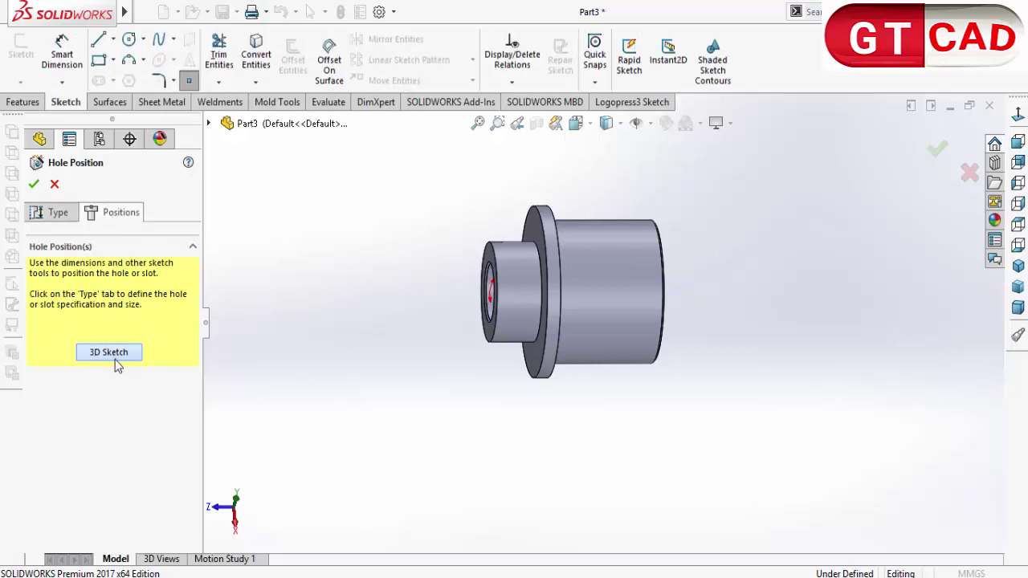
click(605, 315)
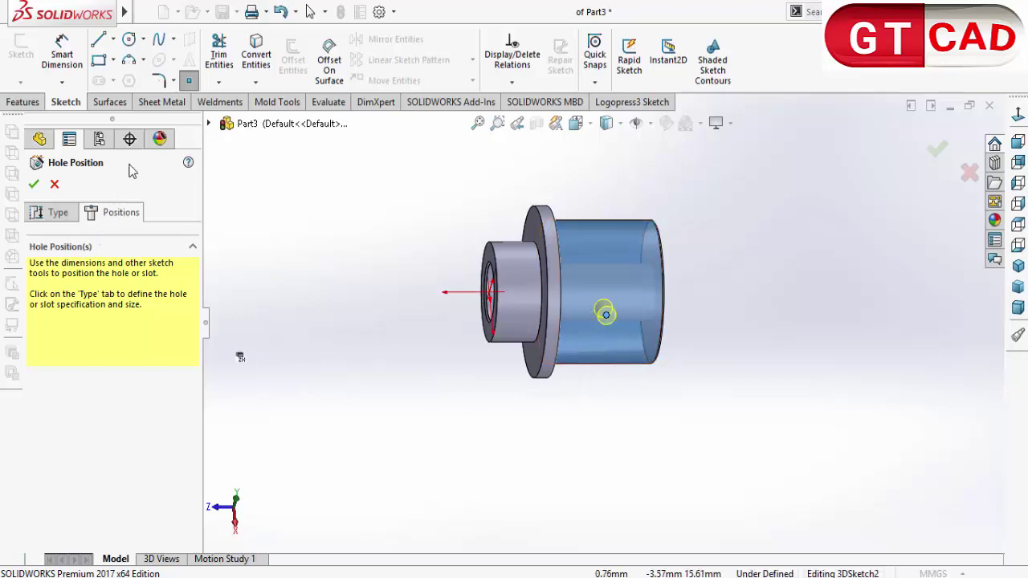
mouse_move(658, 401)
middle_down()
mouse_move(763, 413)
mouse_move(624, 413)
middle_up()
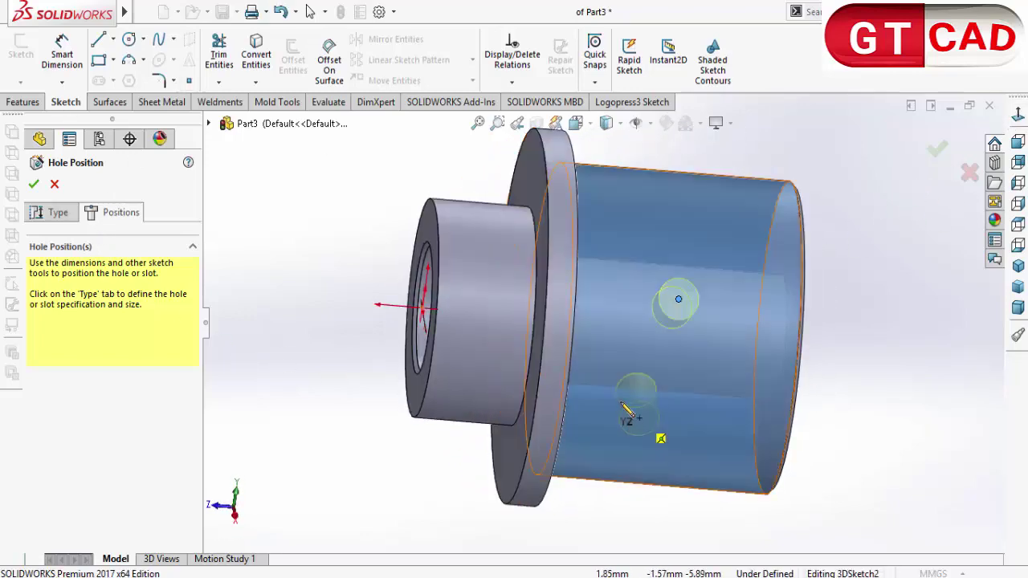
scroll(849, 277, up, 3)
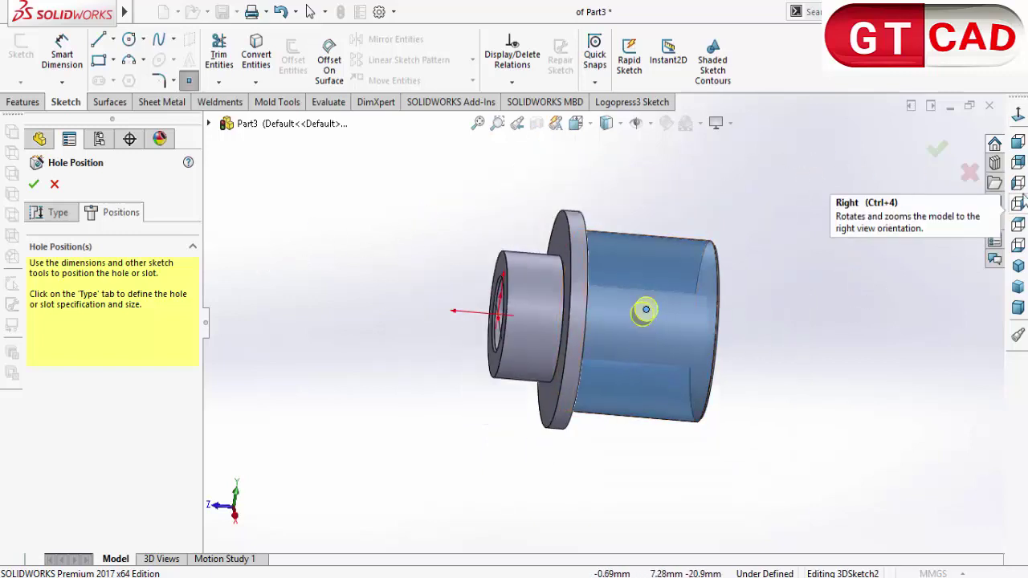
click(1018, 163)
click(1018, 163)
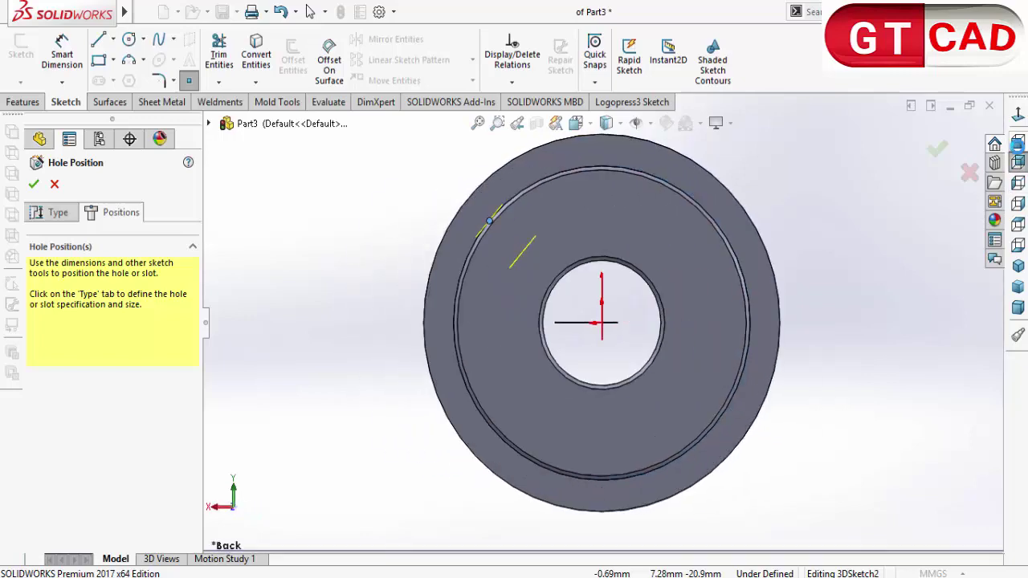
click(1018, 142)
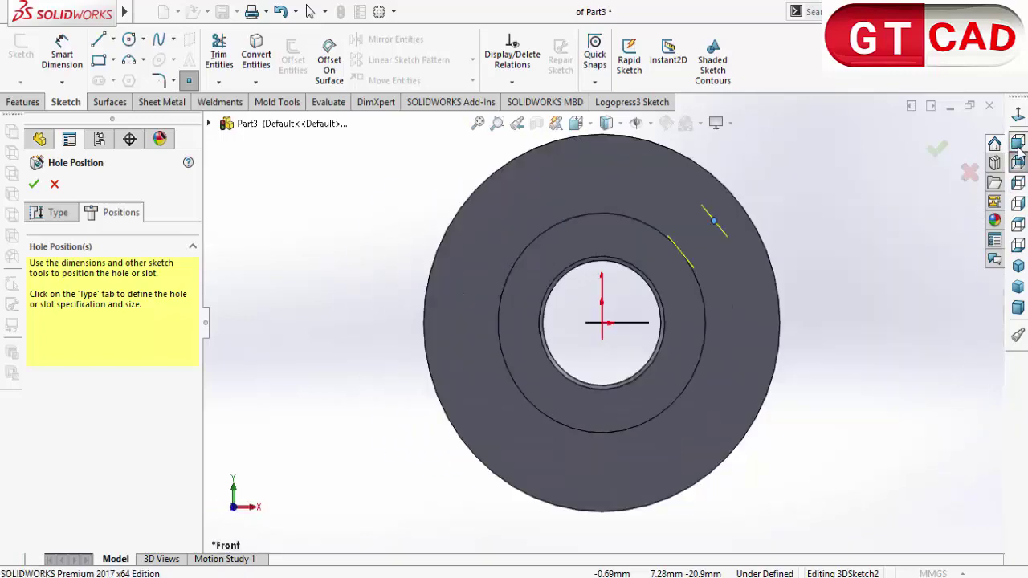
click(1018, 224)
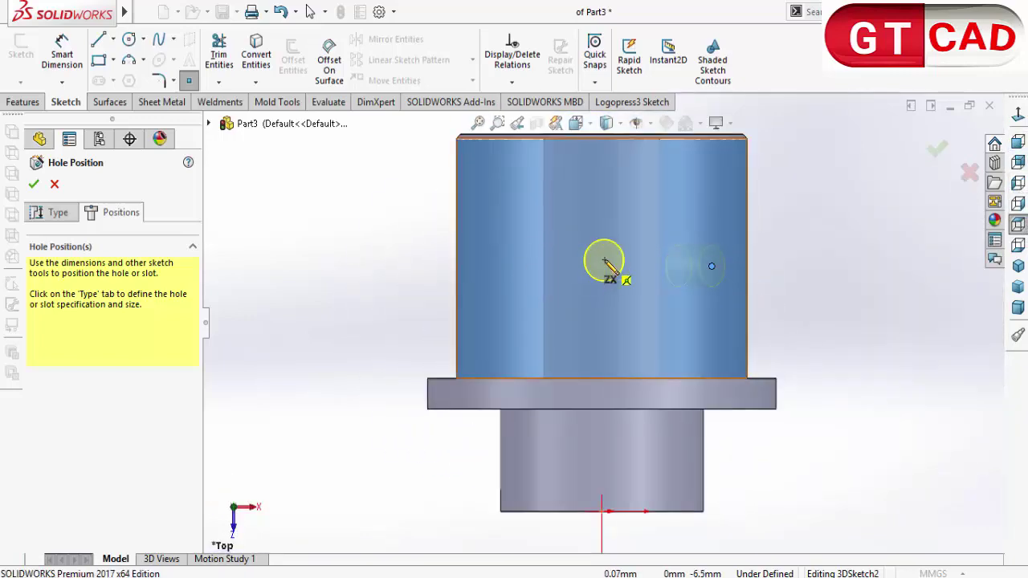
Step: Delete the stray second hole point, leaving a single point on the cylinder
click(604, 269)
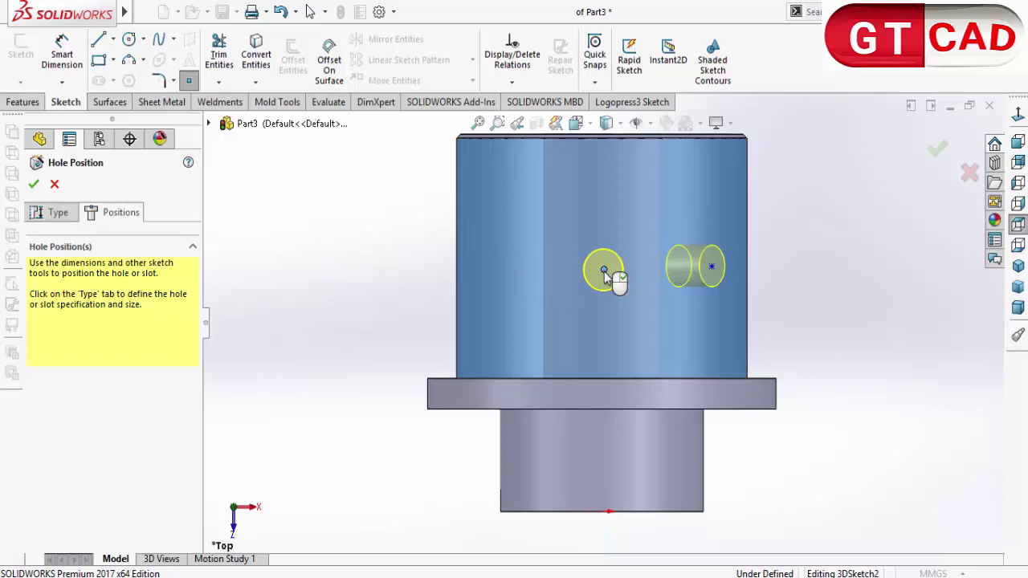
right_click(420, 314)
click(425, 306)
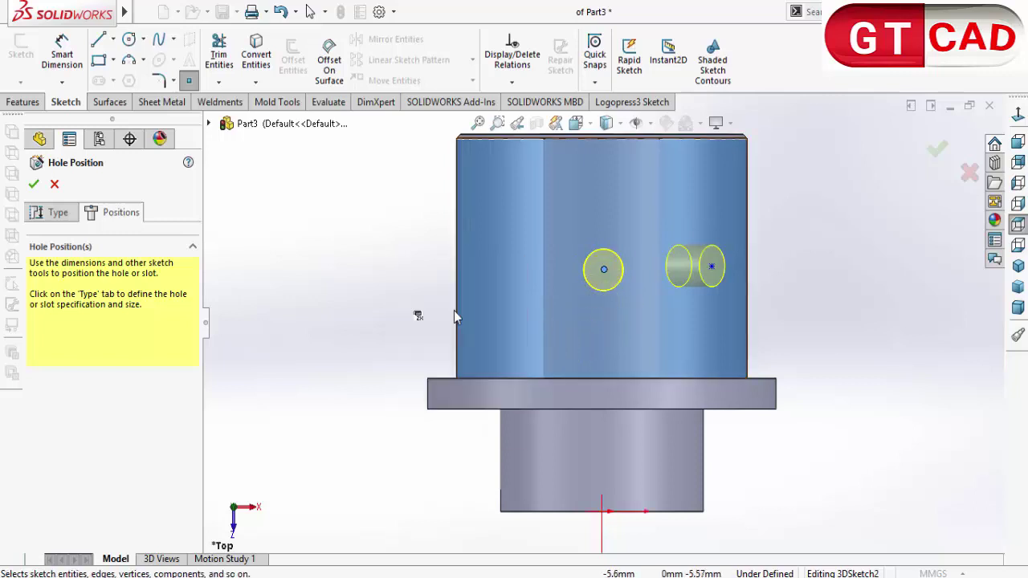
click(716, 269)
key(Delete)
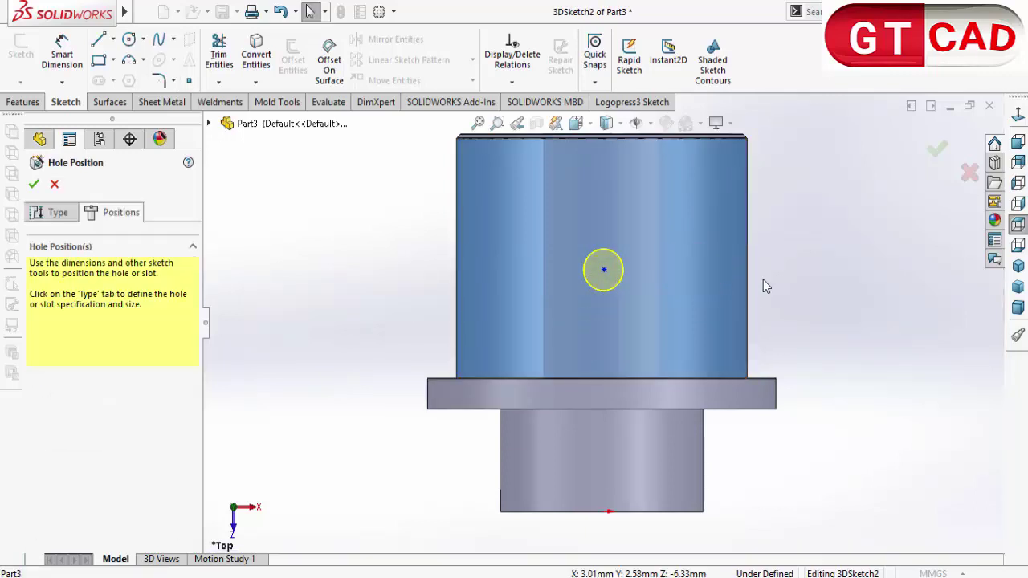
click(113, 41)
Step: Draw a construction centreline from the flange edge midpoint to the part's top edge
click(128, 78)
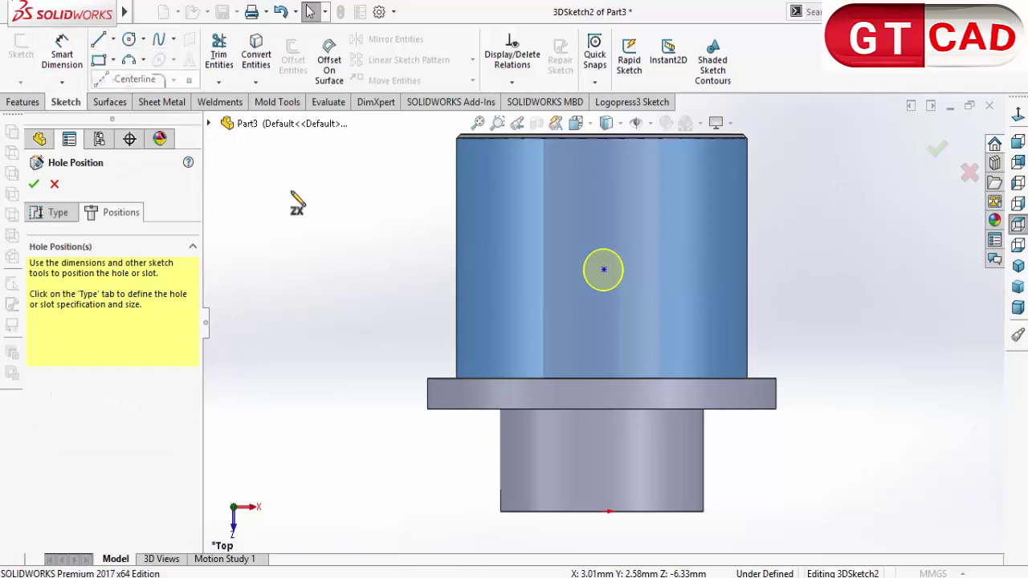
click(601, 379)
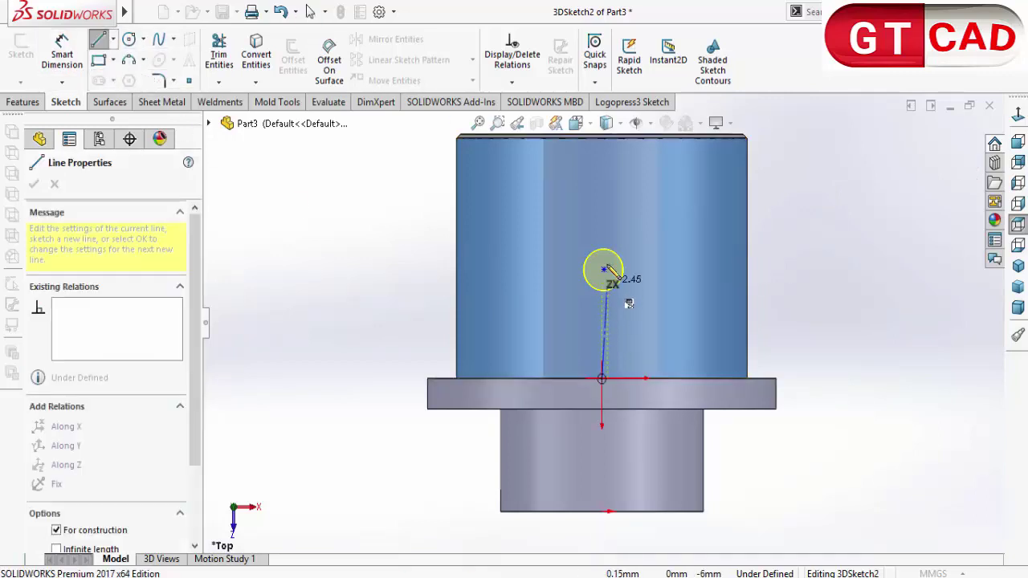
click(601, 138)
right_click(602, 139)
click(663, 172)
scroll(592, 345, up, 5)
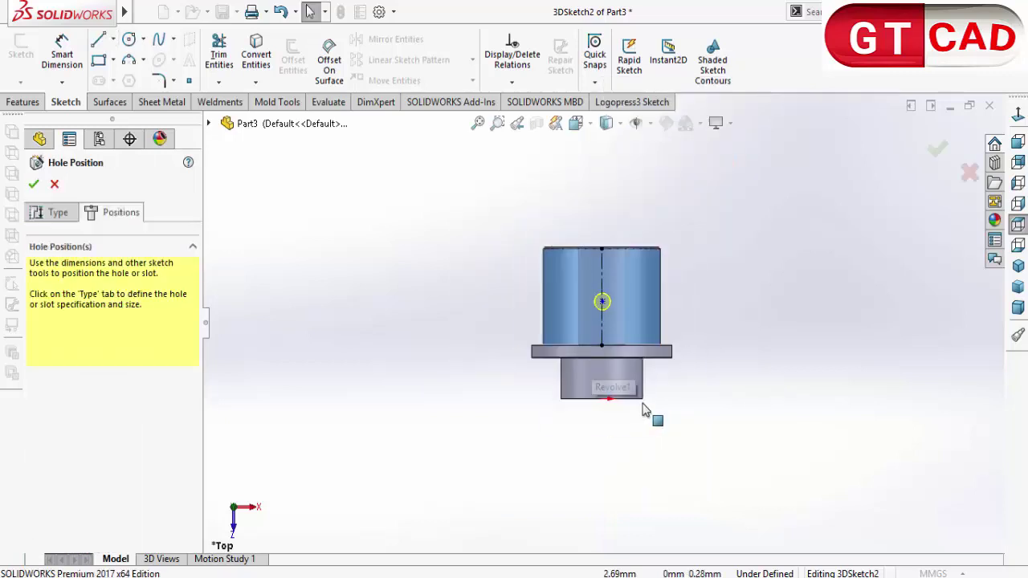
middle_drag(650, 415, 544, 407)
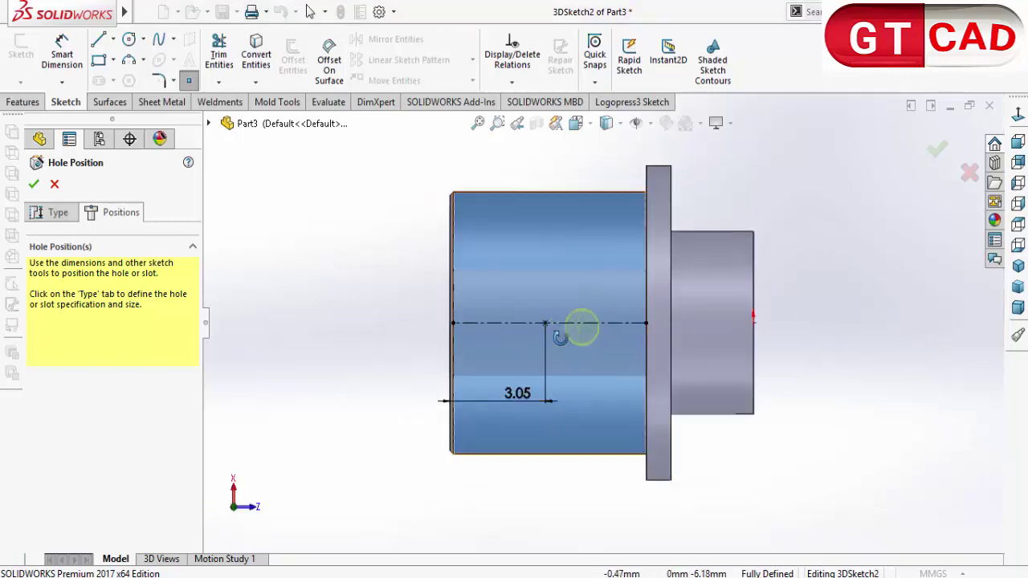
click(607, 324)
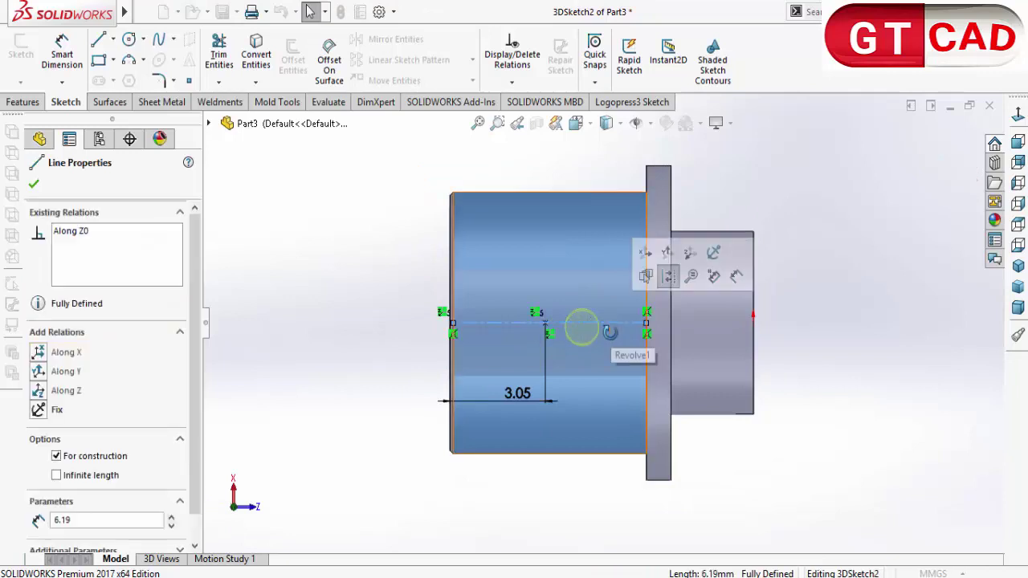
key(Escape)
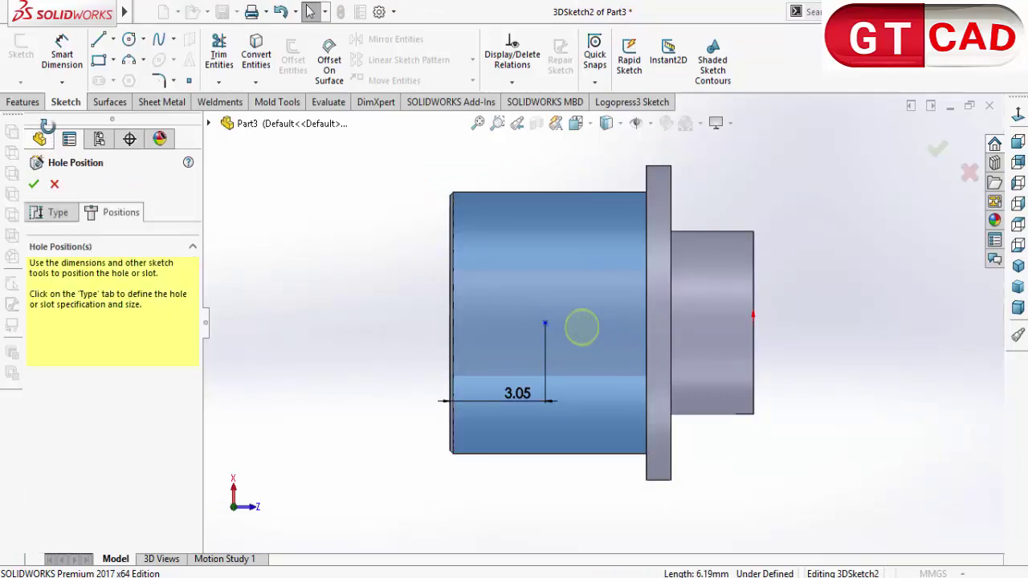
Step: Place the hole centre point at the 3.05 mm dimension endpoint, dragging the stray point onto it
click(604, 304)
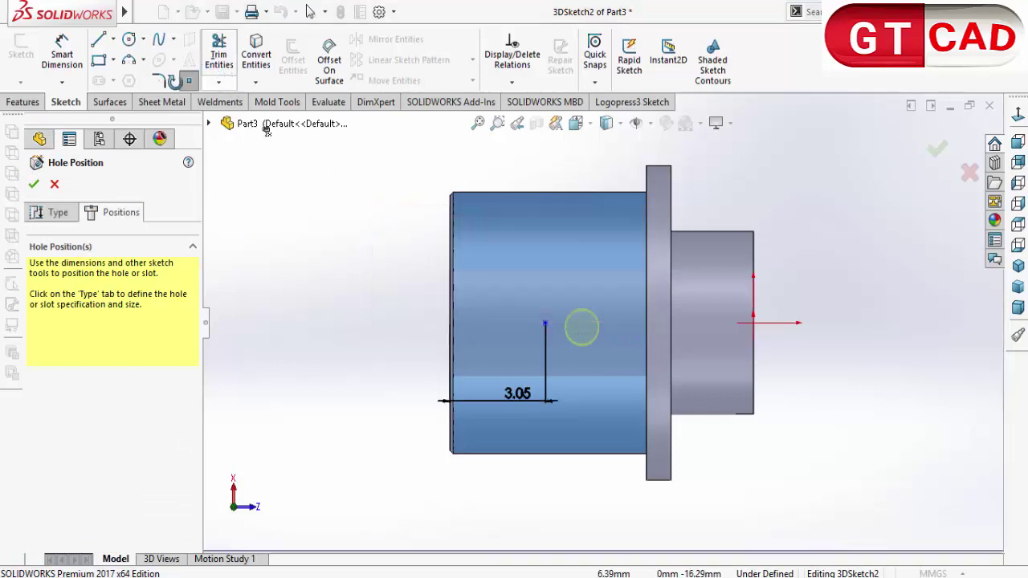
click(188, 80)
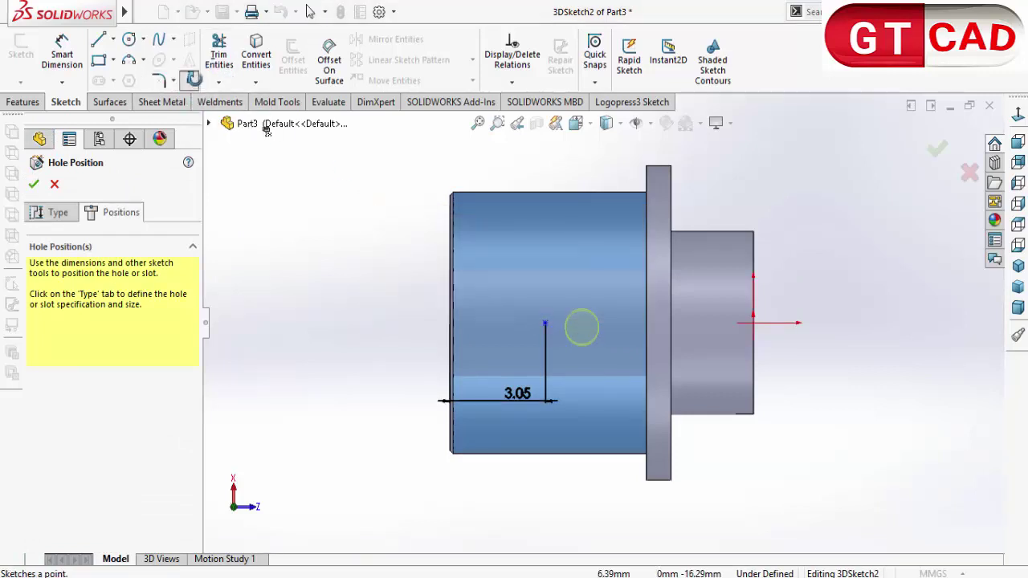
click(189, 80)
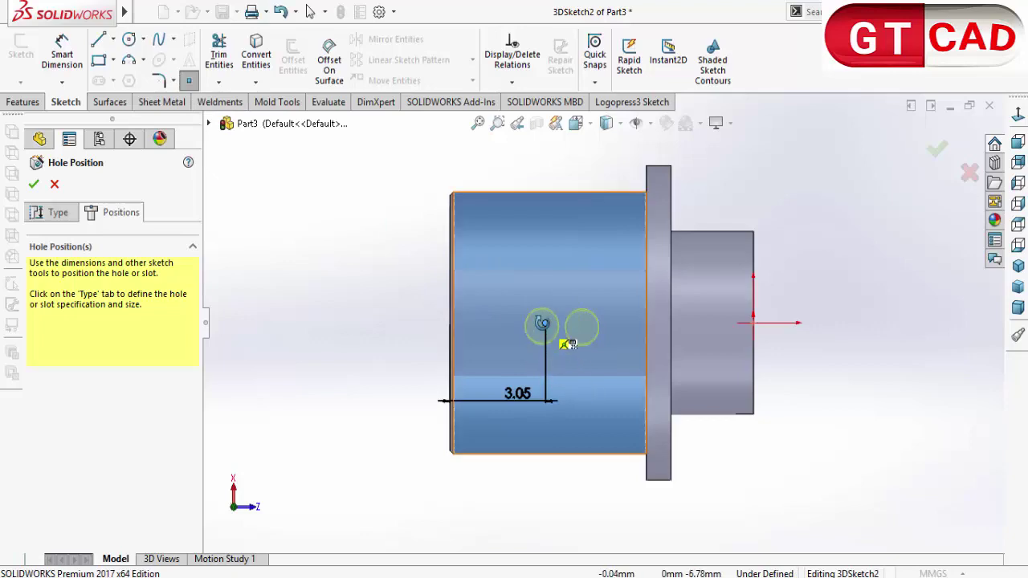
middle_drag(553, 306, 629, 385)
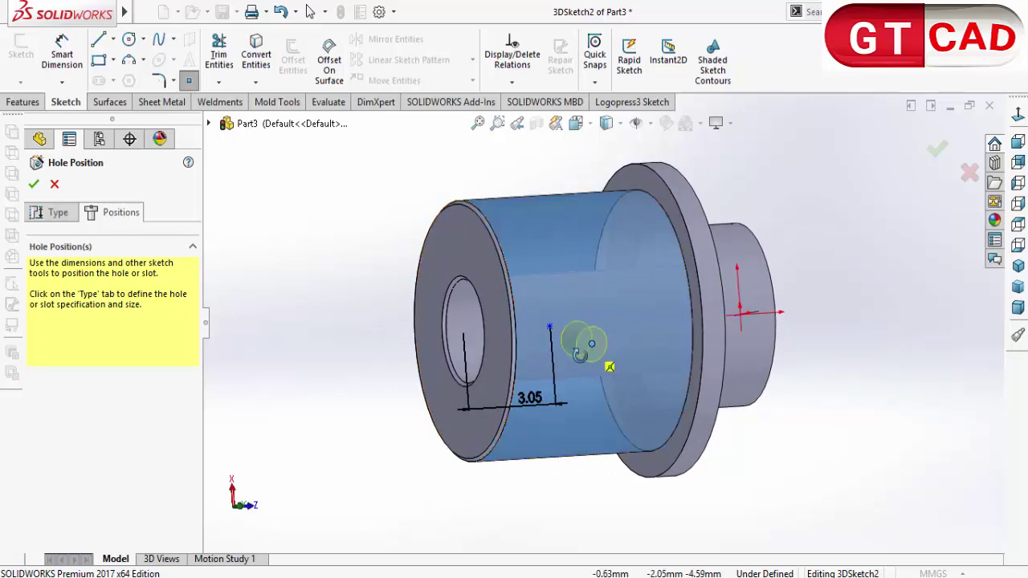
key(Escape)
click(566, 330)
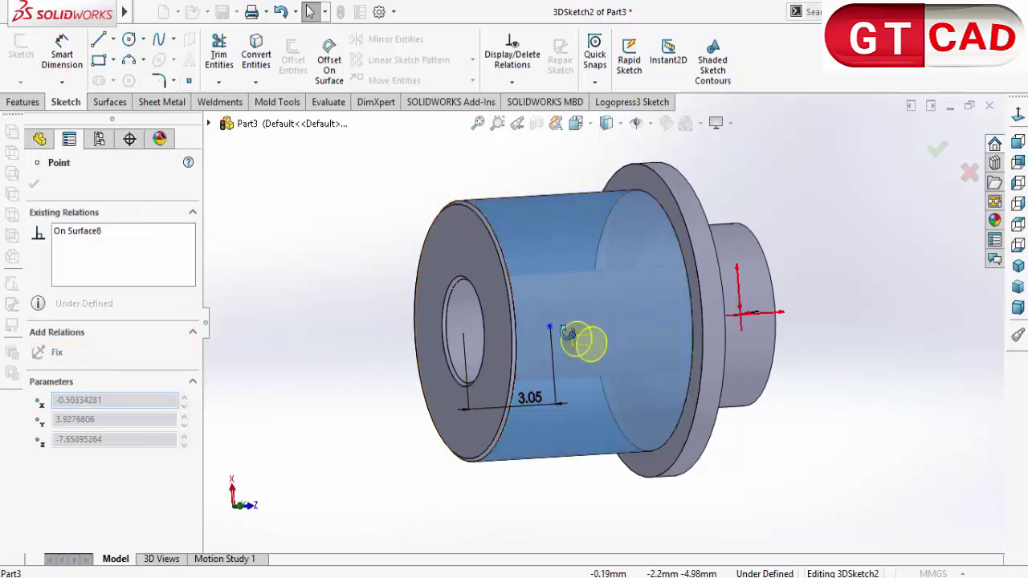
drag(562, 335, 551, 338)
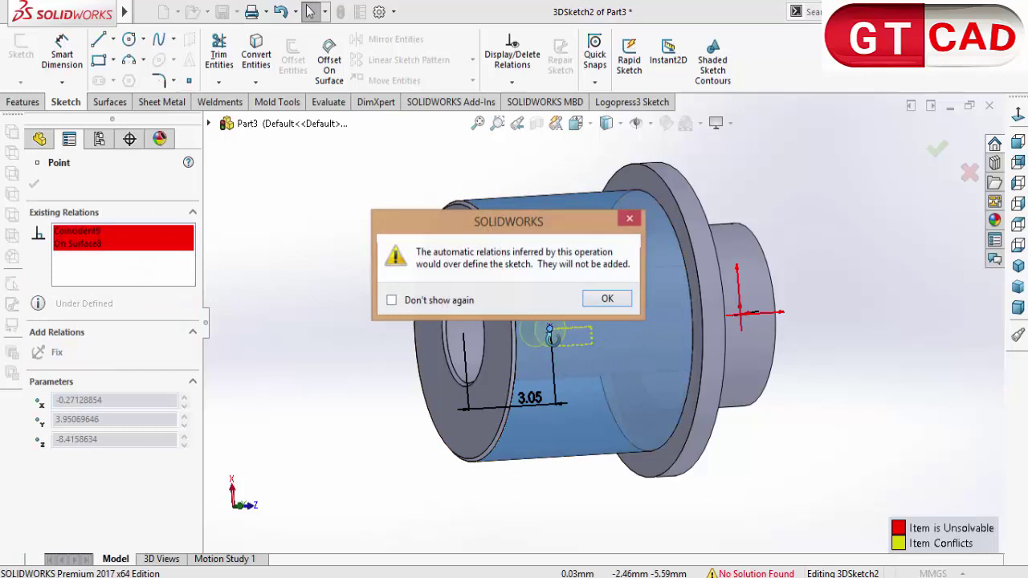
click(604, 298)
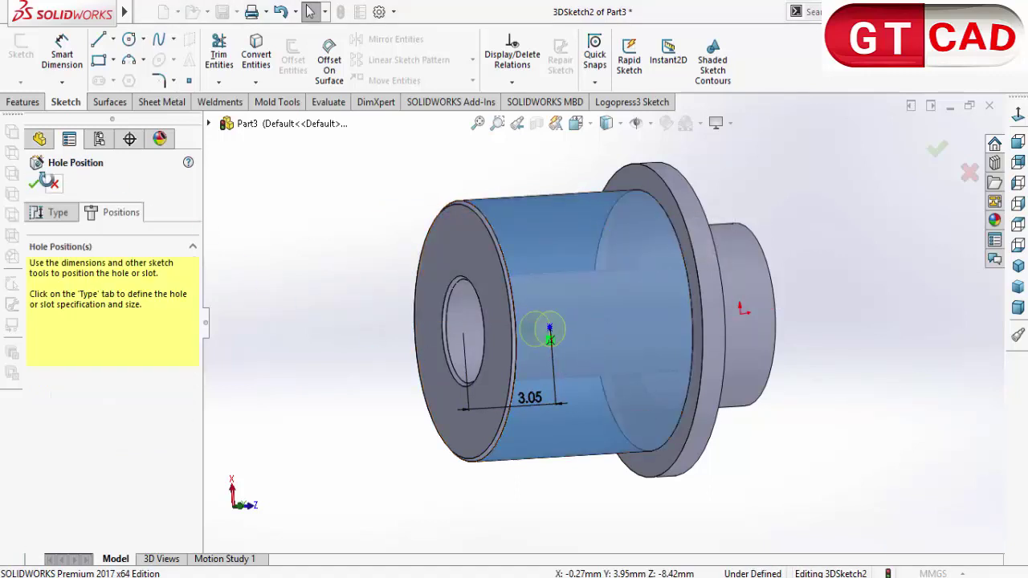
Step: Create Hole2 in the cylinder wall and chamfer its edge 0.1 mm × 45°
click(40, 184)
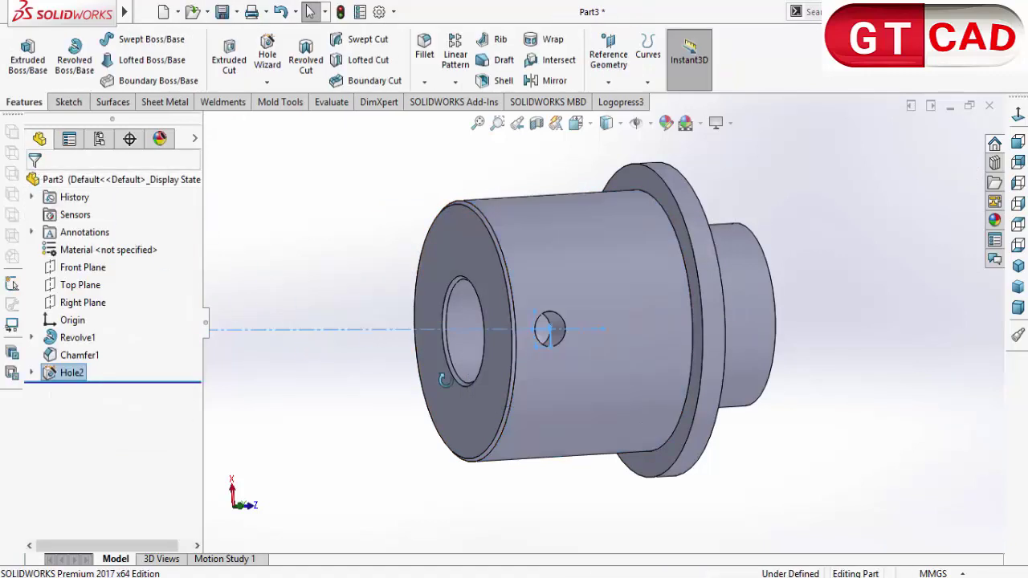
middle_drag(594, 370, 325, 250)
click(424, 82)
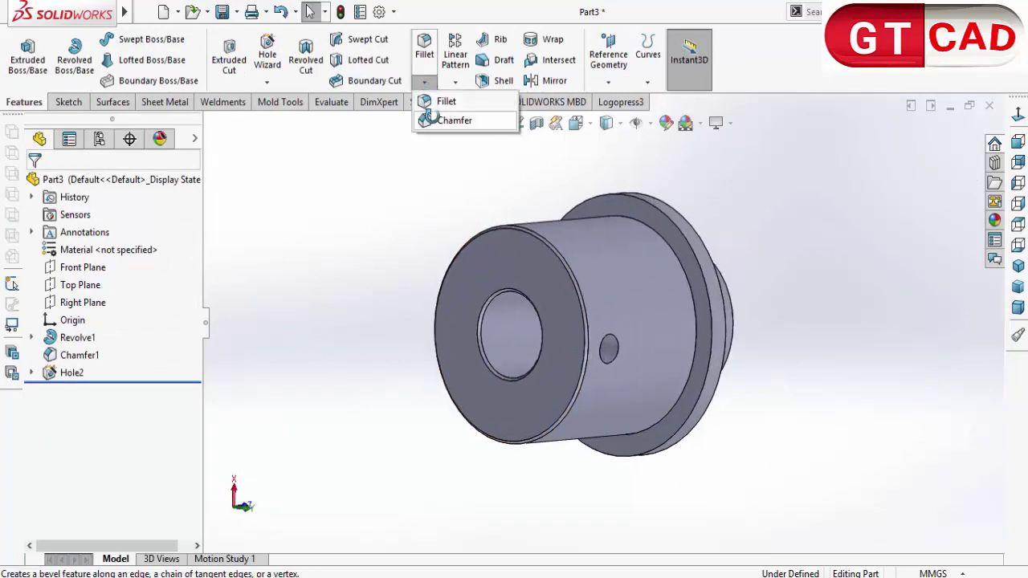
click(451, 119)
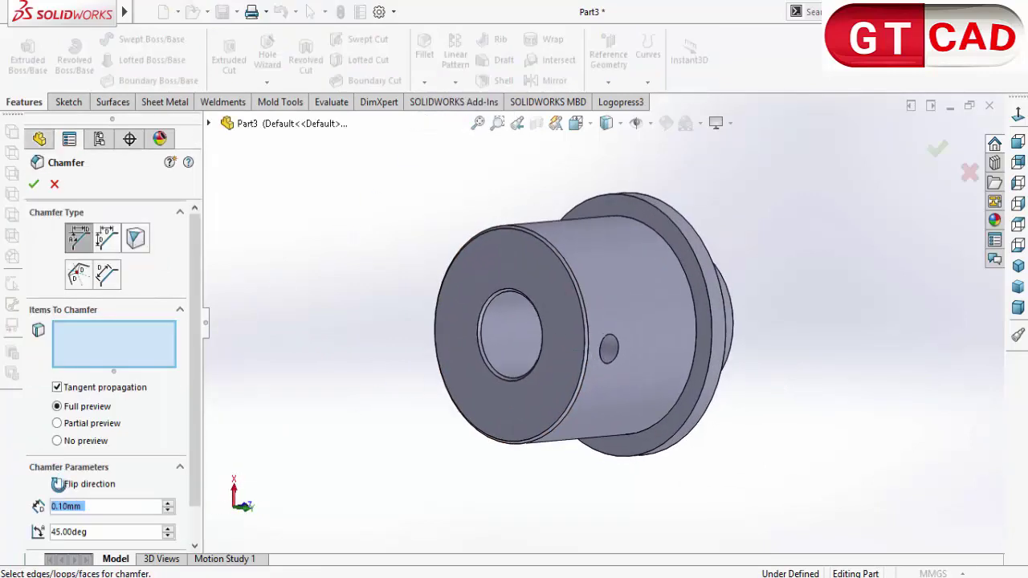
click(608, 363)
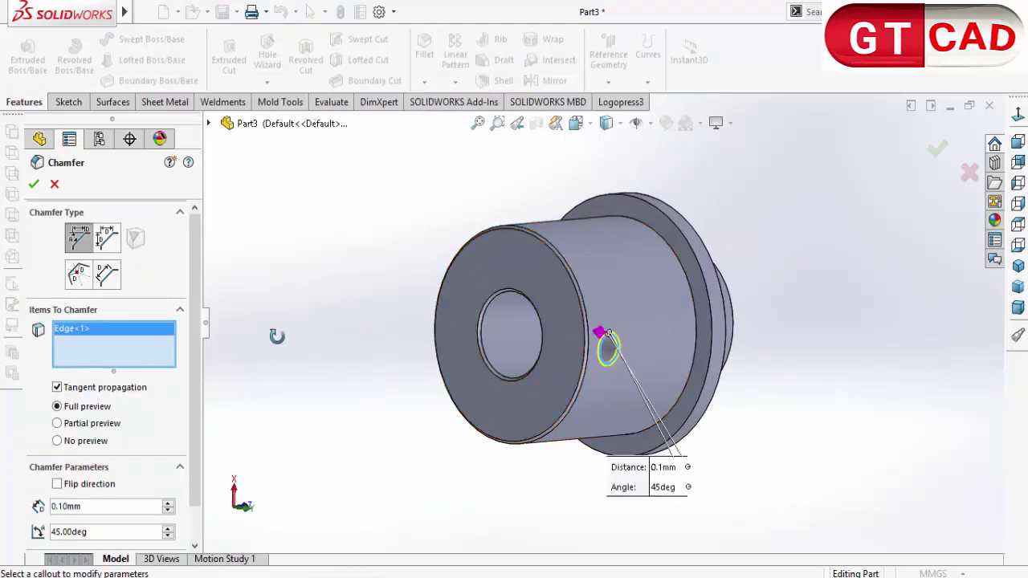
key(Return)
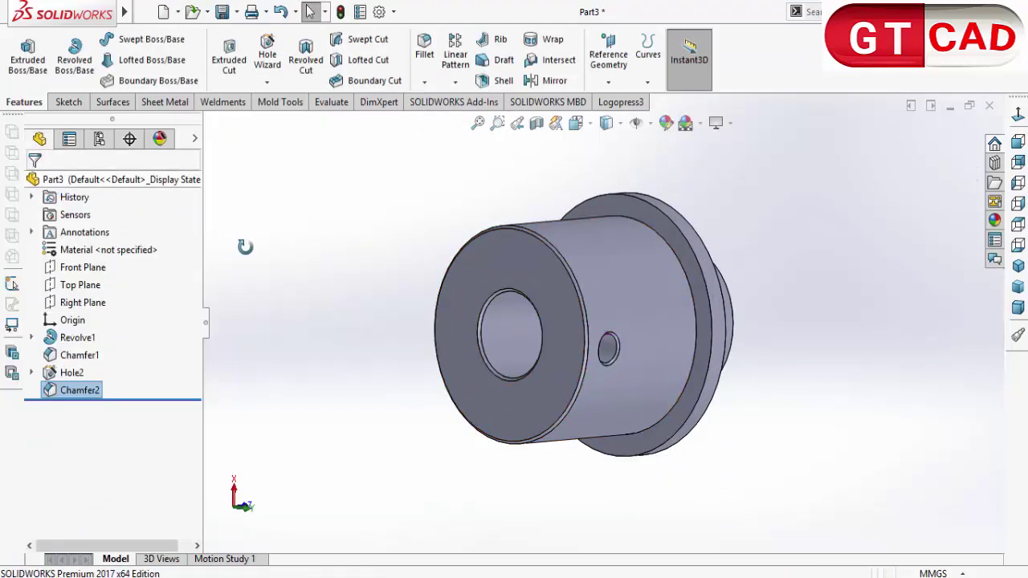
middle_drag(452, 323, 514, 403)
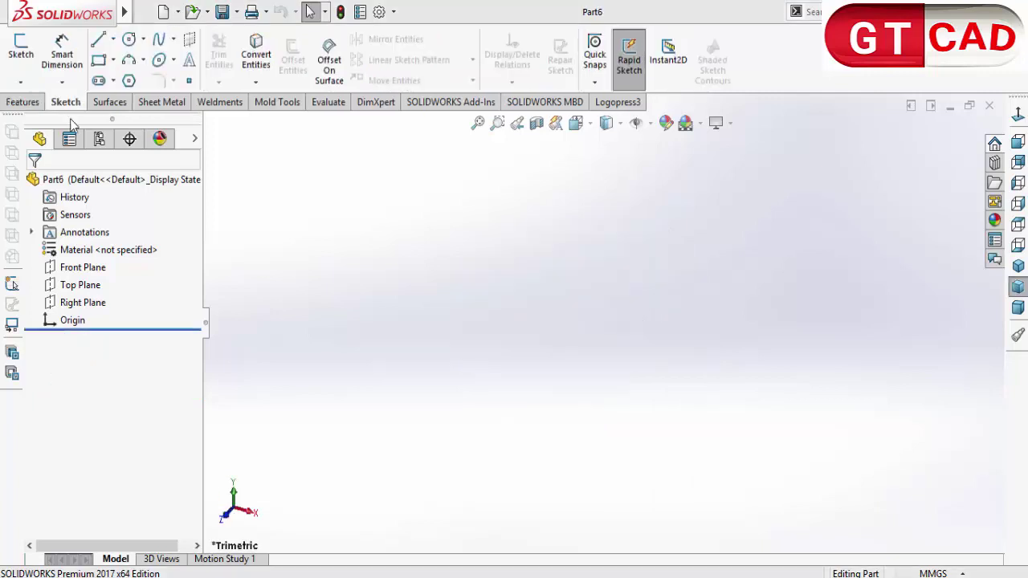
Step: Sketch a circle at the origin on the Front Plane and dimension it to Ø51.54 mm
click(20, 48)
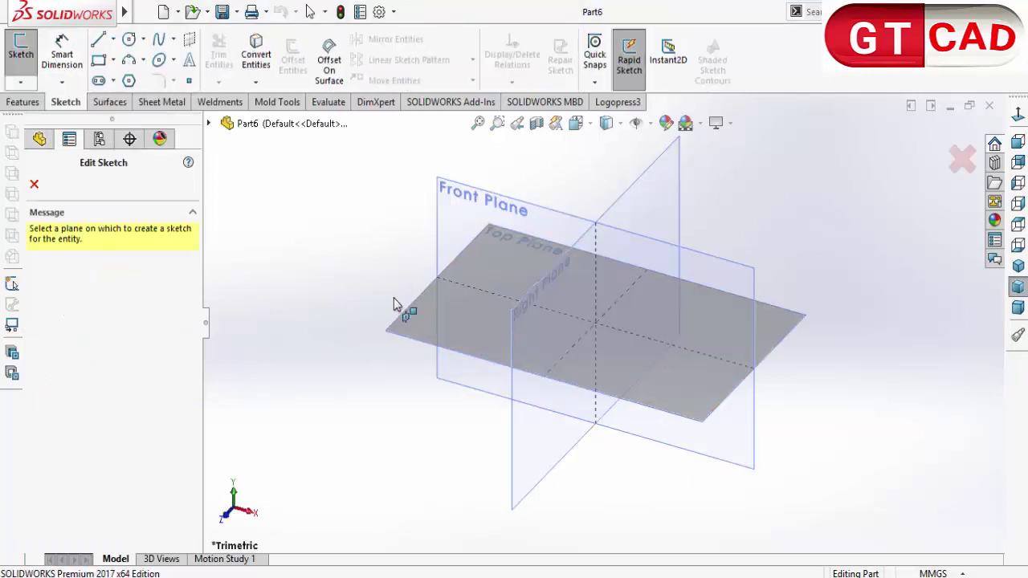
click(458, 204)
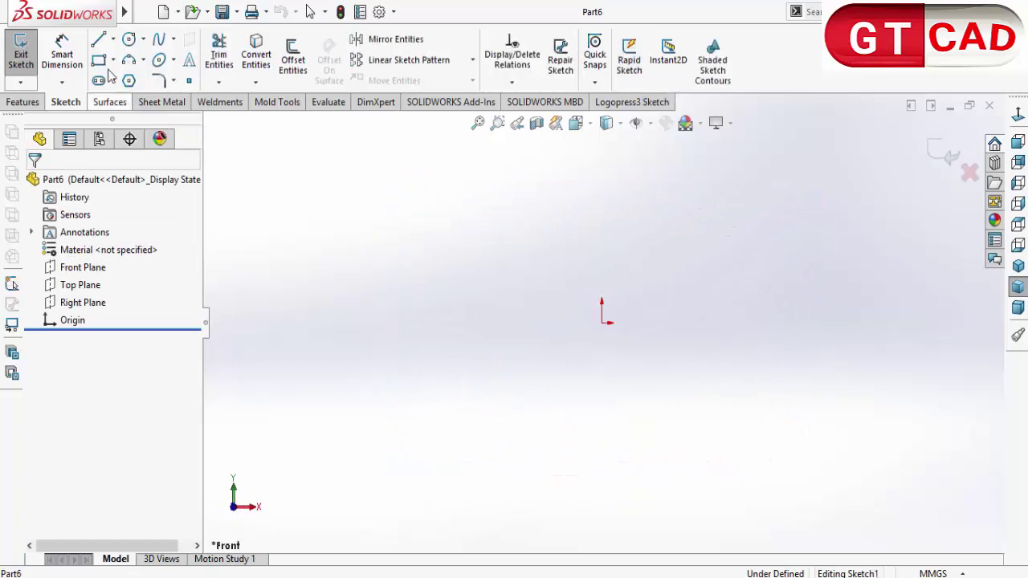
click(128, 40)
drag(603, 323, 564, 477)
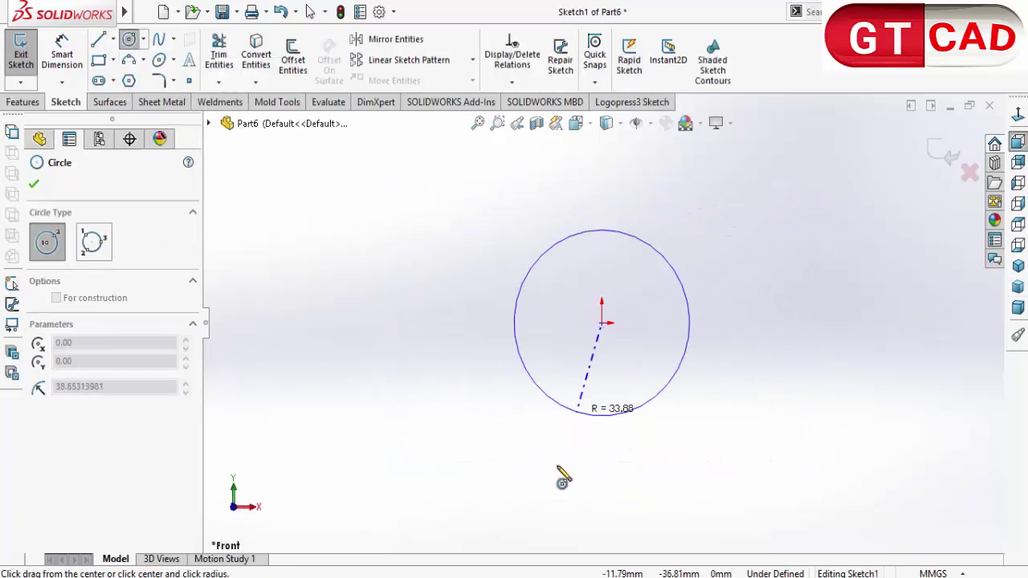
right_drag(294, 277, 345, 245)
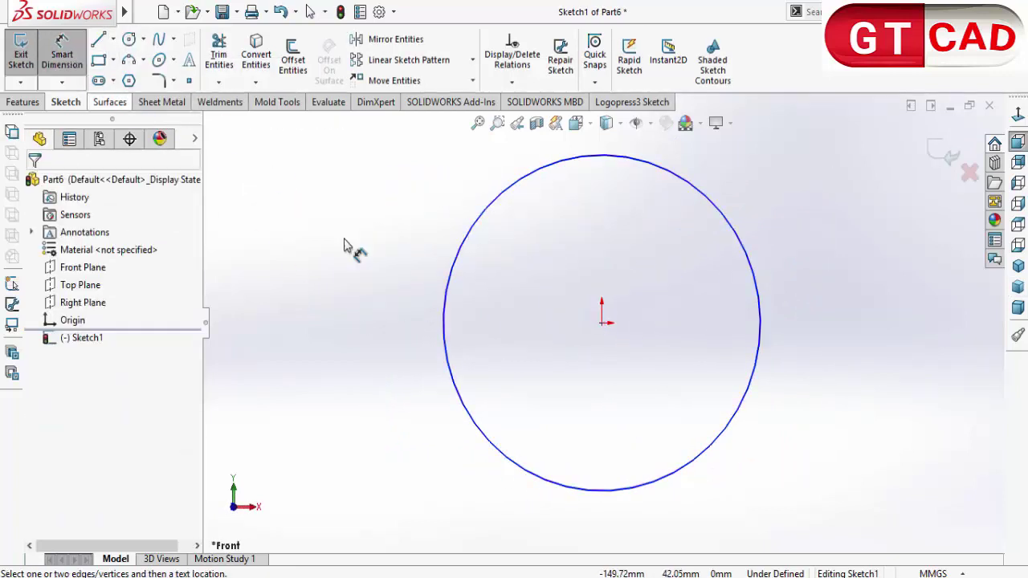
click(447, 287)
click(423, 294)
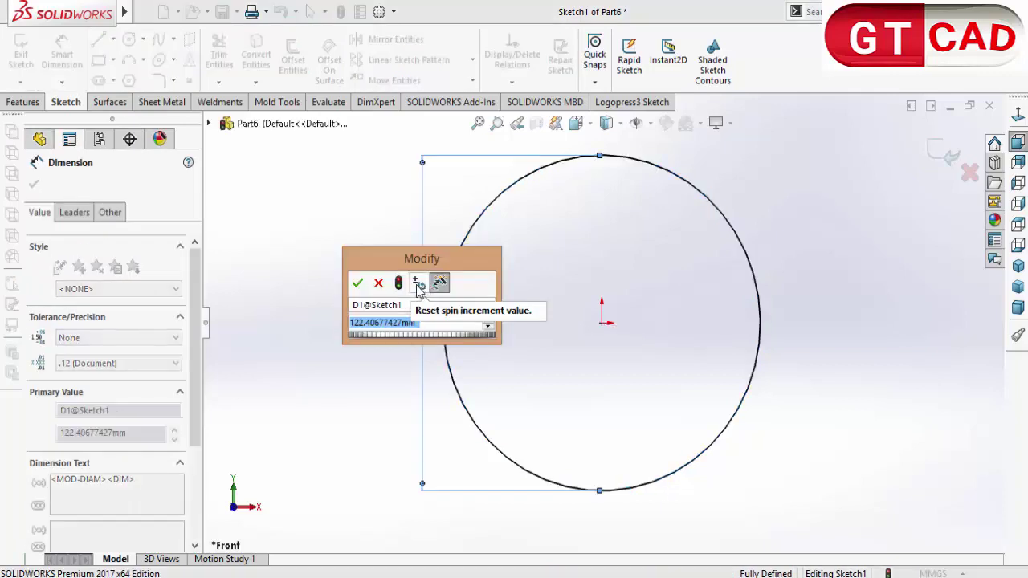
text(25.77")
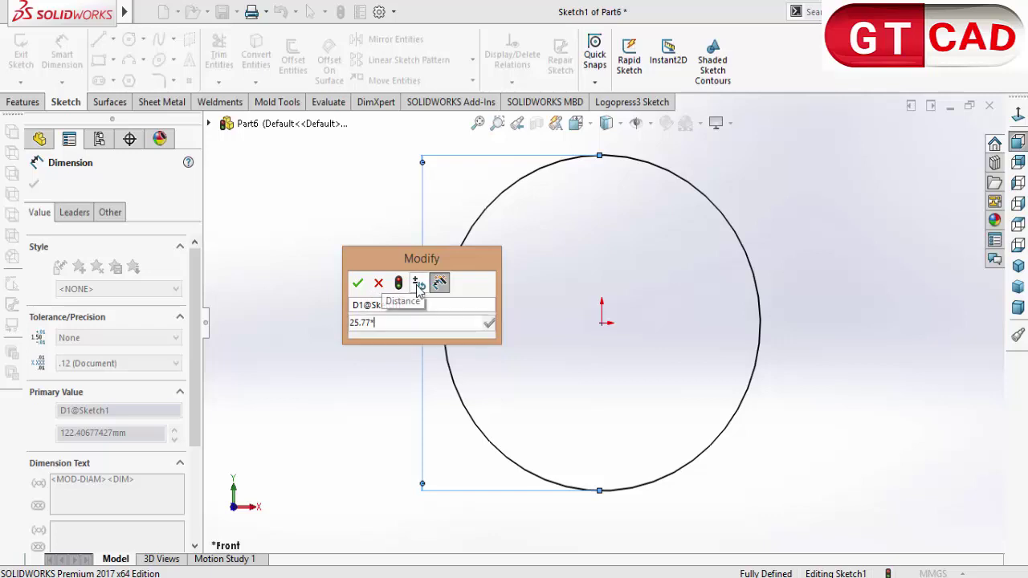
key(Return)
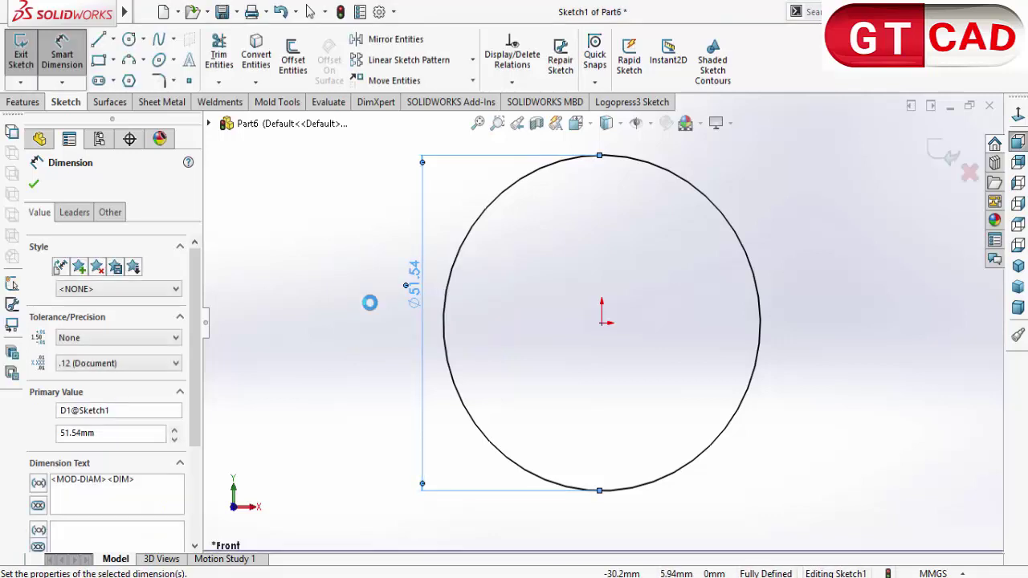
click(365, 309)
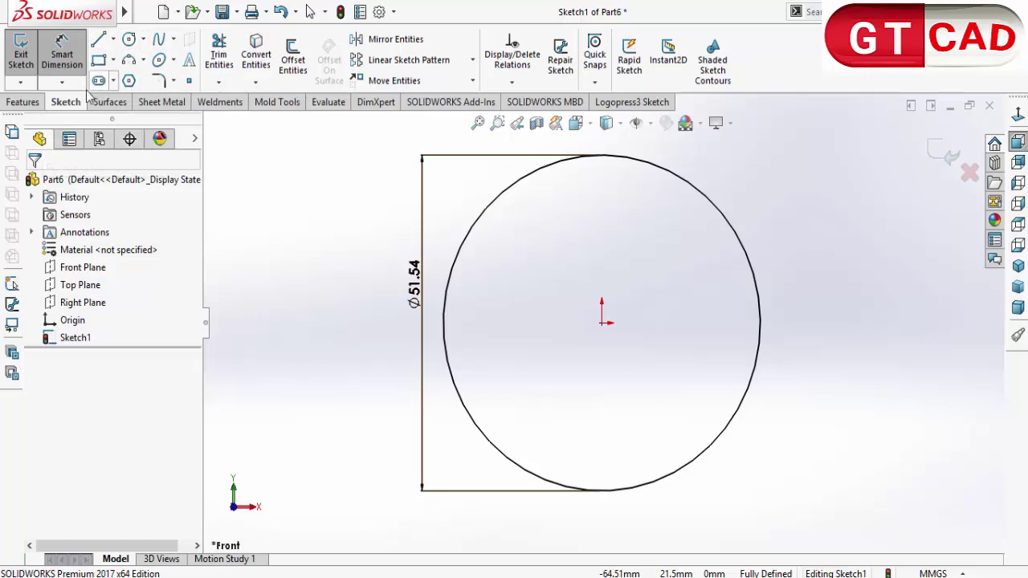
click(23, 102)
Step: Extrude the Ø51.54 mm circle mid-plane to 1.32 mm thick as Boss-Extrude1
click(28, 58)
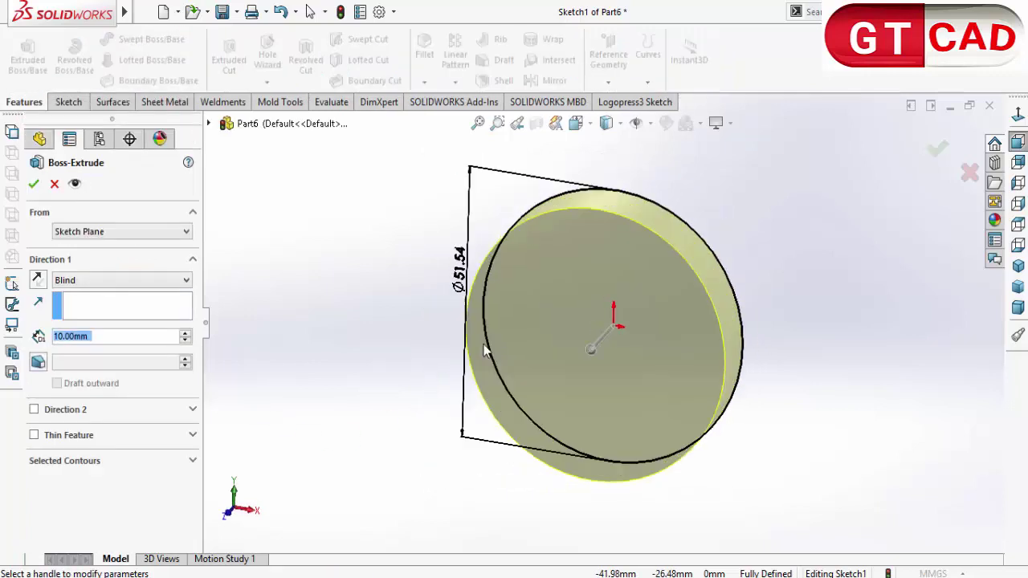
click(78, 280)
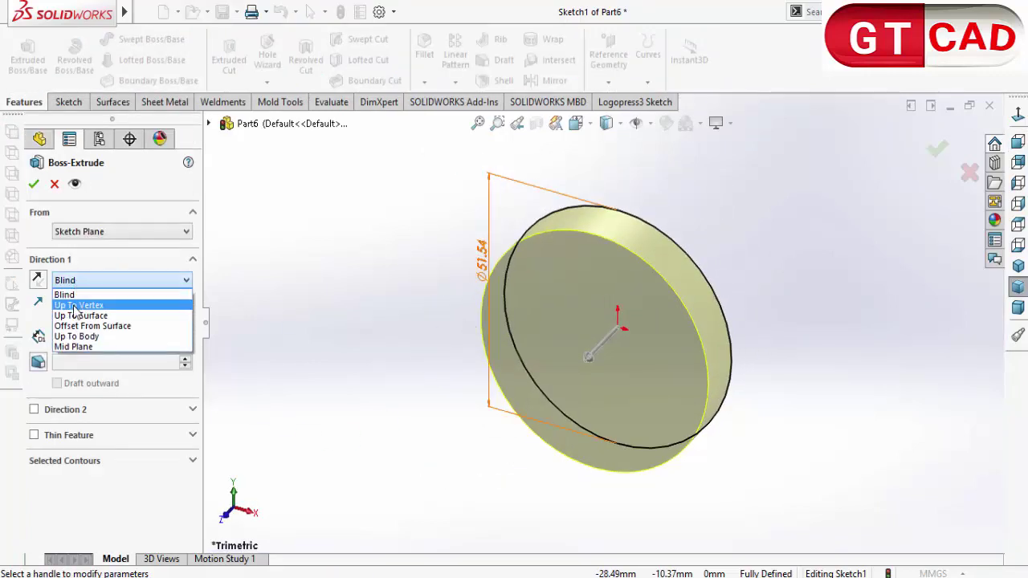
click(87, 346)
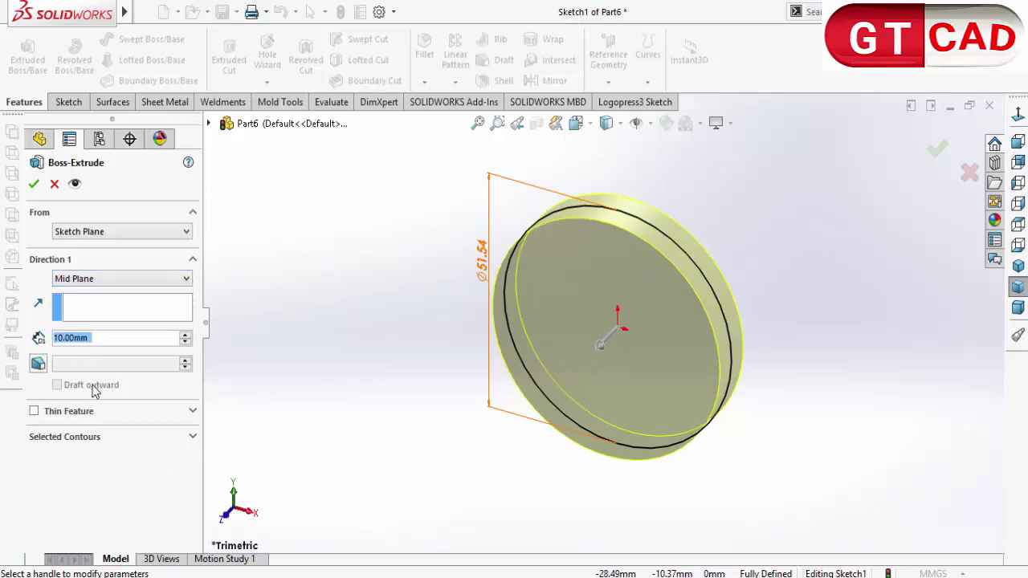
text(1.)
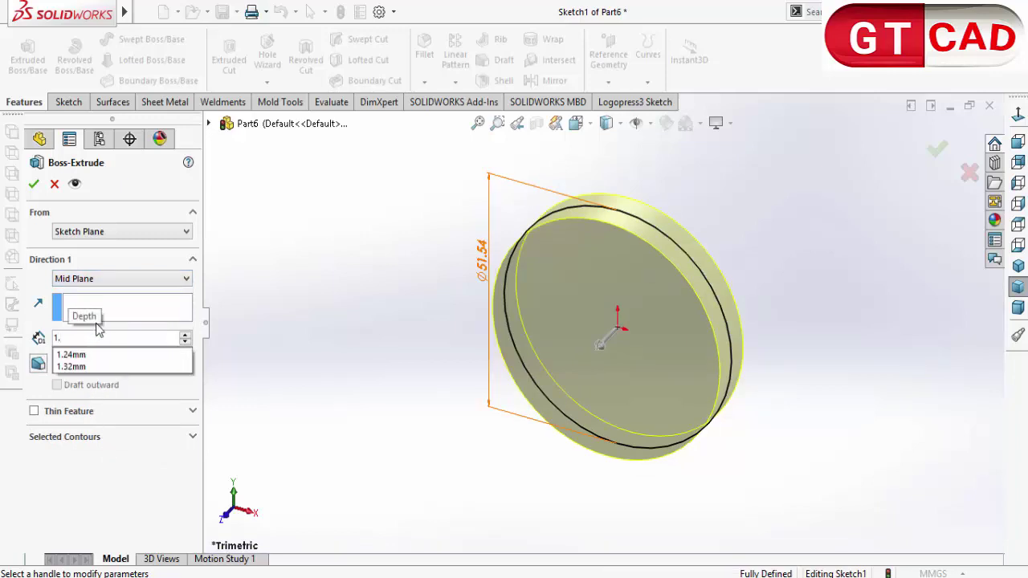
text(32)
key(Return)
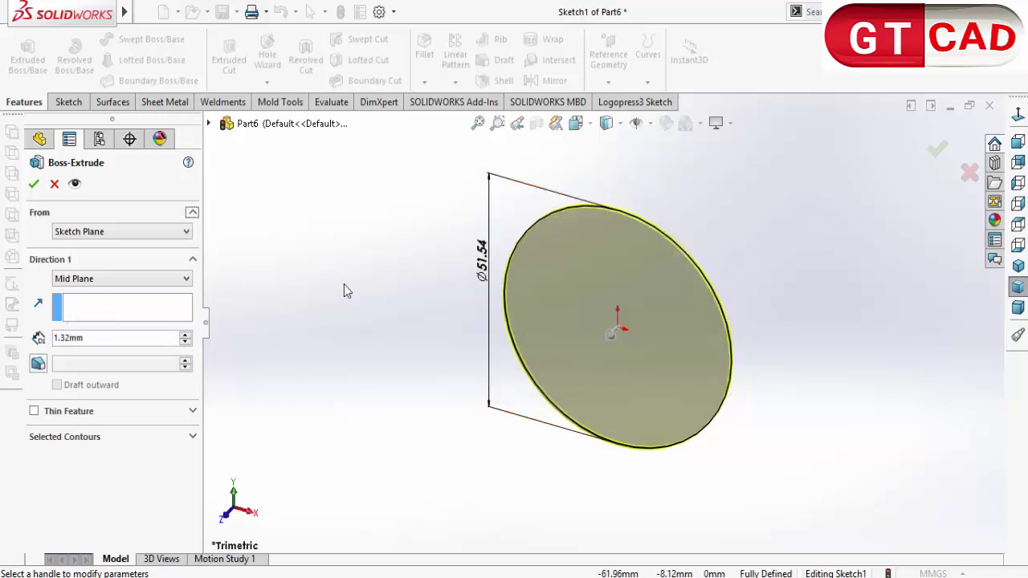
click(34, 184)
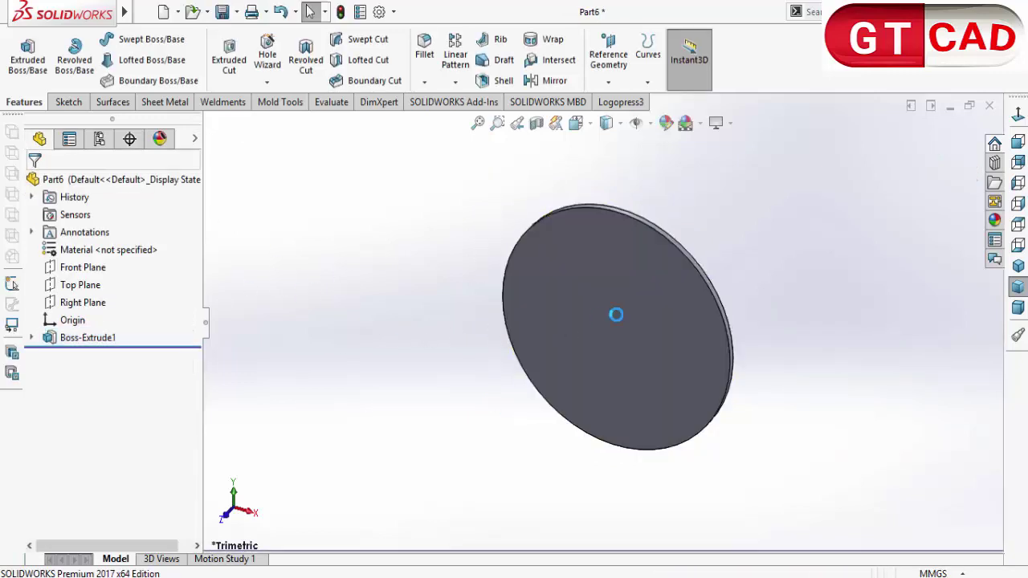
key(ctrl+1)
Step: Discard the sketch on the disc face and start a new Front Plane sketch, viewed normal
click(68, 102)
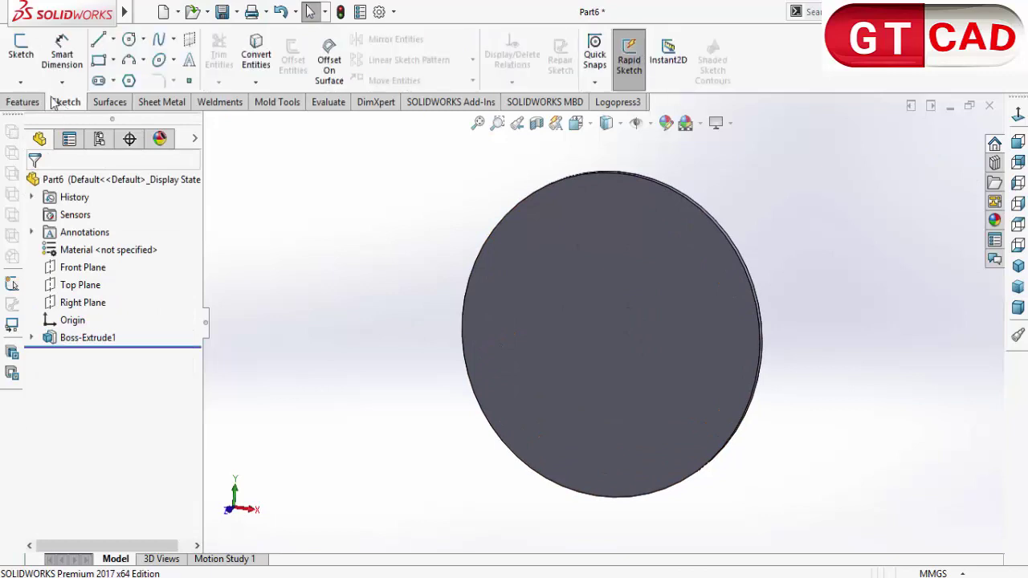
click(639, 218)
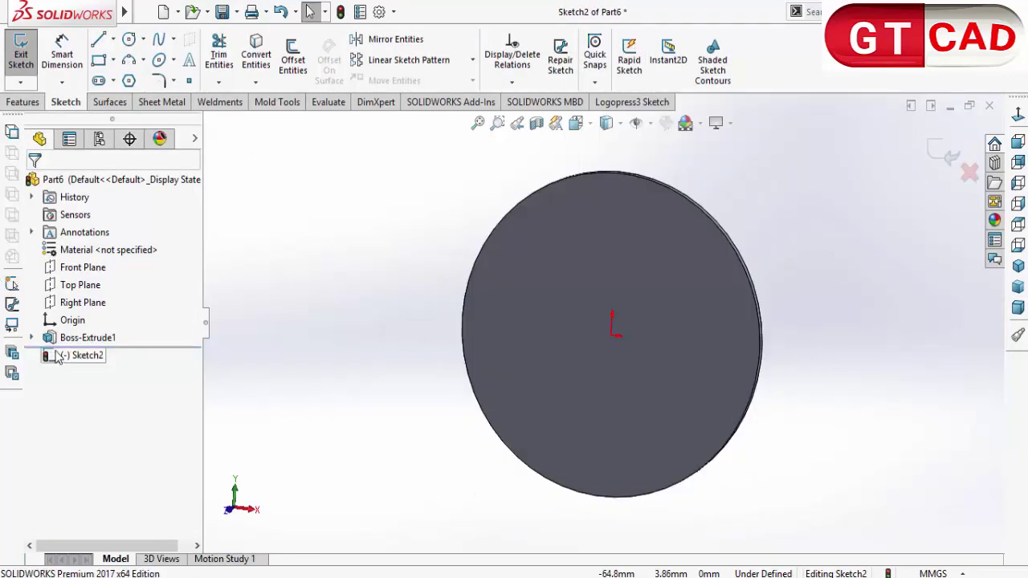
click(21, 50)
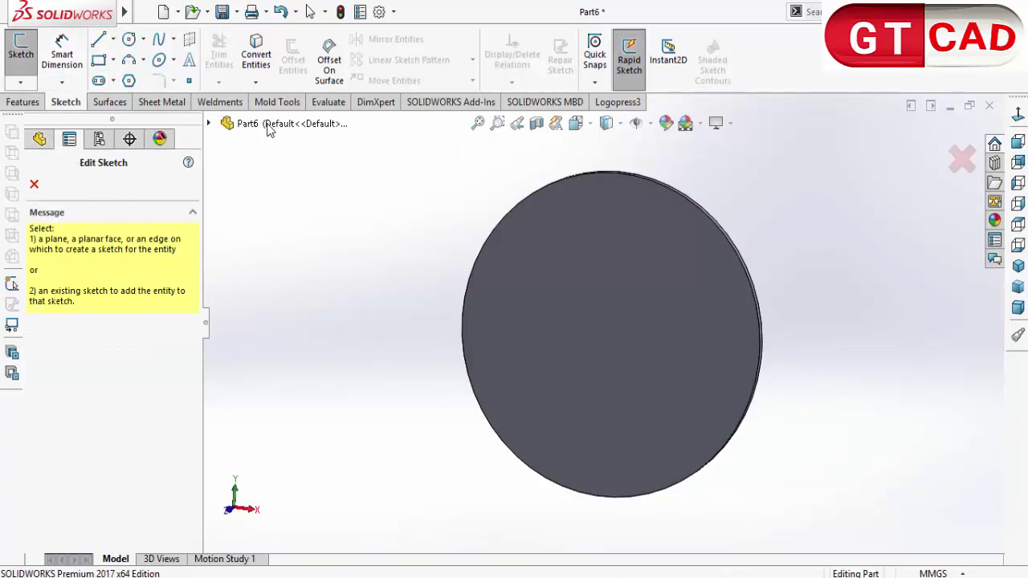
click(208, 125)
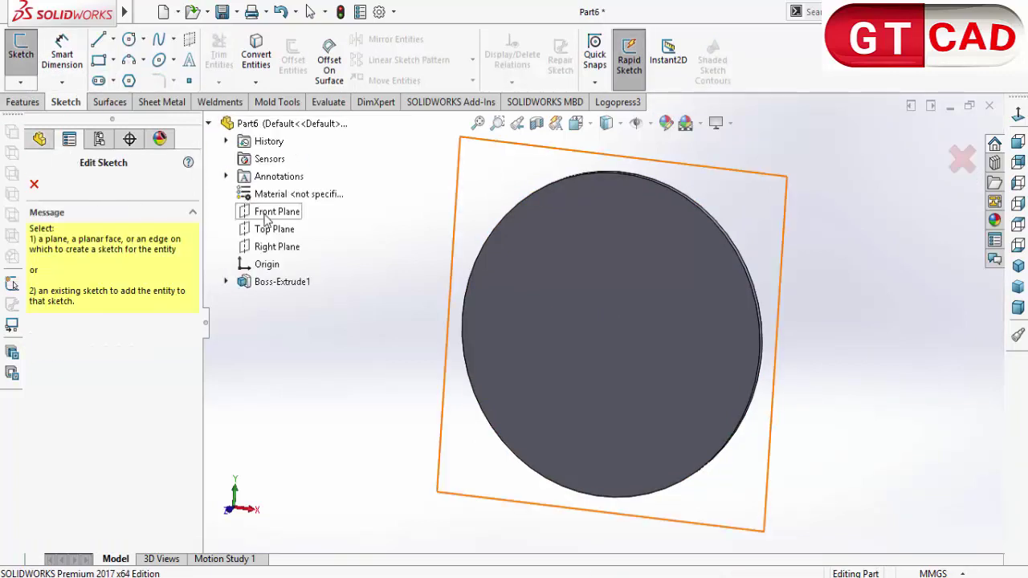
click(268, 215)
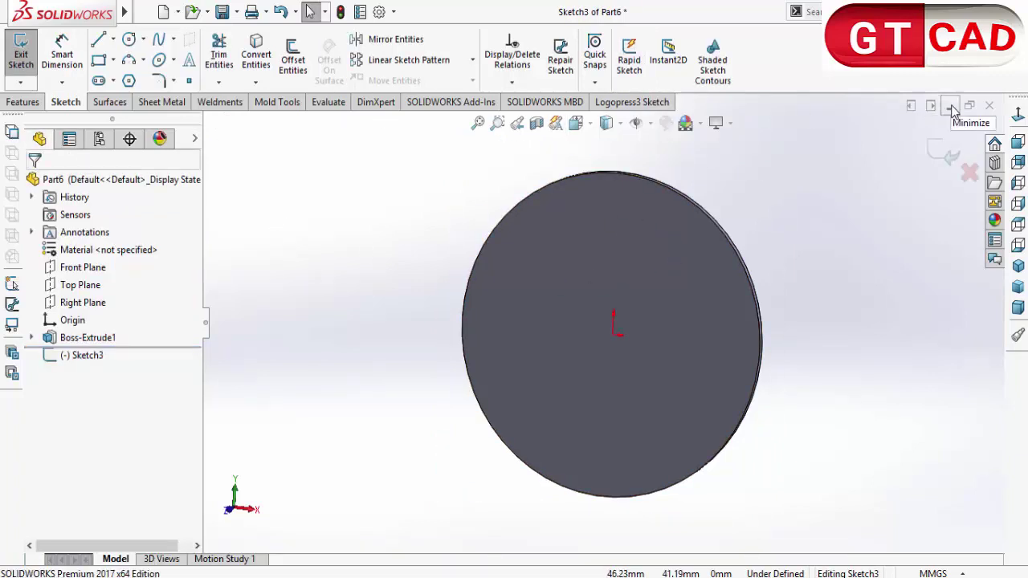
click(1018, 142)
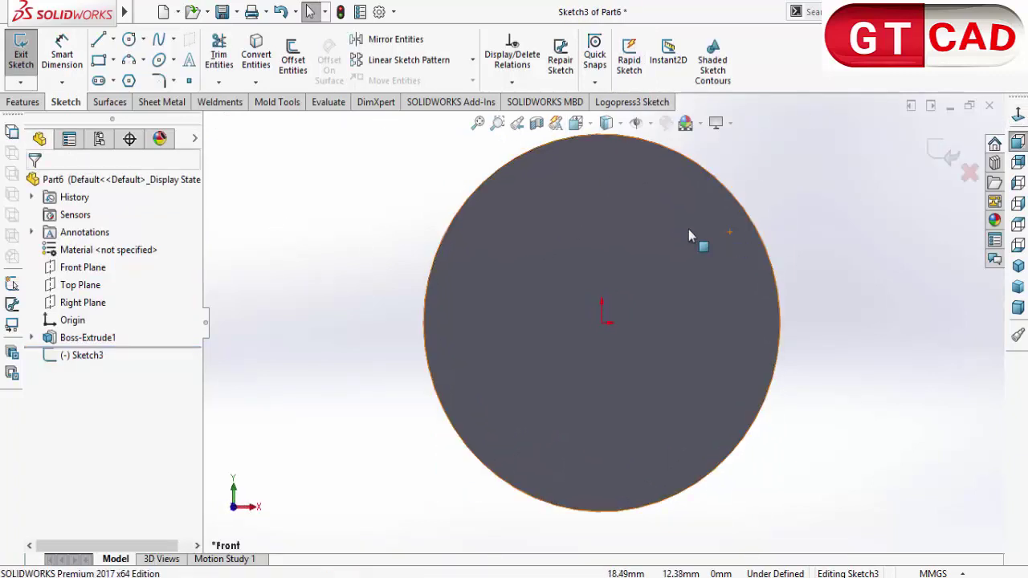
scroll(618, 246, down, 5)
scroll(401, 264, up, 2)
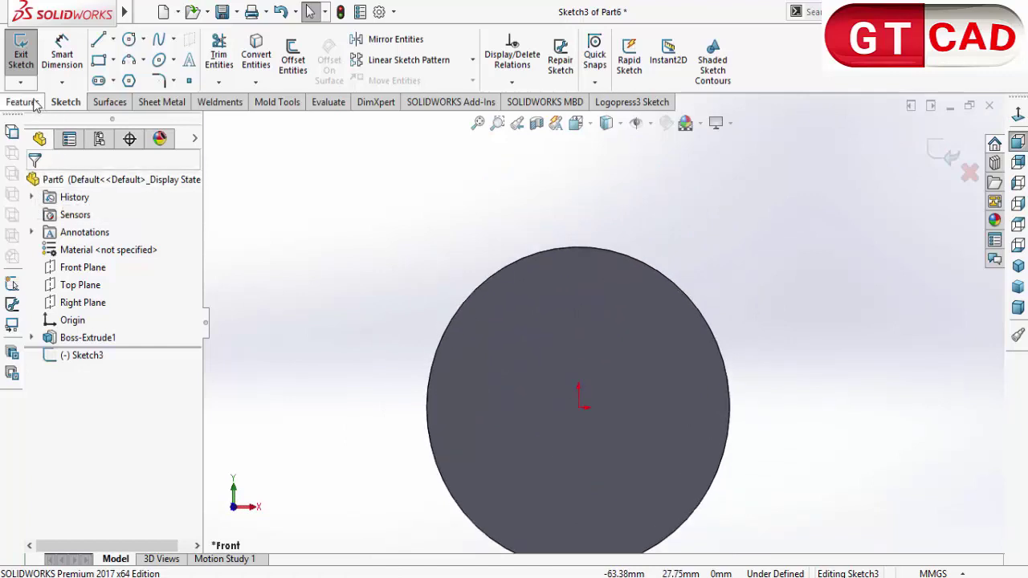
scroll(651, 287, down, 1)
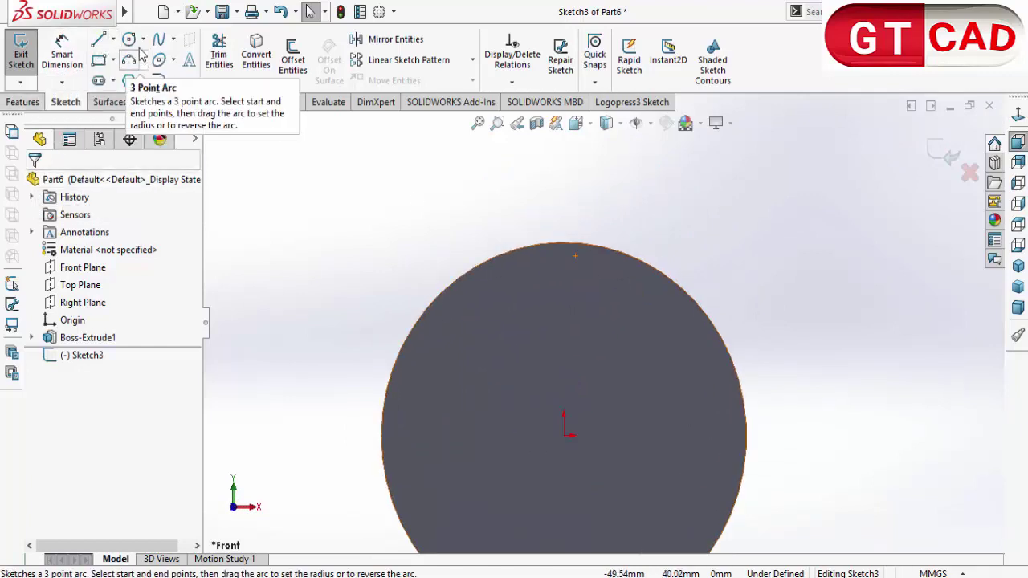
Step: Draw a circle centred on the origin and dimension it to Ø53.98 mm
click(128, 39)
click(566, 422)
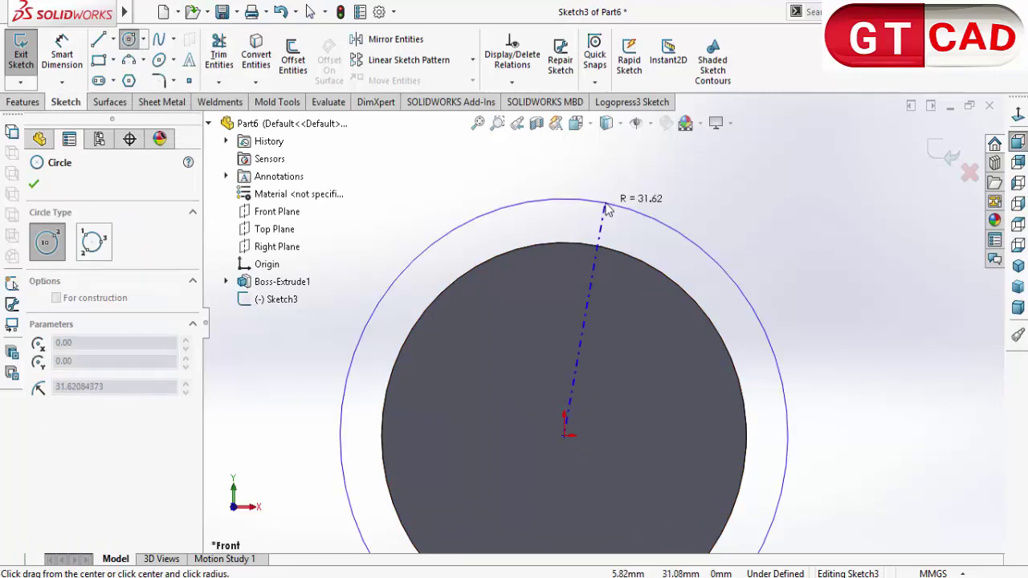
click(608, 210)
click(62, 54)
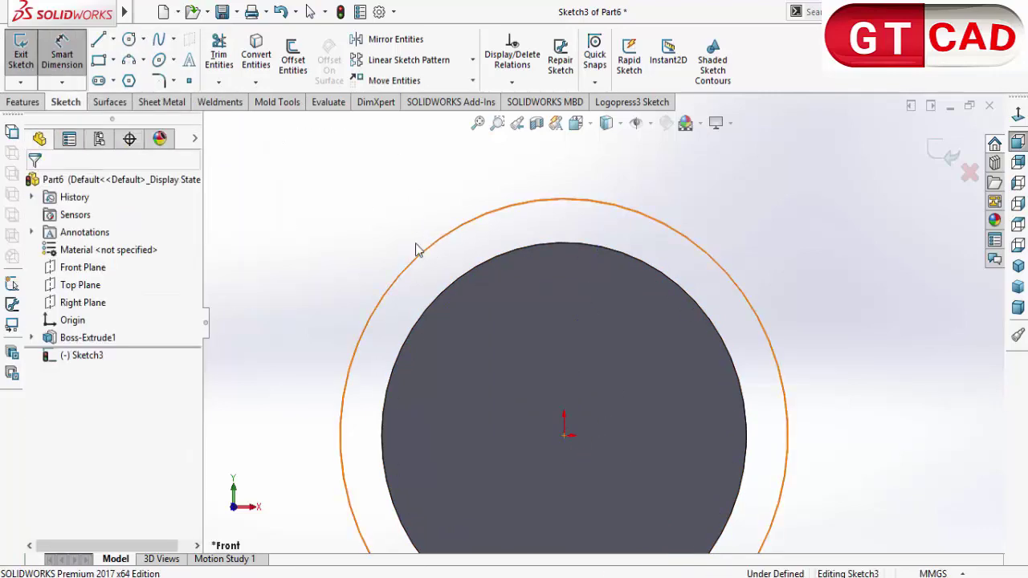
click(415, 250)
click(344, 259)
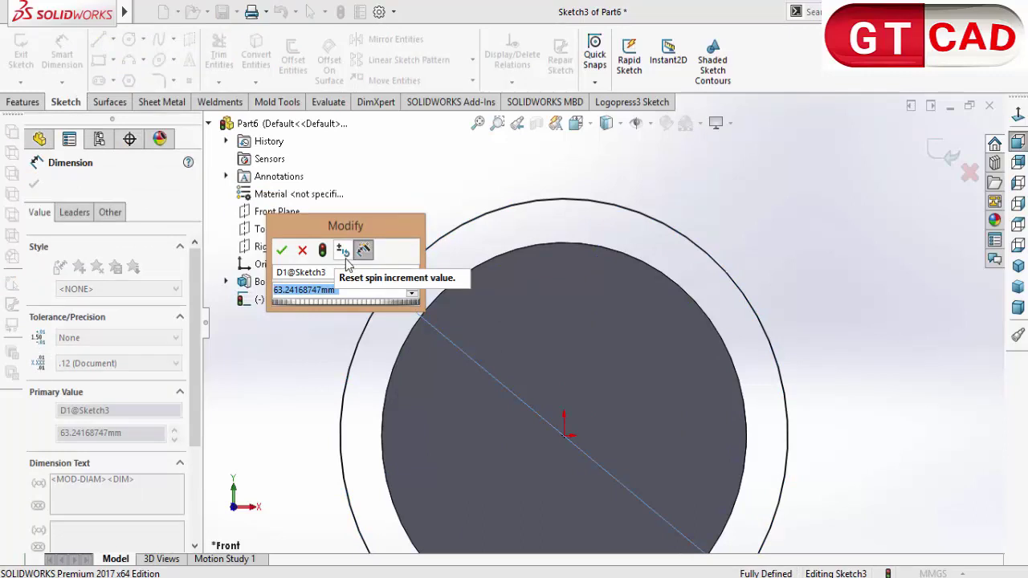
text(26.99*2)
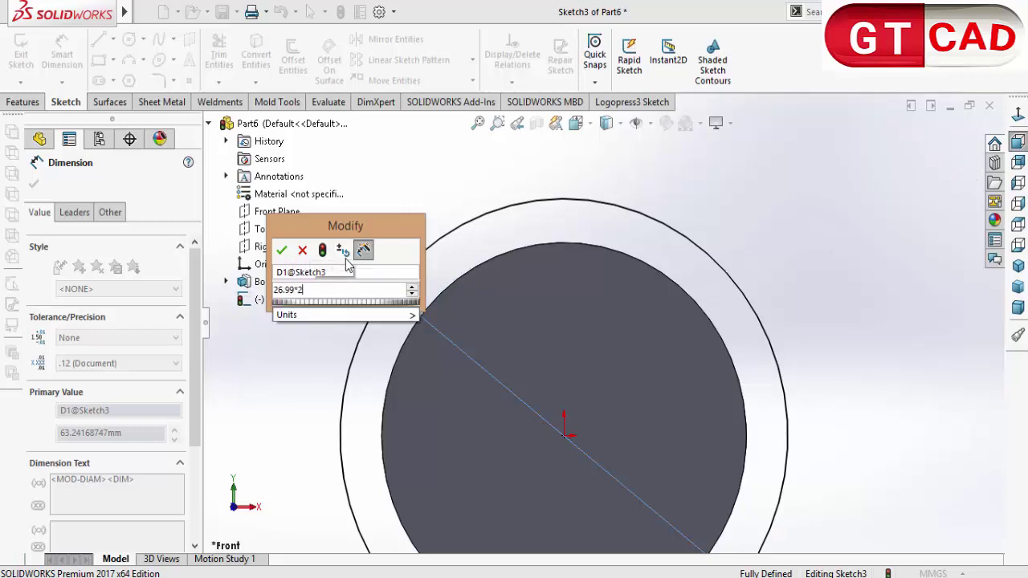
key(Return)
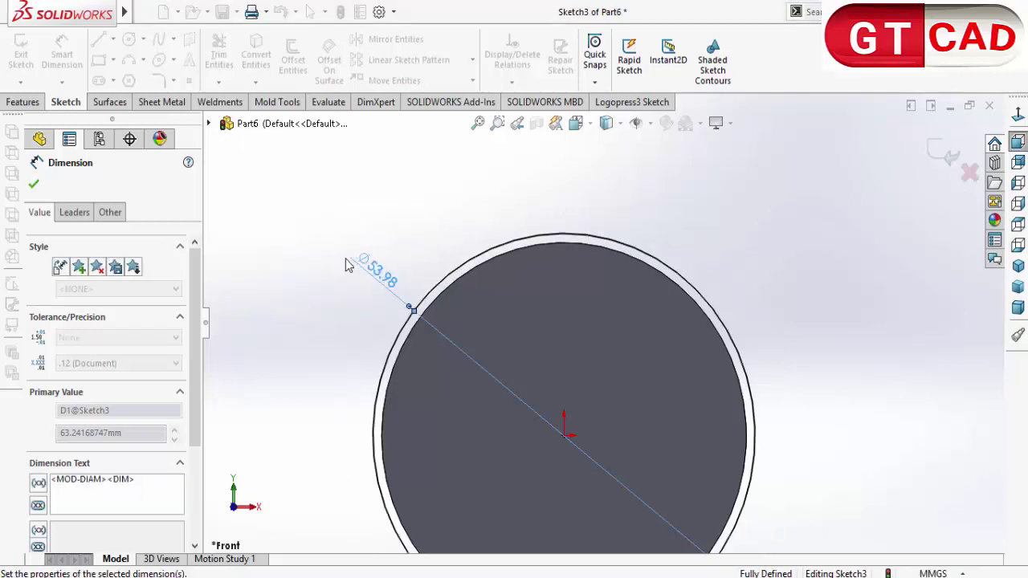
key(Escape)
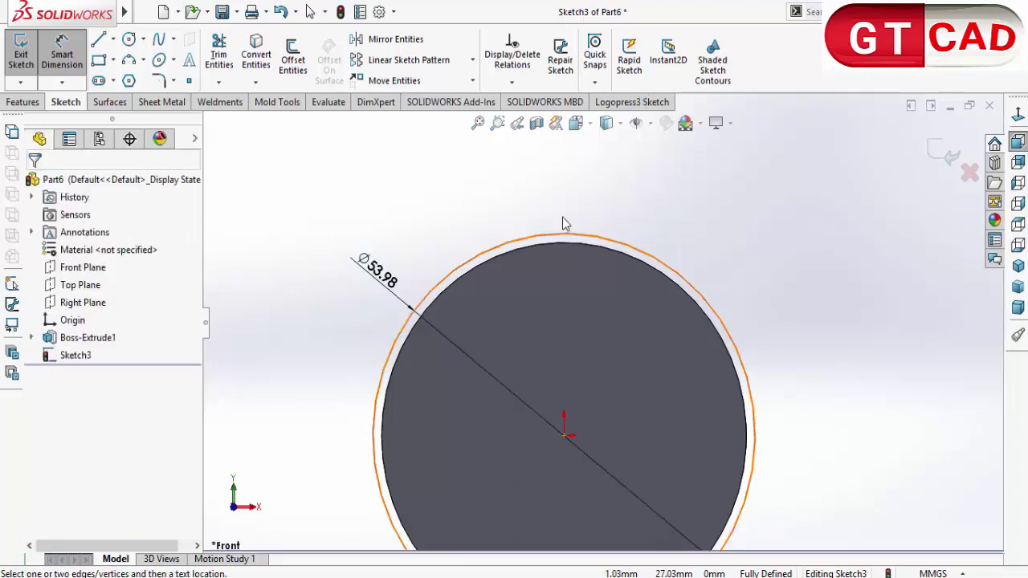
right_click(365, 198)
click(401, 249)
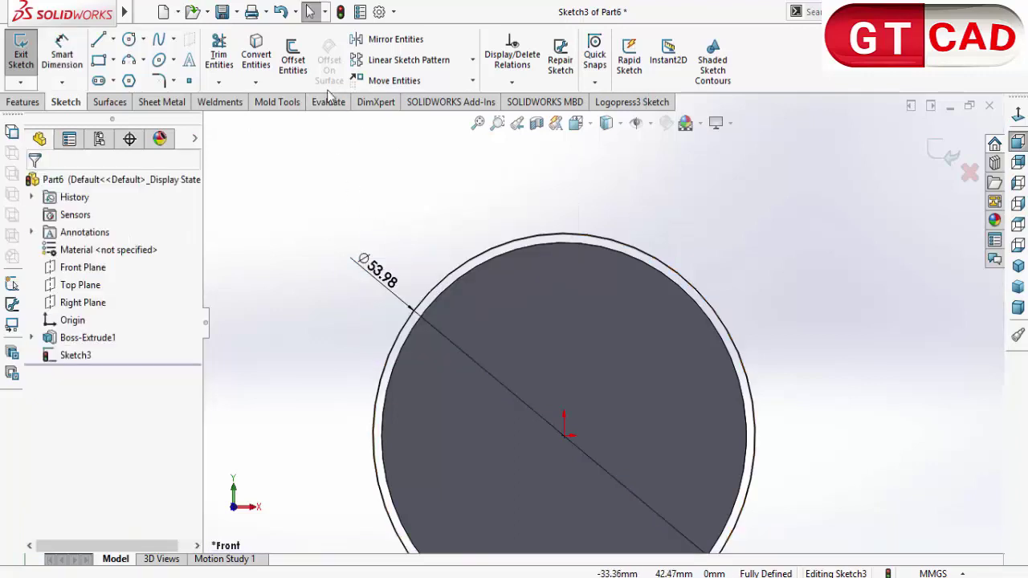
Step: Convert the disc's outer edge and draw a vertical centreline from the centre to the outer circle
click(486, 255)
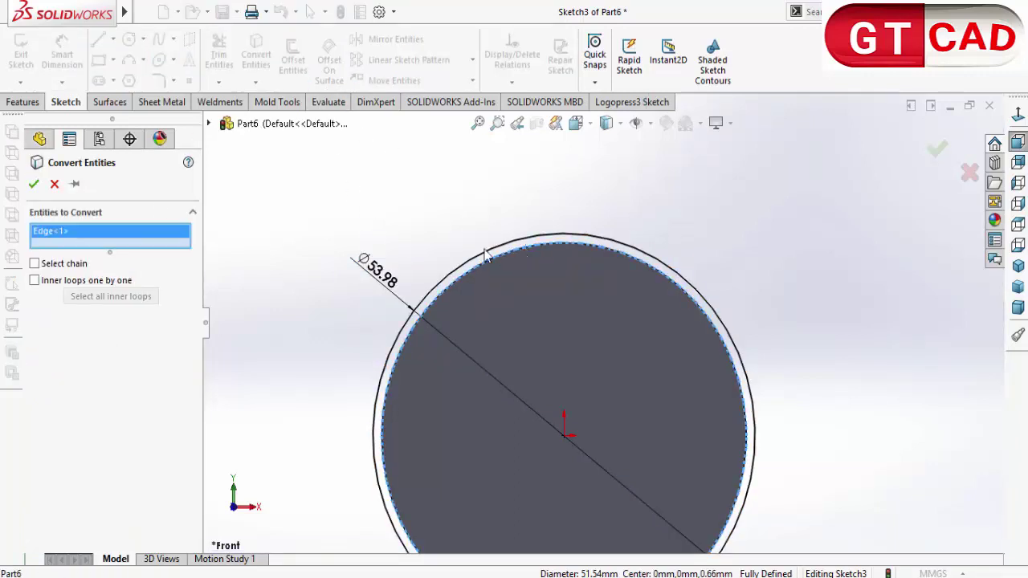
click(34, 183)
scroll(506, 241, down, 5)
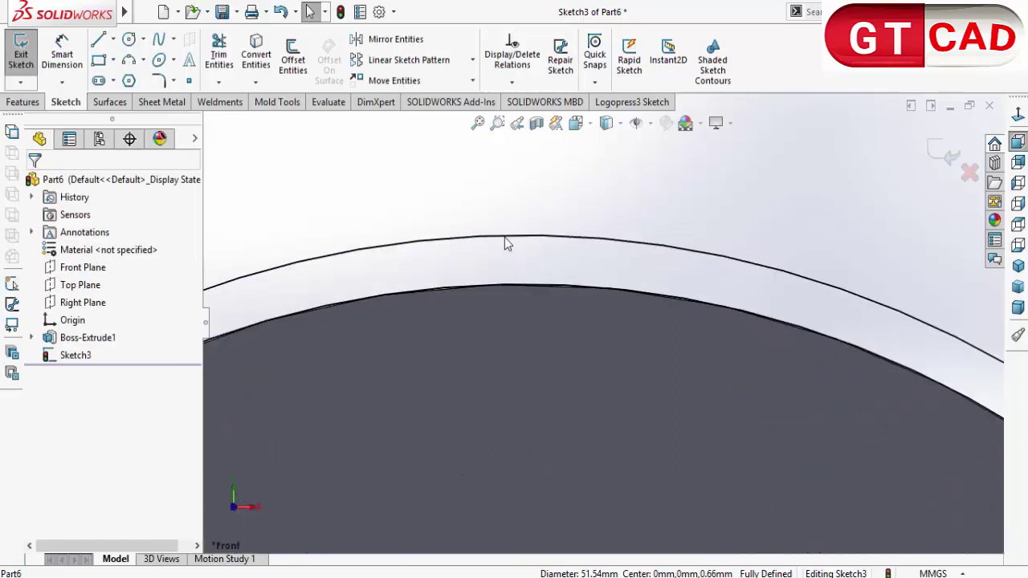
click(159, 40)
scroll(495, 252, up, 2)
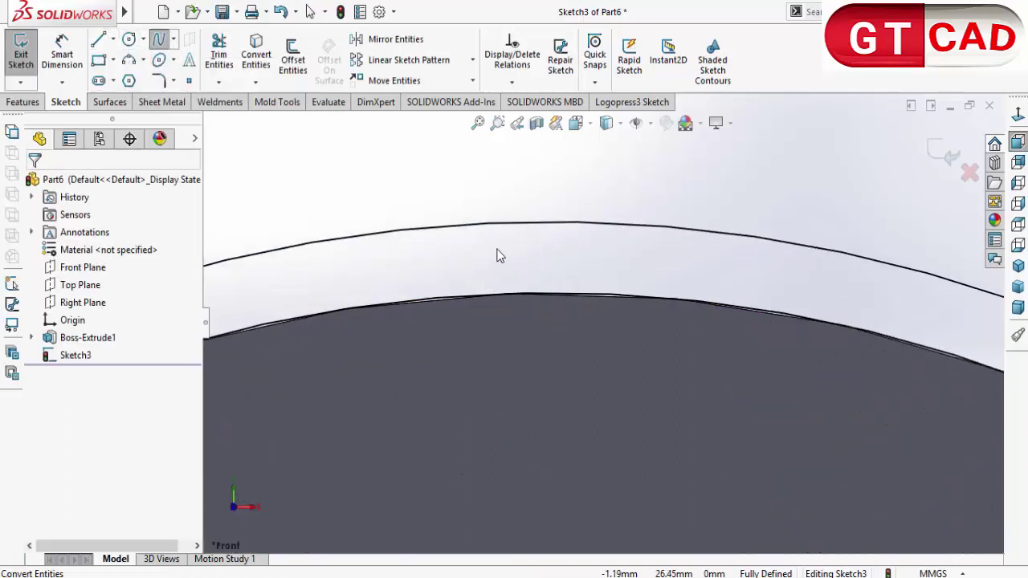
scroll(555, 279, up, 3)
click(112, 39)
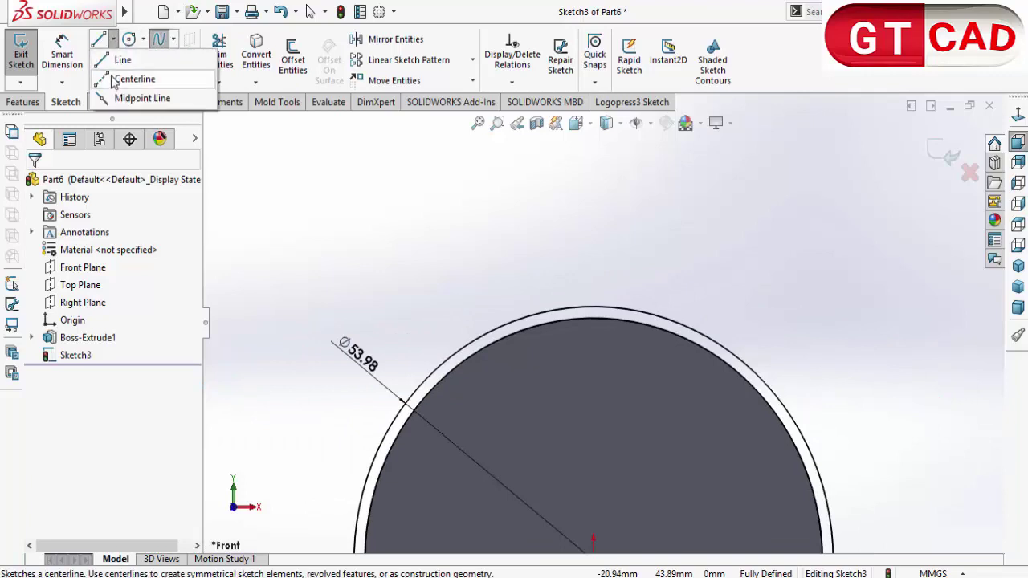
click(128, 78)
scroll(618, 313, up, 3)
click(599, 404)
scroll(598, 335, down, 3)
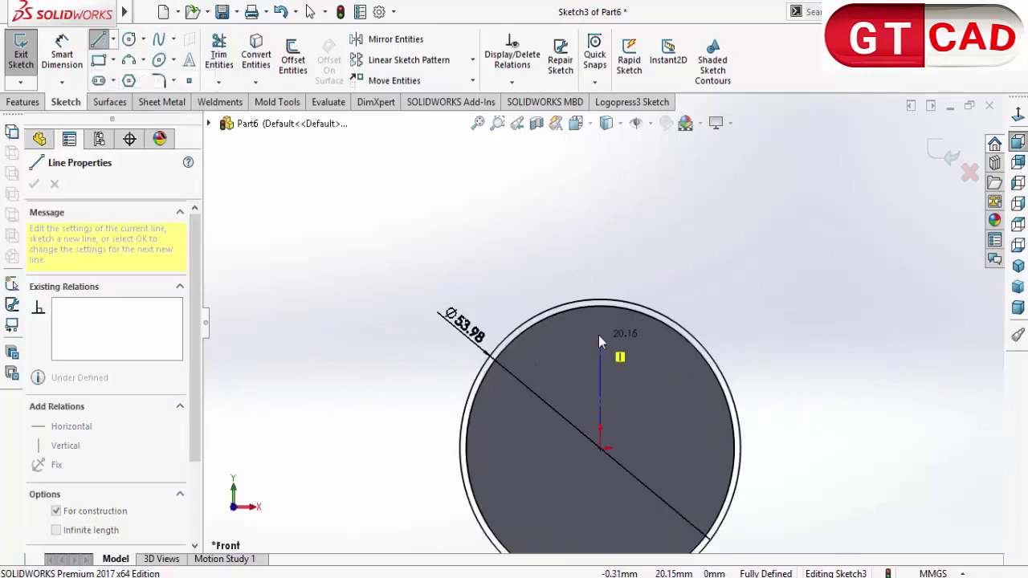
click(604, 272)
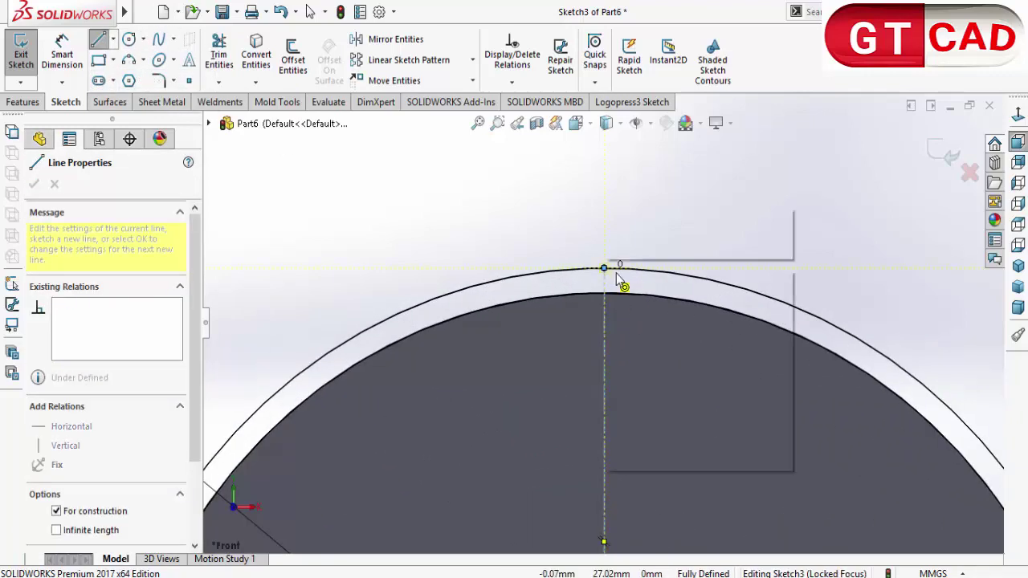
key(Escape)
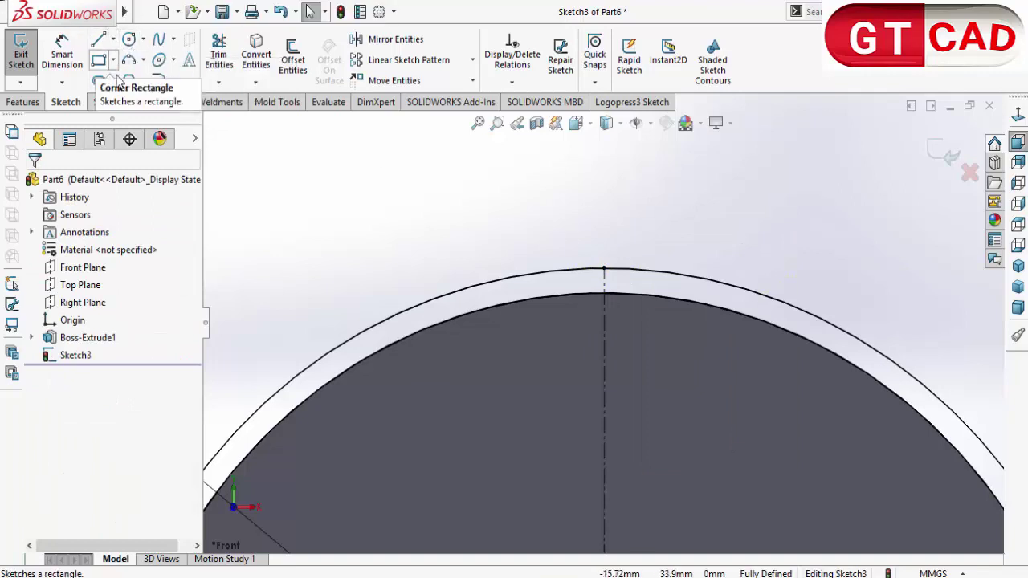
Step: Draw a three-point spline tooth flank from the outer circle down to the disc edge
click(158, 38)
scroll(627, 294, down, 3)
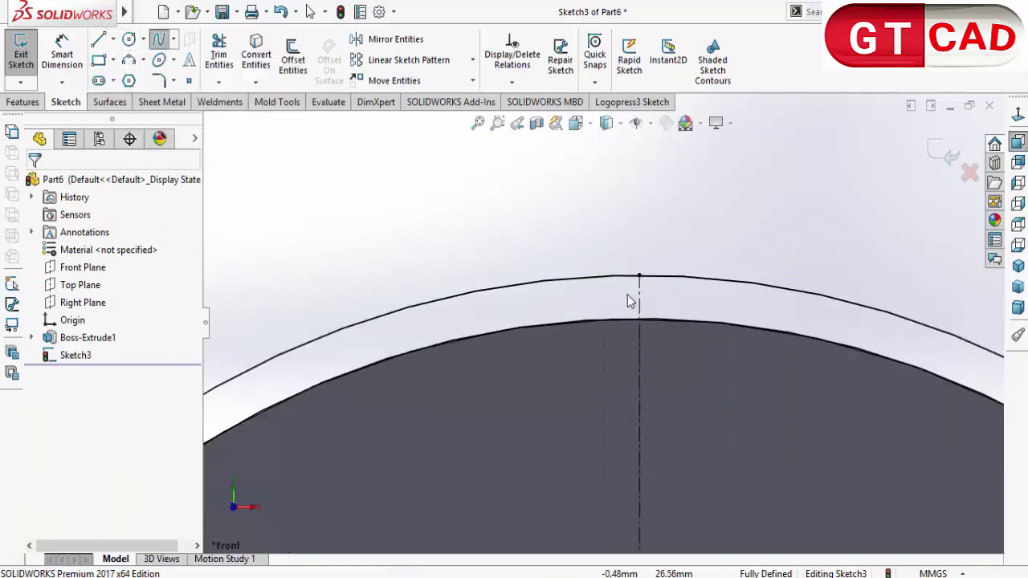
click(608, 275)
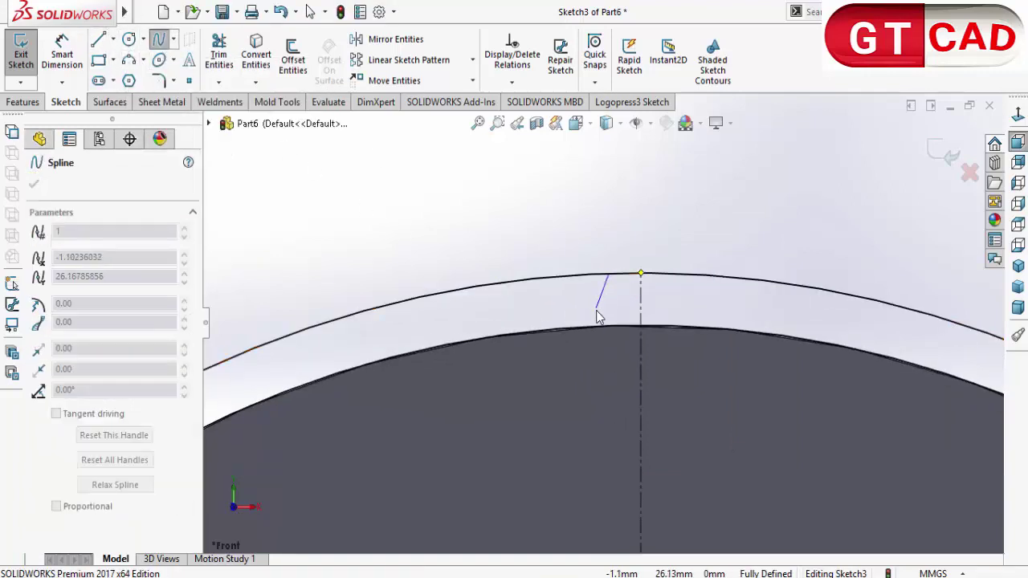
click(595, 311)
click(593, 328)
right_click(594, 329)
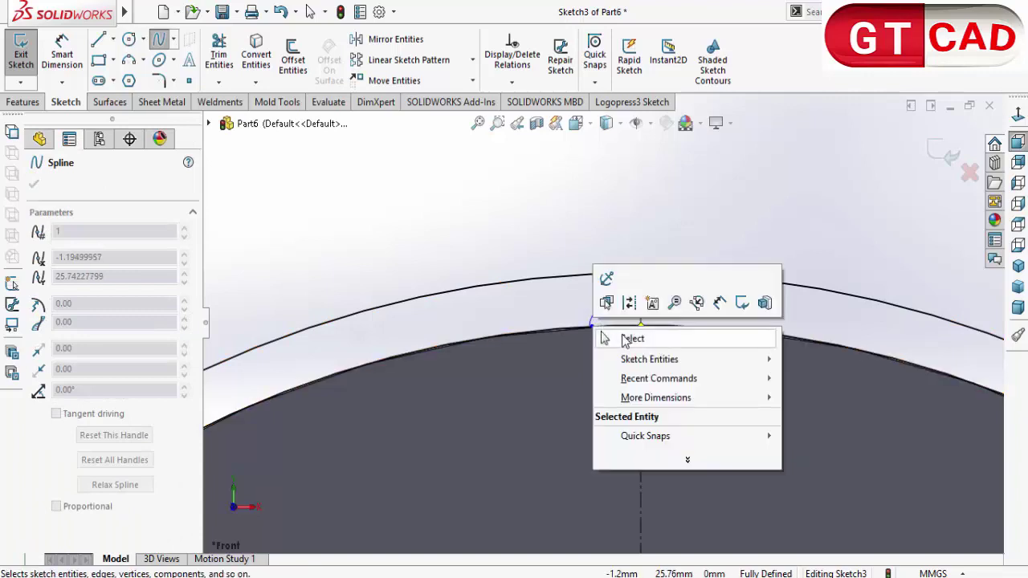
click(603, 337)
scroll(630, 269, down, 2)
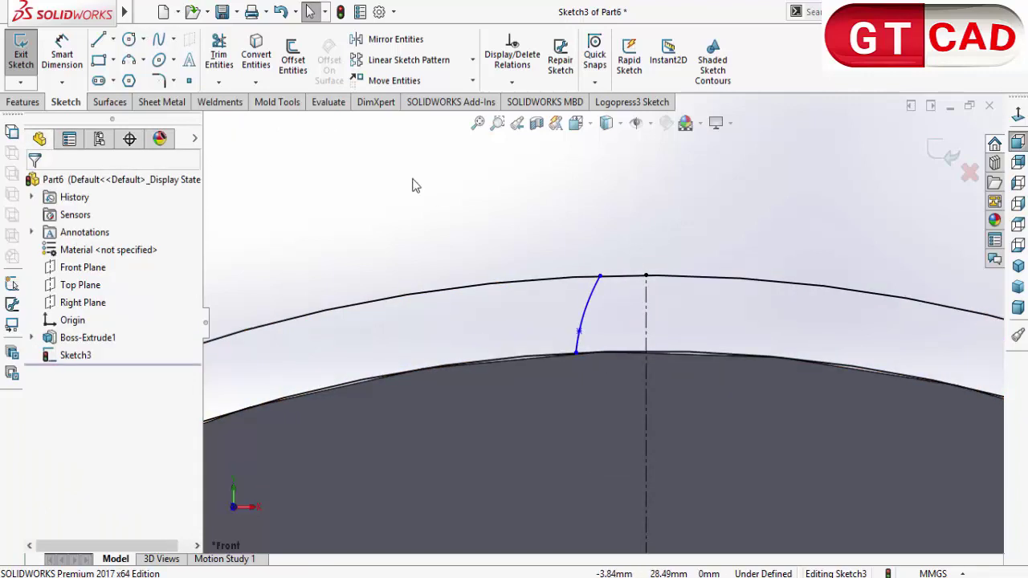
Step: Mirror the spline about the vertical centreline to create the right flank
click(393, 39)
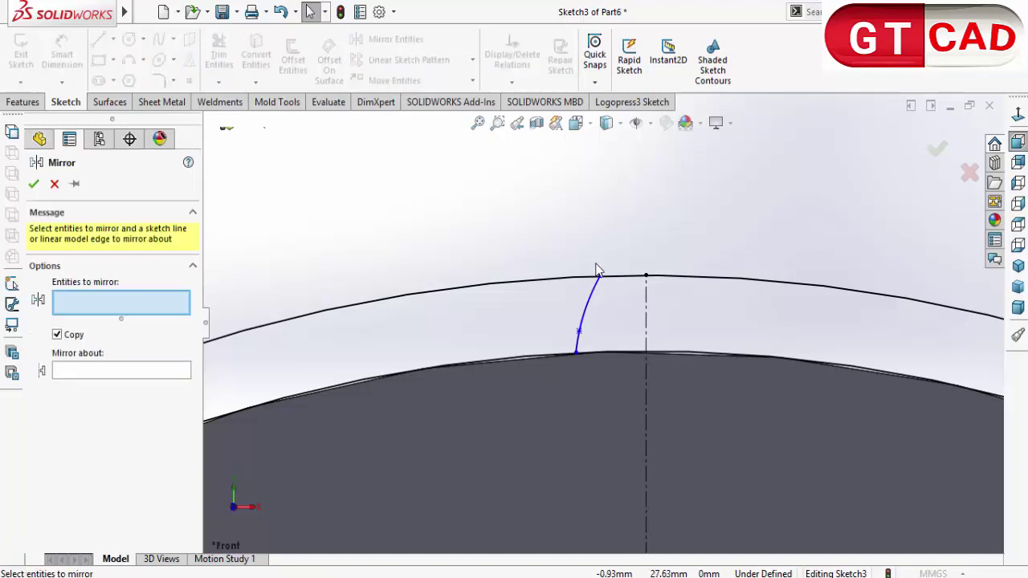
click(592, 294)
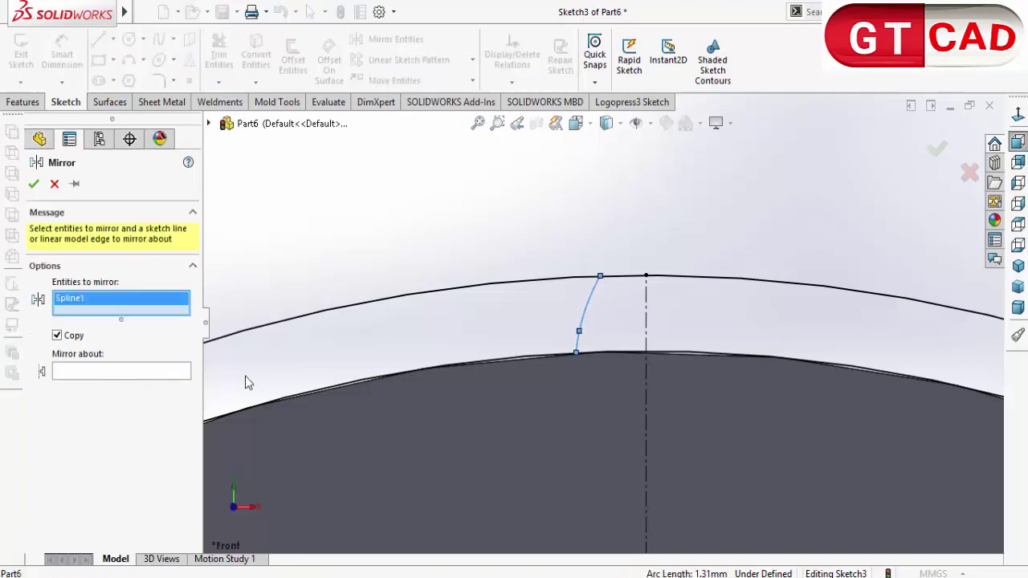
click(144, 376)
click(643, 317)
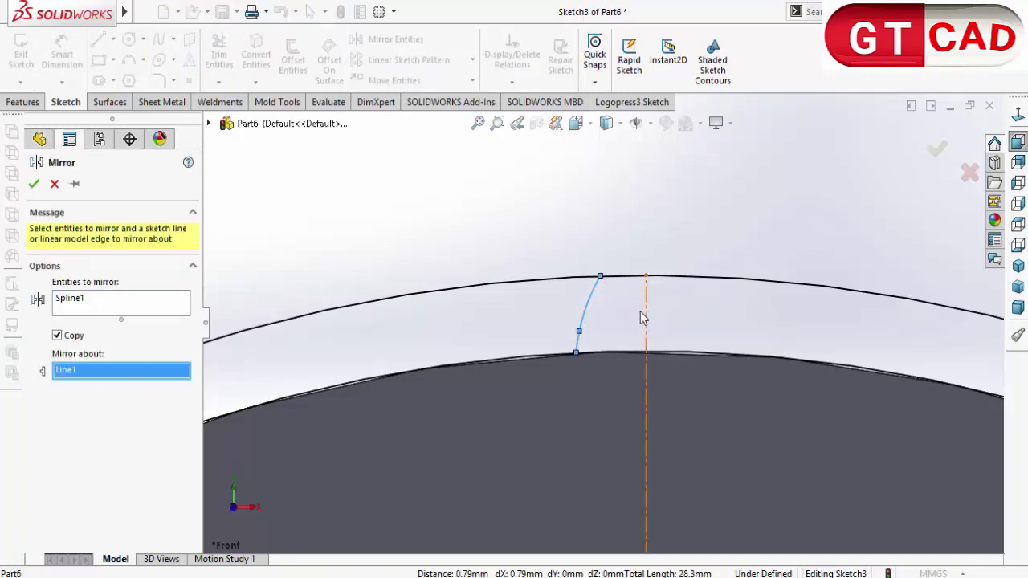
click(34, 185)
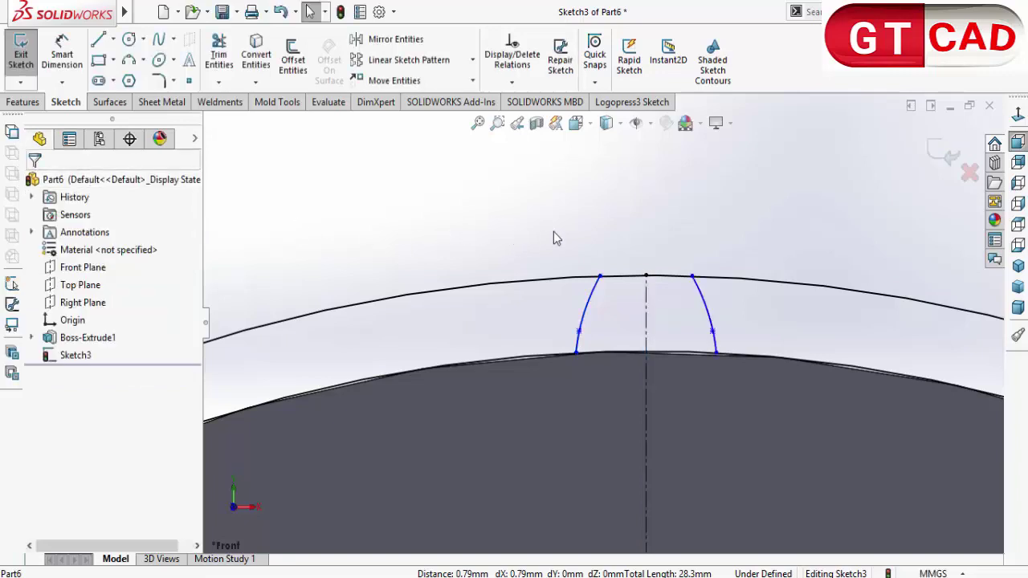
Step: Dimension the tooth tip width between the top flank endpoints to 0.43 mm
click(82, 68)
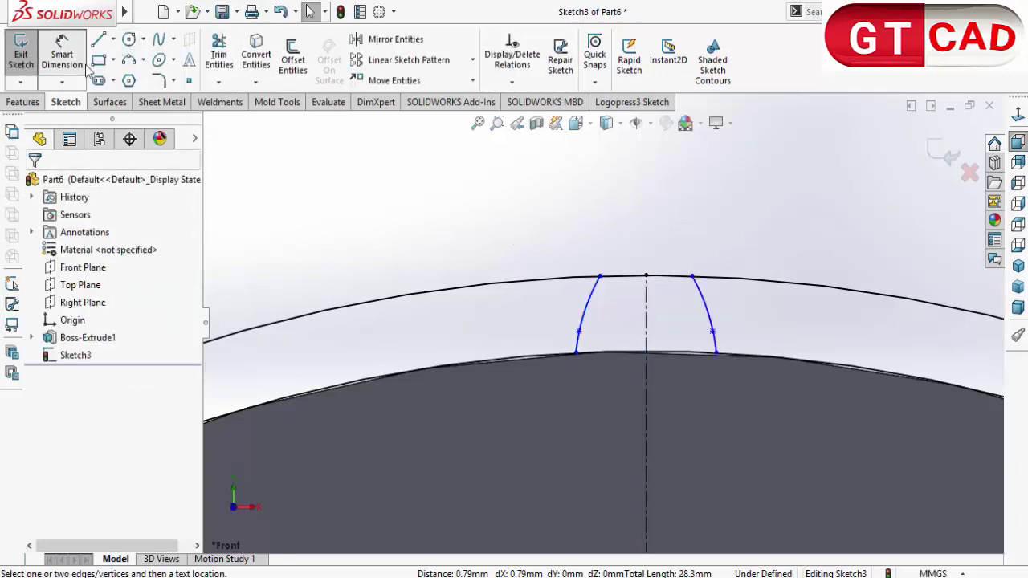
click(693, 279)
click(599, 277)
click(638, 240)
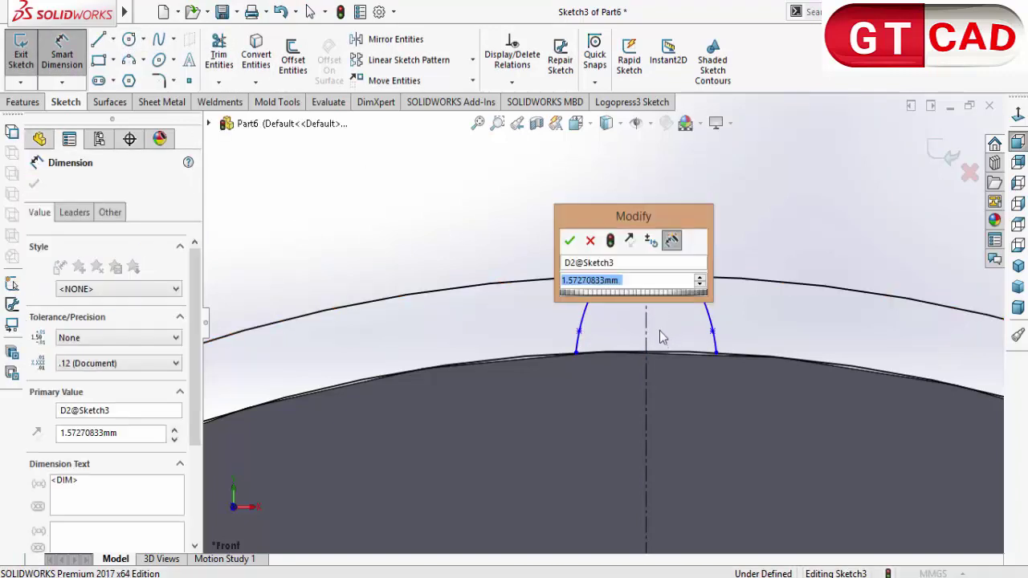
text(0.43)
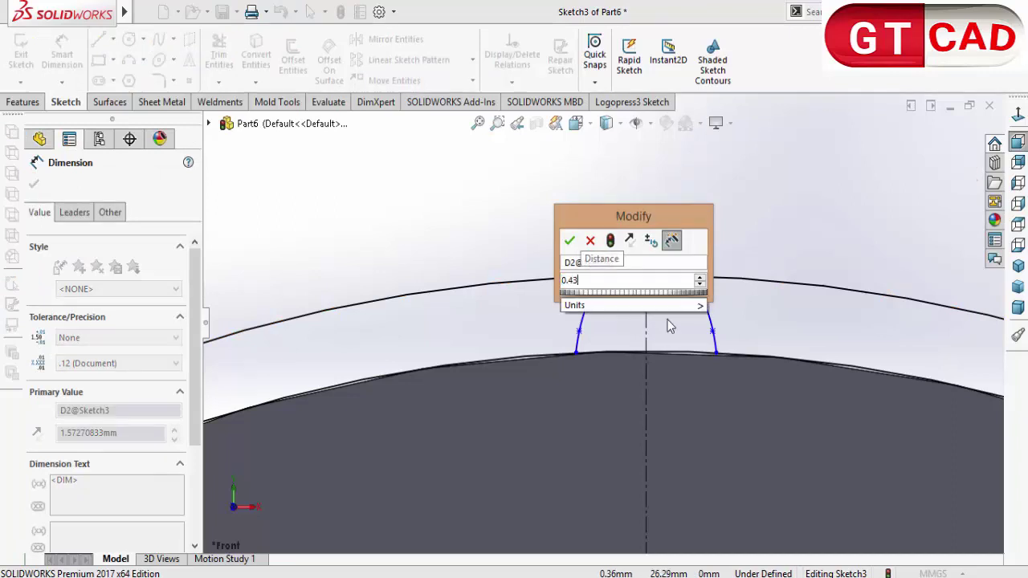
key(Return)
click(667, 323)
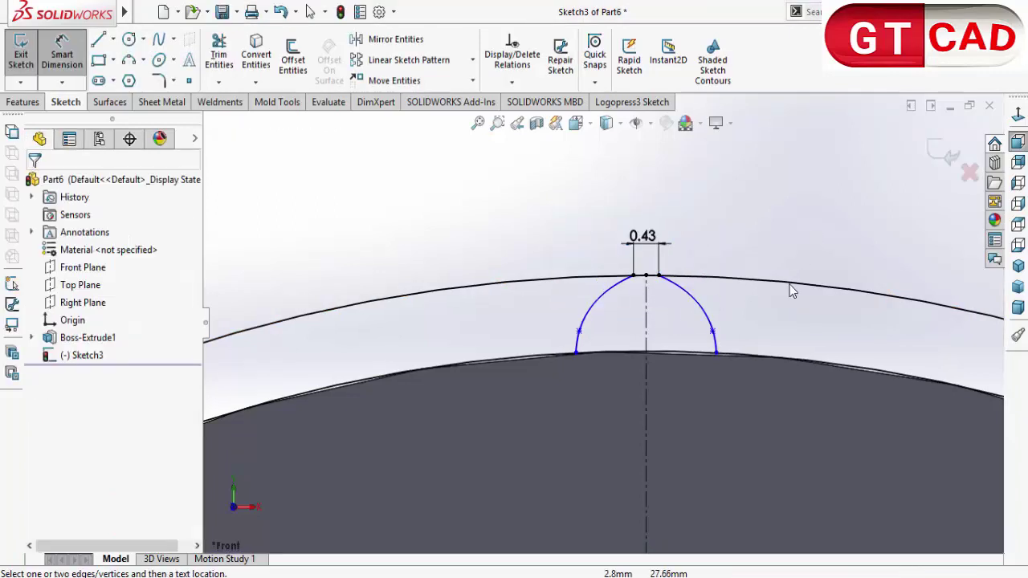
Step: Set the base width between the bottom endpoints to 1.24 mm and pull a flank point inward
click(716, 353)
click(575, 353)
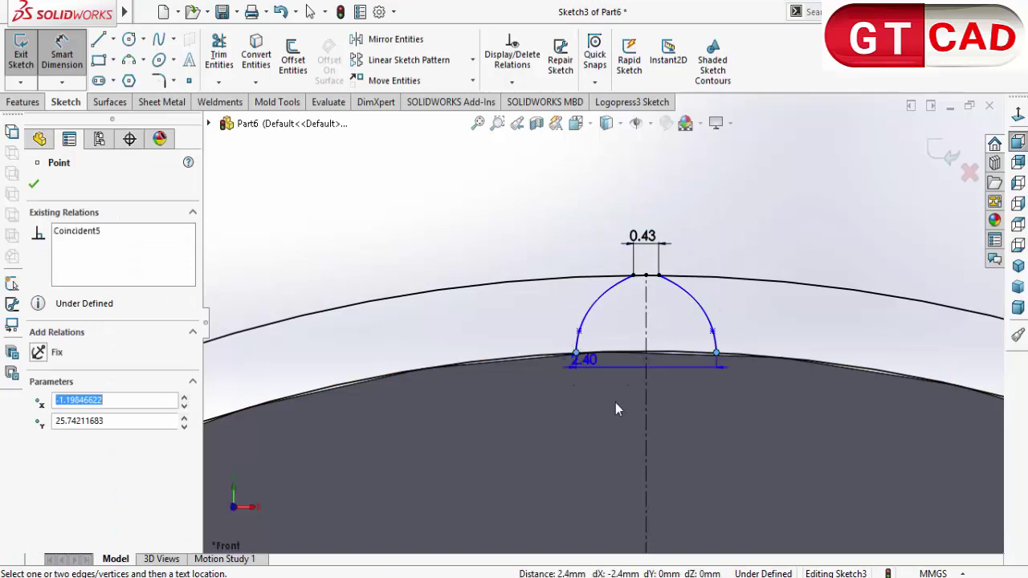
click(618, 404)
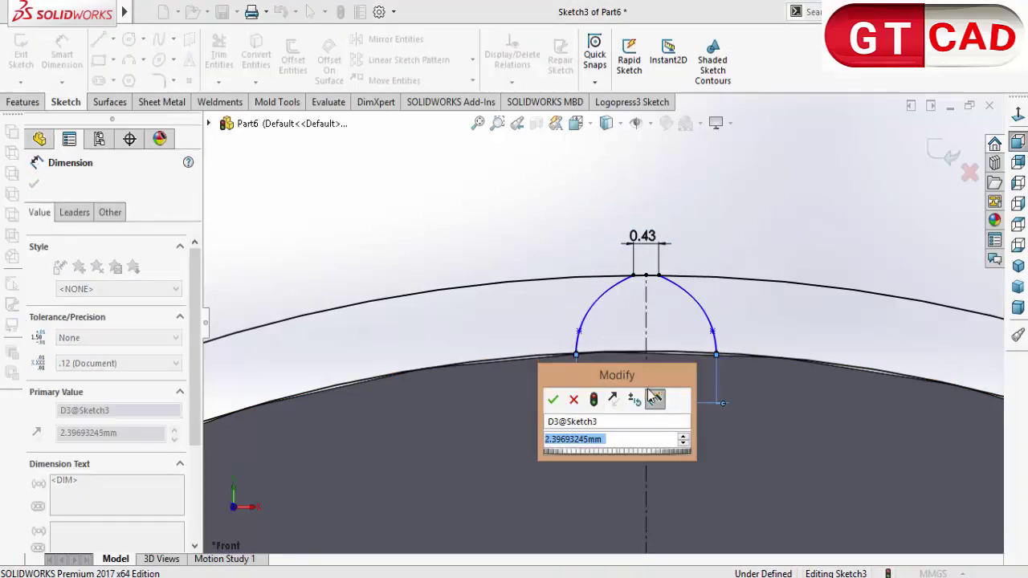
text(1.24)
key(Return)
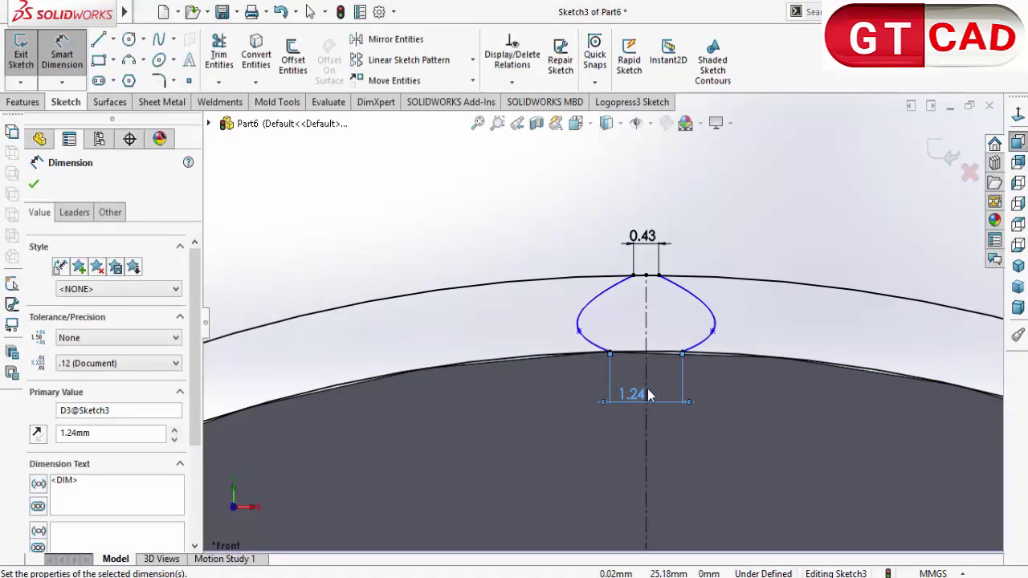
key(Escape)
right_click(760, 268)
click(625, 337)
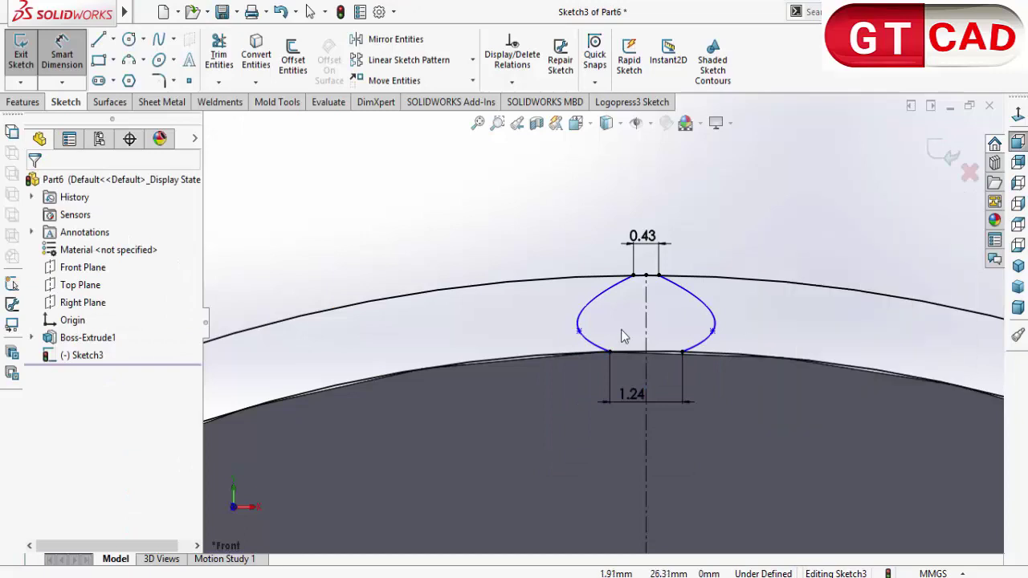
scroll(586, 337, down, 1)
drag(578, 332, 620, 326)
Step: Dimension the left flank spline's length to 1.30 mm
click(377, 290)
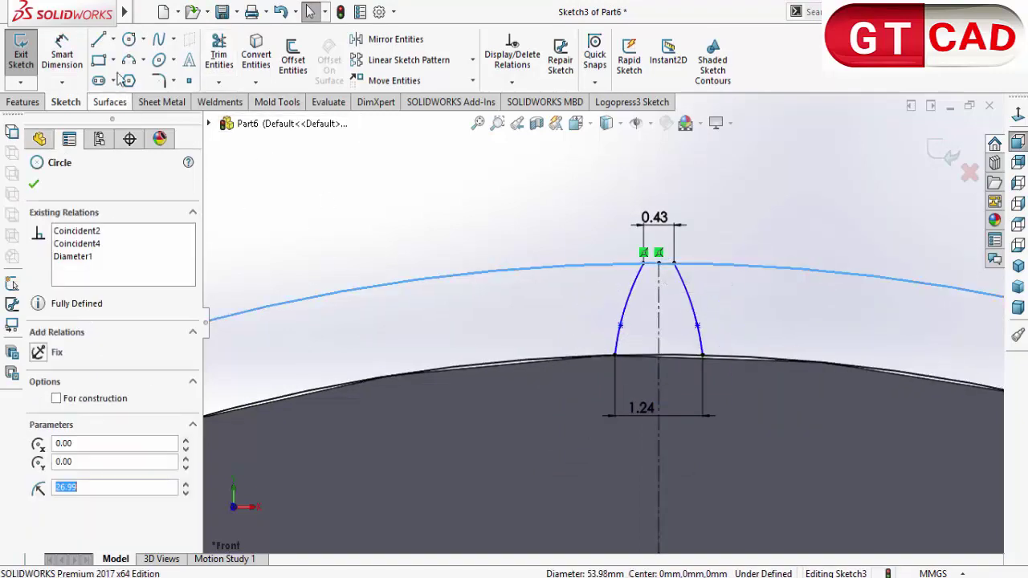
key(d)
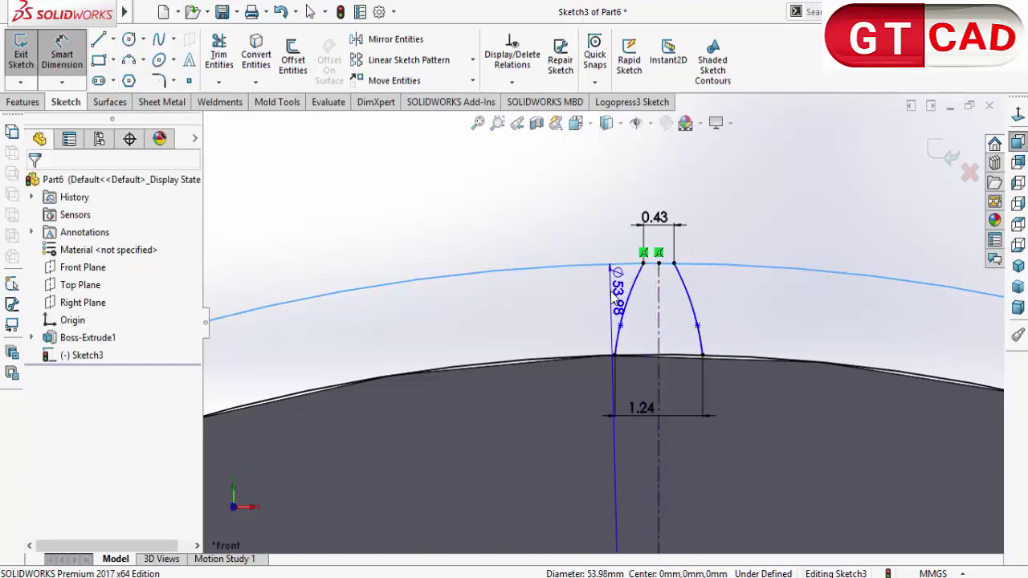
key(Escape)
key(Escape)
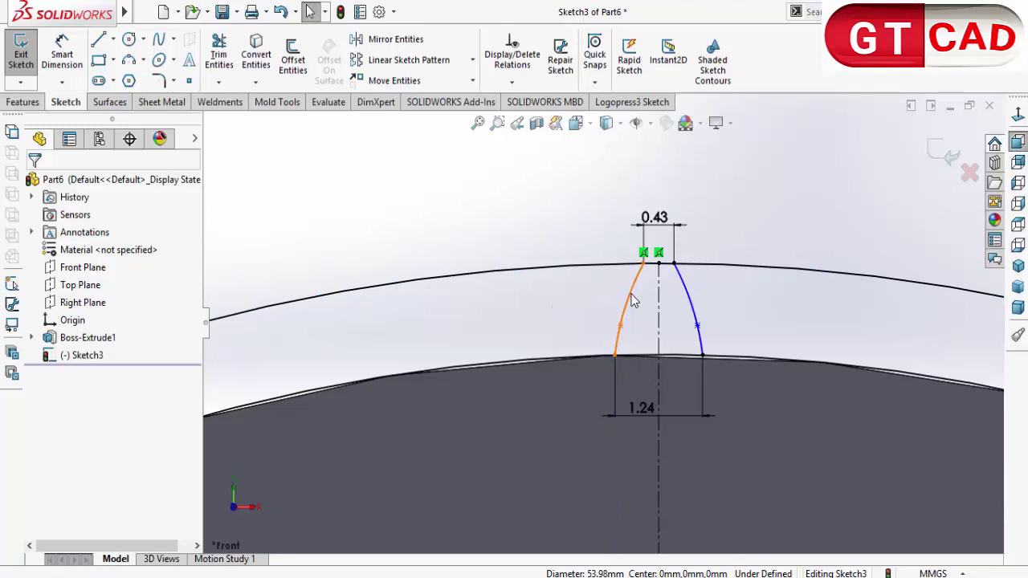
click(632, 300)
click(65, 53)
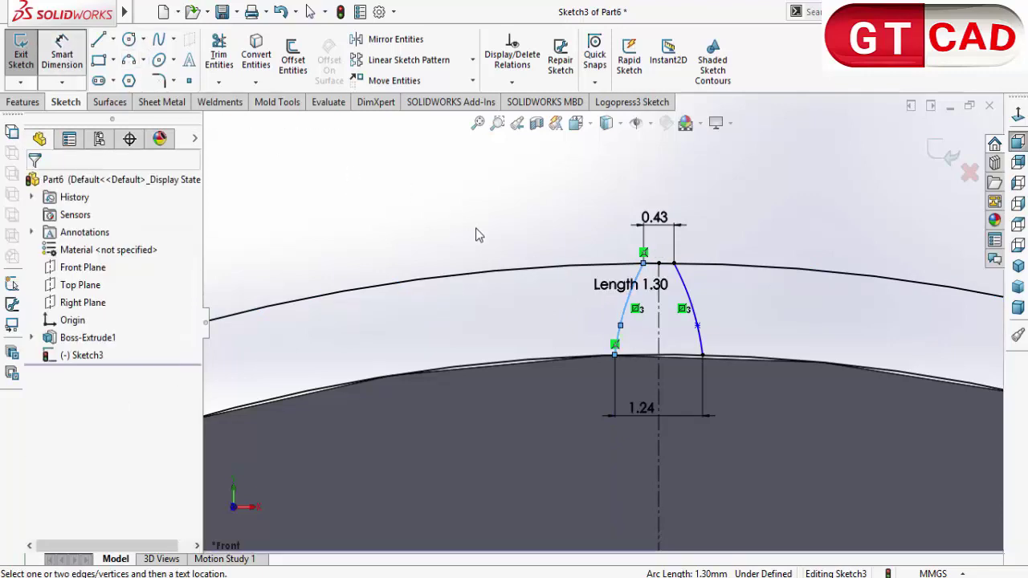
click(550, 232)
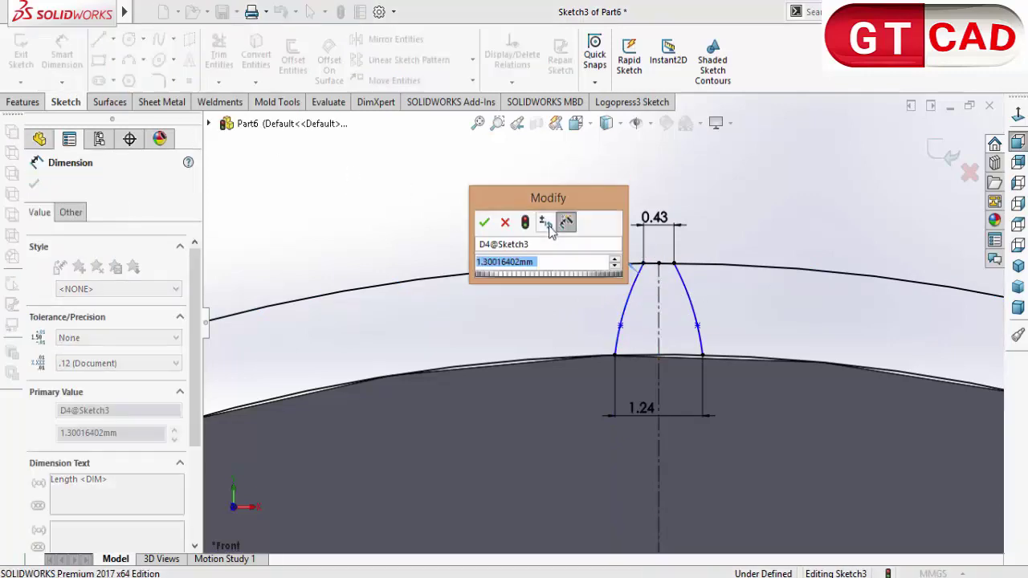
text(1)
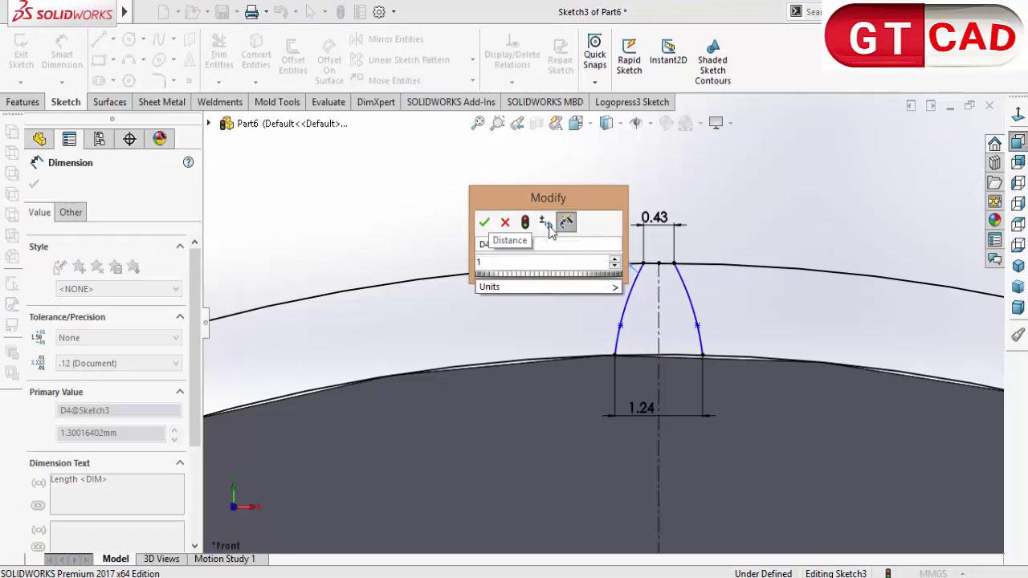
text(.3)
key(Return)
key(Escape)
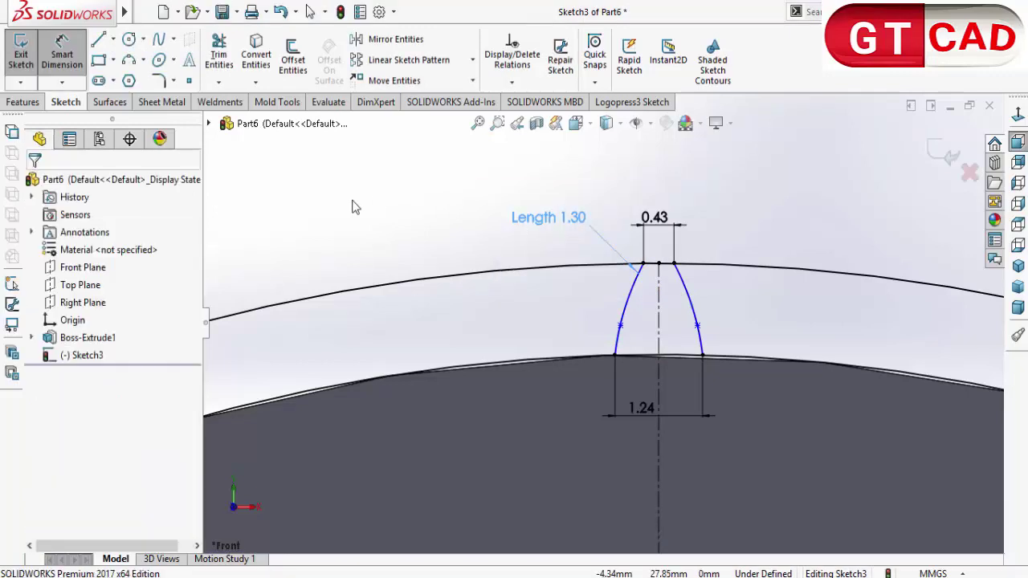
Step: Locate a flank point 25.91 mm vertically above the gear centre, then return to Select
click(621, 327)
scroll(634, 353, up, 8)
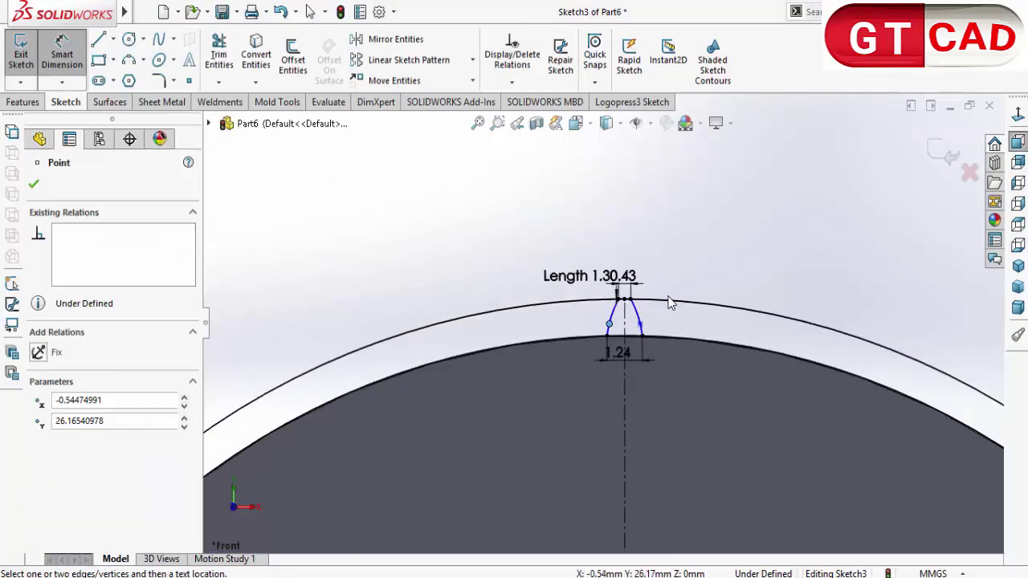
click(605, 451)
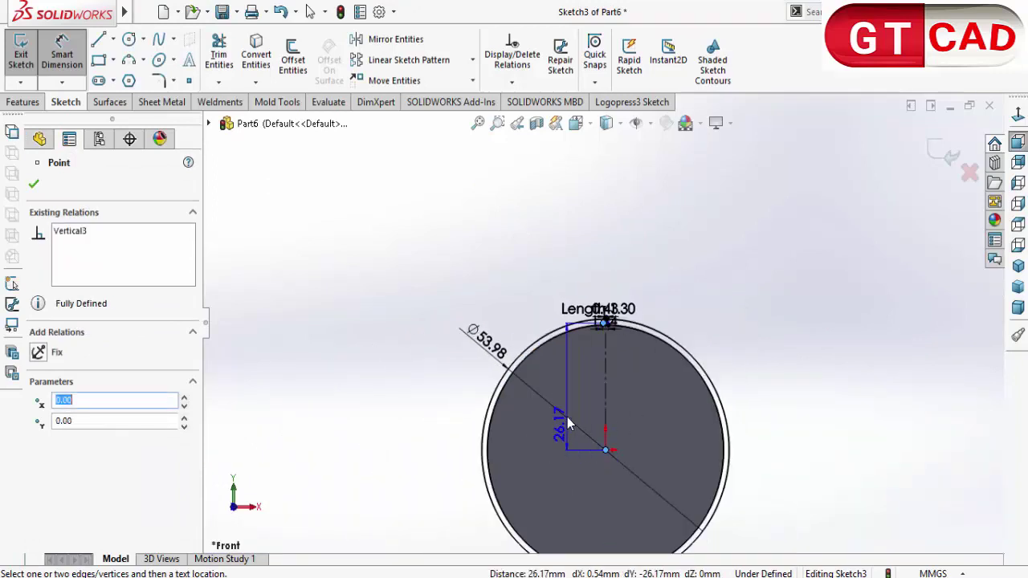
click(568, 403)
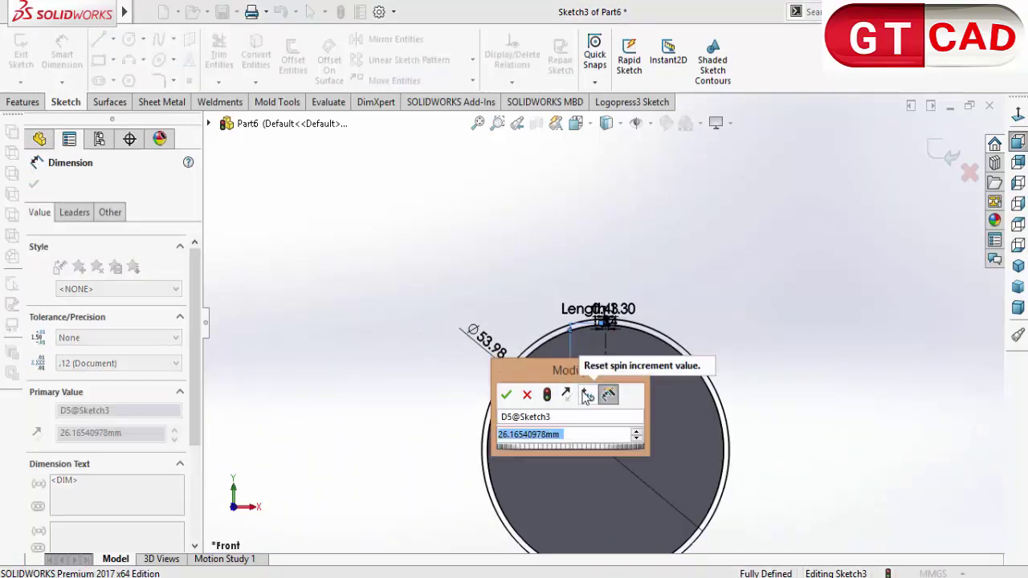
text(25.9)
key(Return)
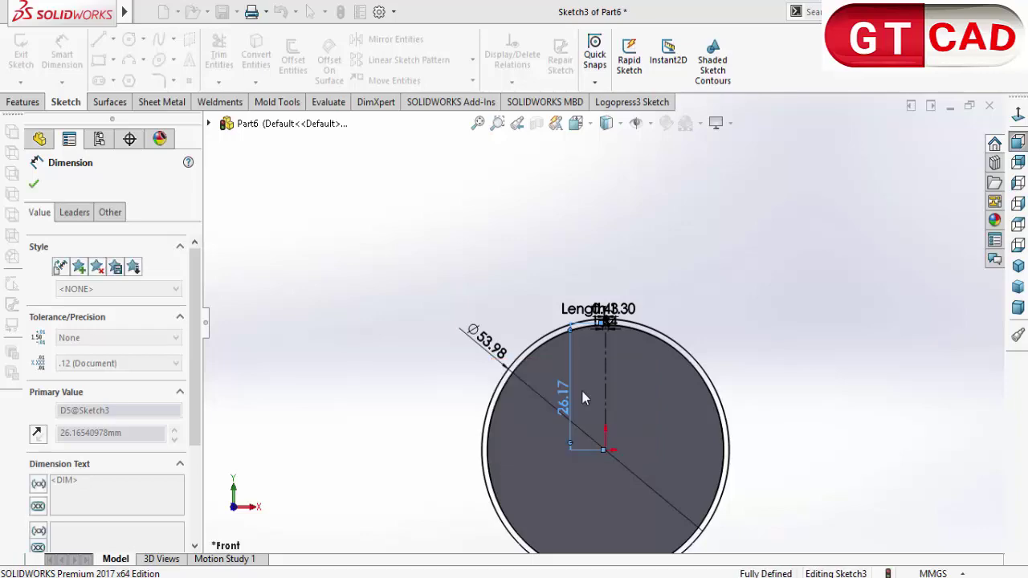
click(759, 294)
scroll(599, 345, down, 2)
scroll(599, 344, down, 6)
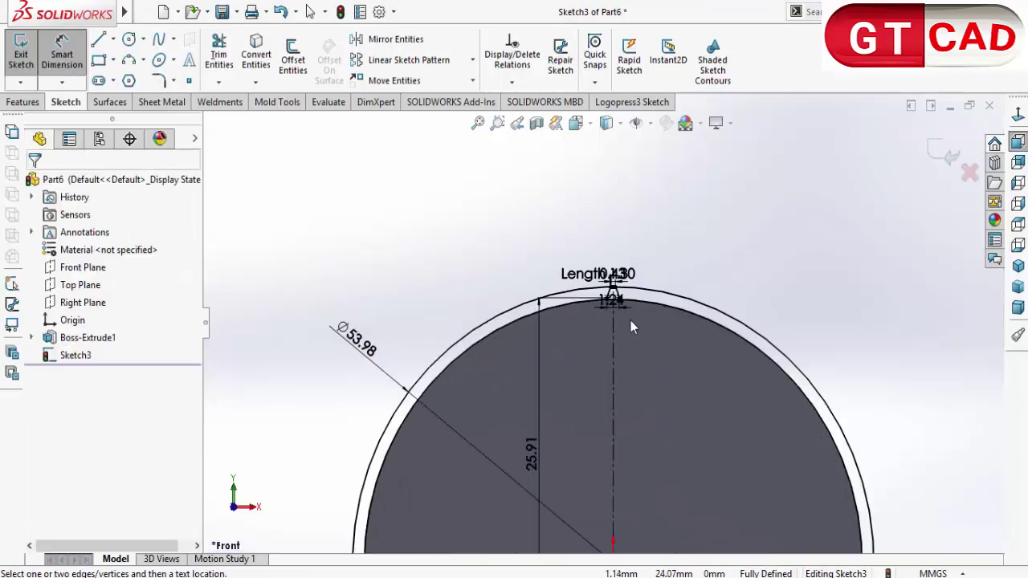
scroll(618, 305, up, 2)
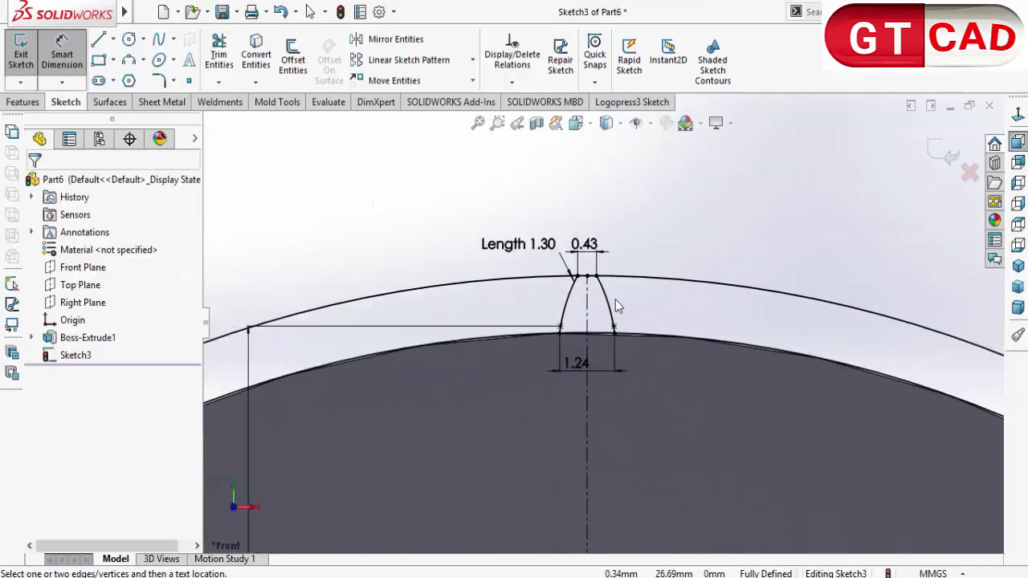
right_click(720, 227)
click(757, 269)
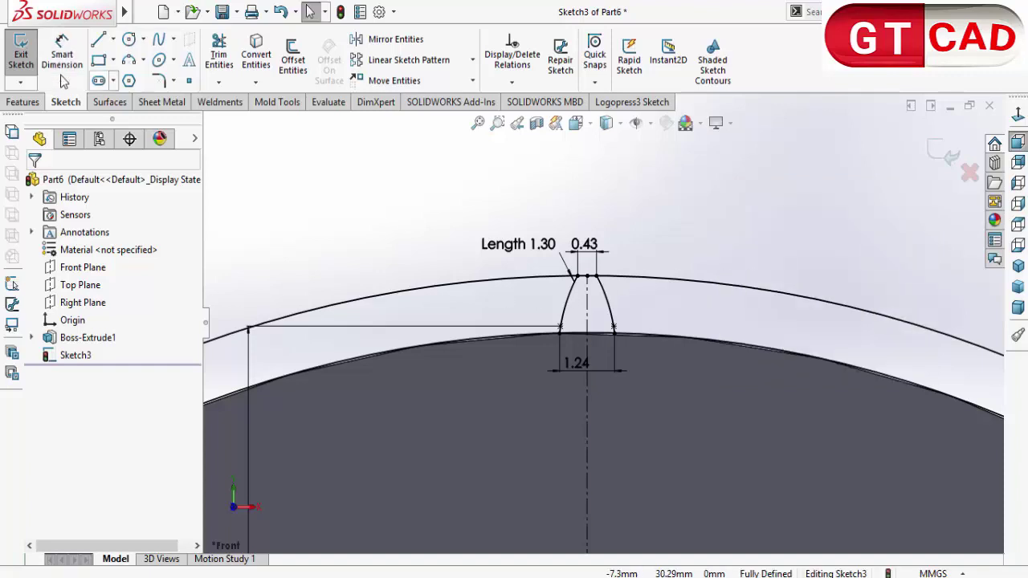
Step: Launch Trim Entities in Power trim mode and zoom in on the tooth profile
click(220, 58)
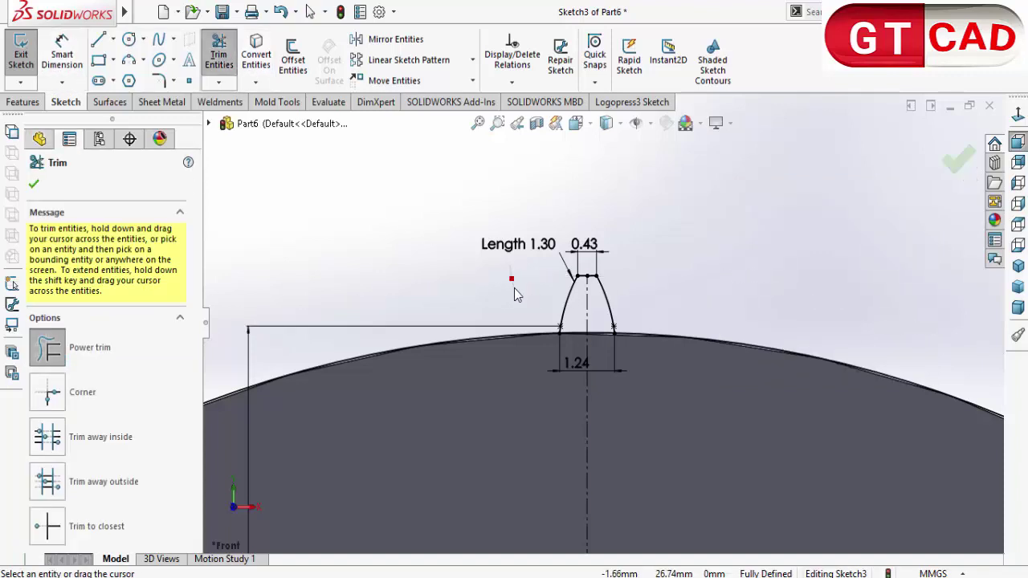
scroll(647, 297, up, 4)
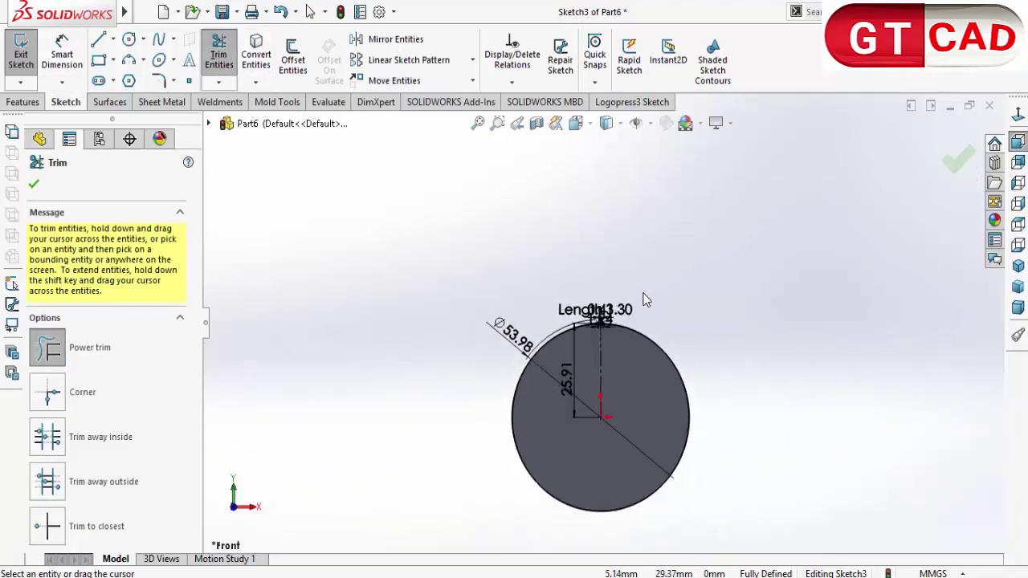
scroll(602, 196, down, 6)
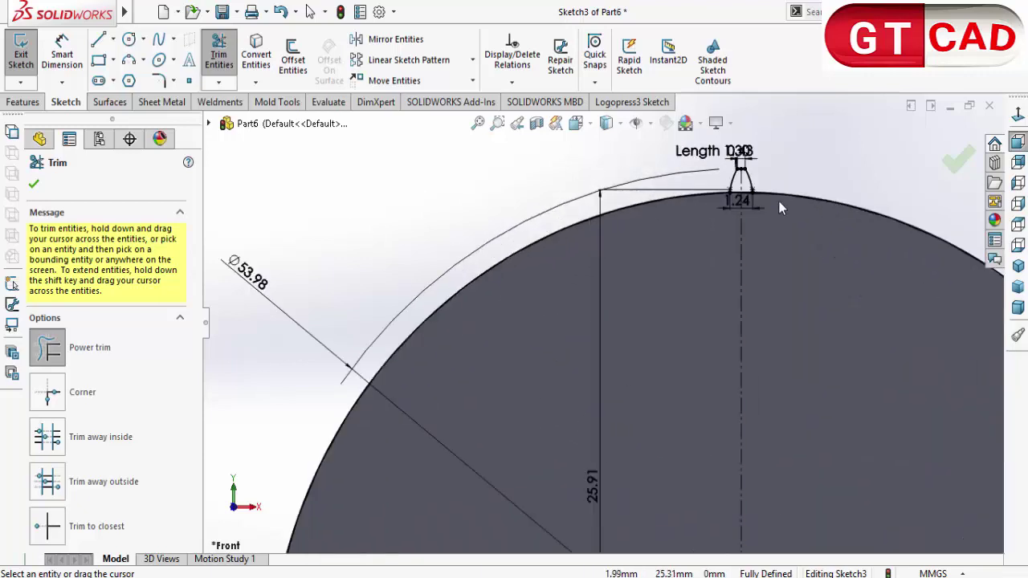
scroll(598, 145, down, 4)
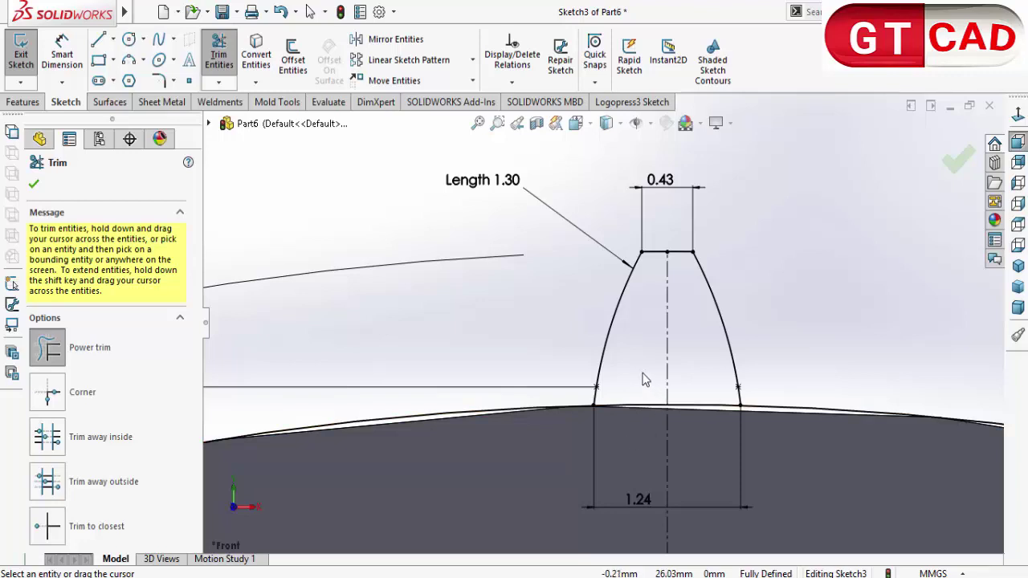
Step: Extrude Sketch3's two tooth regions Mid Plane to 1.32 mm as Boss-Extrude2
click(28, 103)
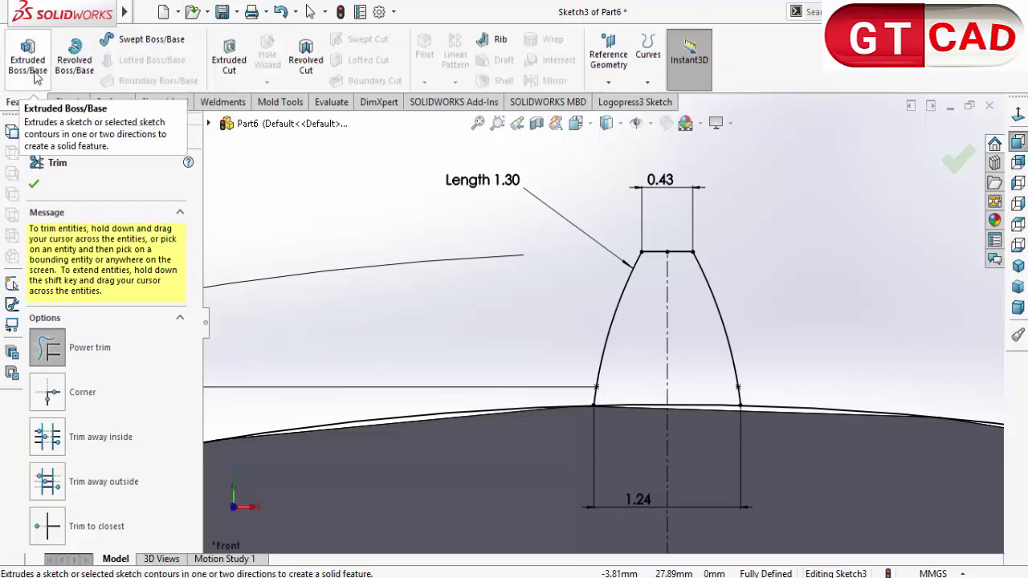
click(27, 56)
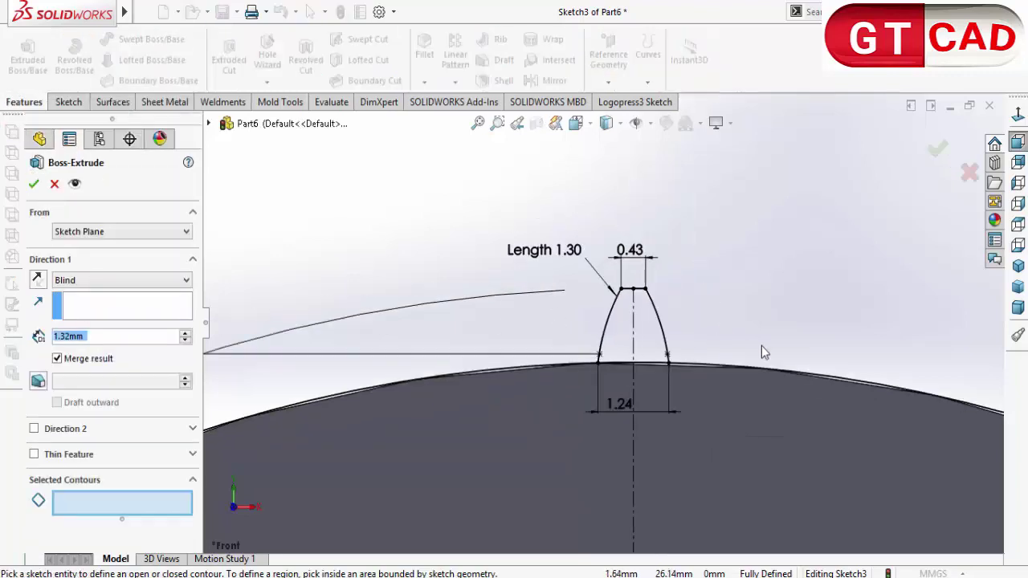
click(575, 376)
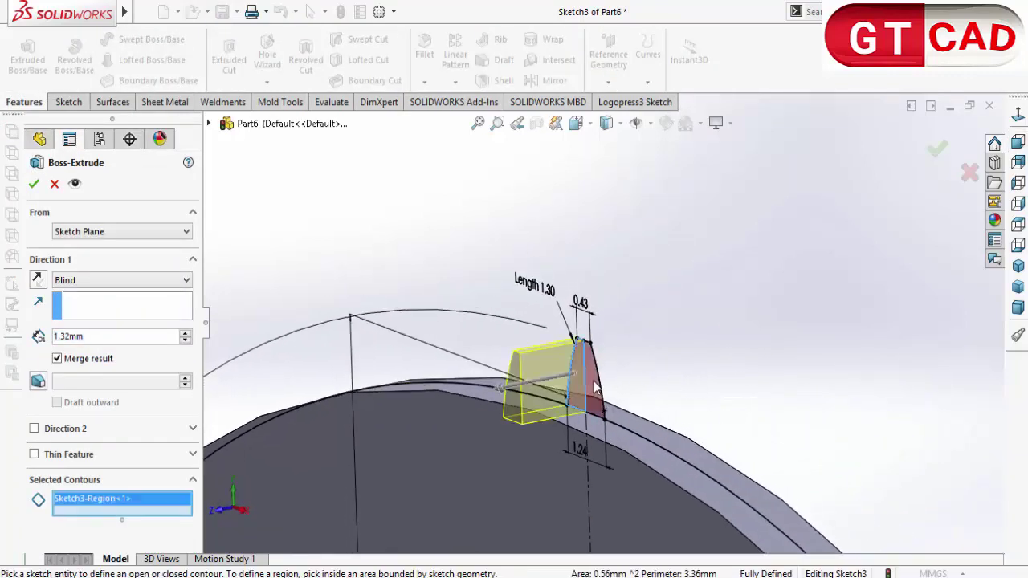
click(598, 387)
middle_drag(381, 340, 416, 348)
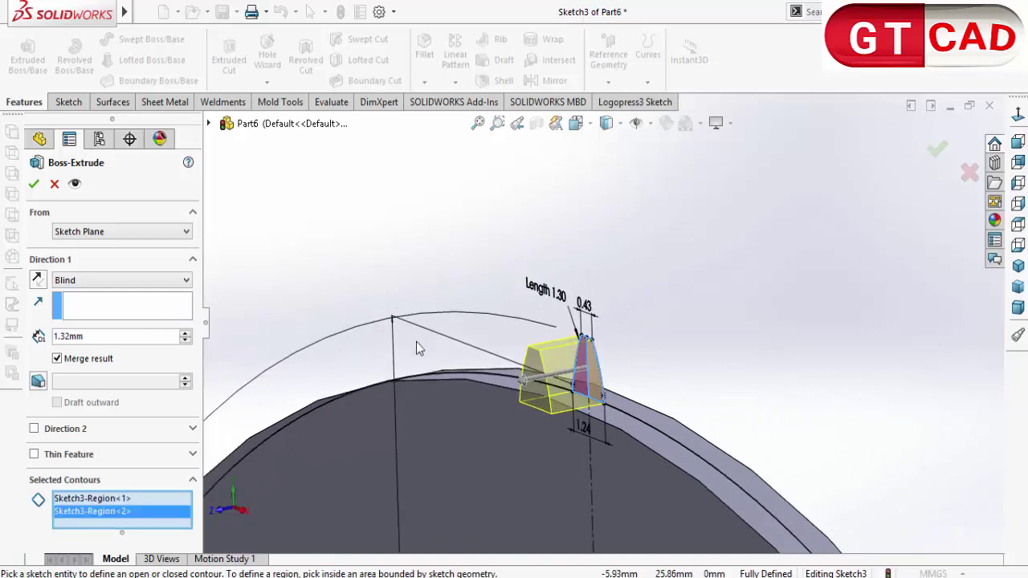
click(74, 280)
click(74, 360)
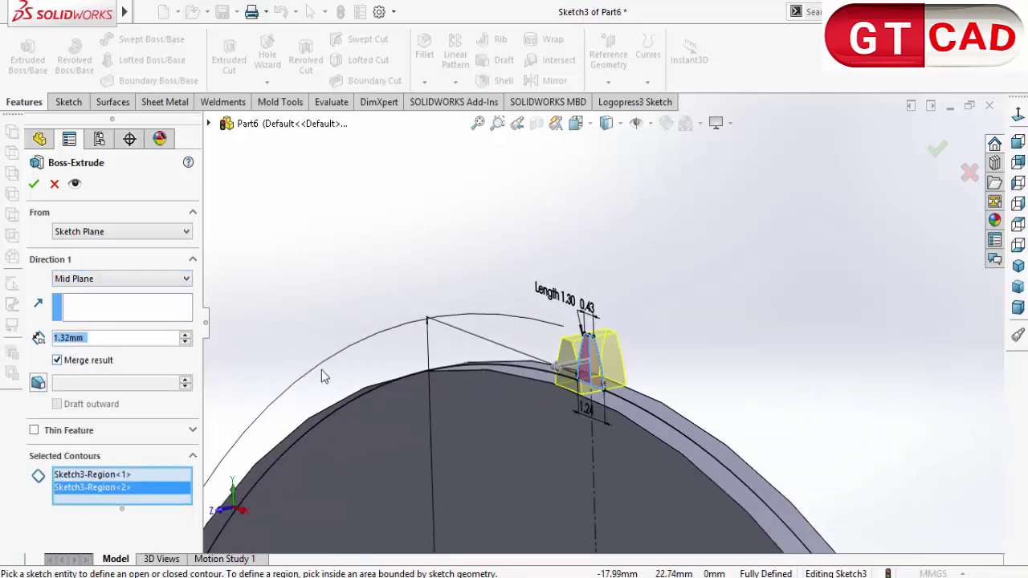
click(36, 184)
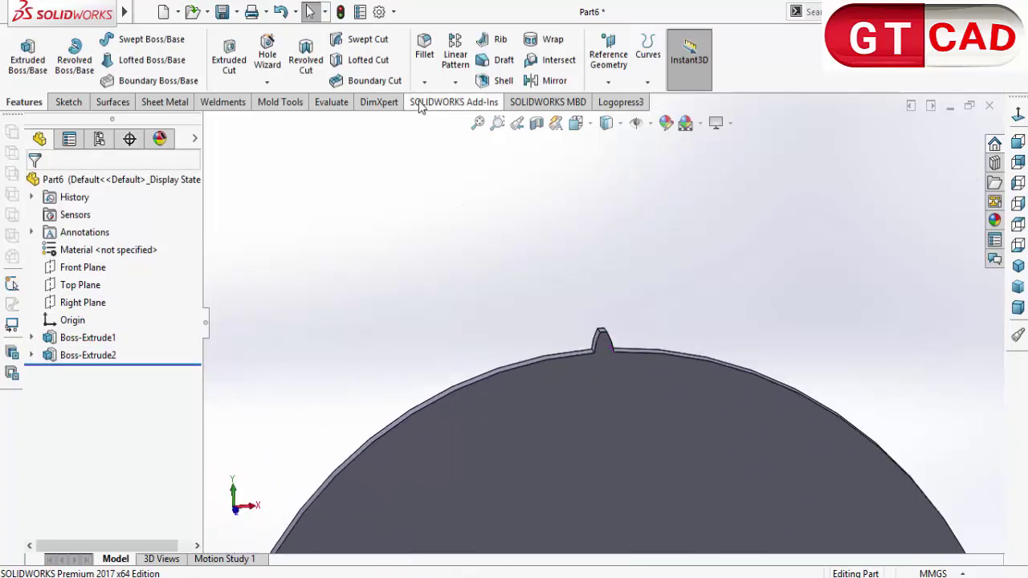
Step: Circular-pattern Boss-Extrude2 about the disc's circular edge with 90 instances over 360°
click(454, 81)
click(473, 131)
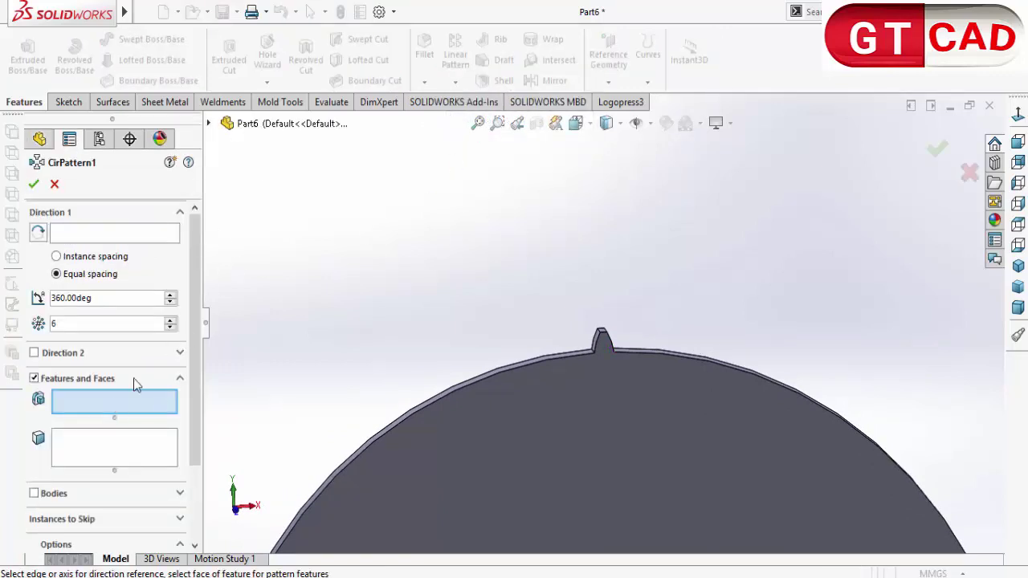
click(208, 124)
click(283, 299)
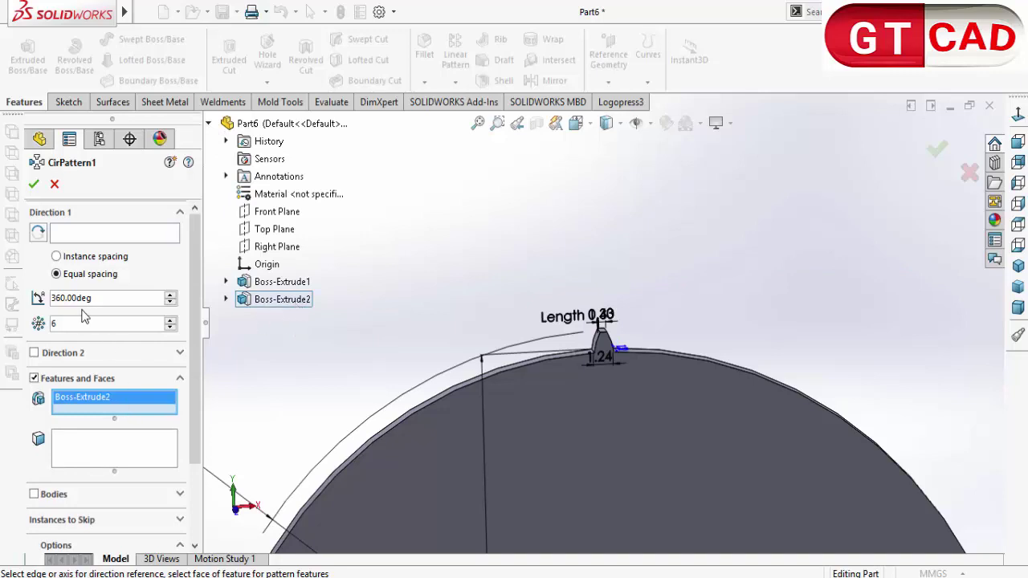
click(113, 239)
click(389, 431)
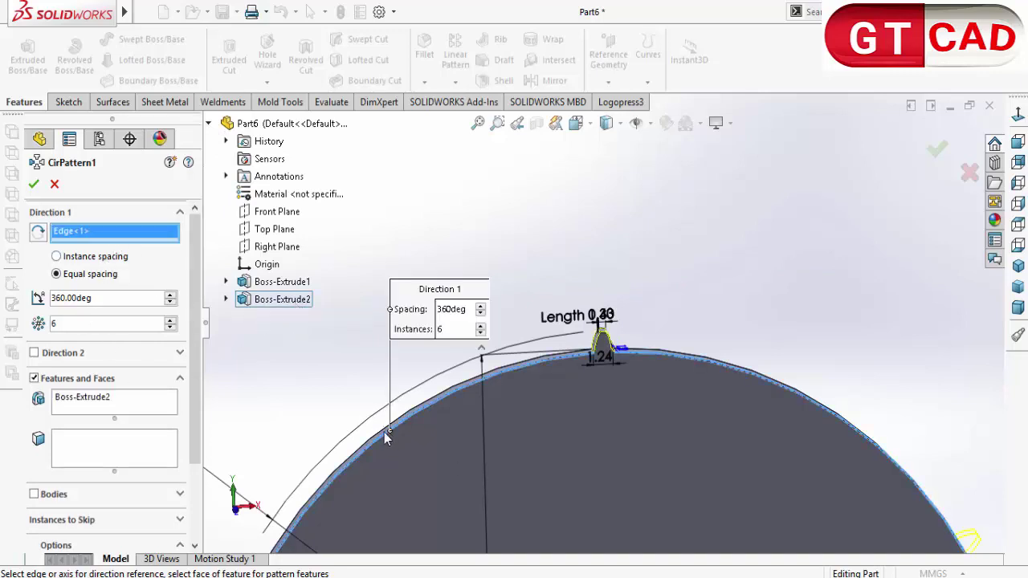
click(171, 320)
double_click(131, 324)
text(15)
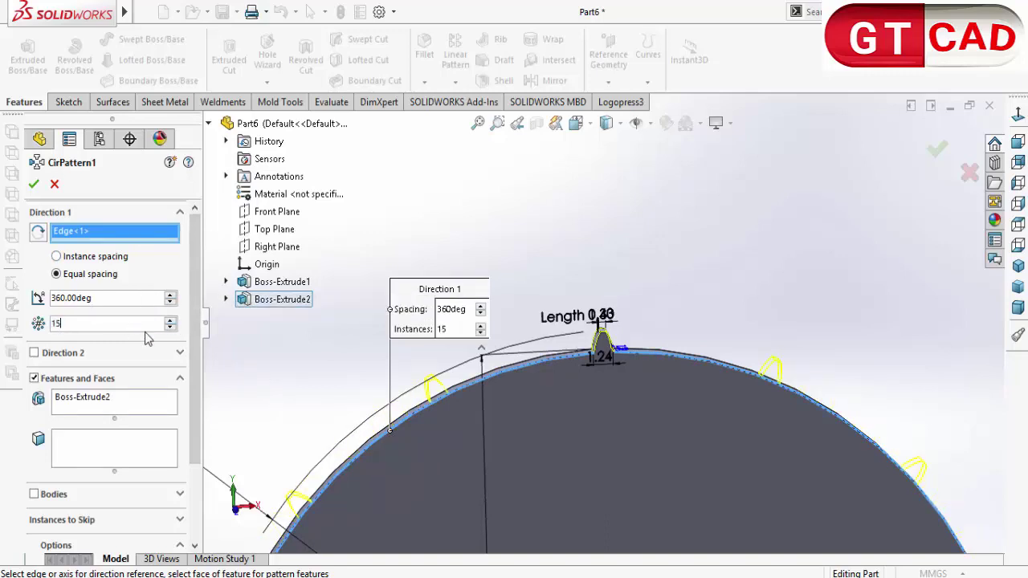
key(BackSpace)
key(BackSpace)
text(90)
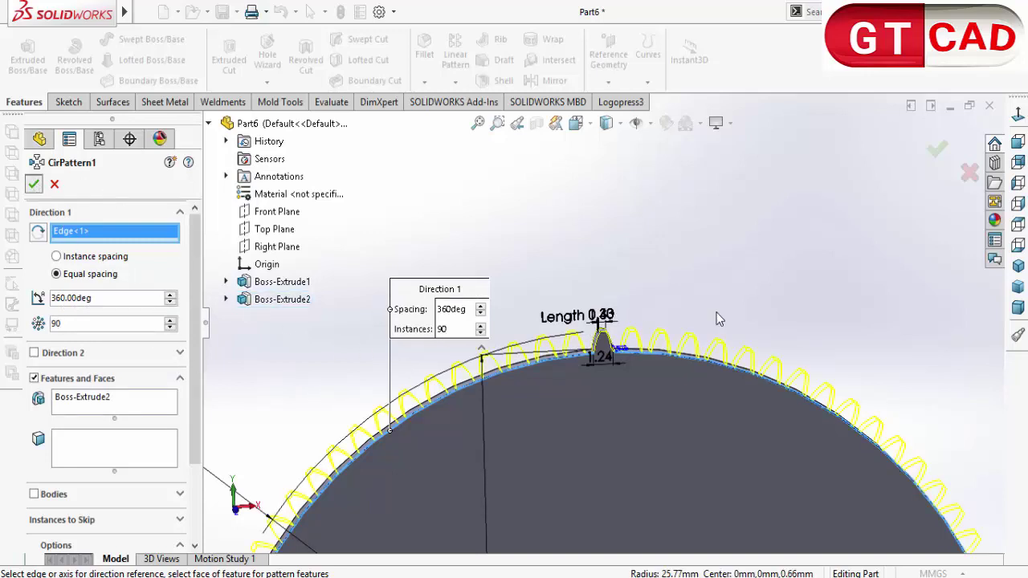
key(Return)
Step: Orbit to inspect the patterned teeth, then open Sketch4 on the gear's front face
scroll(688, 343, up, 5)
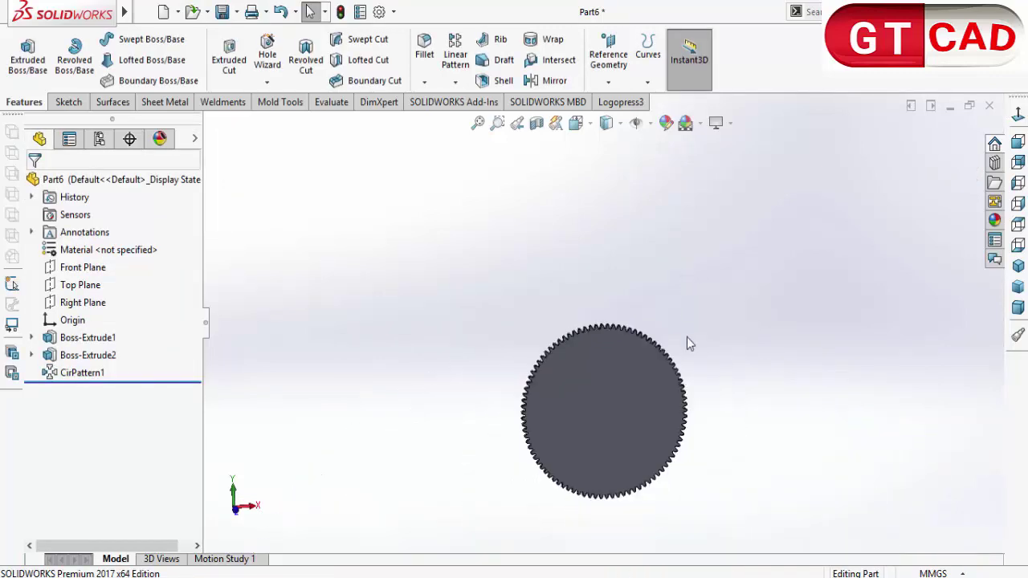
scroll(634, 392, down, 5)
middle_drag(634, 391, 546, 245)
scroll(546, 246, down, 5)
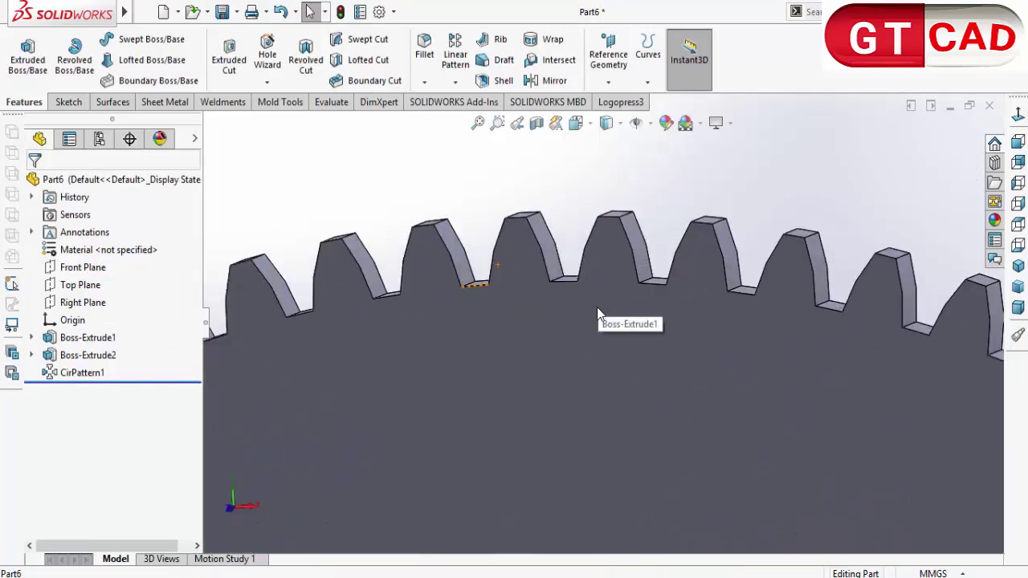
middle_drag(596, 313, 612, 340)
scroll(607, 327, up, 5)
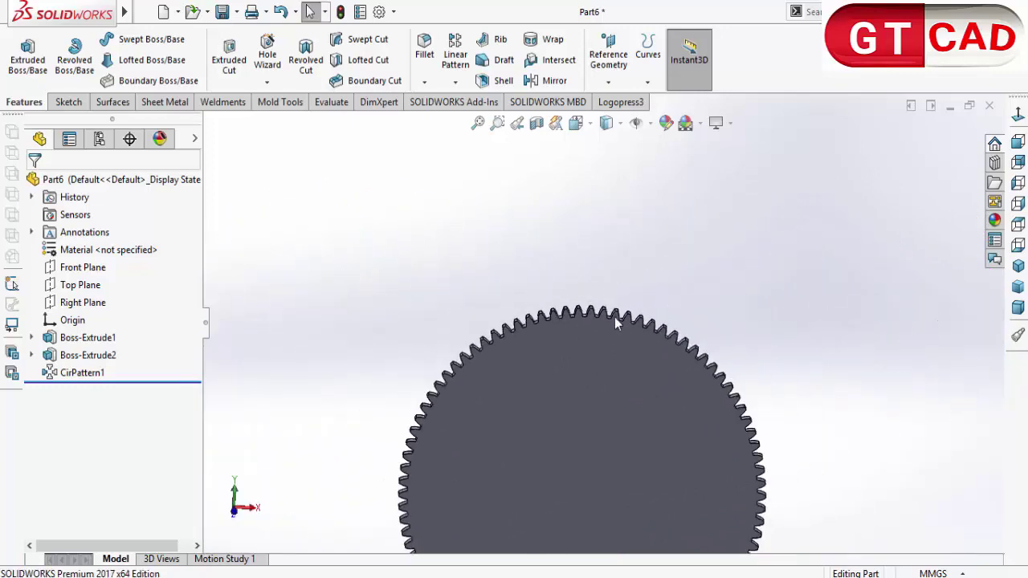
click(615, 321)
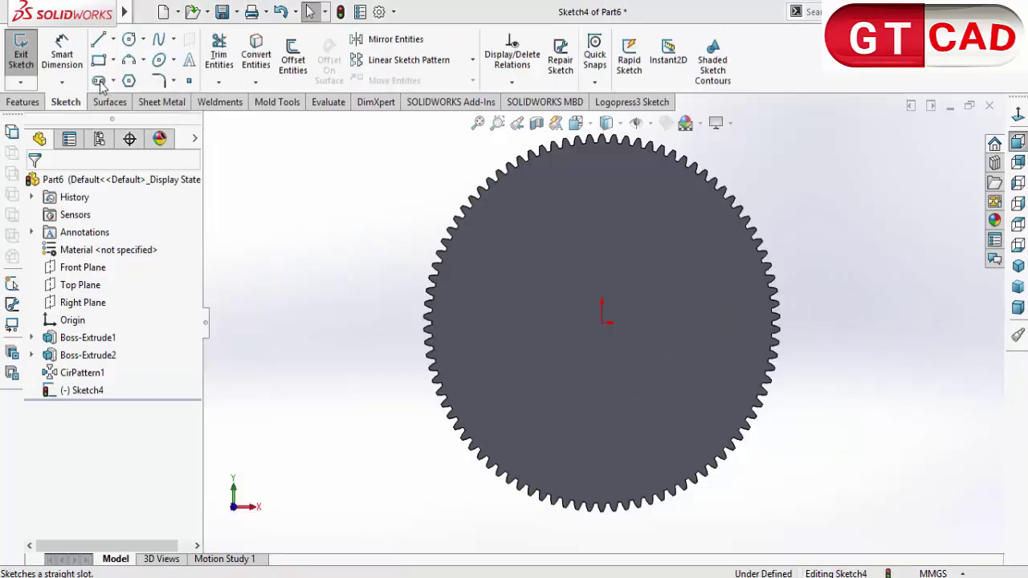
Step: Draw a straight slot below the gear centre
click(100, 84)
click(534, 415)
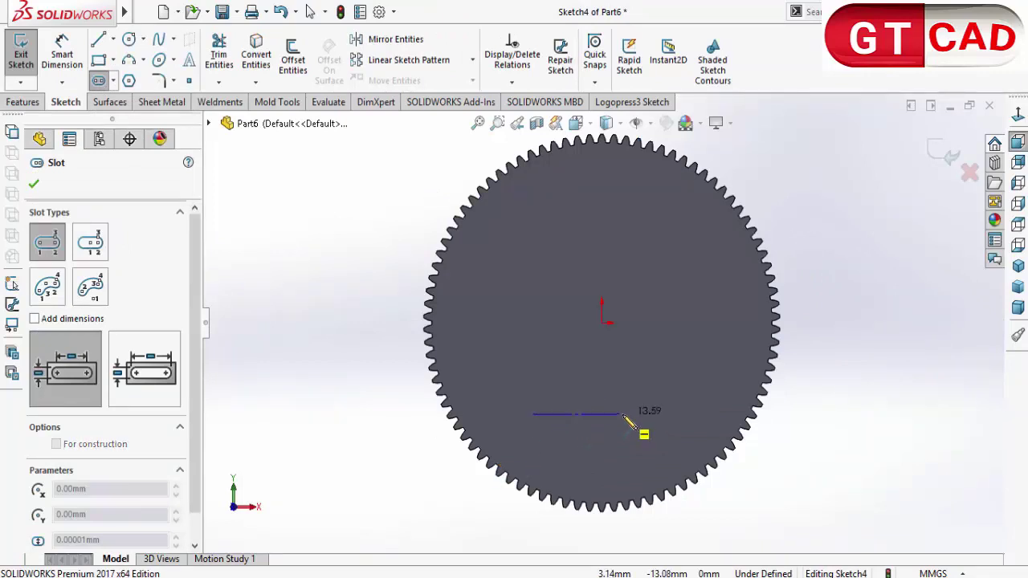
click(626, 415)
click(619, 431)
Step: Dimension the slot length to 6.47 mm and its end radius to 2.19 mm
click(61, 53)
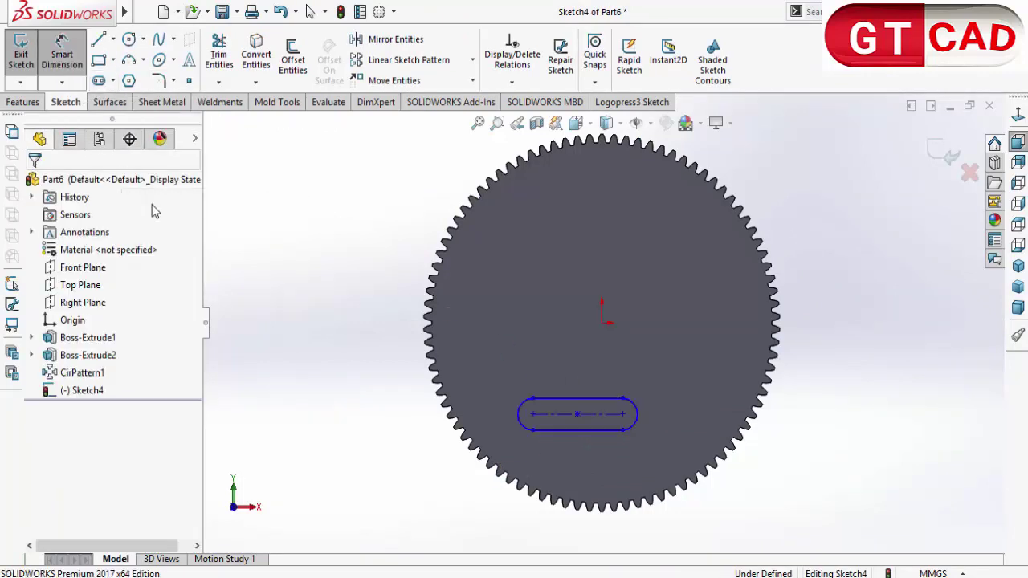
click(596, 413)
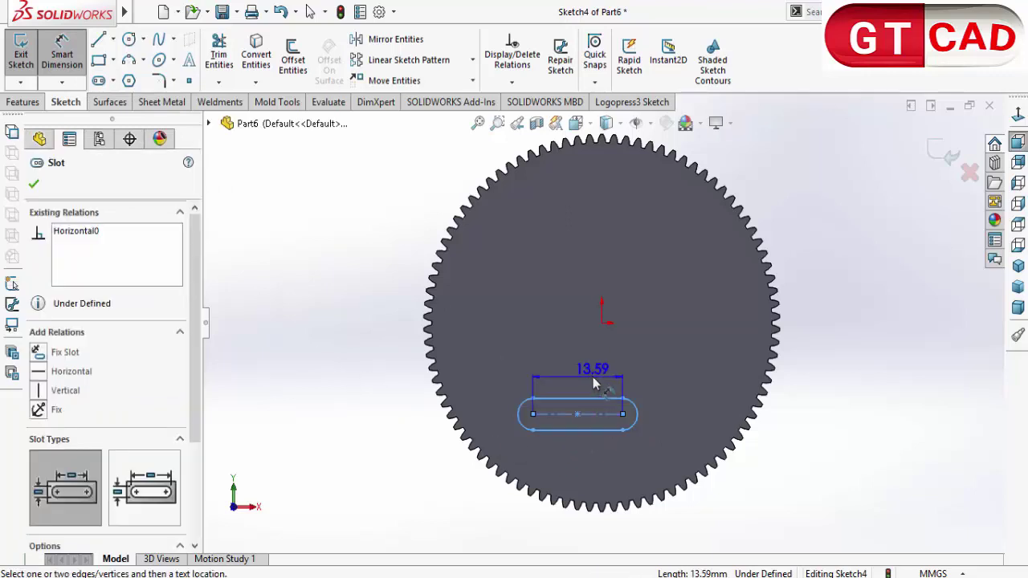
click(592, 377)
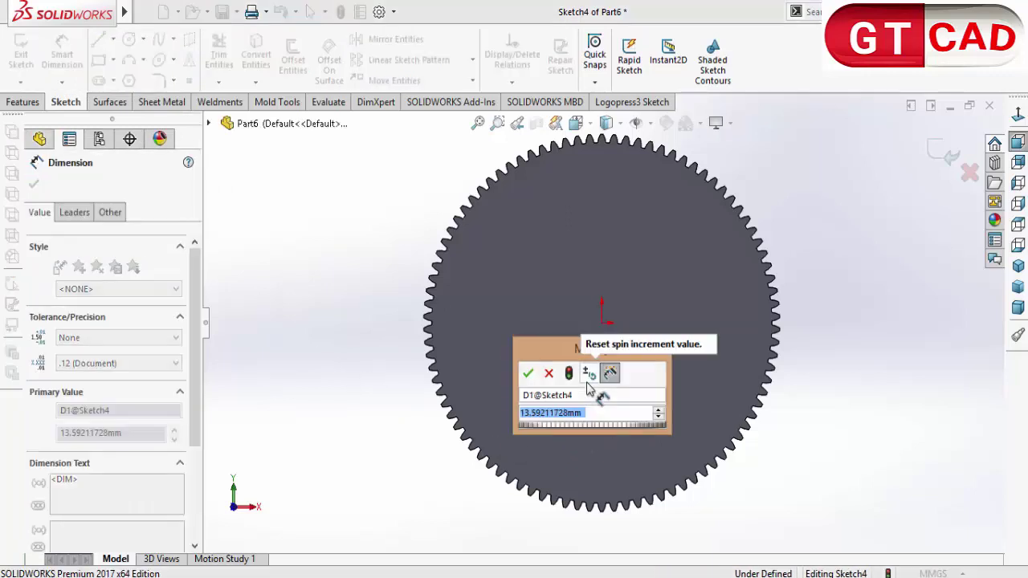
text(6)
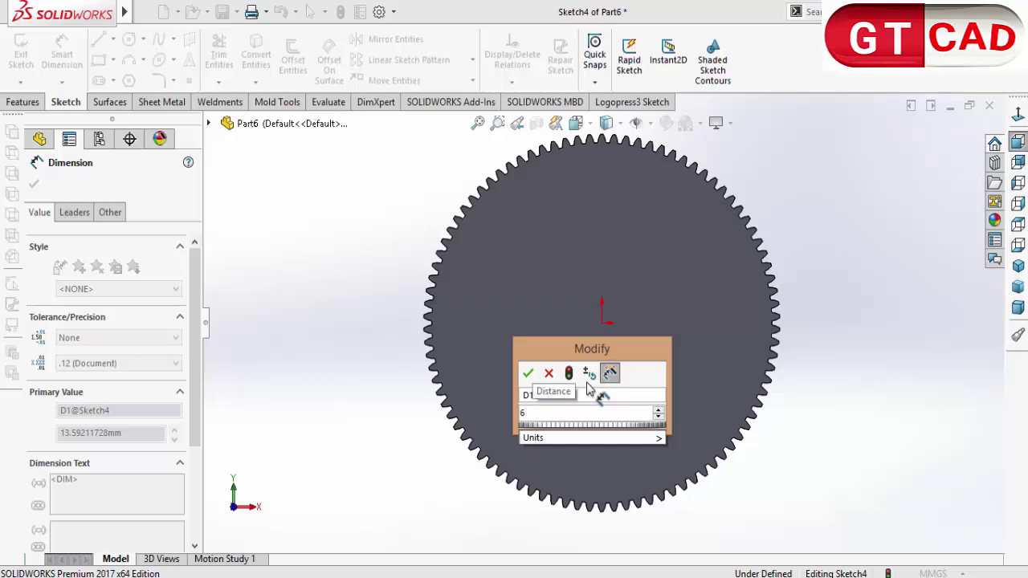
text(.47)
key(Return)
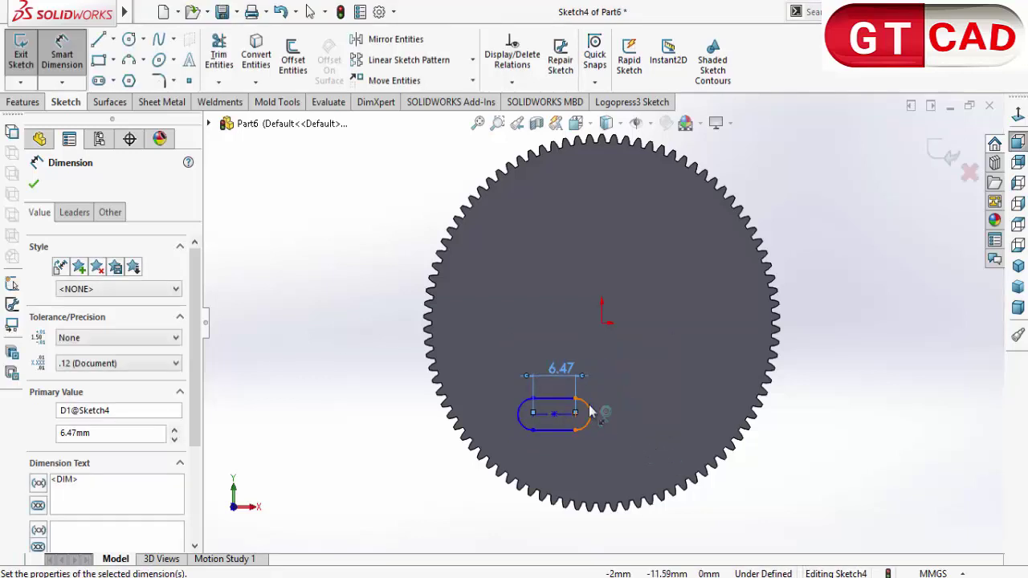
click(591, 412)
click(594, 387)
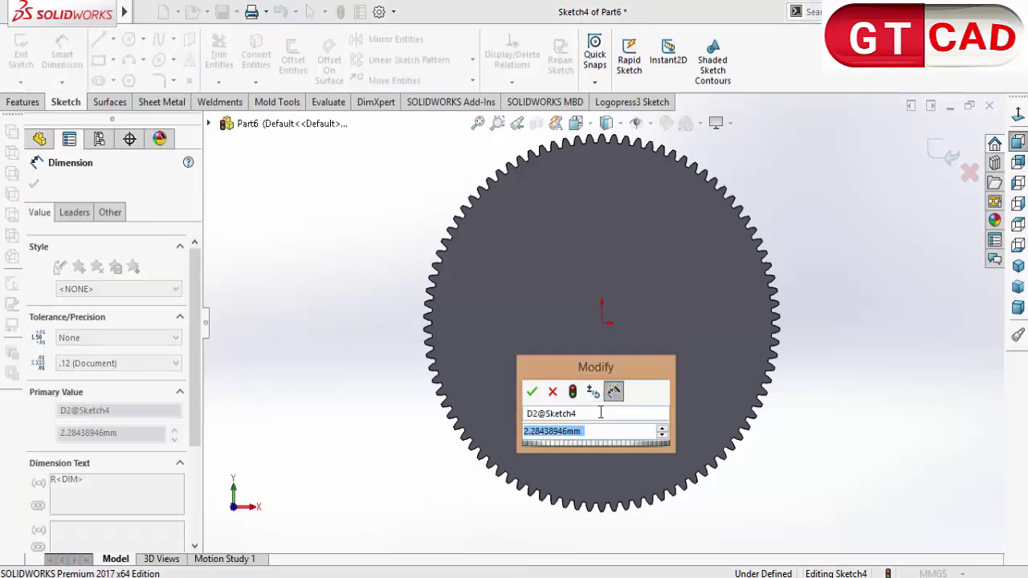
text(2.19)
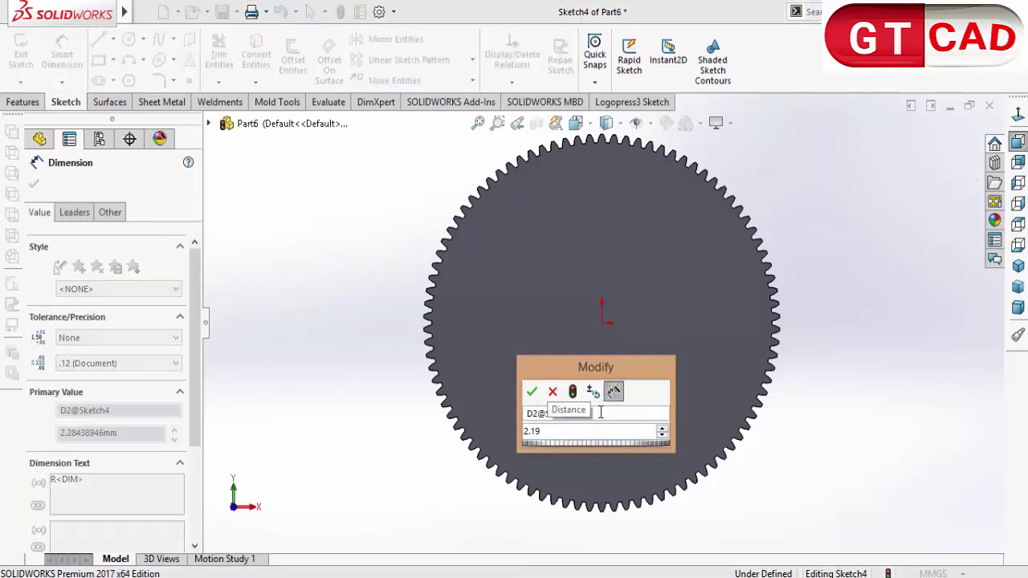
key(Return)
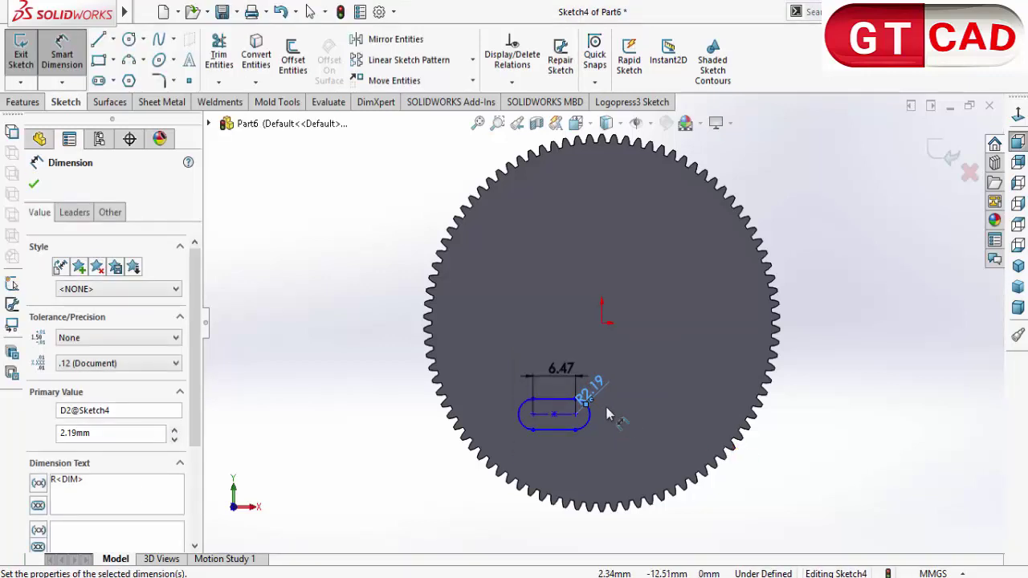
Step: Set the slot centre's vertical distance from the origin to 14.42 mm
click(554, 413)
click(601, 322)
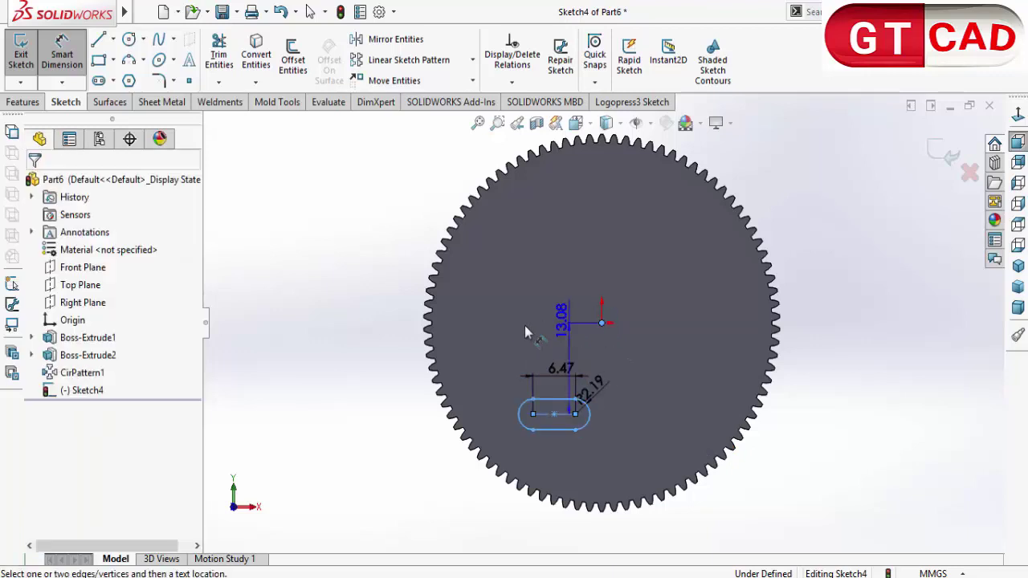
click(415, 341)
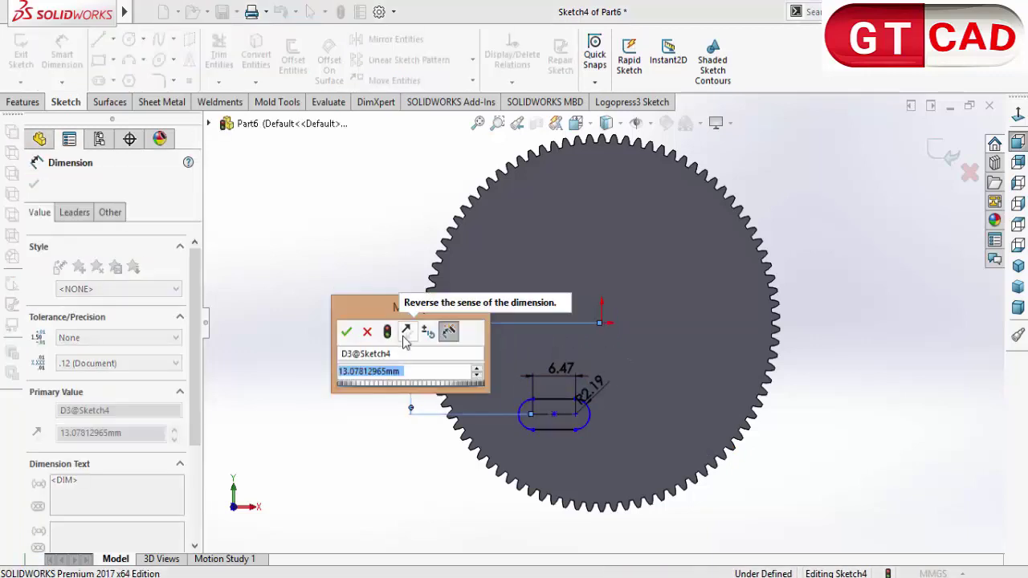
text(14.42)
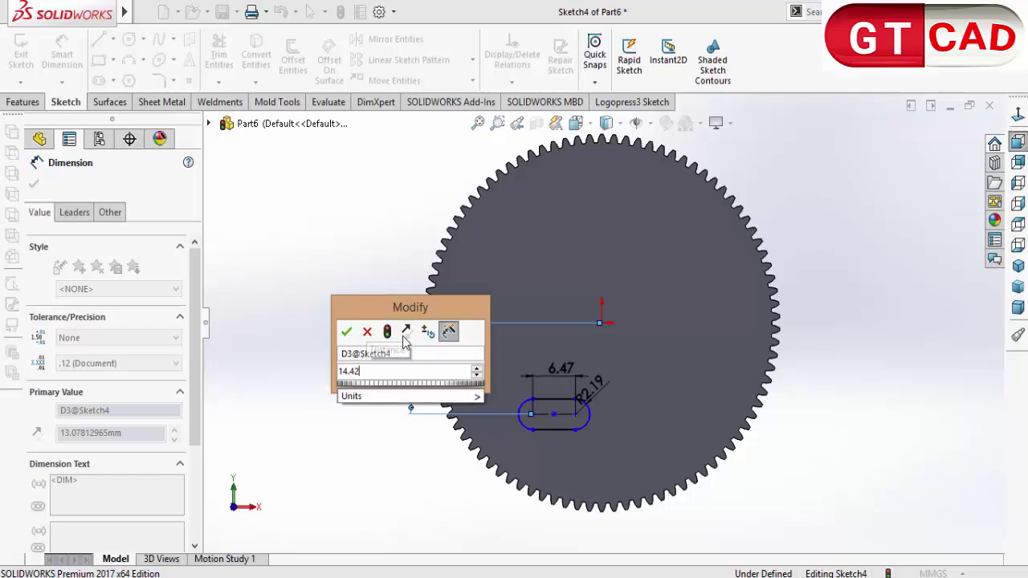
key(Return)
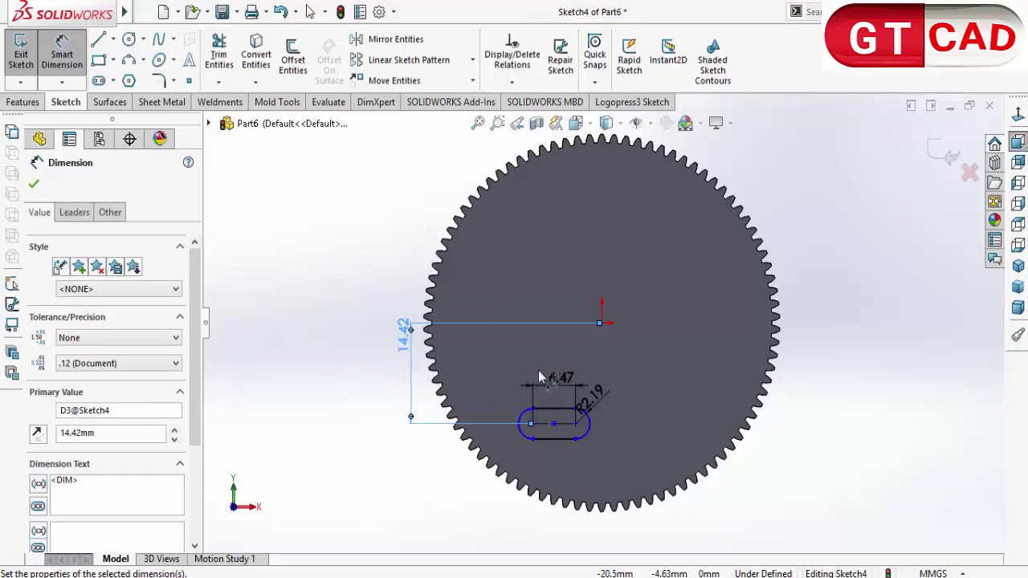
click(766, 430)
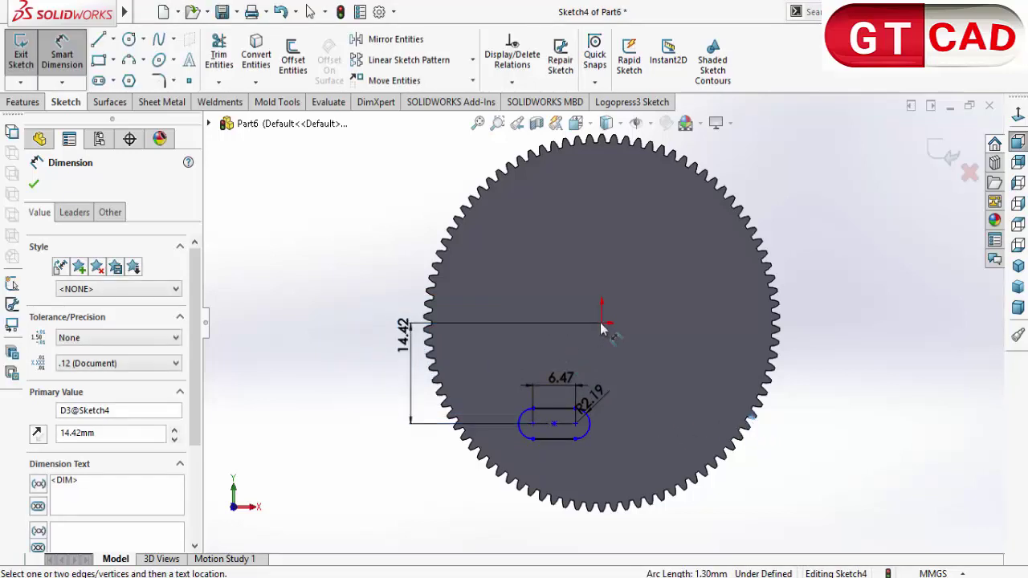
Step: Set the slot's horizontal offset from the origin to 4.30 mm
click(532, 427)
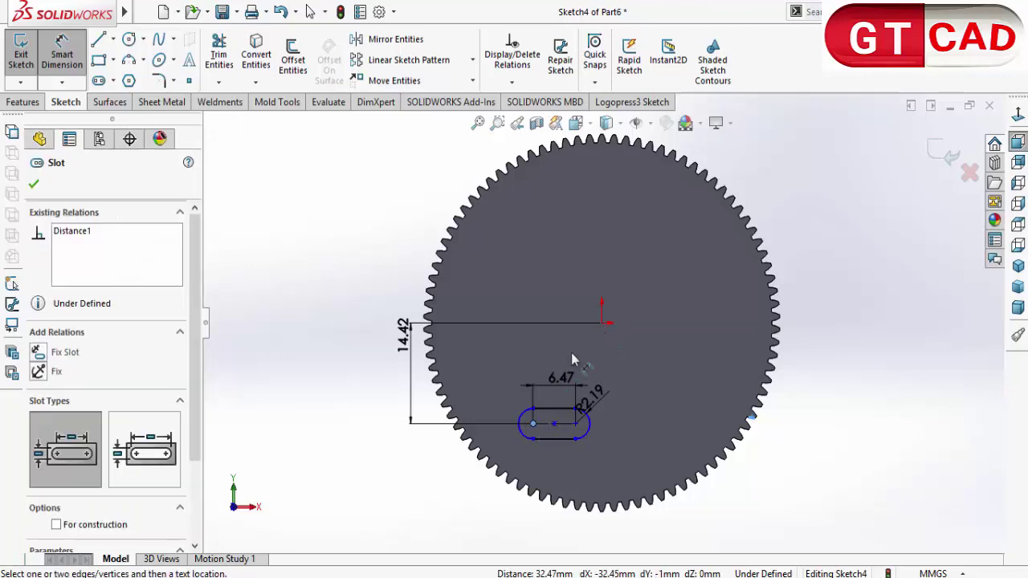
click(599, 326)
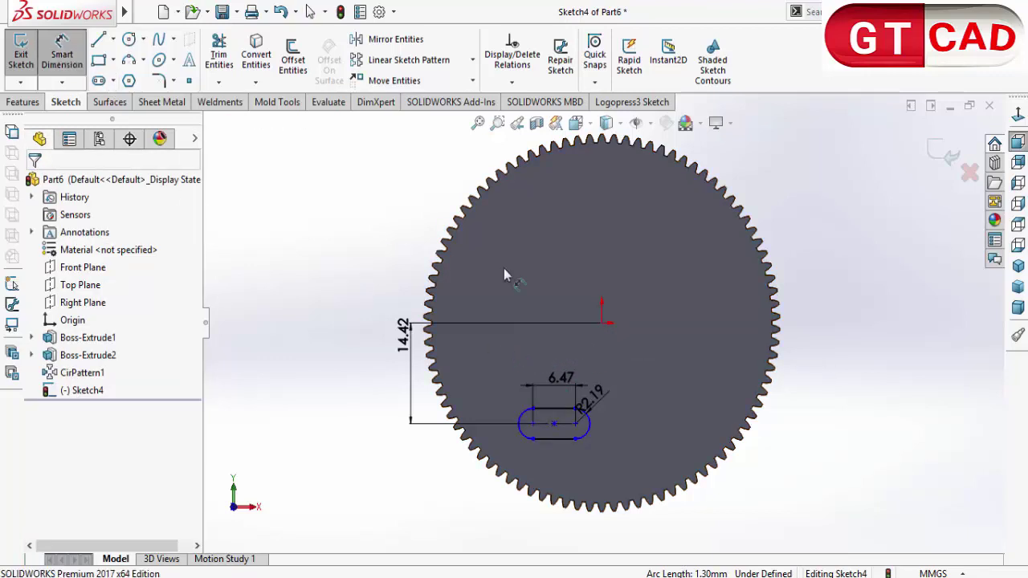
click(601, 322)
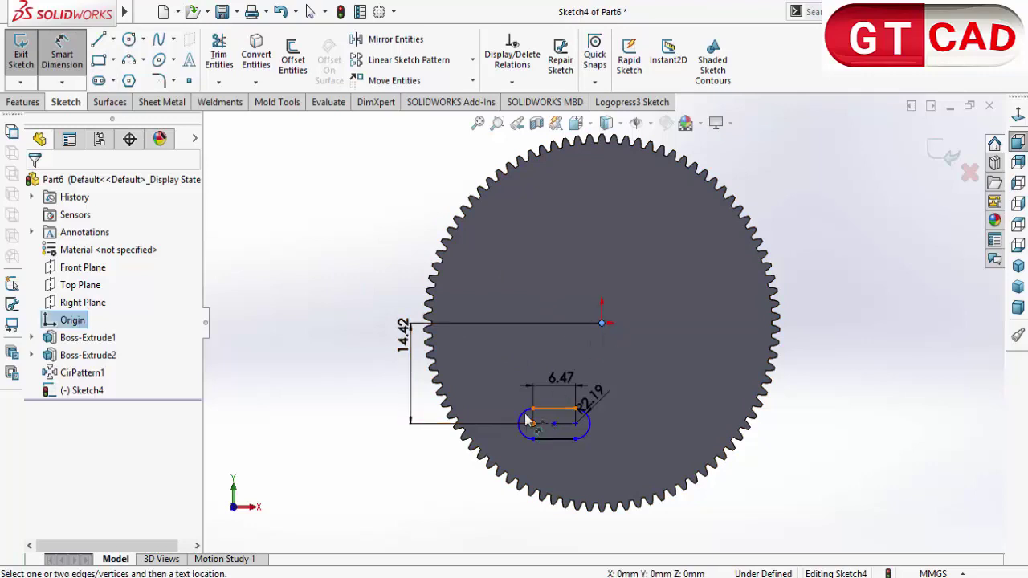
click(529, 420)
click(554, 299)
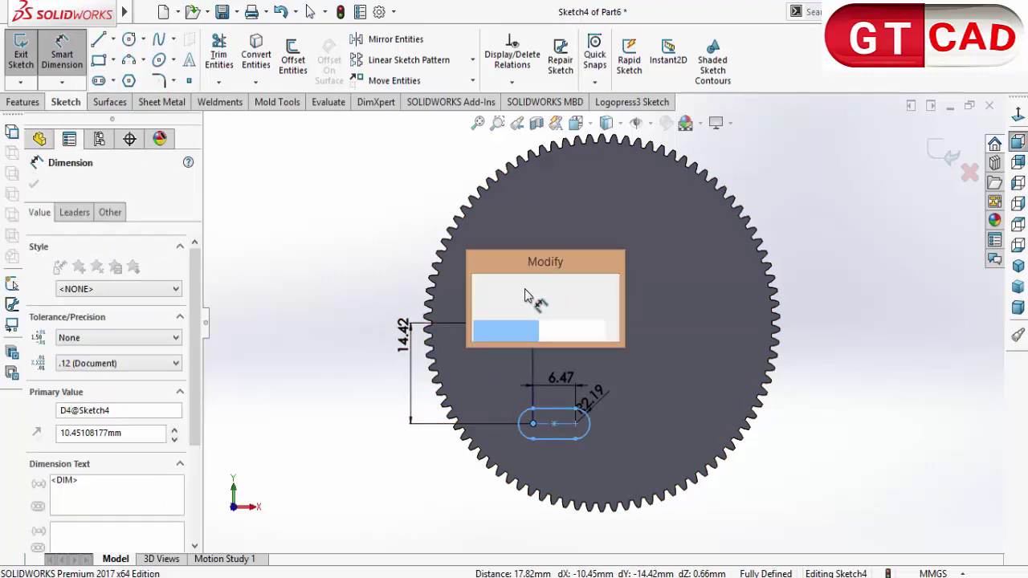
text(4.3)
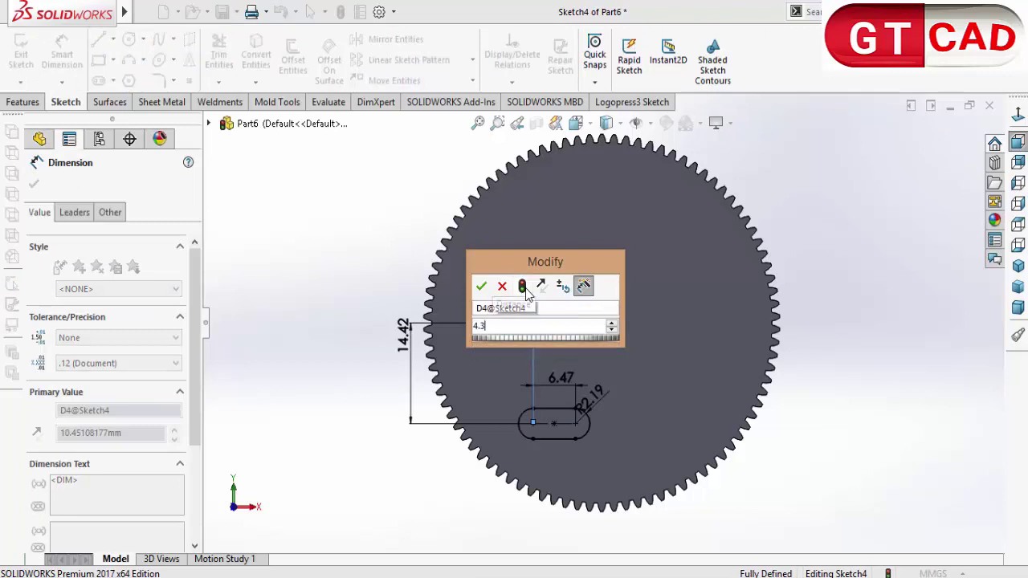
key(Return)
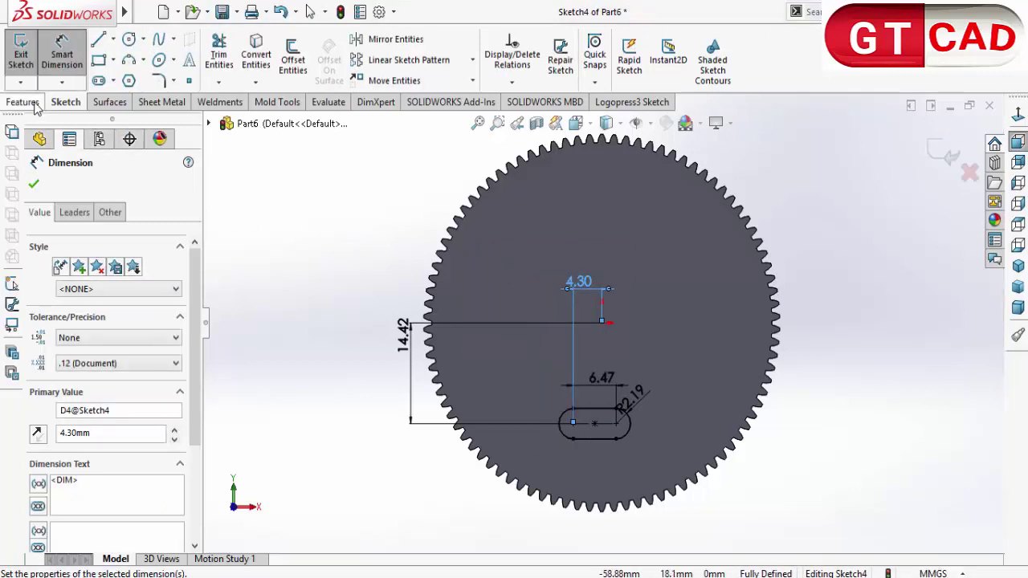
click(24, 102)
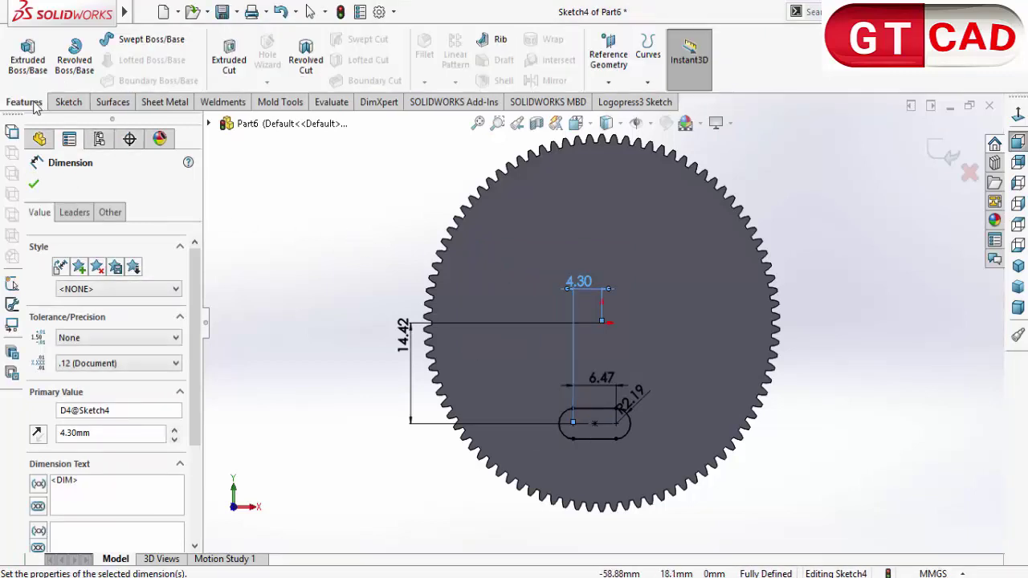
Step: Extruded Cut the slot sketch with Direction 1 set to Through All
click(232, 65)
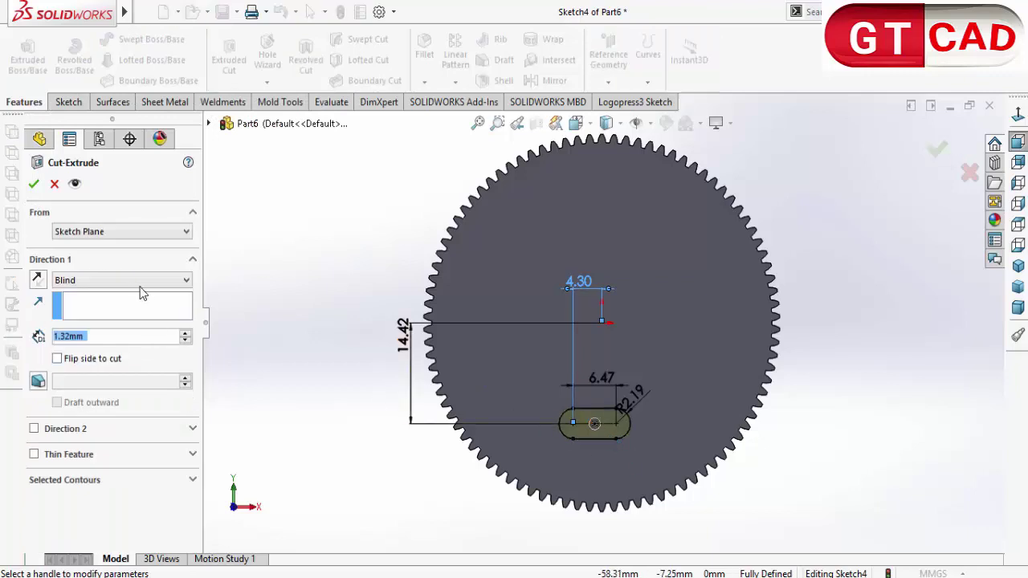
click(141, 281)
click(115, 306)
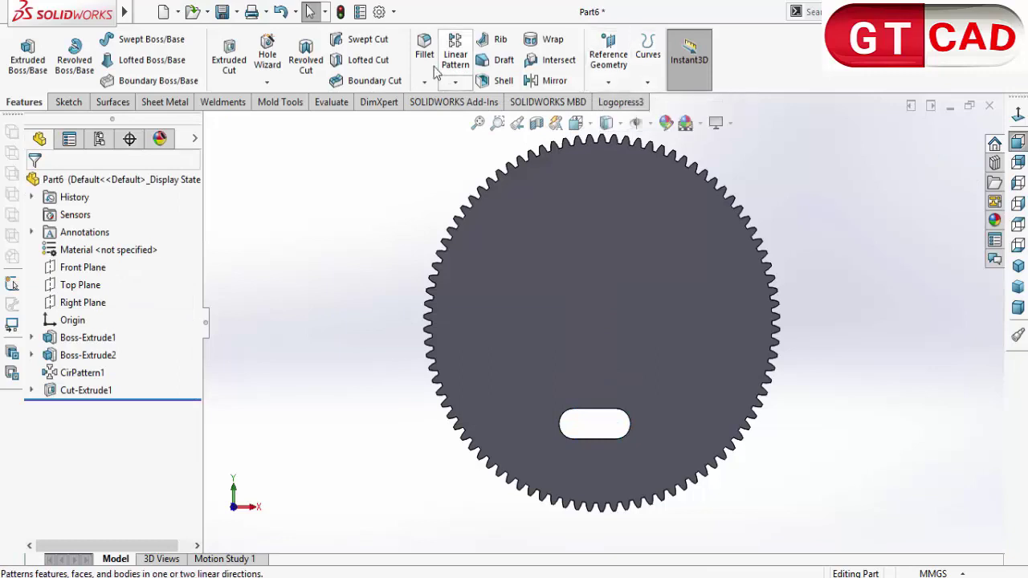
Step: Mirror Cut-Extrude1 about the Top Plane, then fit and orbit to check both slots
click(452, 83)
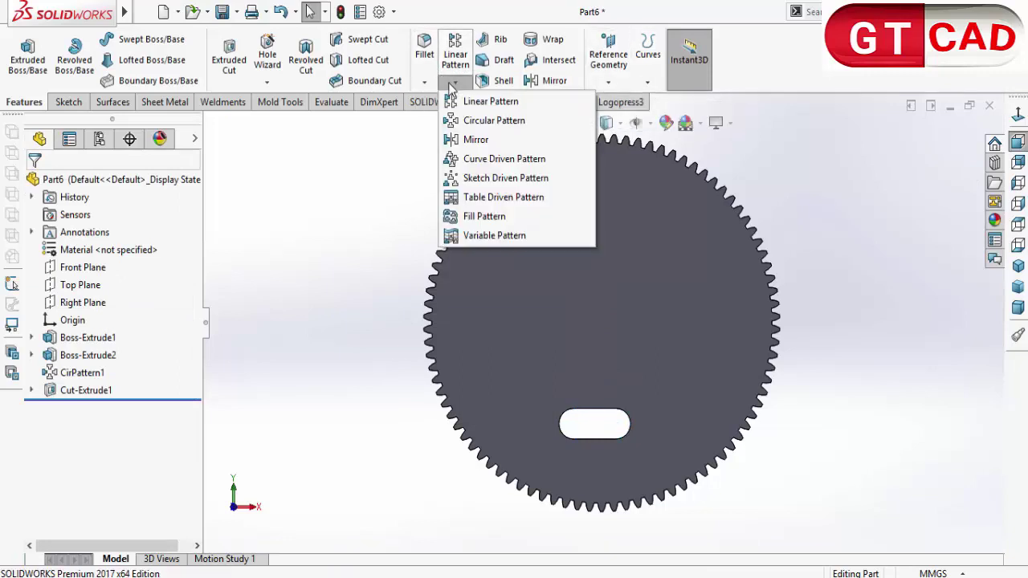
click(481, 138)
click(208, 123)
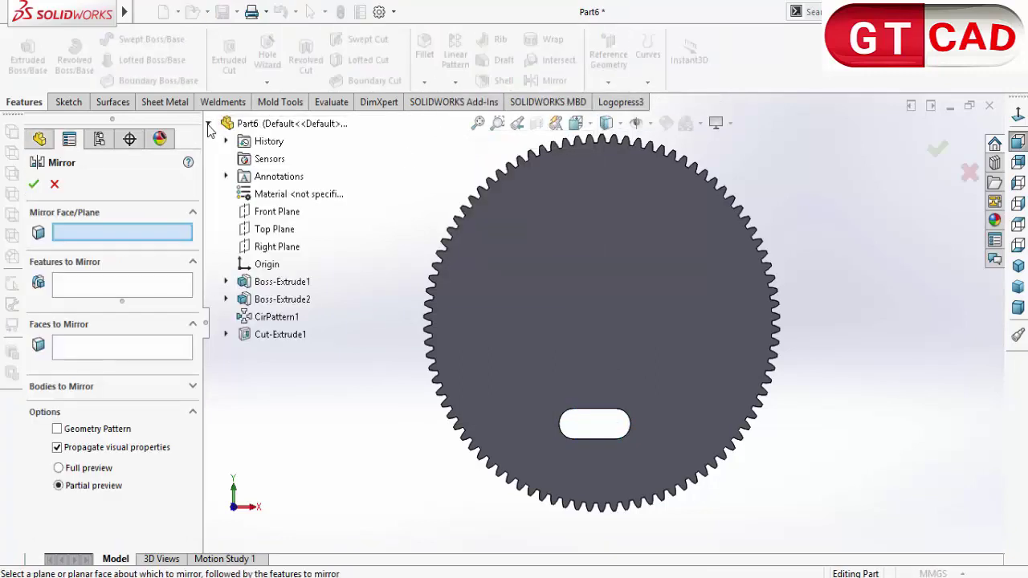
click(243, 232)
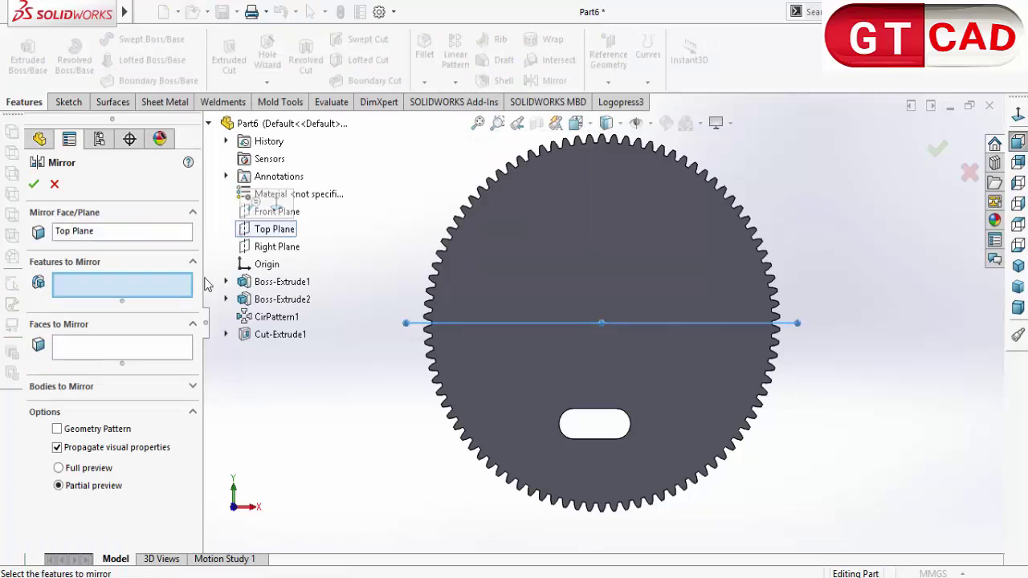
click(255, 334)
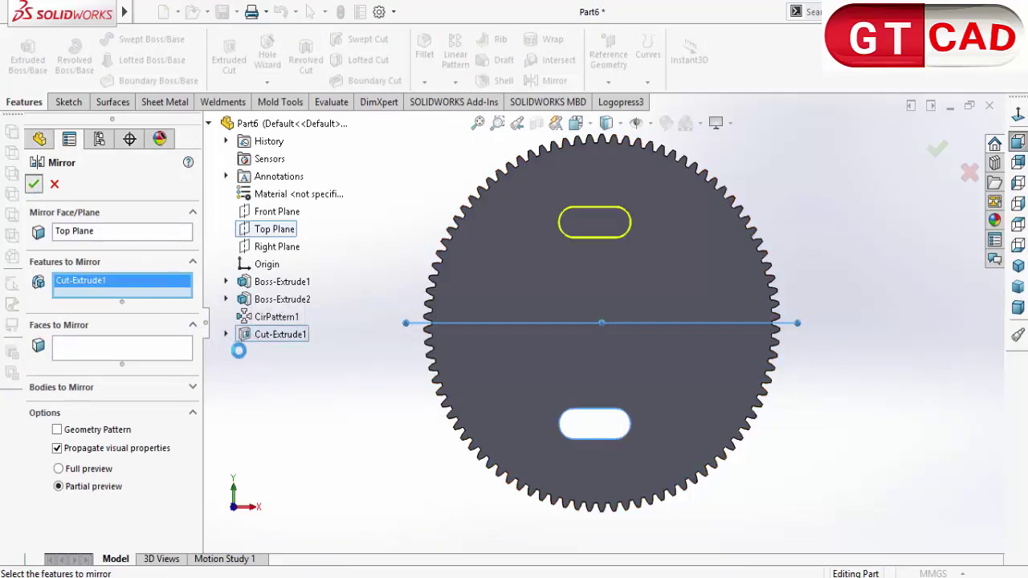
key(Return)
key(f)
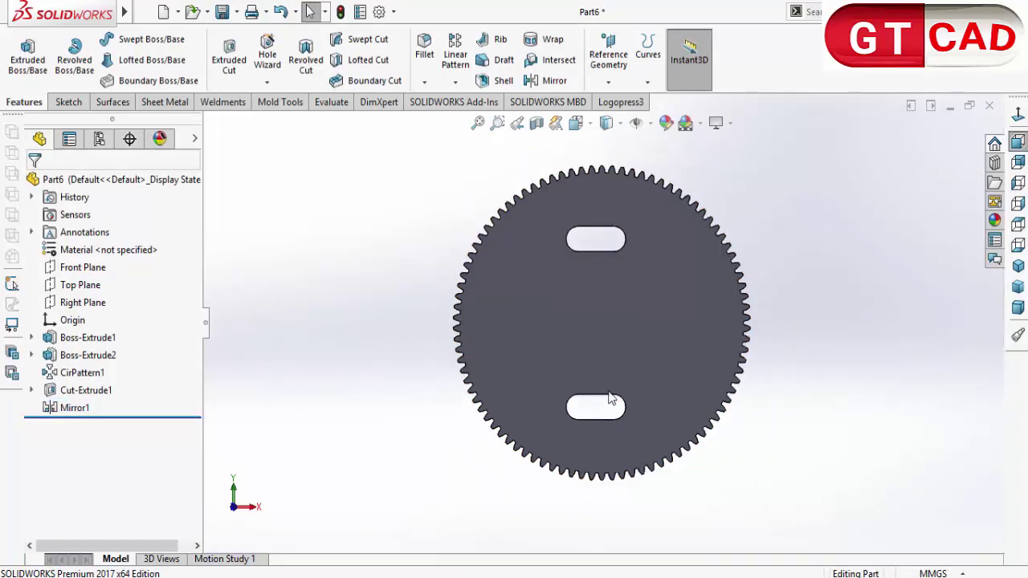
middle_drag(610, 399, 648, 388)
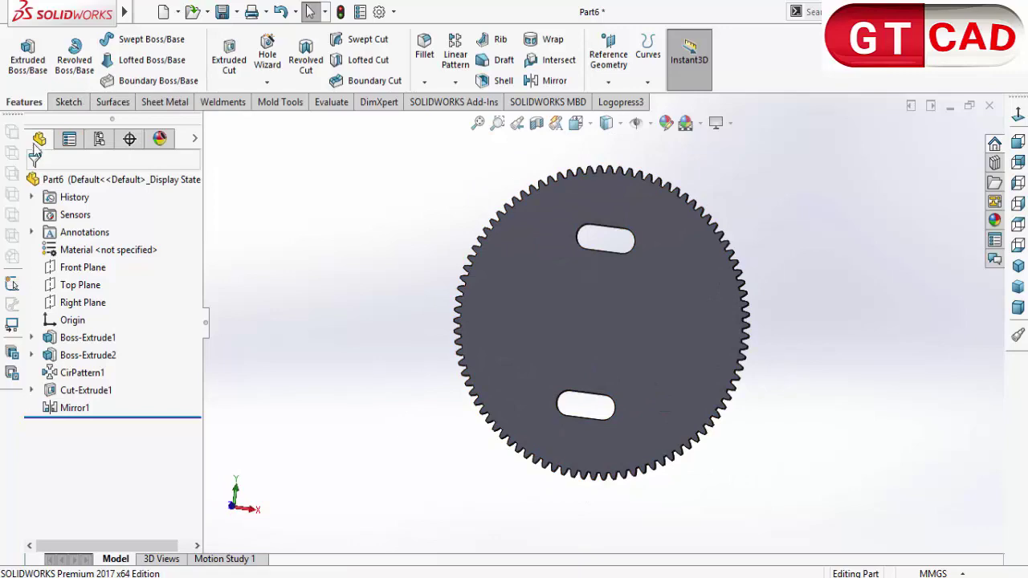
Step: Sketch a circle at the origin on the gear face with a 4.30 mm diameter
click(68, 102)
click(21, 50)
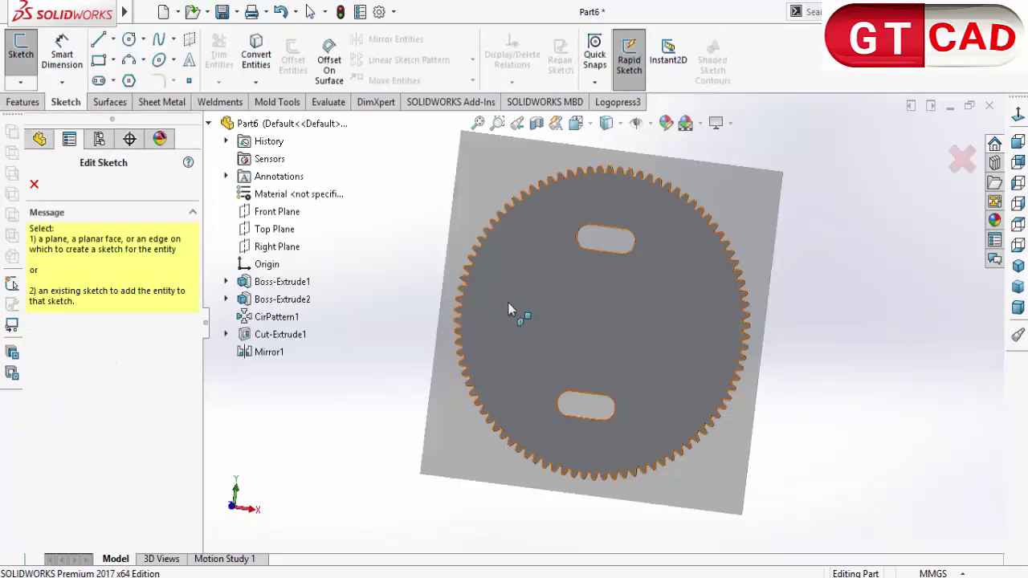
click(507, 309)
click(128, 38)
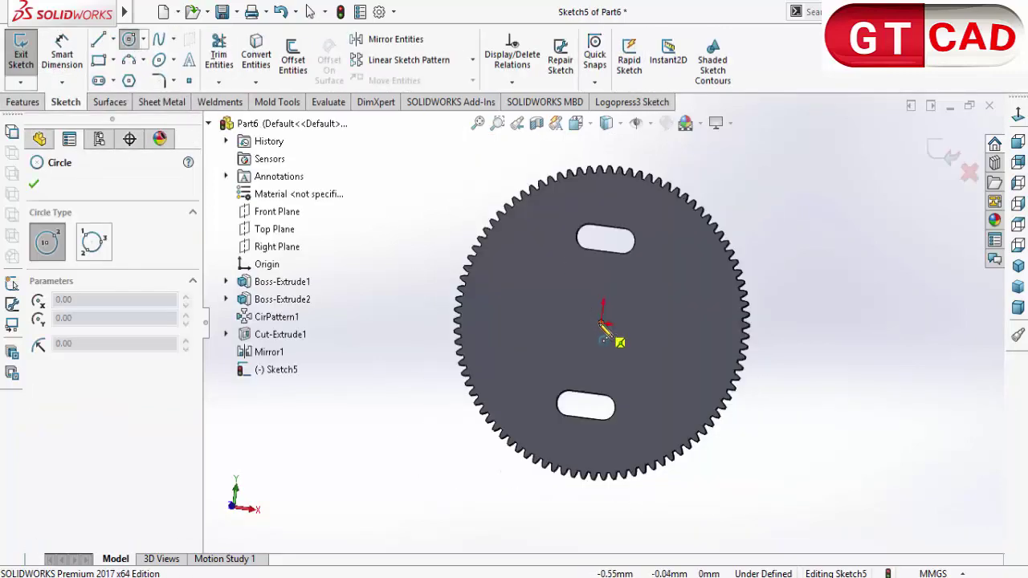
click(603, 323)
click(576, 328)
key(Escape)
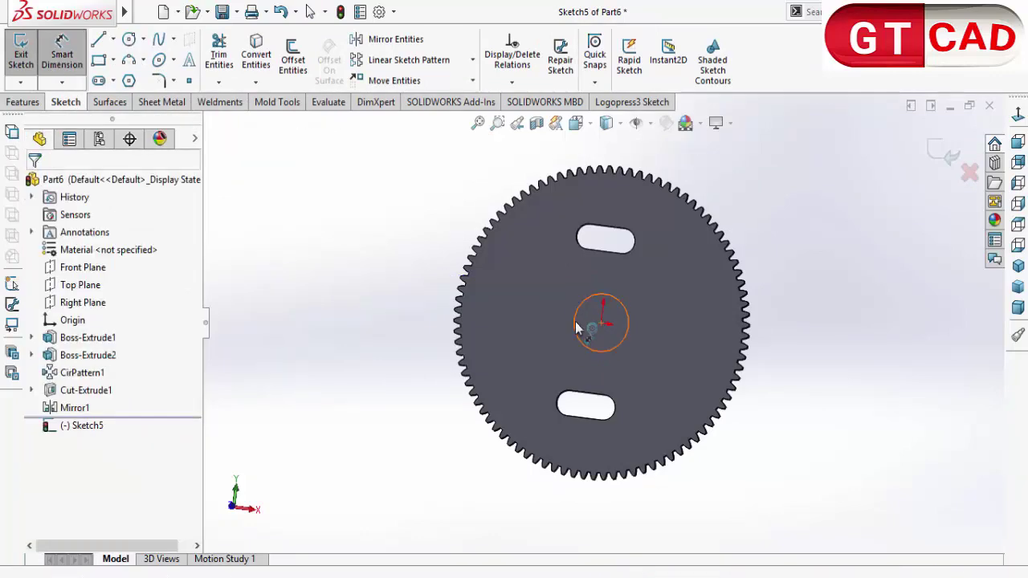
click(575, 327)
click(551, 332)
text(4.)
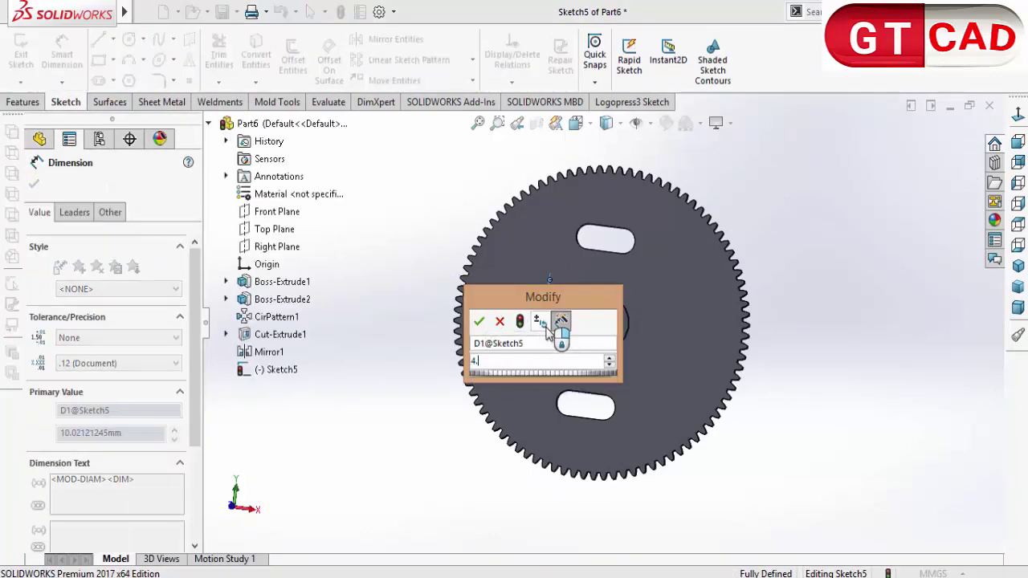
text(3)
key(Return)
Step: Cut the circle Through All with an Extruded Cut to form the central bore
click(23, 102)
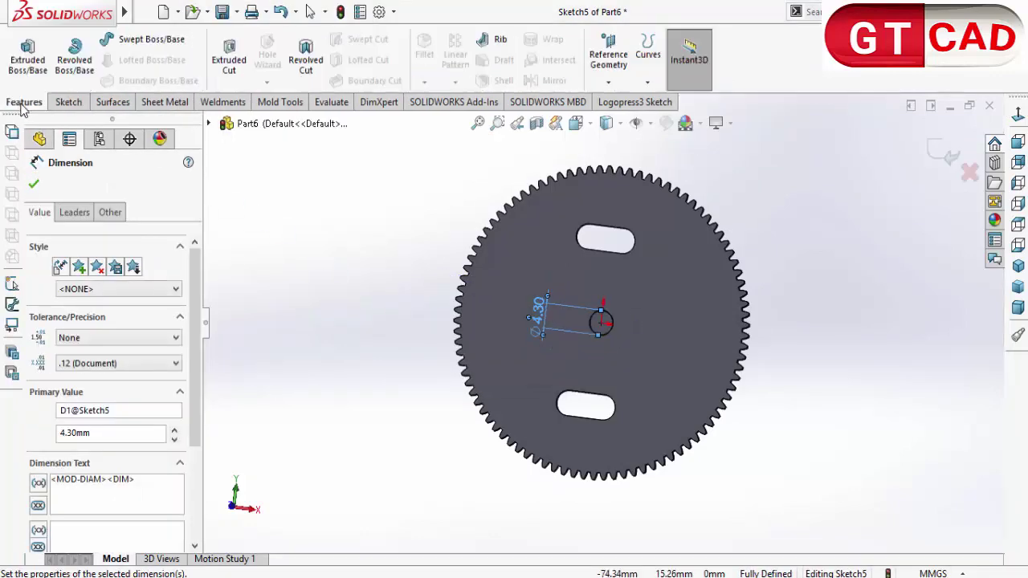
click(229, 52)
click(86, 279)
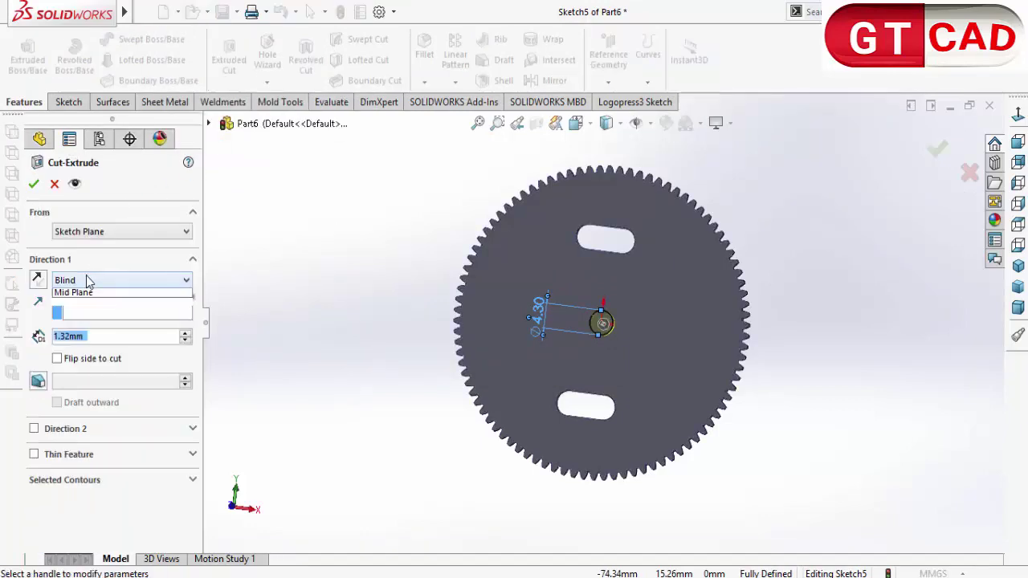
click(84, 301)
click(34, 183)
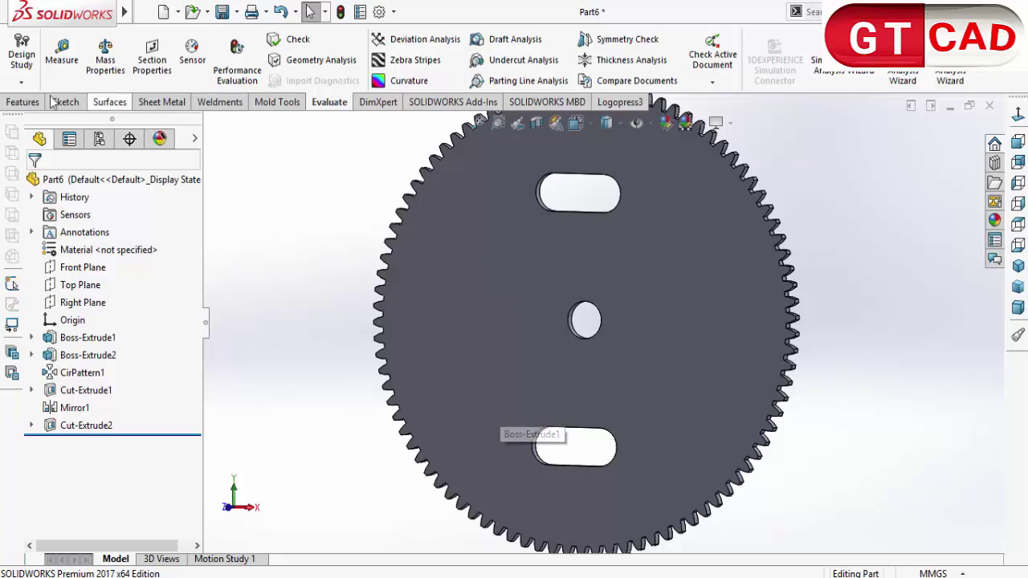
click(24, 102)
Step: Define a Hole Wizard Screw Clearance hole, M4 close fit, with custom diameter 4.38 mm
click(270, 51)
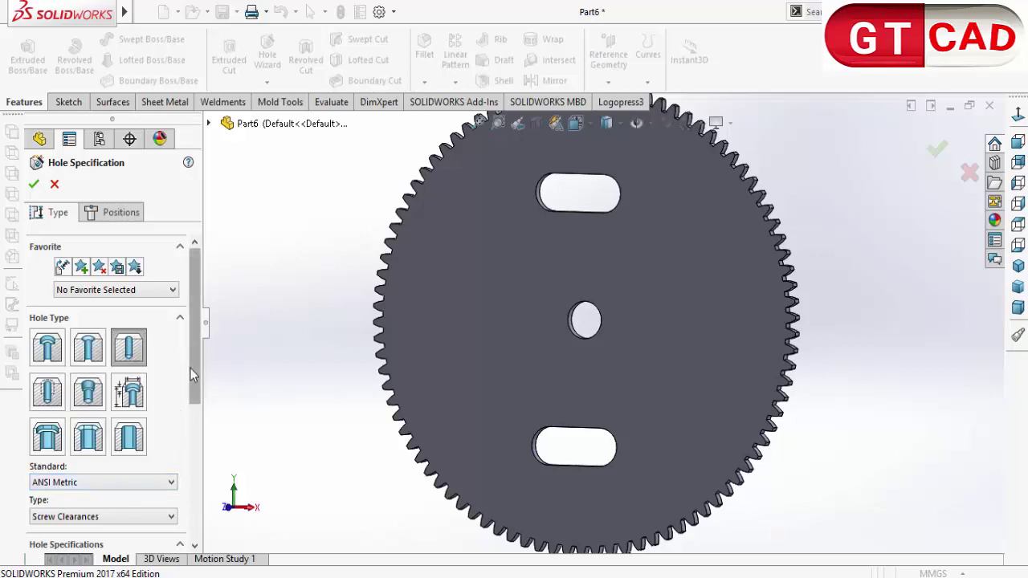
drag(191, 368, 192, 423)
click(95, 406)
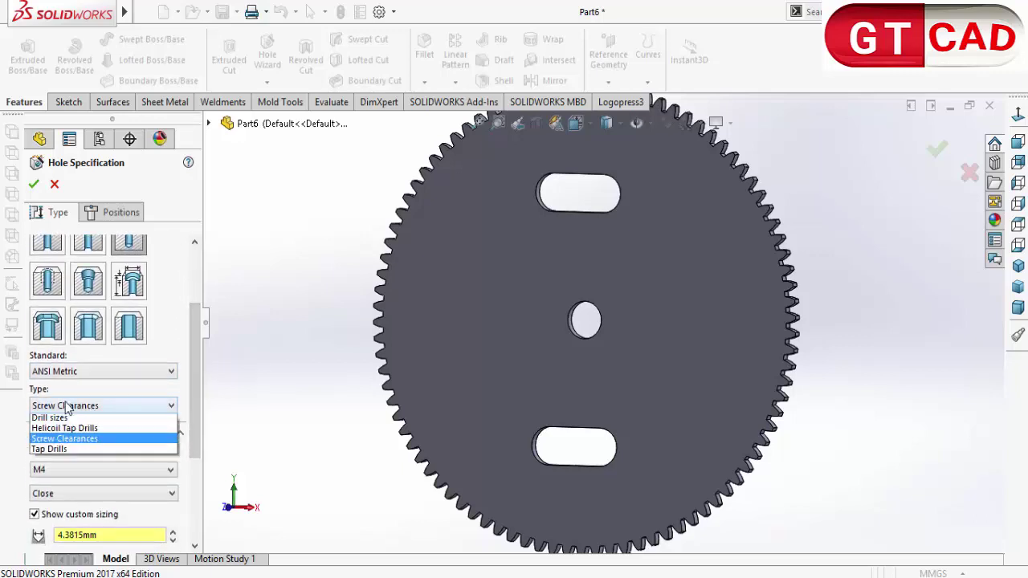
click(68, 406)
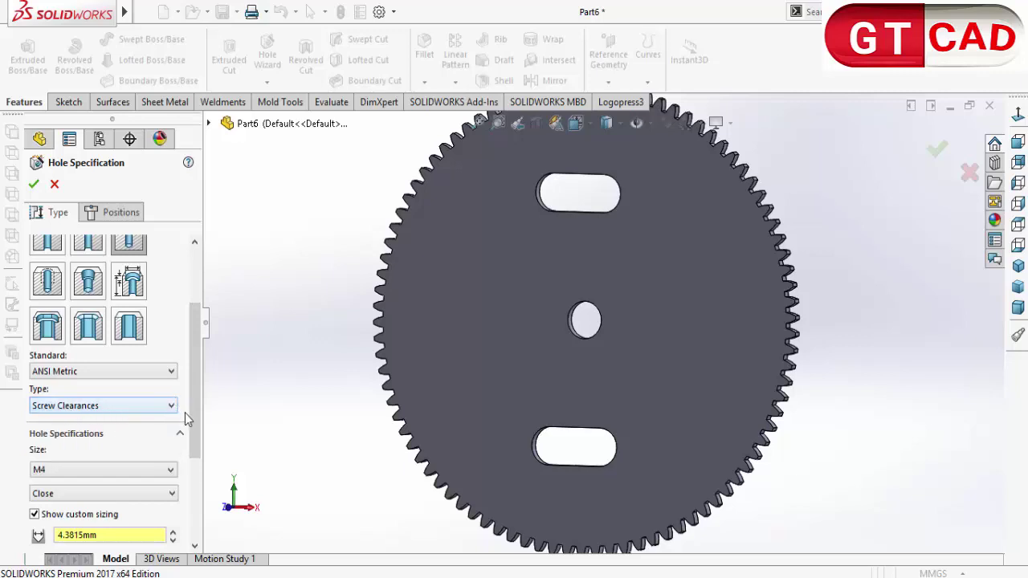
drag(191, 413, 190, 461)
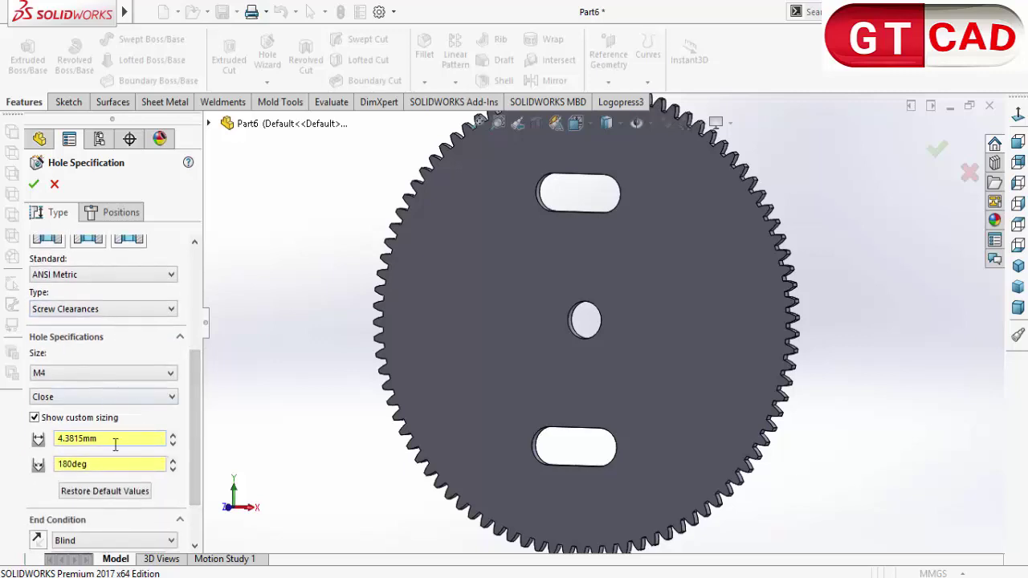
drag(193, 426, 189, 465)
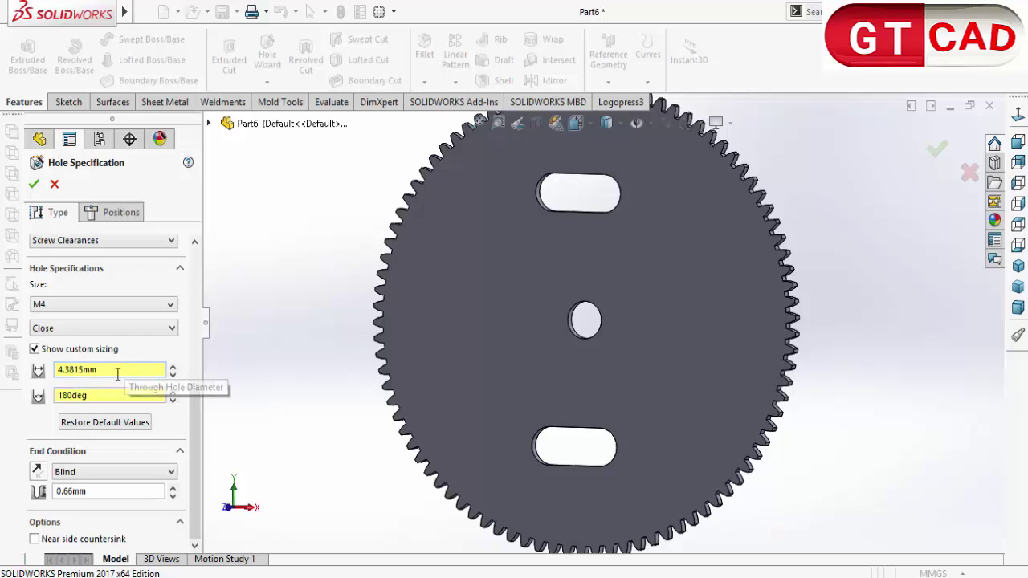
drag(117, 371, 16, 391)
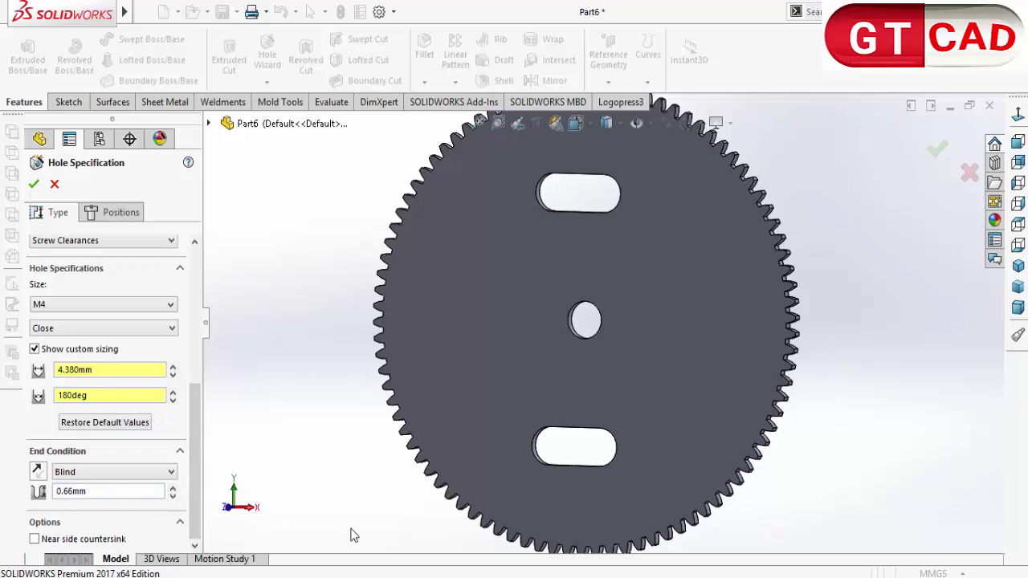
Step: Place the M4 clearance holes at the upper slot's left end and lower slot's right end
scroll(573, 228, down, 6)
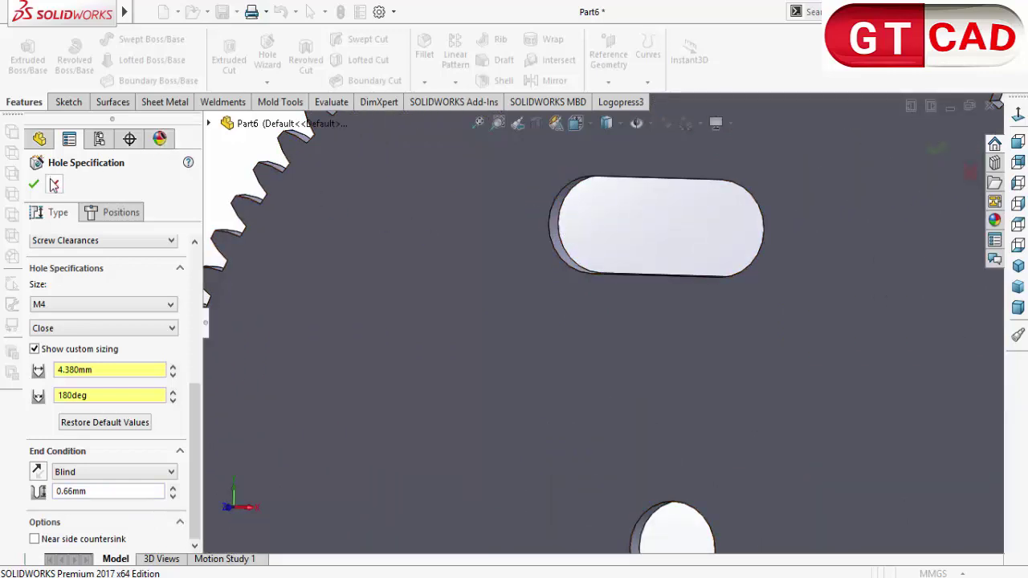
click(112, 212)
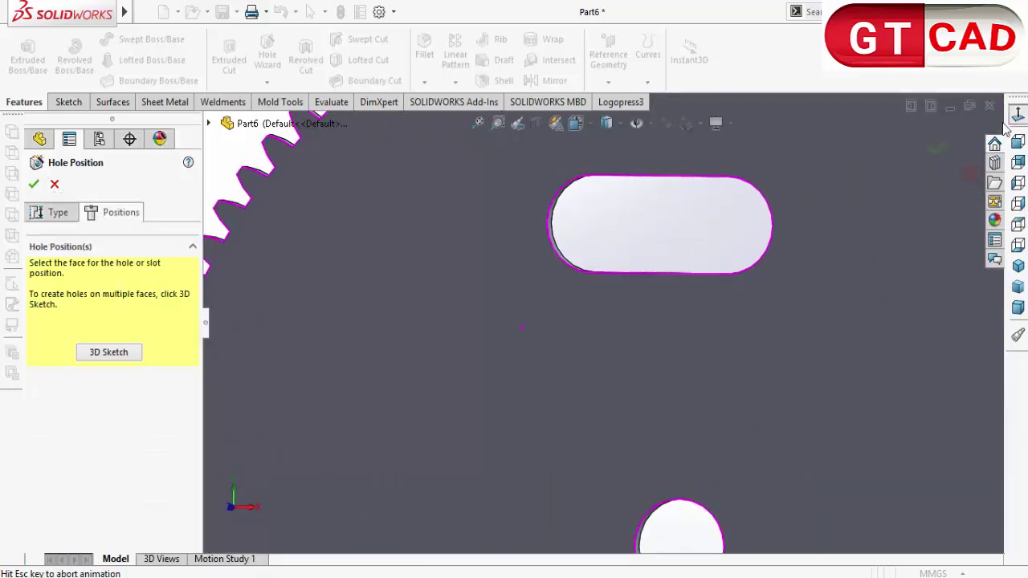
click(110, 359)
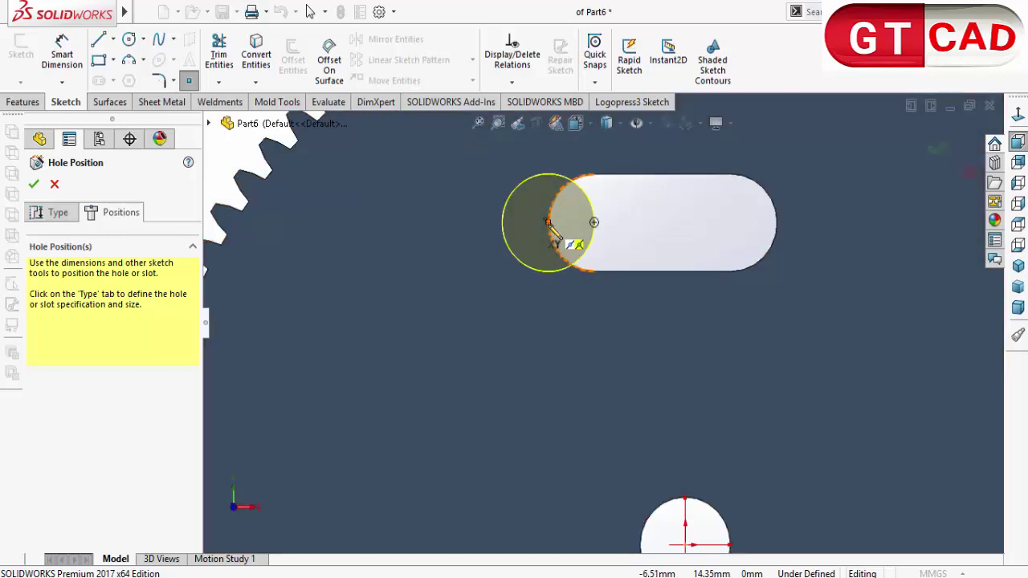
click(548, 223)
scroll(615, 309, up, 5)
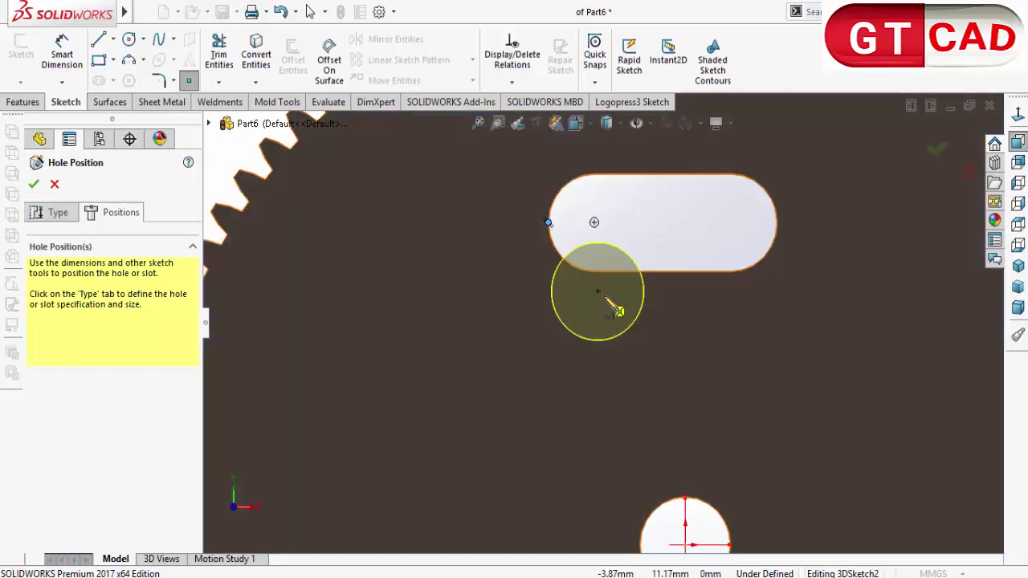
scroll(613, 329, up, 3)
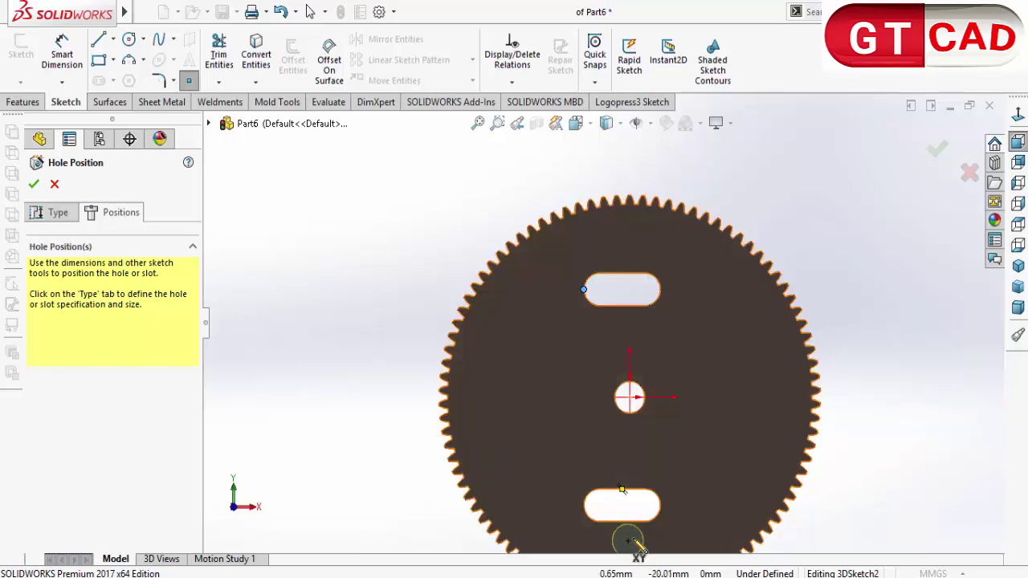
scroll(667, 492, down, 4)
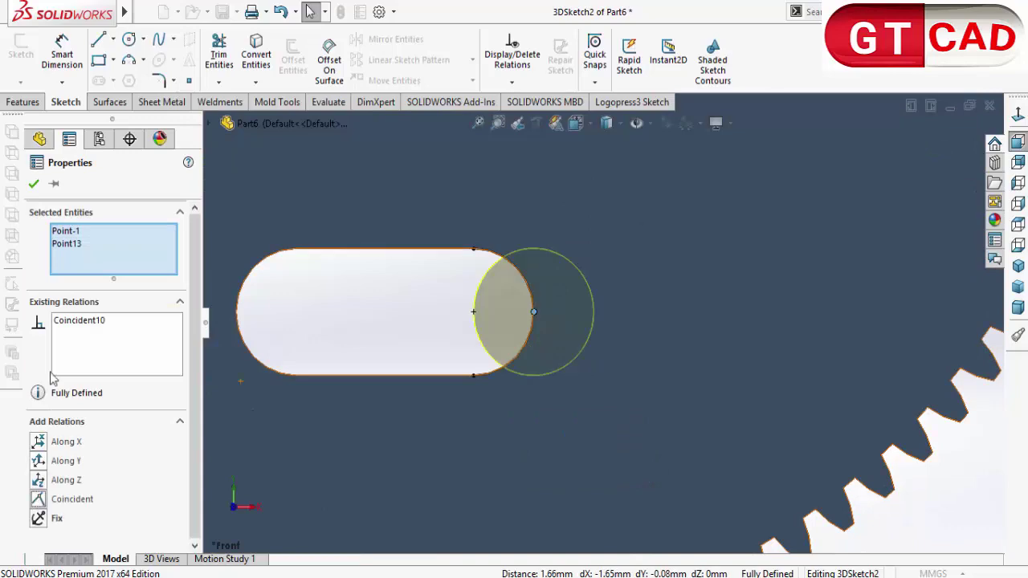
click(33, 185)
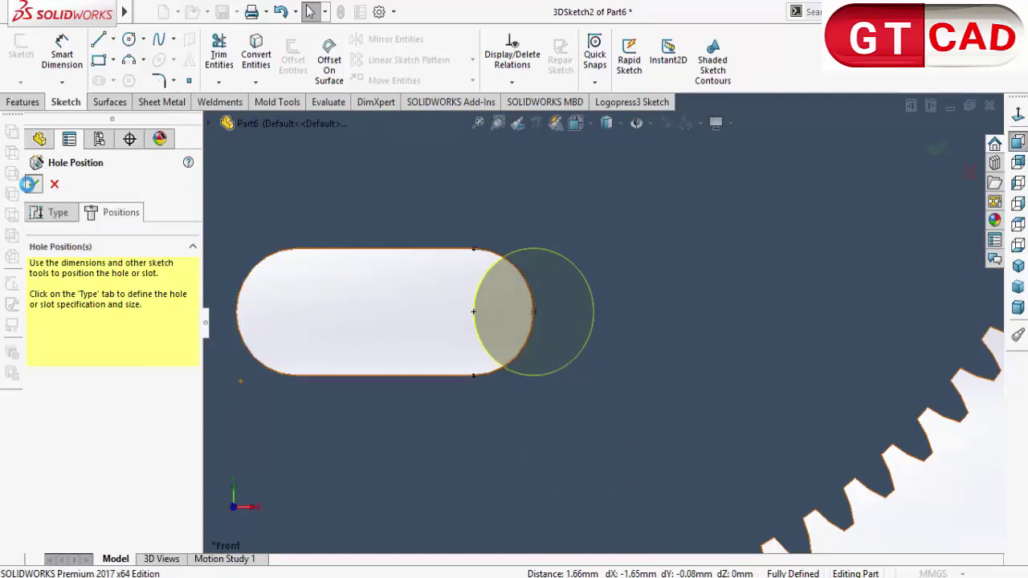
click(31, 184)
Step: Start a sketch on the upper hole's bottom face, viewed Normal To
key(f)
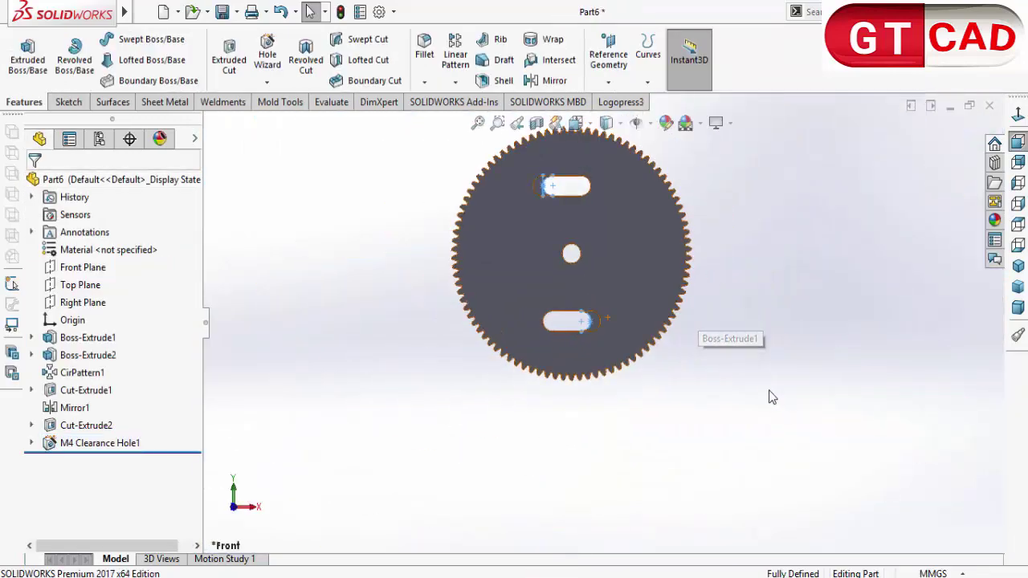
scroll(605, 261, down, 5)
middle_drag(599, 170, 574, 145)
scroll(546, 207, down, 5)
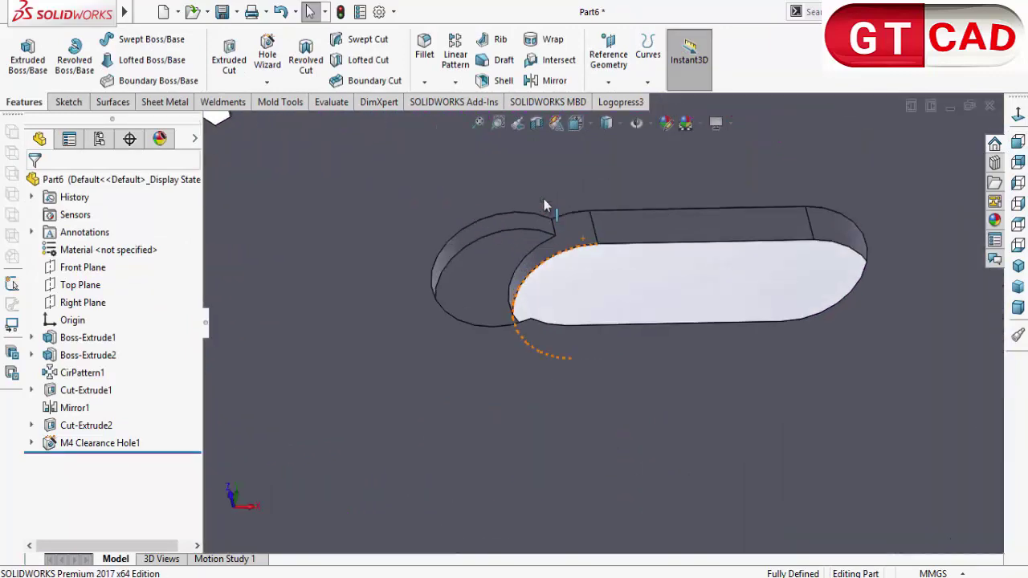
scroll(550, 225, up, 4)
click(66, 102)
click(6, 50)
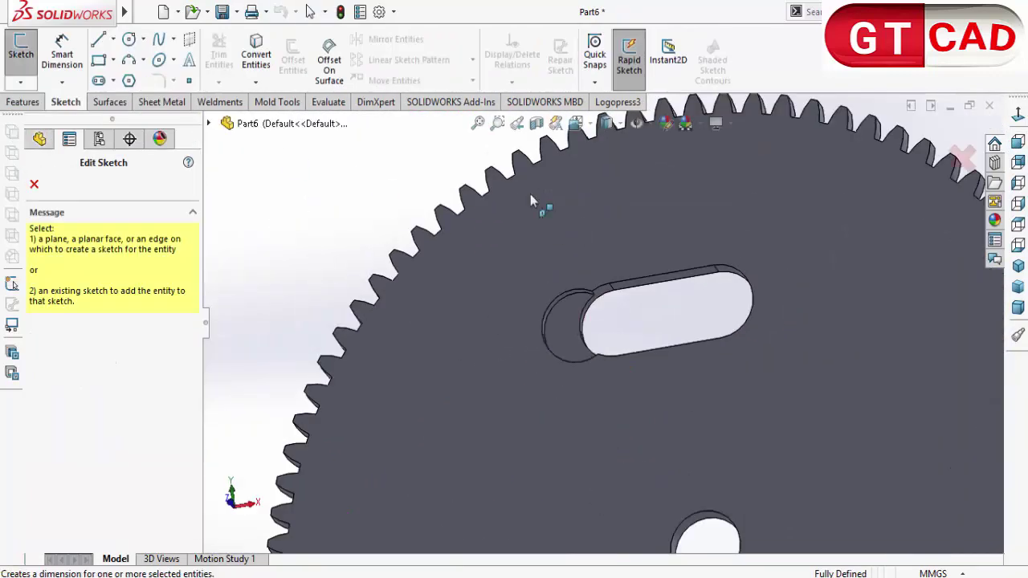
click(570, 318)
click(1017, 141)
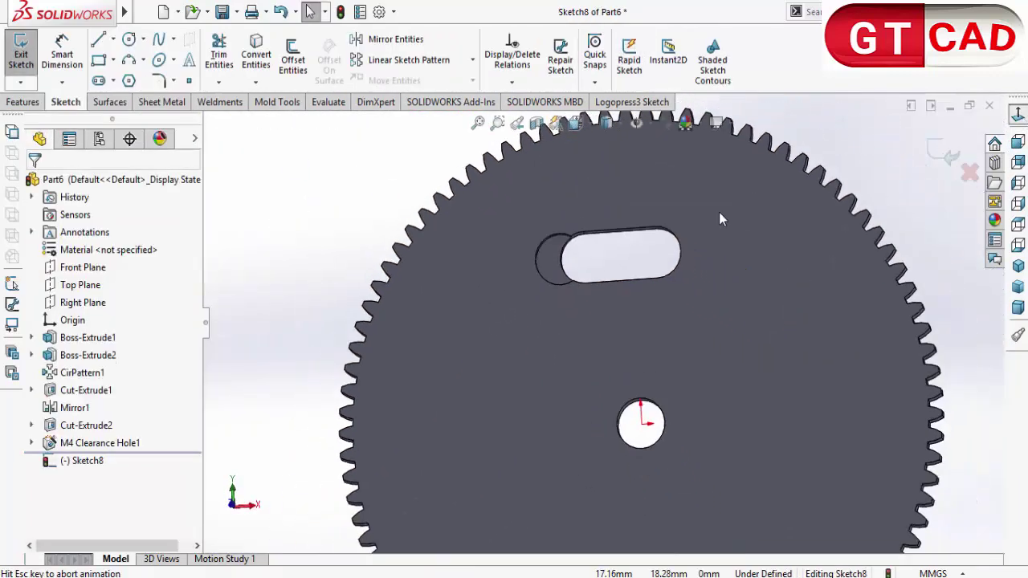
Step: Draw a small circle centred on the upper clearance hole
click(128, 38)
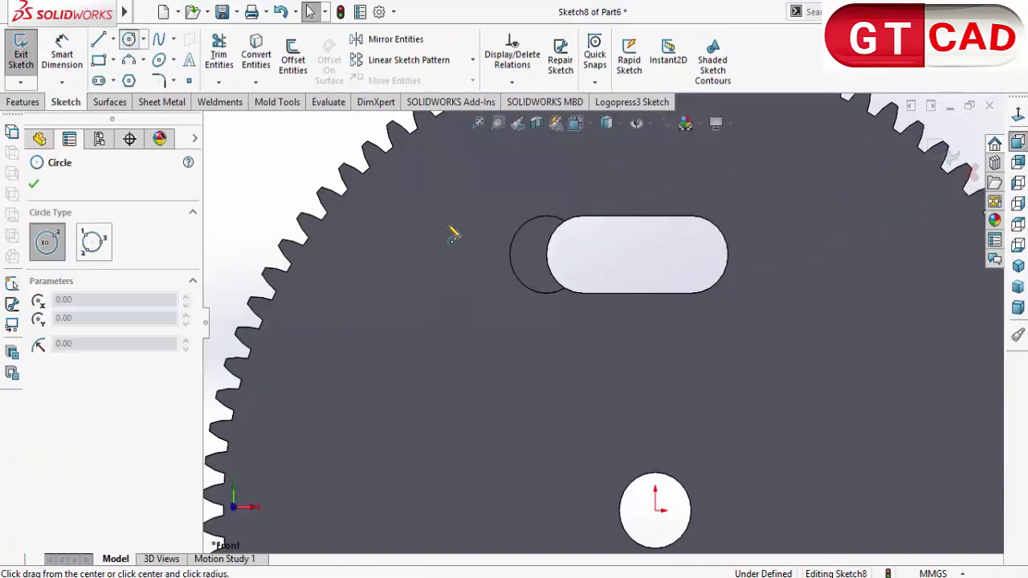
scroll(452, 232, down, 4)
click(648, 298)
click(649, 321)
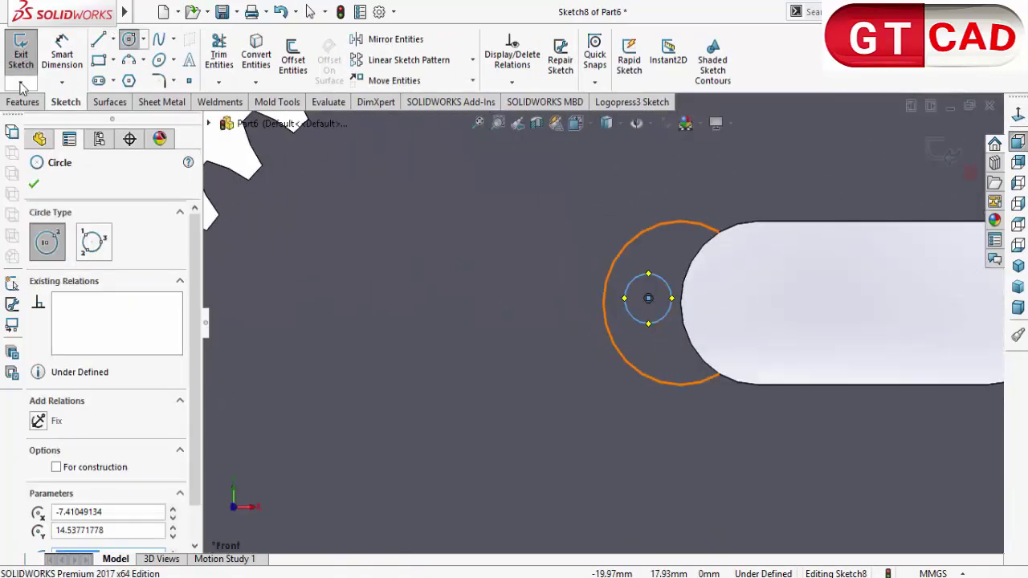
key(Escape)
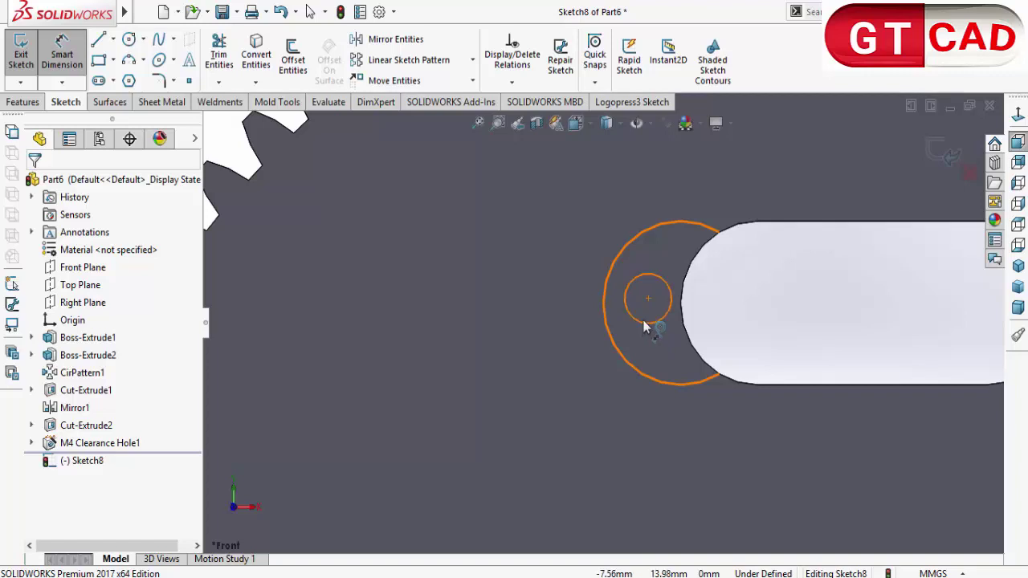
Step: Dimension the small circle's diameter to 0.90 mm
click(644, 322)
click(522, 347)
text(0)
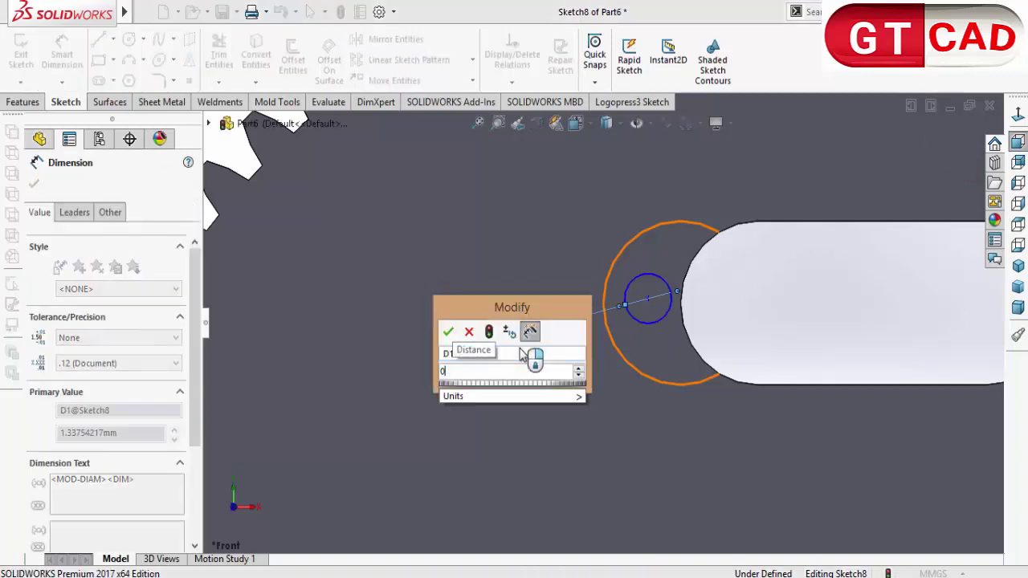
text(.6)
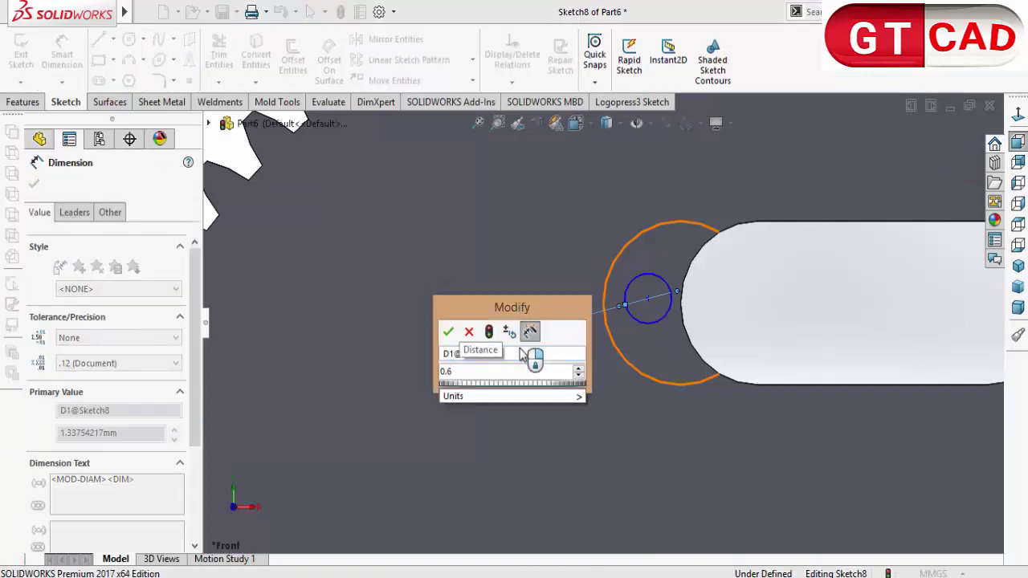
key(Return)
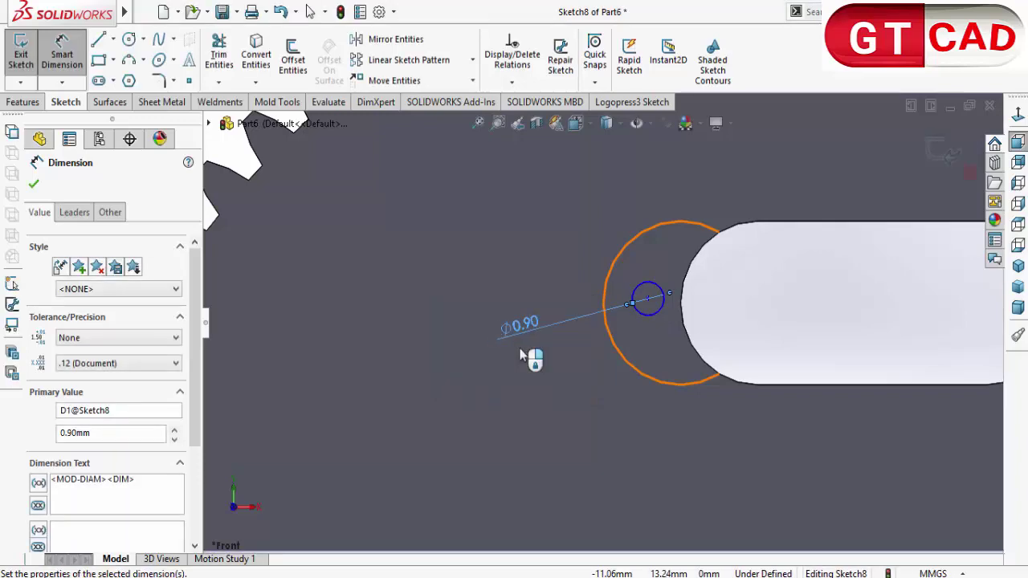
scroll(592, 436, up, 5)
scroll(654, 509, down, 5)
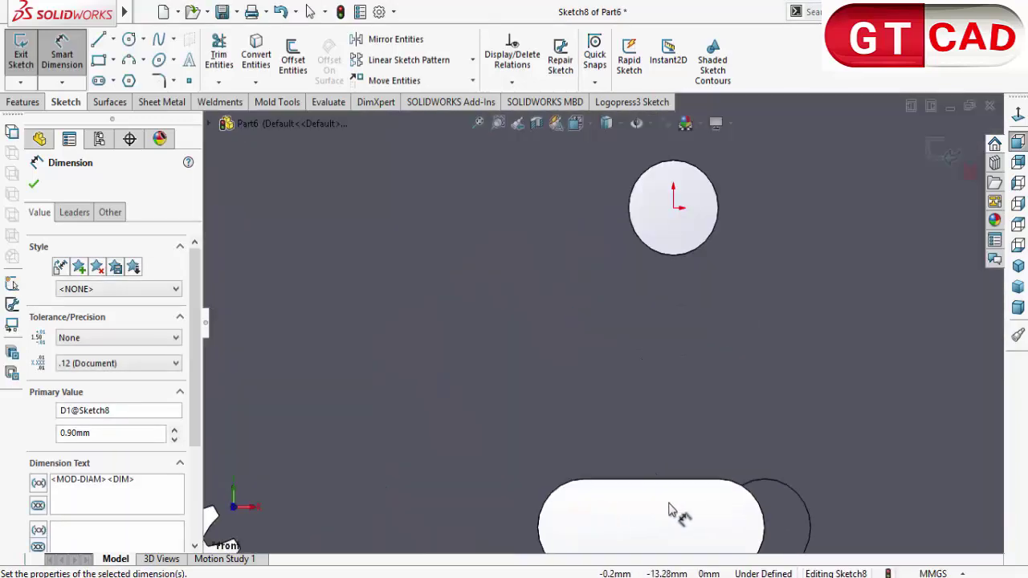
key(f)
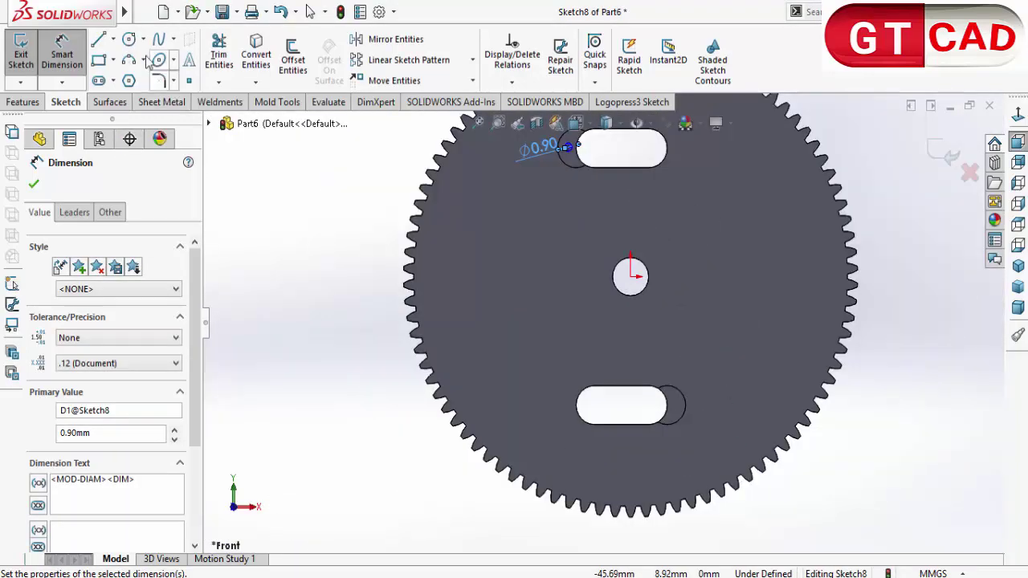
click(128, 38)
scroll(683, 410, down, 5)
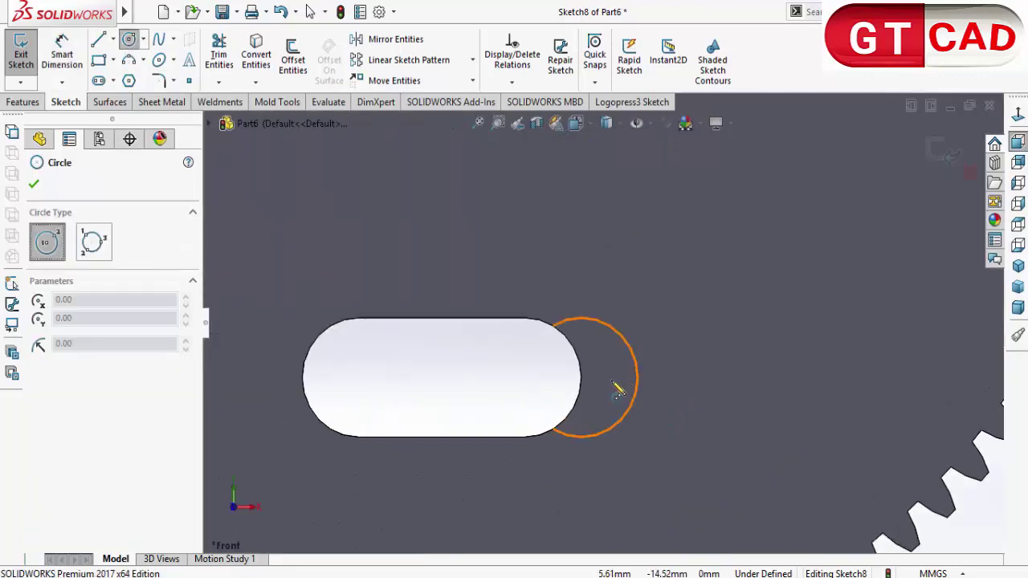
Step: Draw a second small circle centred on the lower clearance hole
click(605, 378)
click(614, 387)
key(d)
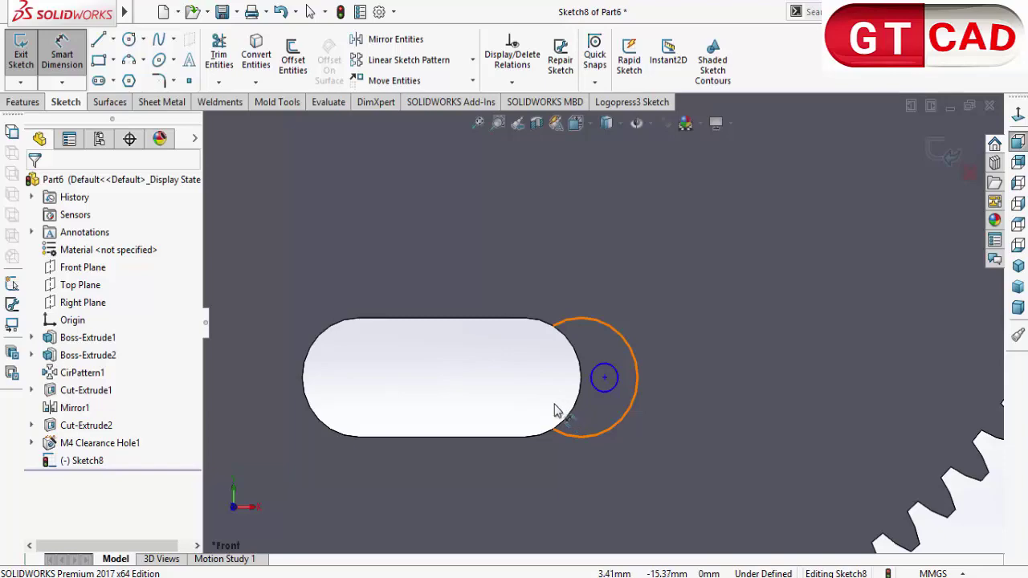
key(Escape)
Step: Add an Equal relation between the two small circles
click(612, 398)
scroll(598, 410, up, 10)
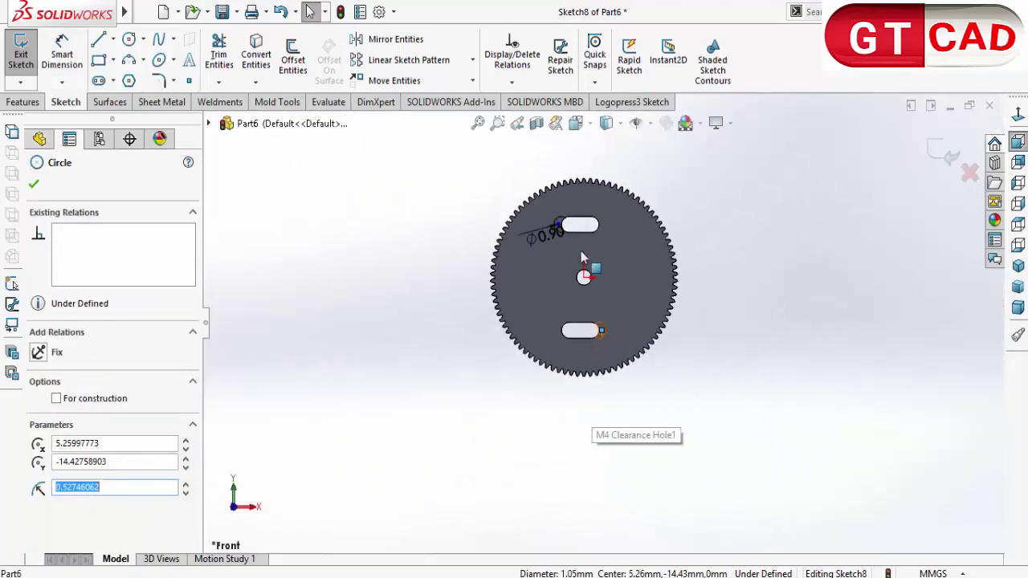
scroll(529, 203, down, 8)
ctrl+click(510, 222)
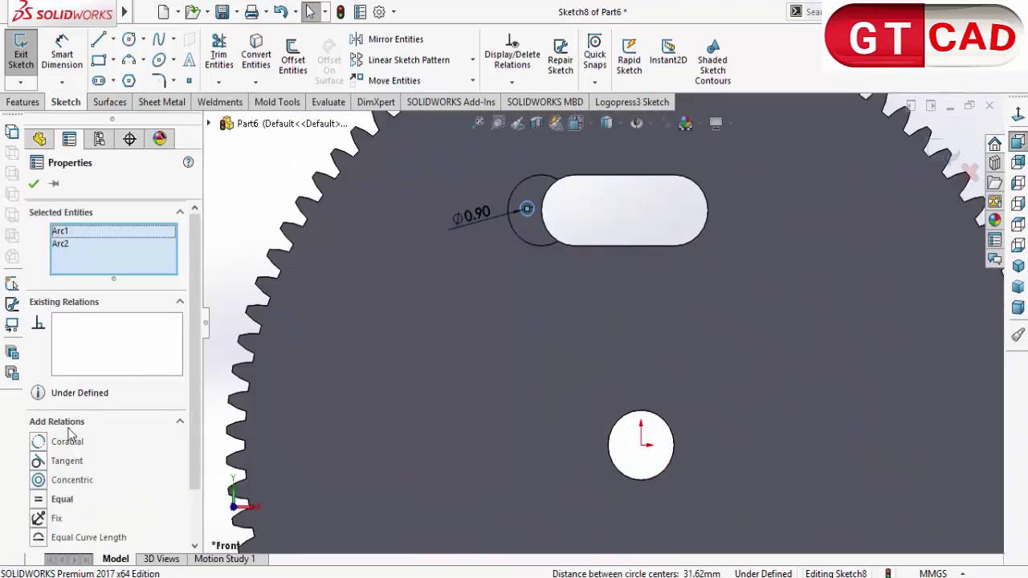
click(40, 501)
scroll(498, 516, up, 6)
click(405, 335)
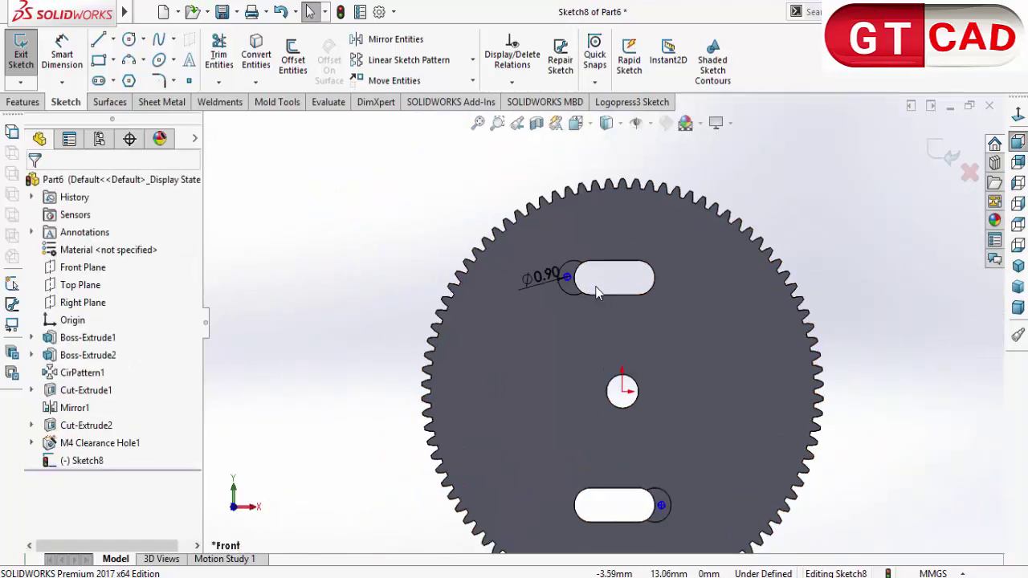
scroll(525, 295, down, 8)
scroll(525, 295, down, 3)
Step: Draw a horizontal centerline from the small circle's centre to the slot's arc end
click(637, 326)
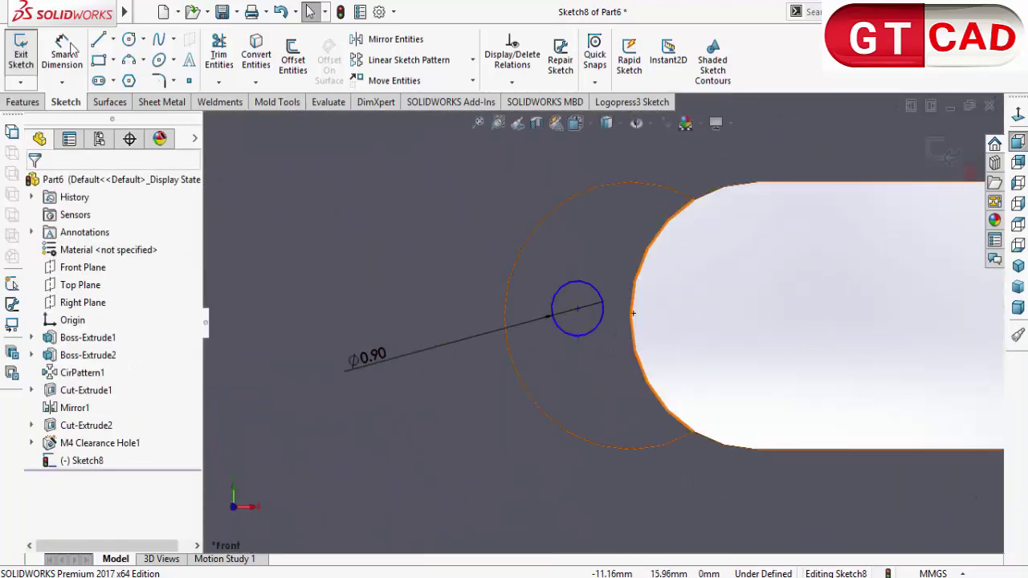
click(113, 38)
click(135, 78)
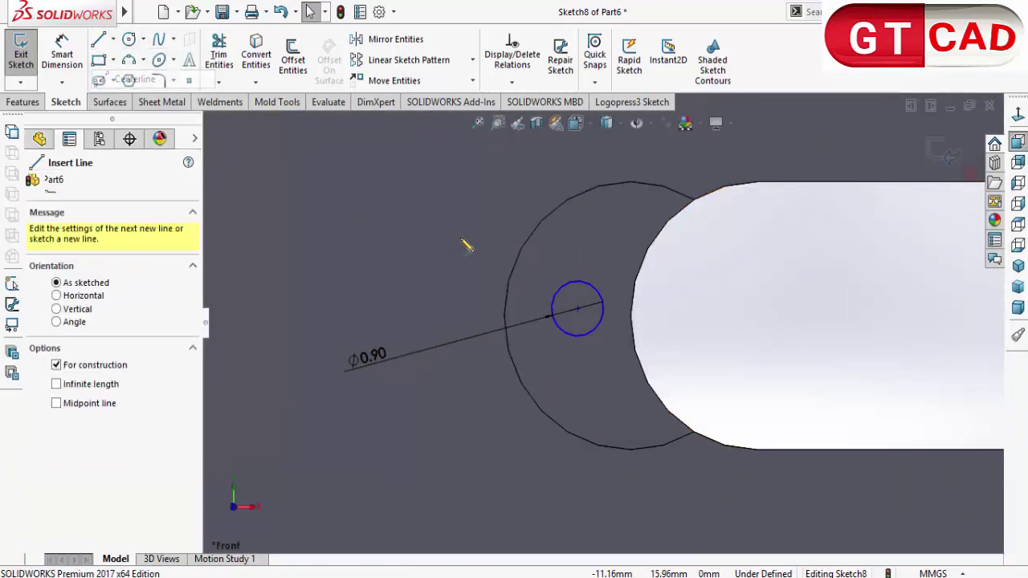
click(577, 308)
click(631, 315)
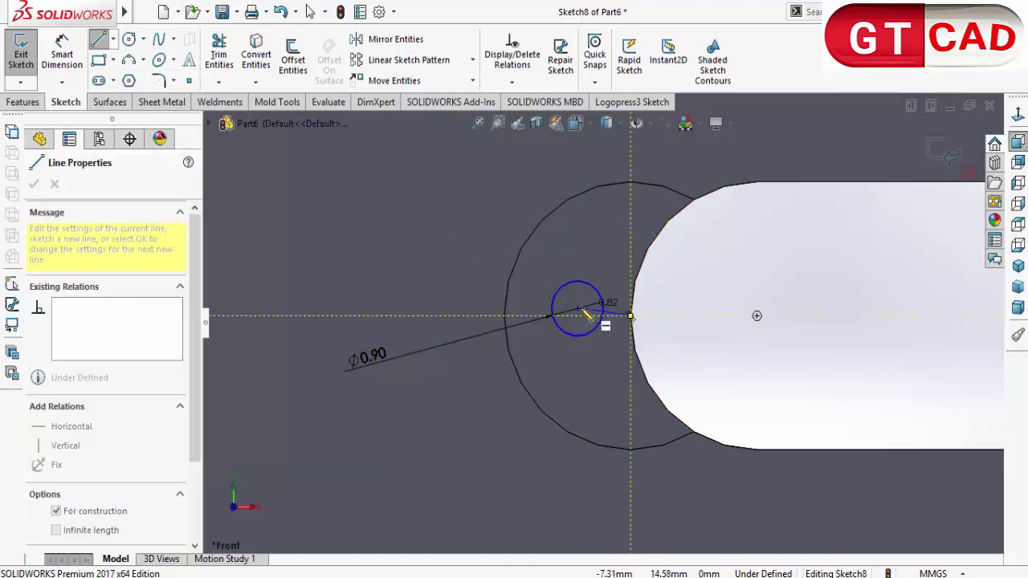
right_click(594, 319)
click(600, 315)
click(595, 310)
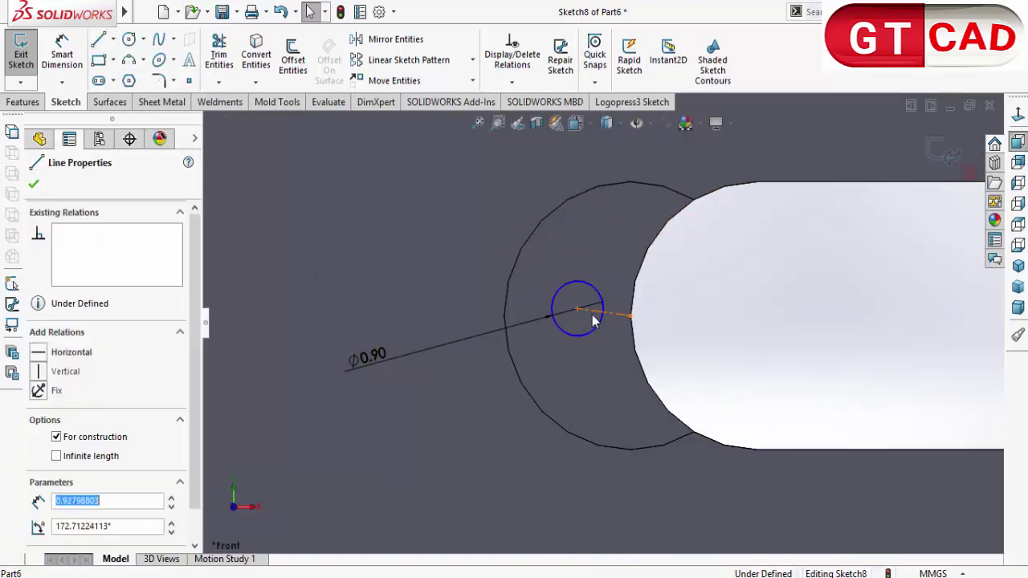
click(38, 351)
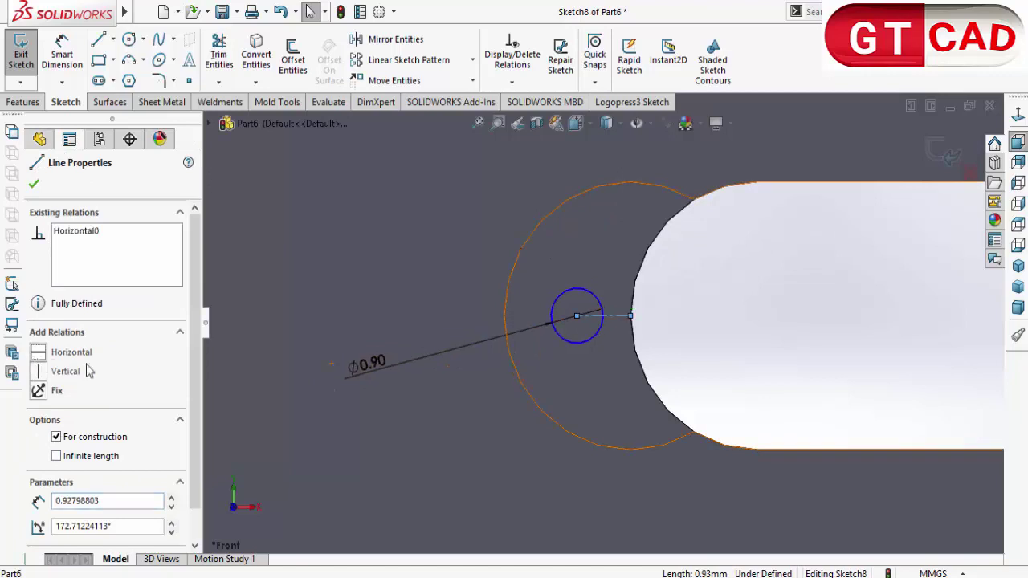
scroll(600, 322, up, 5)
key(Escape)
scroll(600, 321, down, 5)
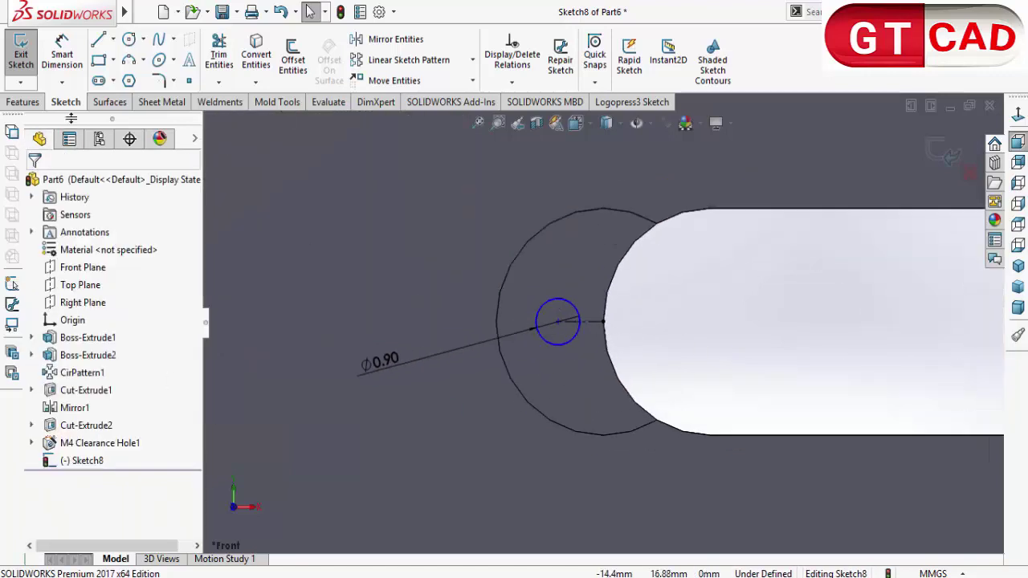
Step: Dimension that centerline to 1 mm
click(62, 54)
click(585, 325)
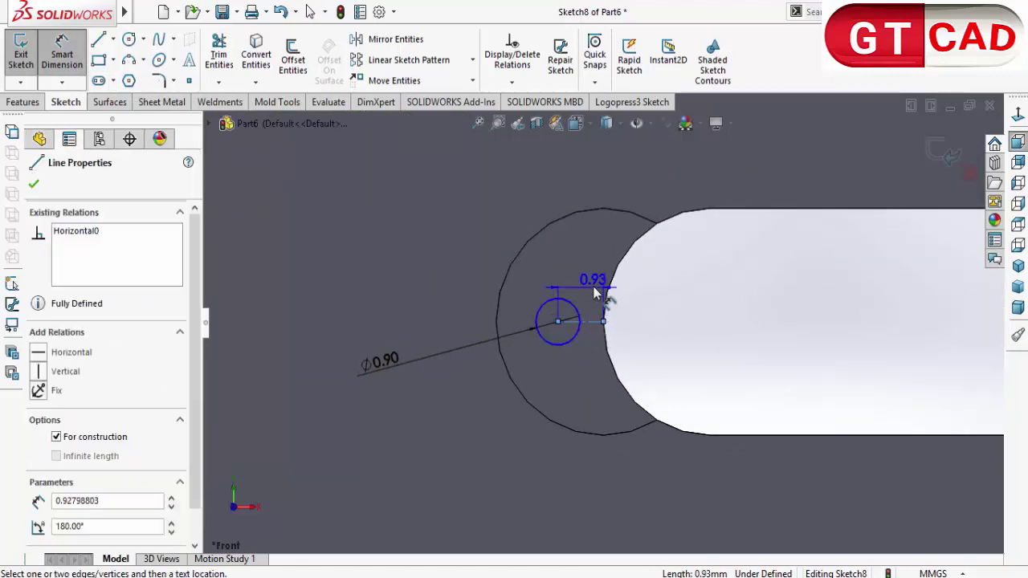
click(595, 281)
text(1)
key(Return)
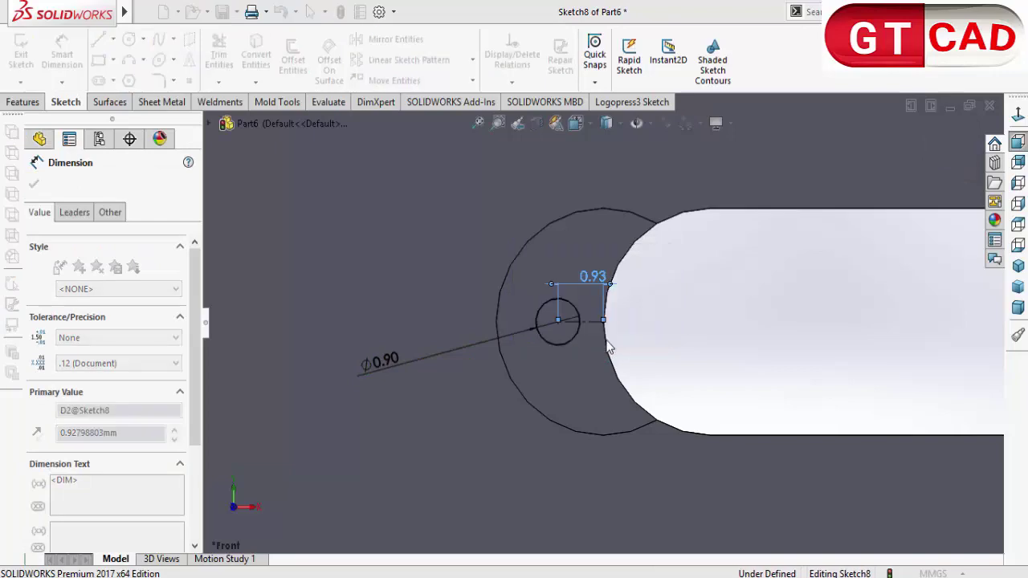
scroll(723, 362, up, 5)
scroll(663, 450, down, 8)
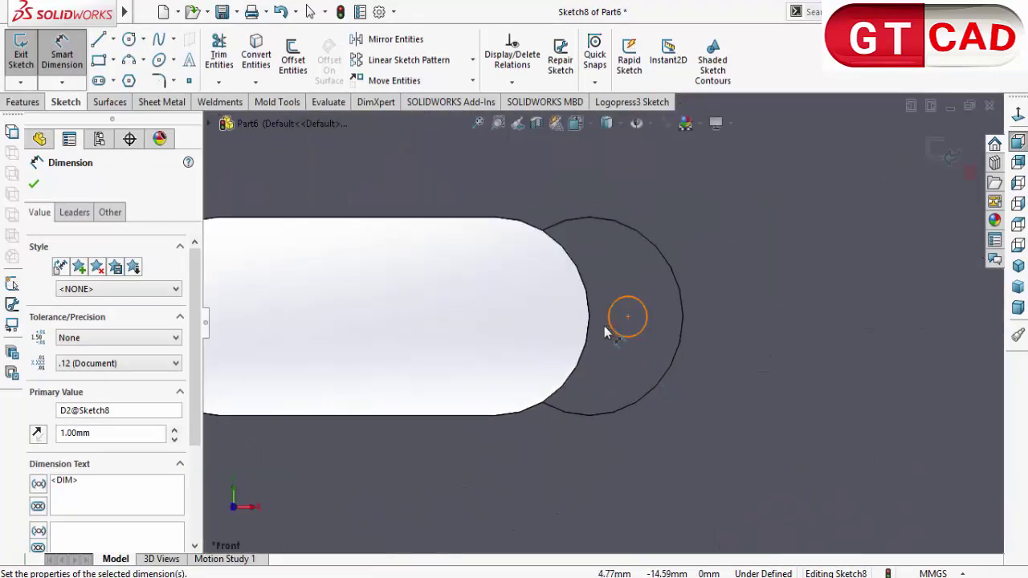
key(Escape)
Step: Draw a horizontal centerline from the other slot's arc end to its circle centre and dimension it
click(112, 38)
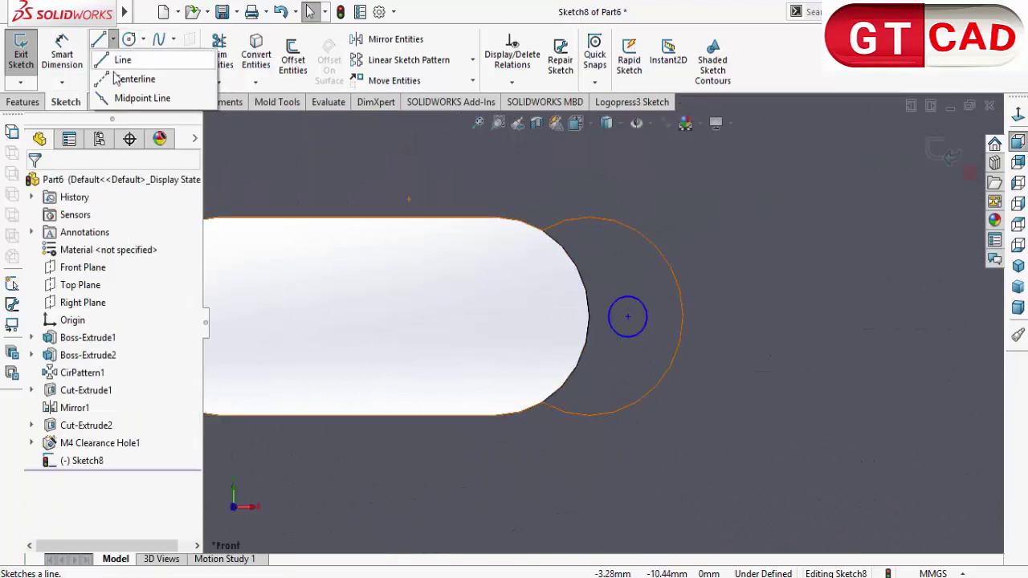
click(128, 79)
click(588, 317)
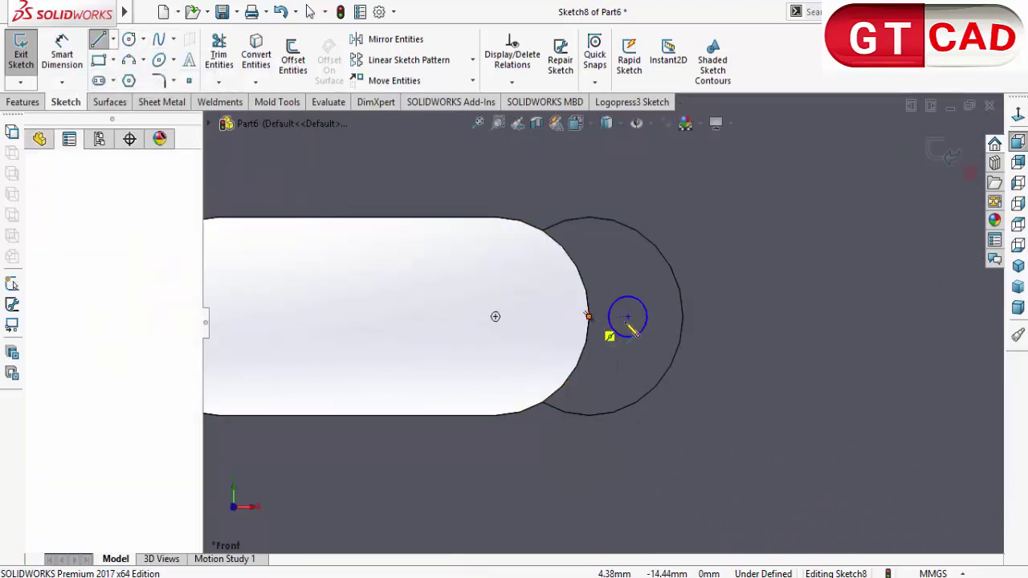
click(627, 316)
right_click(634, 320)
click(684, 333)
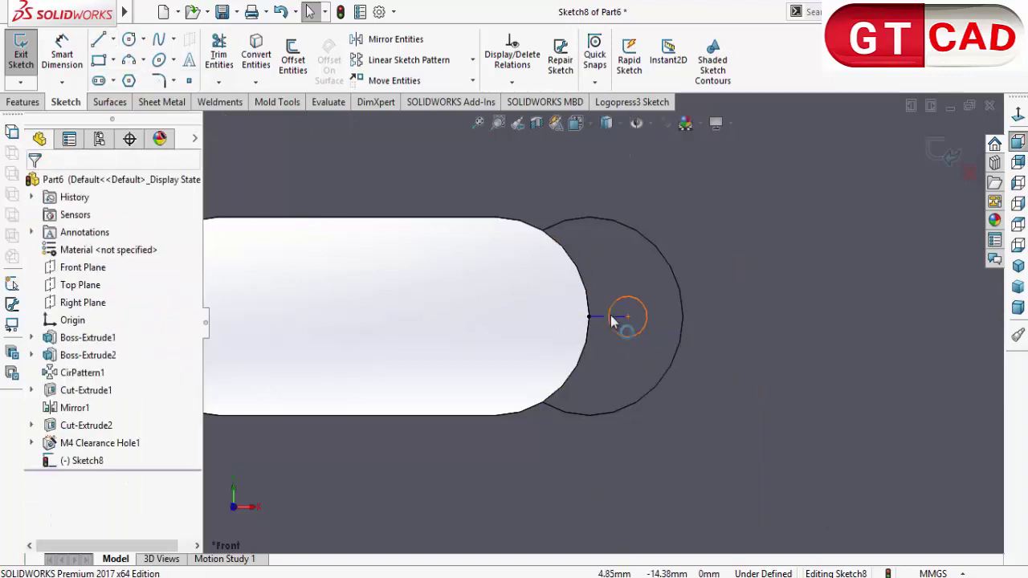
click(612, 318)
click(643, 245)
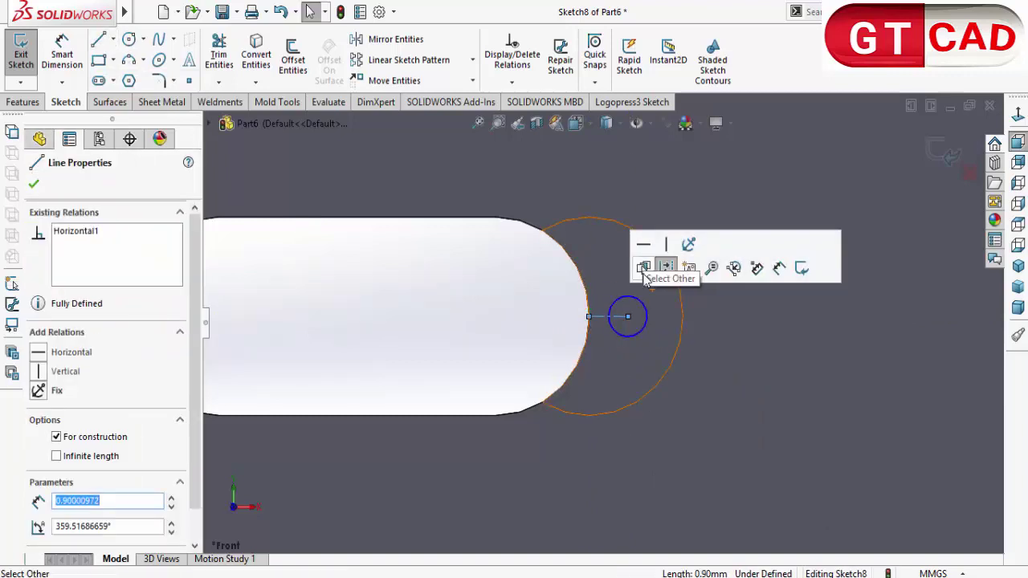
key(d)
click(619, 317)
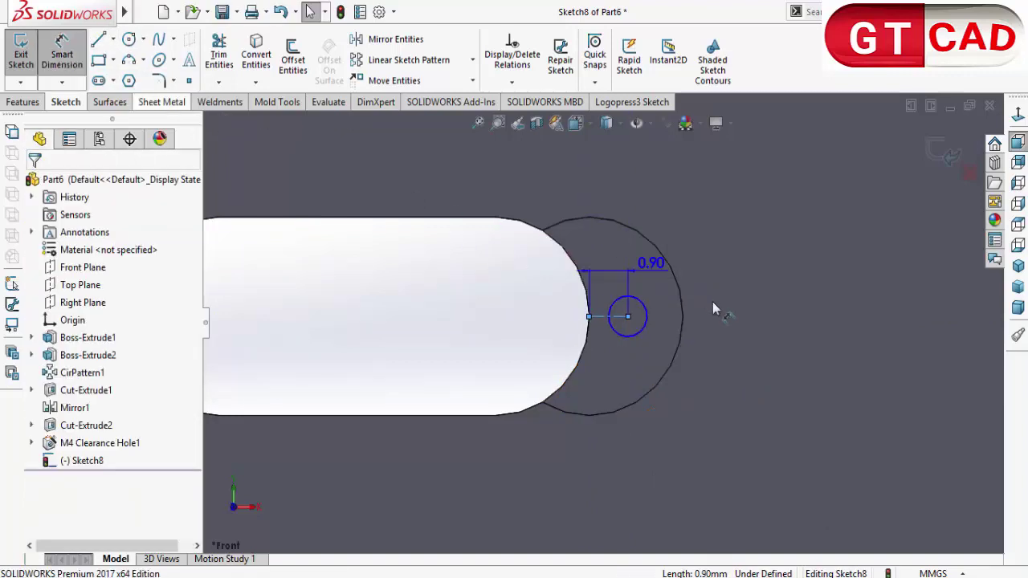
click(609, 254)
Step: Set the second distance to 1 mm and extrude-cut the small circles Through All
text(1)
key(Return)
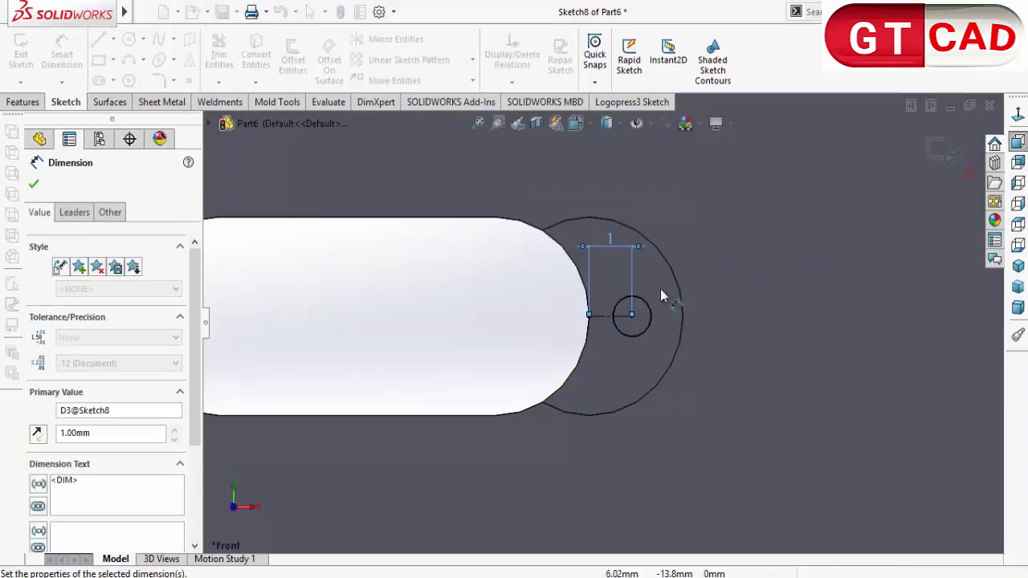
click(36, 105)
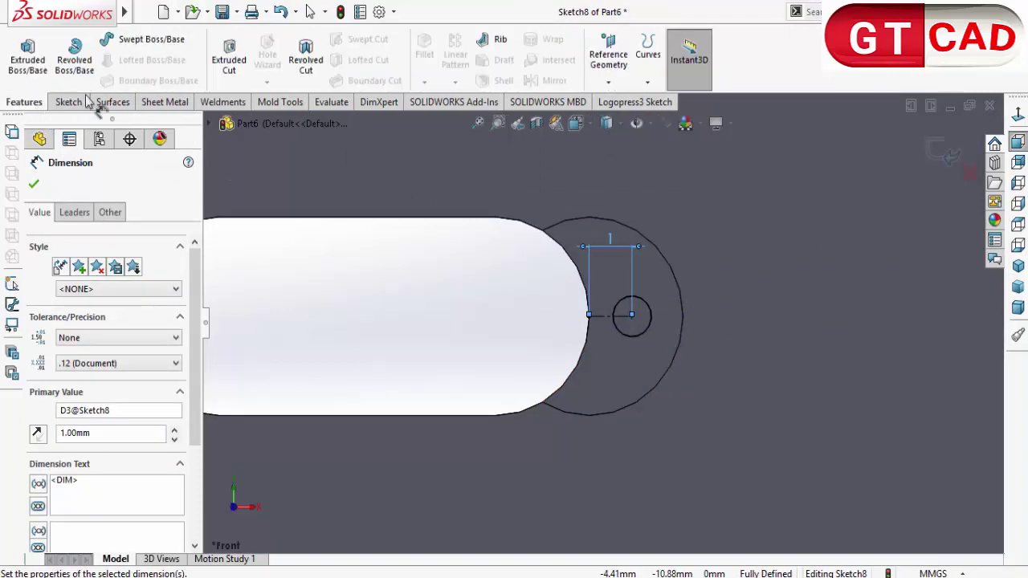
click(228, 65)
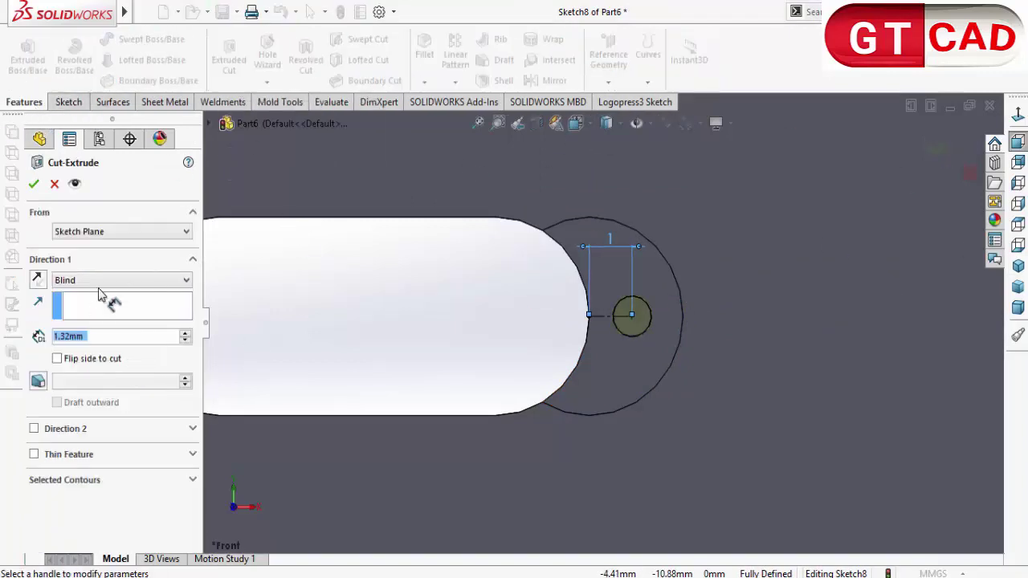
click(105, 280)
click(97, 305)
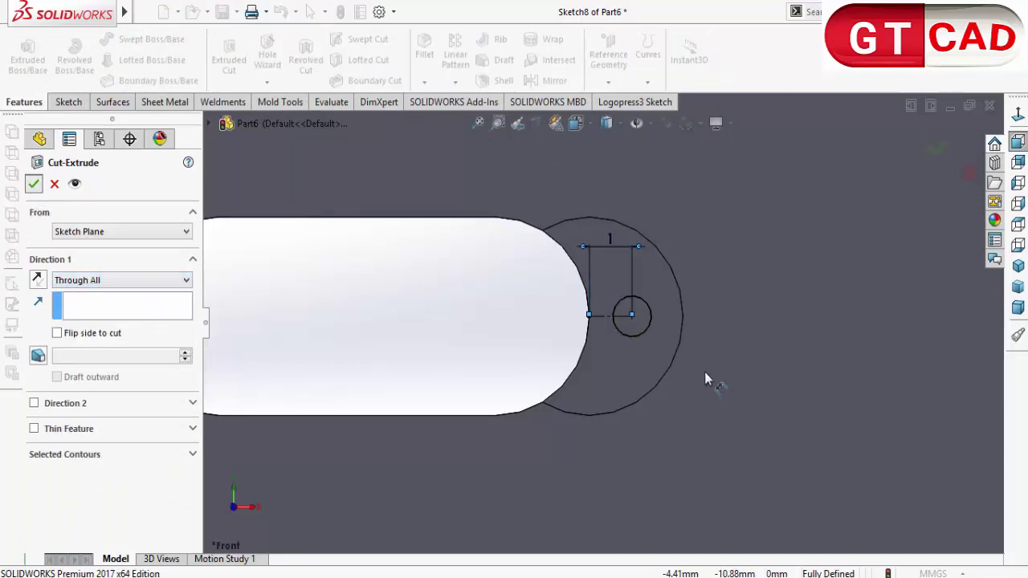
key(Return)
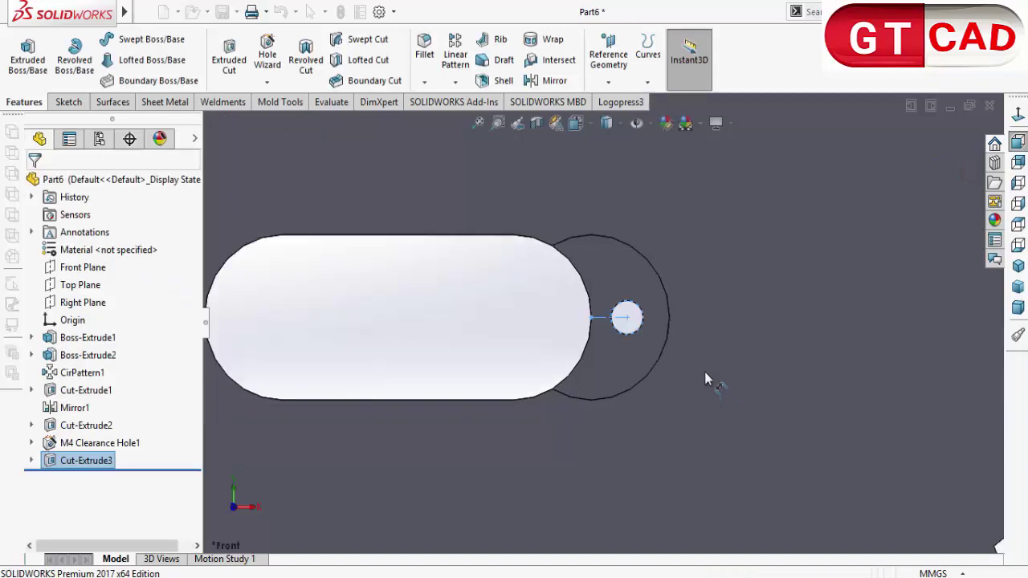
Step: Orbit the gear to inspect the new pin holes at the slot ends
key(f)
scroll(500, 228, up, 2)
scroll(409, 302, down, 5)
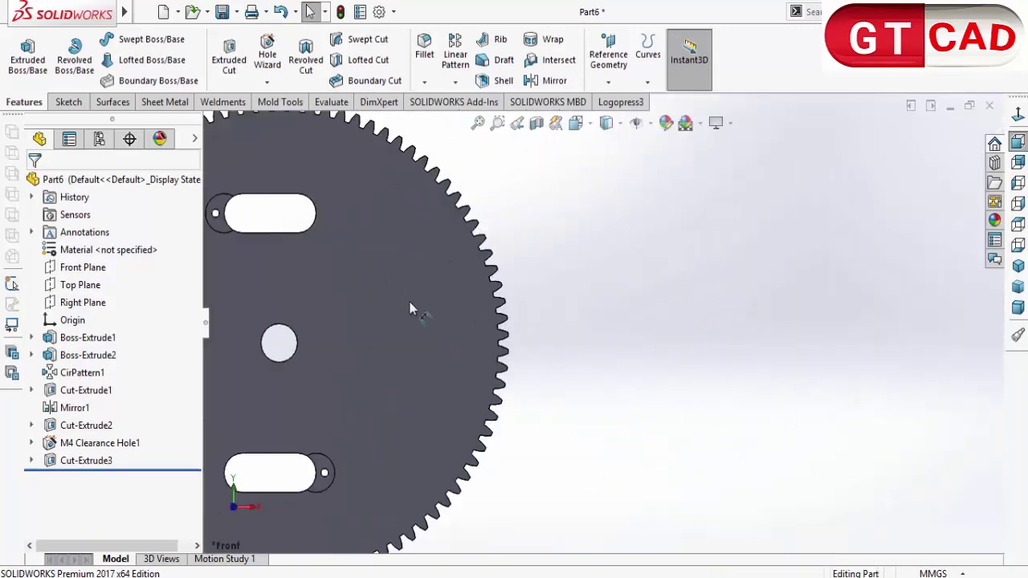
scroll(417, 314, up, 5)
scroll(514, 325, down, 5)
middle_drag(595, 334, 570, 215)
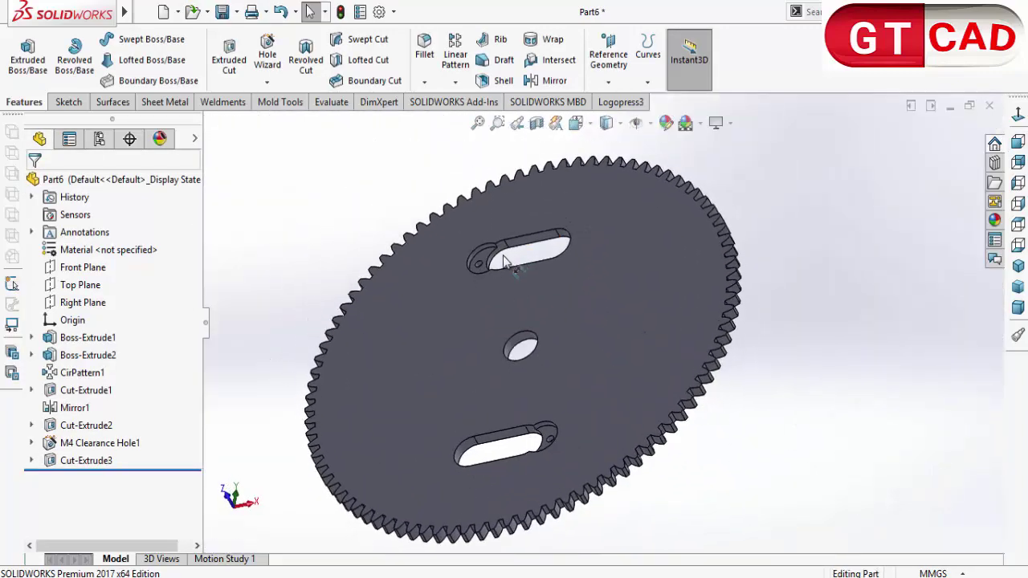
scroll(571, 233, down, 5)
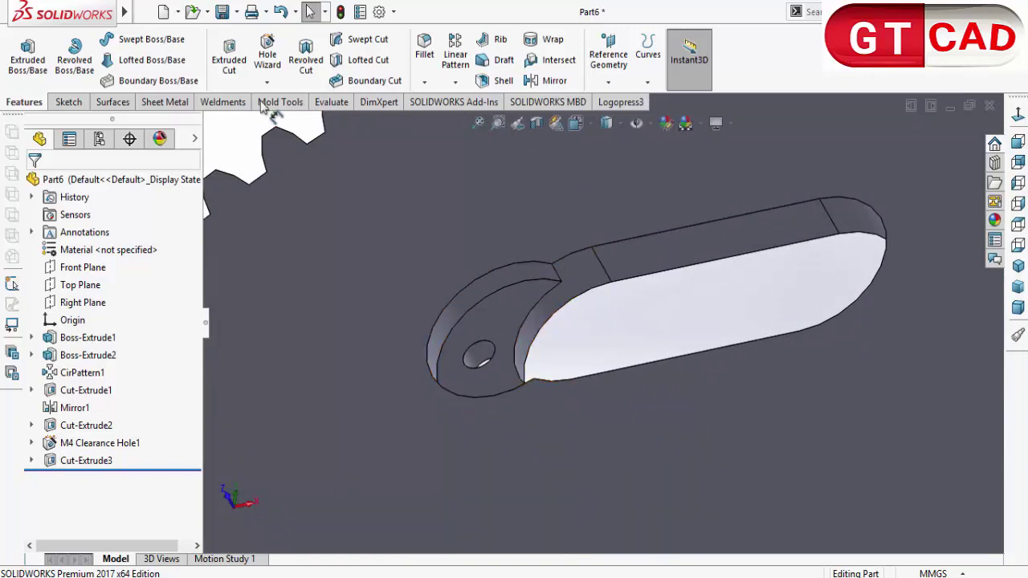
Step: Start a fillet and select three slot-to-recess corner edges
click(424, 50)
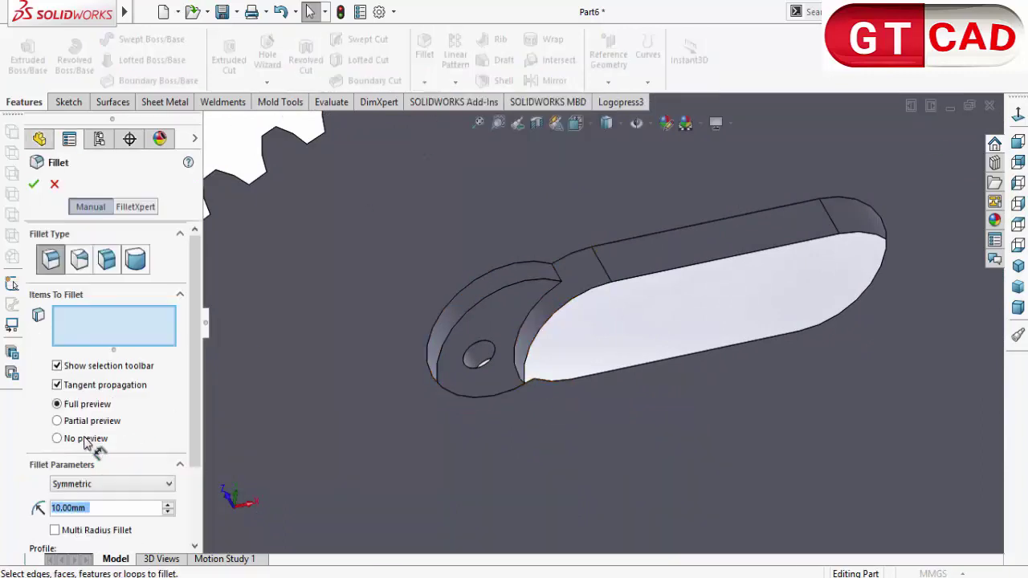
scroll(133, 442, down, 3)
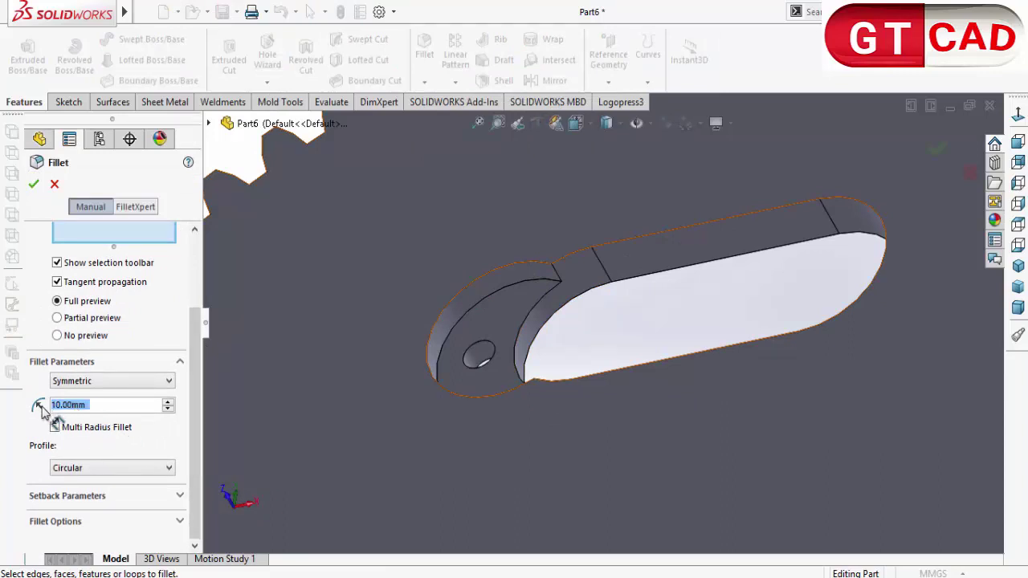
text(0.1)
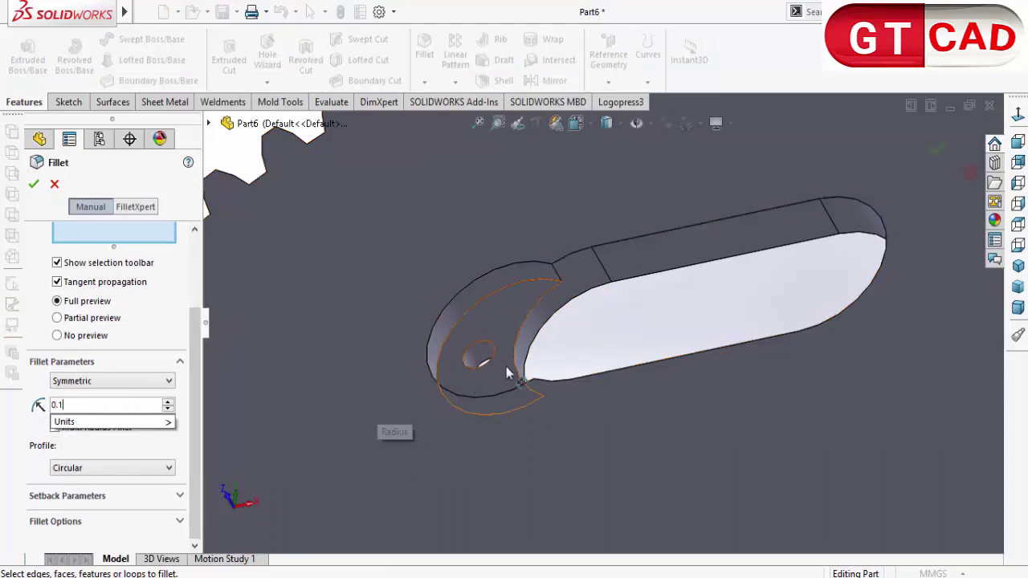
key(Return)
click(558, 273)
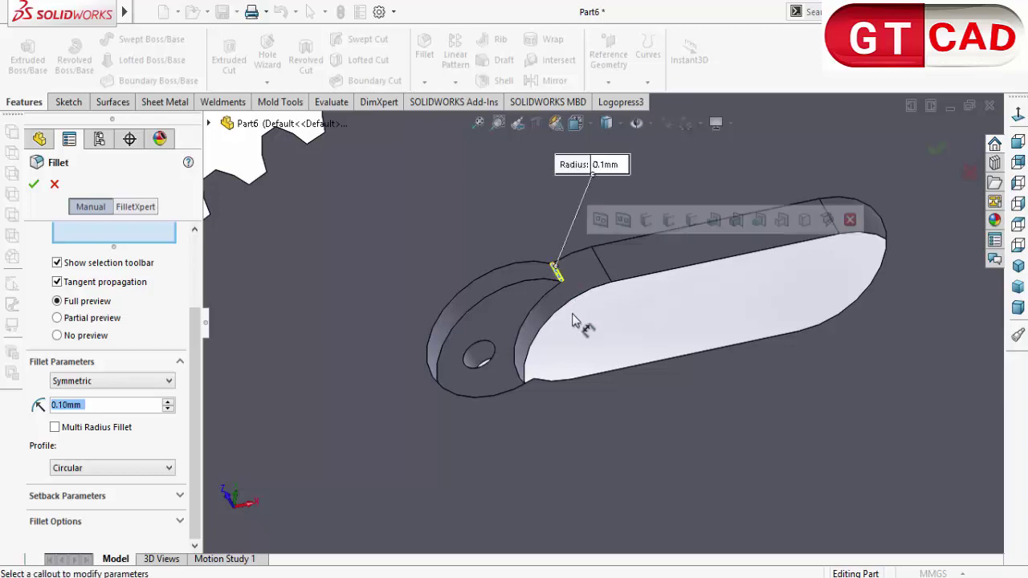
middle_drag(558, 273, 495, 436)
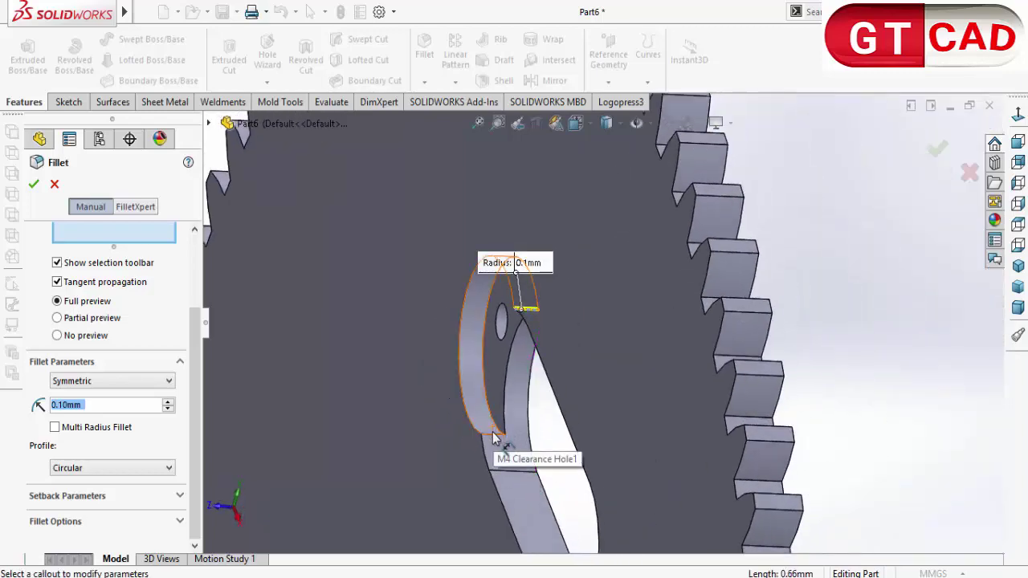
click(492, 369)
scroll(567, 440, up, 5)
middle_drag(568, 441, 361, 453)
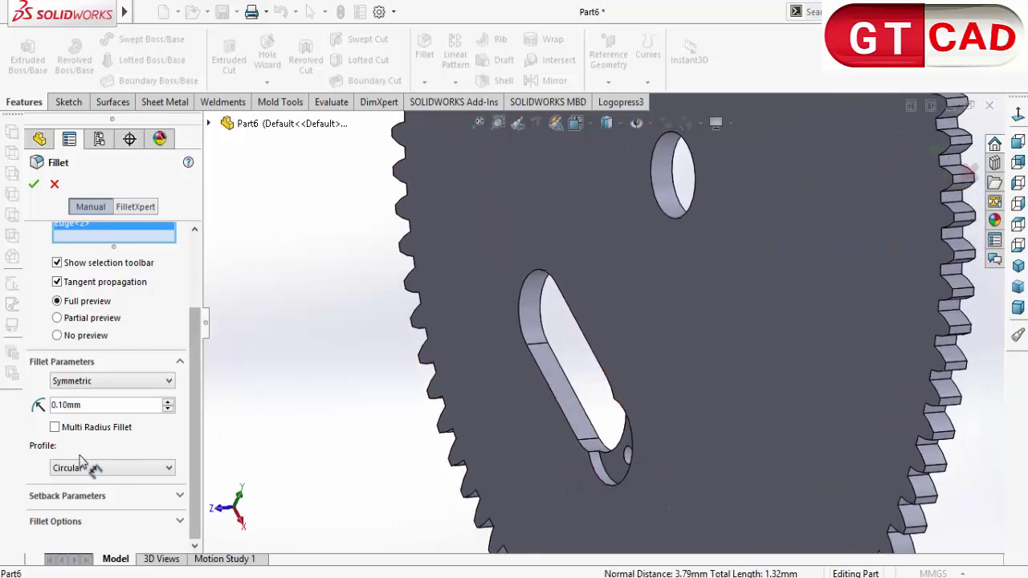
click(598, 459)
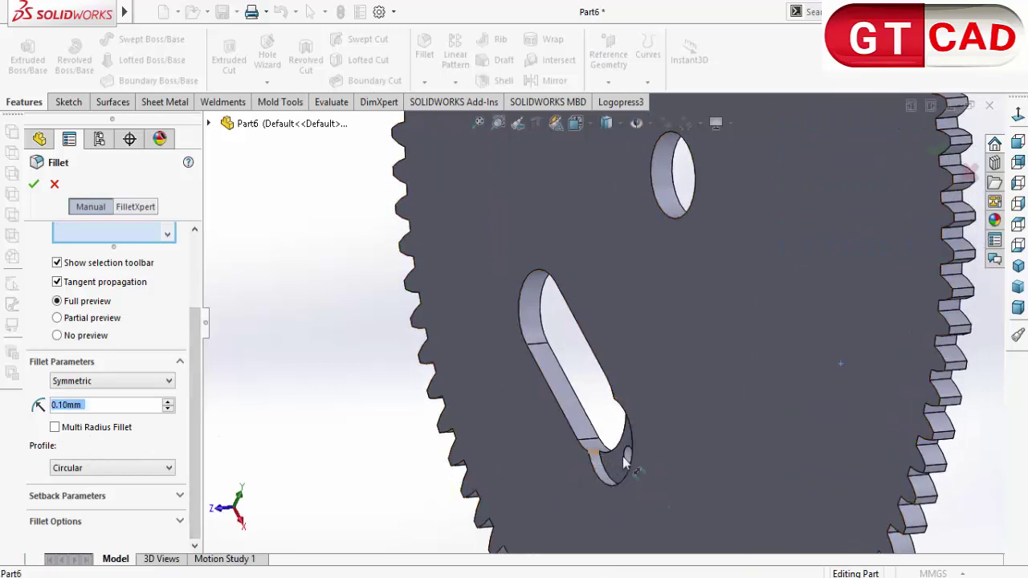
Step: Remove the wrongly added face, add the fourth edge, and set the radius to 0.5 mm
mouse_move(608, 412)
middle_down()
mouse_move(631, 452)
mouse_move(615, 412)
middle_up()
click(612, 411)
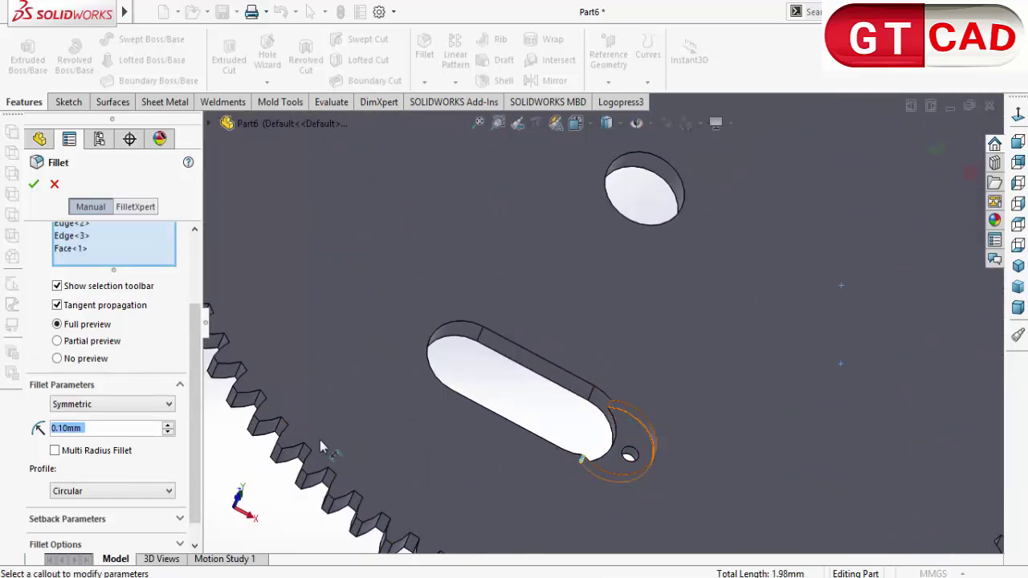
right_click(93, 252)
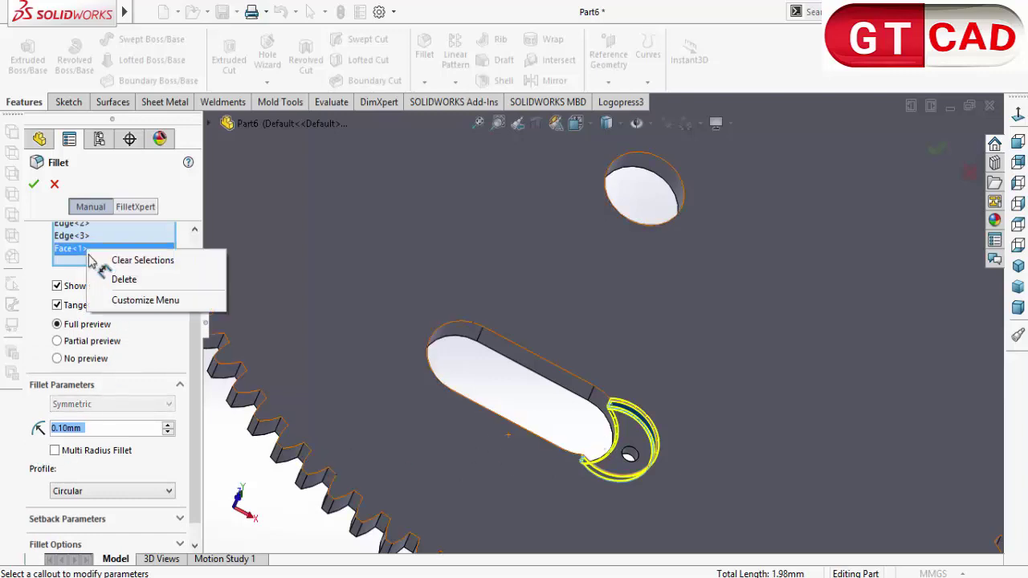
click(103, 278)
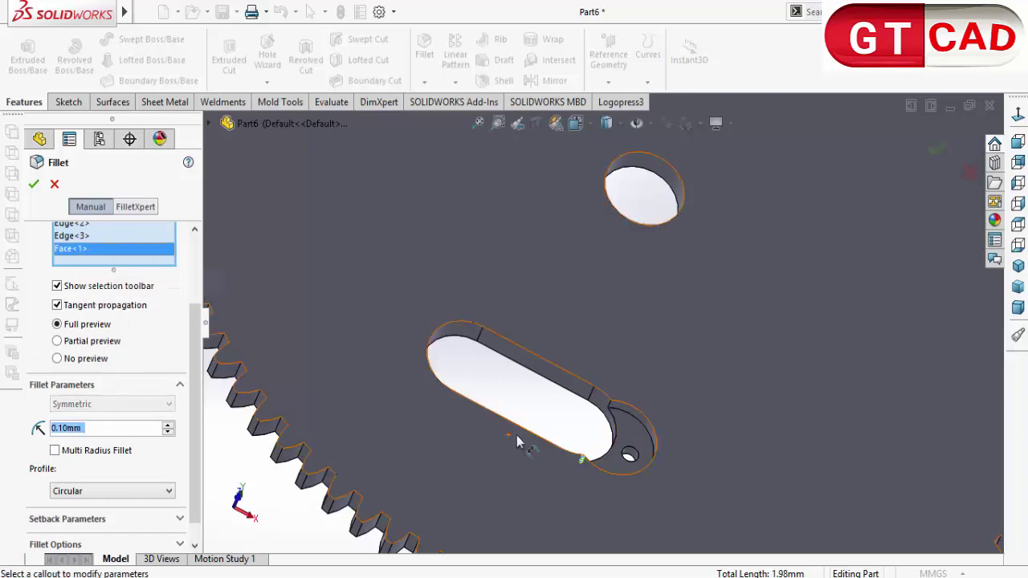
click(612, 411)
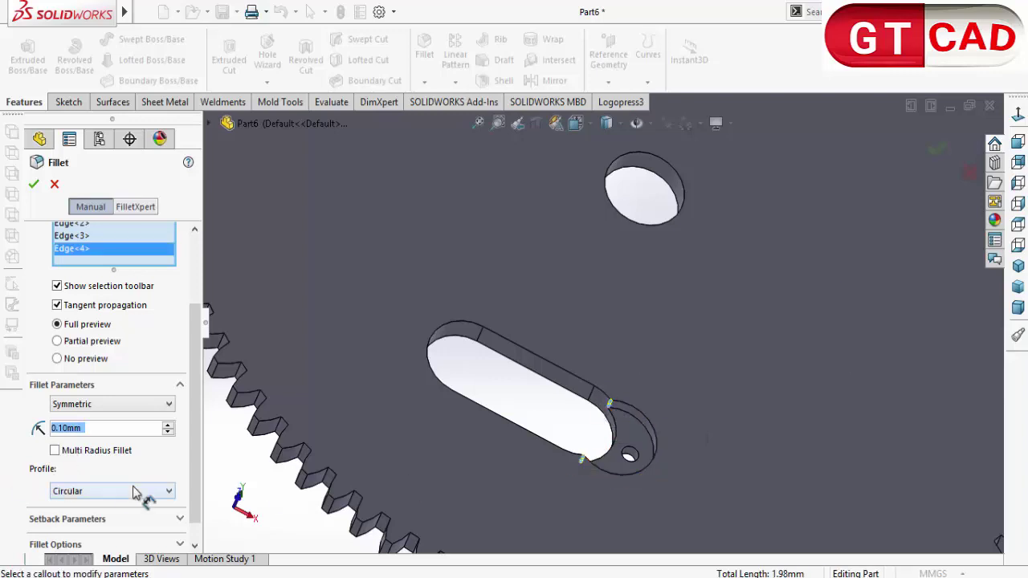
text(0.5)
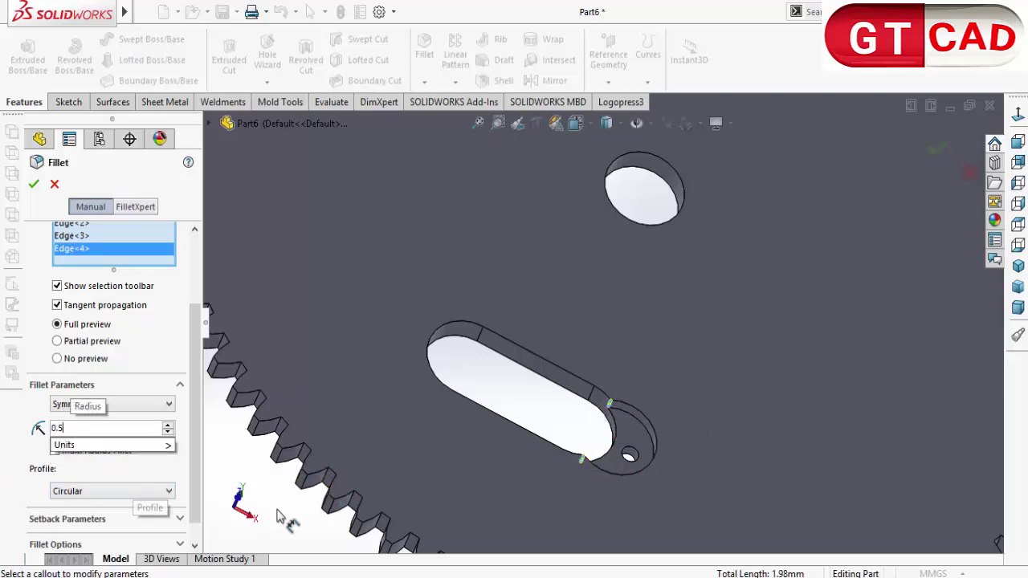
key(Return)
scroll(551, 452, up, 4)
scroll(659, 309, down, 5)
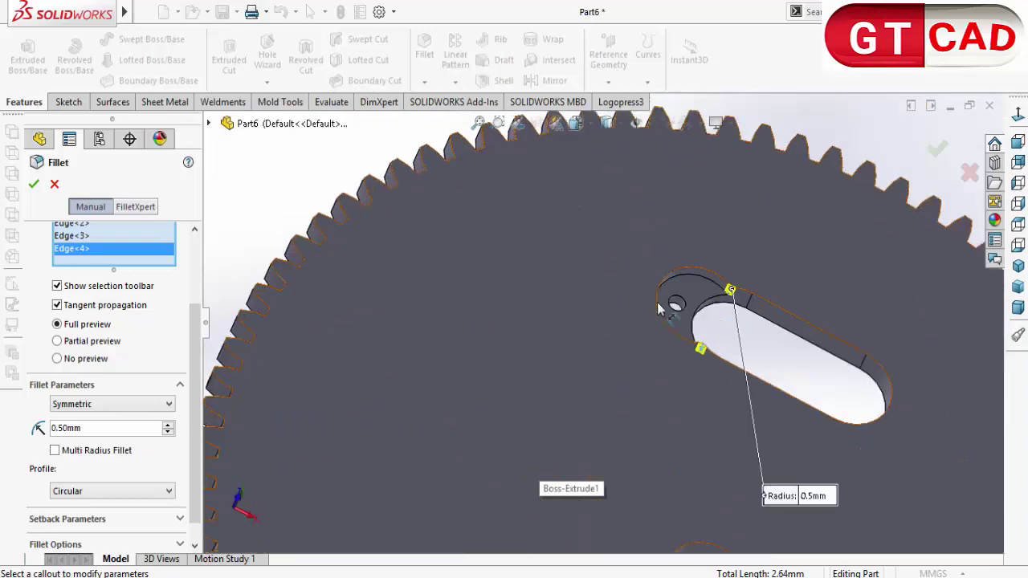
middle_drag(658, 309, 562, 361)
Step: Confirm the fillet, then orbit the gear and view it face-on with Ctrl+8
click(35, 185)
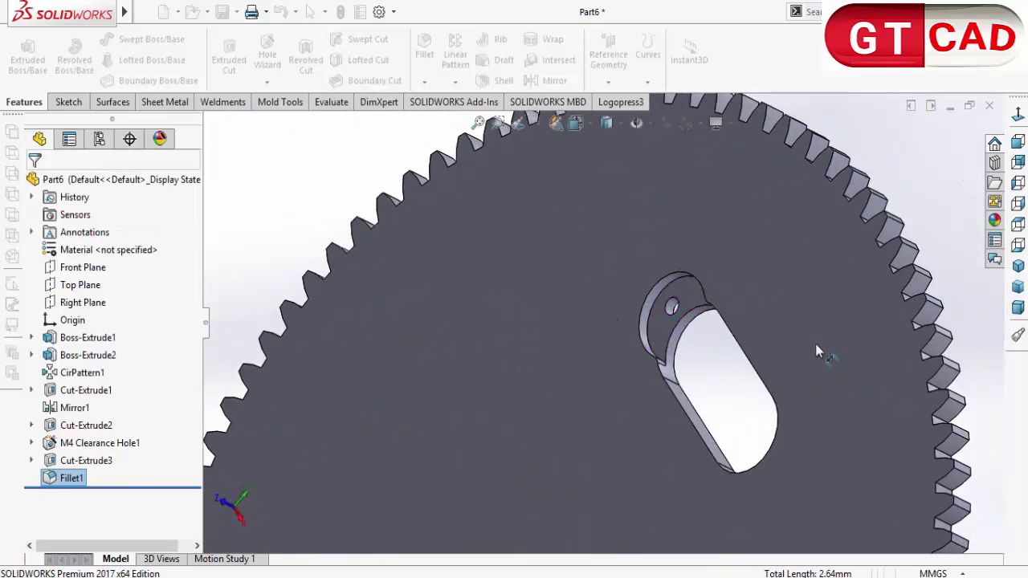
scroll(800, 300, up, 6)
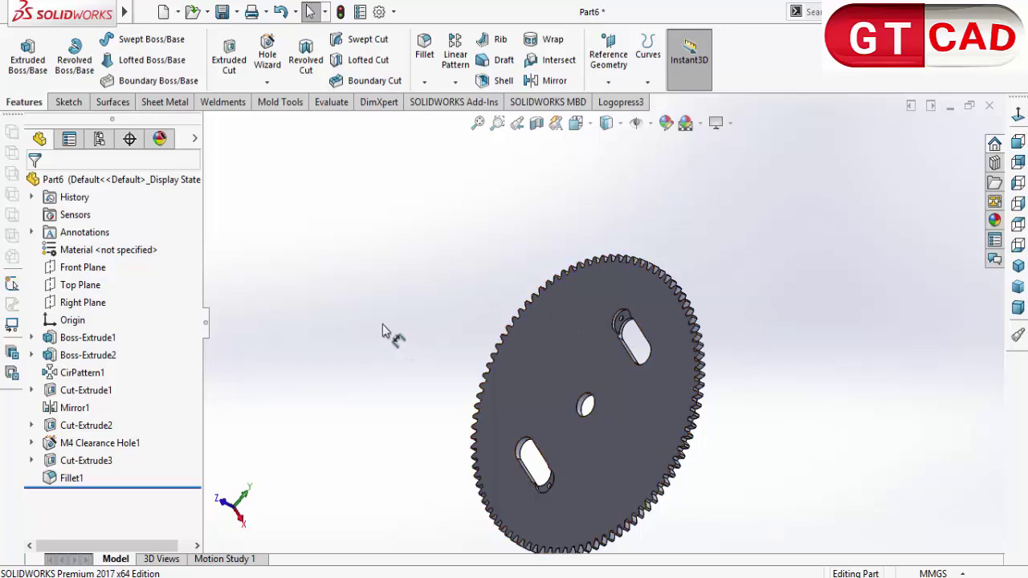
scroll(534, 369, down, 5)
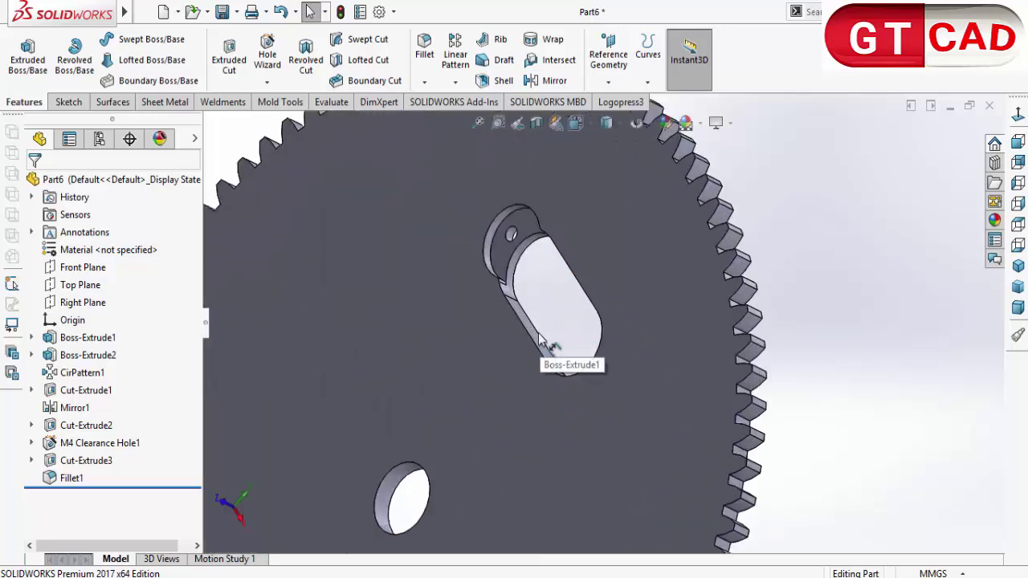
middle_drag(530, 277, 573, 222)
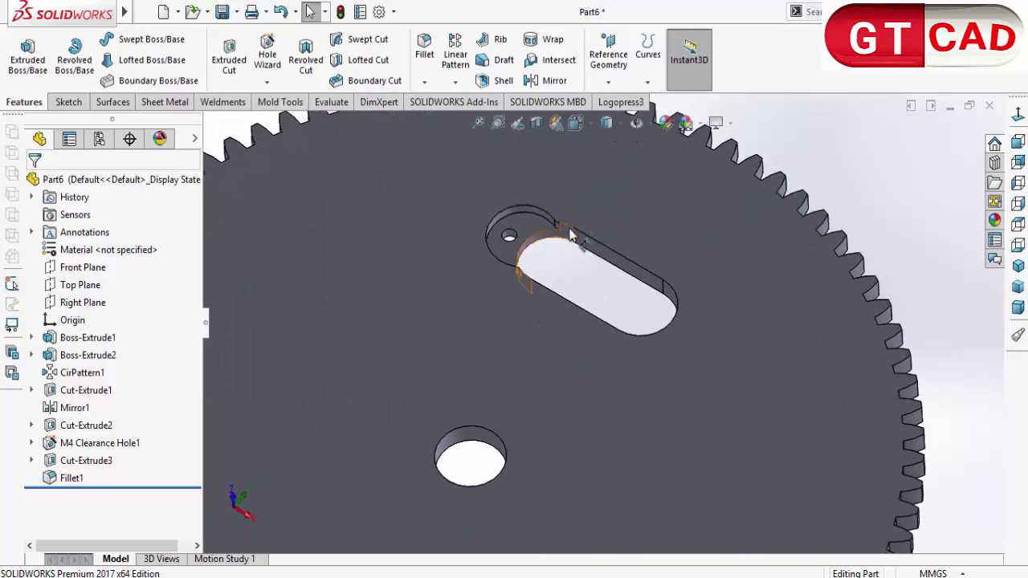
scroll(603, 281, up, 5)
scroll(584, 342, down, 3)
middle_drag(606, 476, 551, 375)
key(ctrl+8)
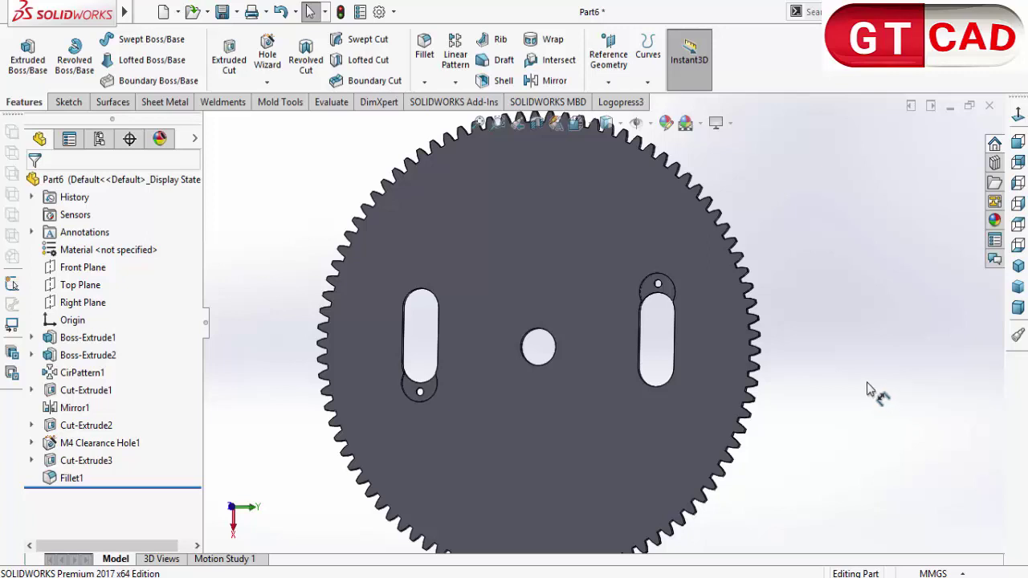
scroll(867, 389, up, 3)
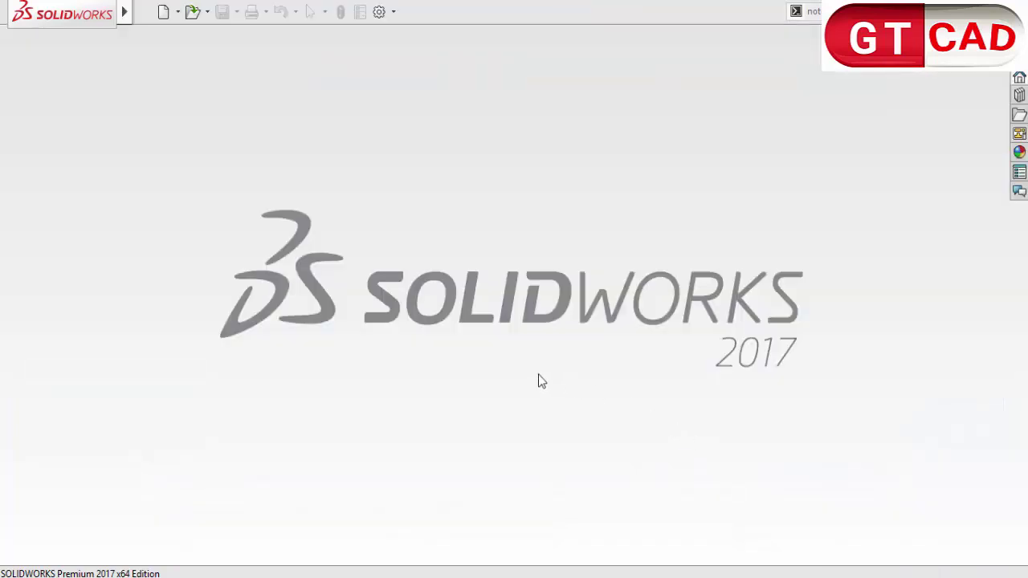
Step: Create a new assembly with Part3 placed at the origin
click(162, 13)
double_click(514, 219)
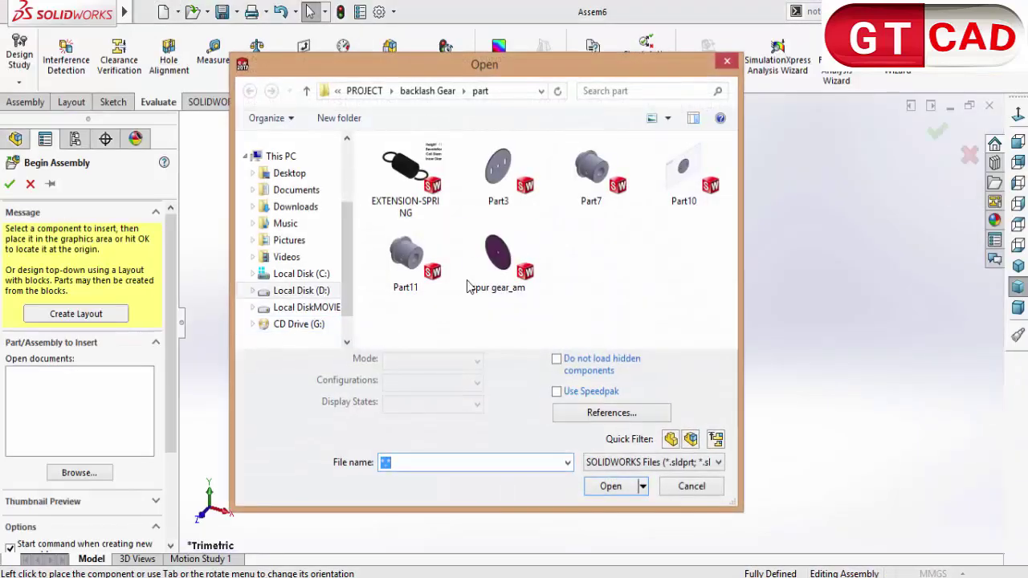
double_click(497, 169)
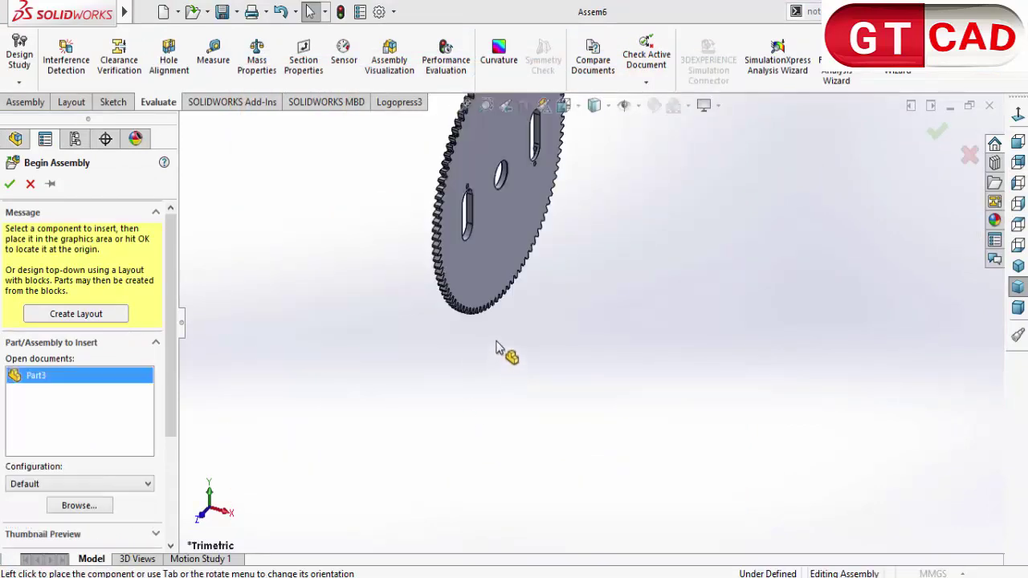
click(509, 356)
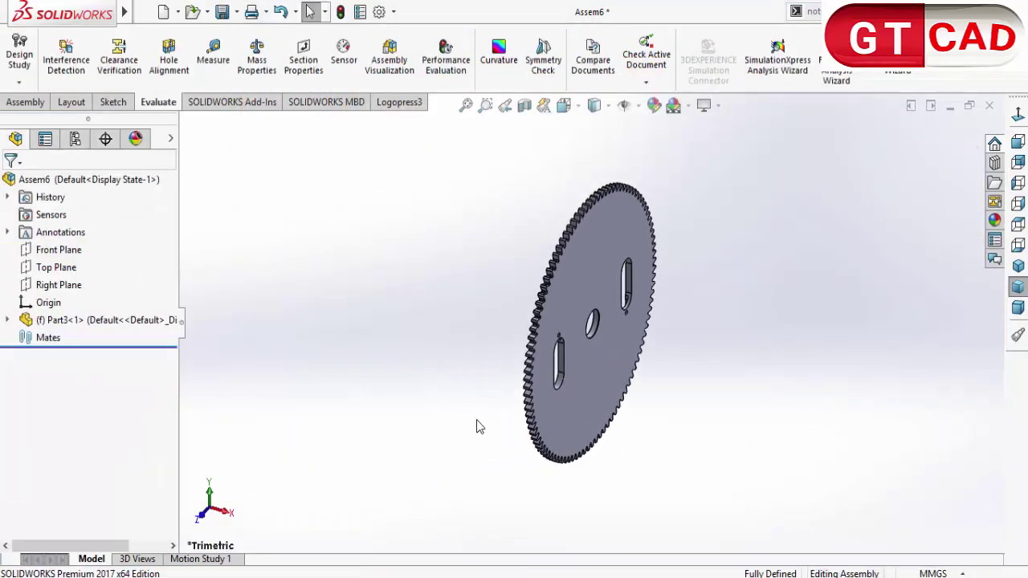
Step: Insert a second Part3, rotated 180° about Y, beside the first gear
click(26, 102)
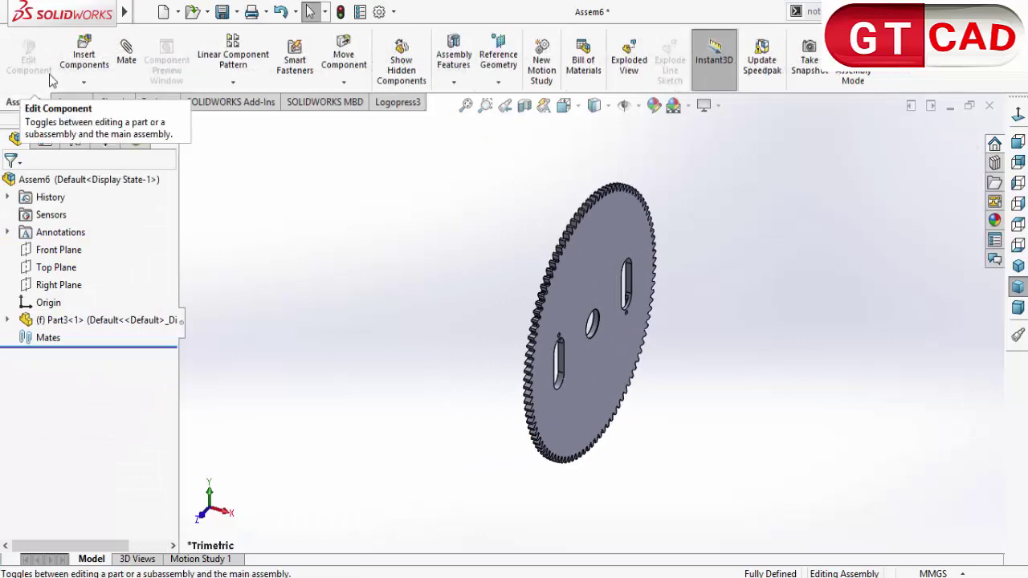
click(76, 68)
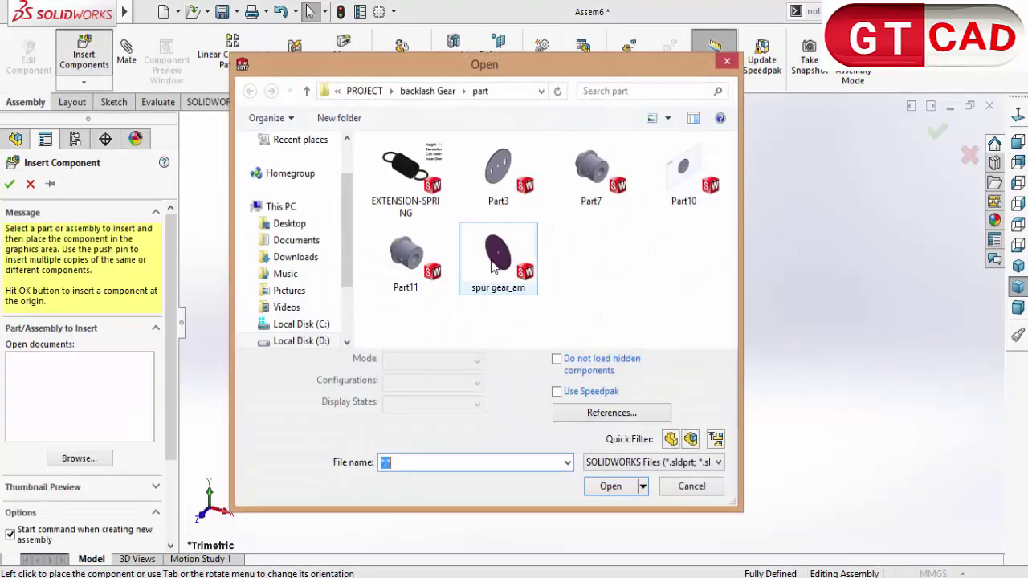
double_click(498, 192)
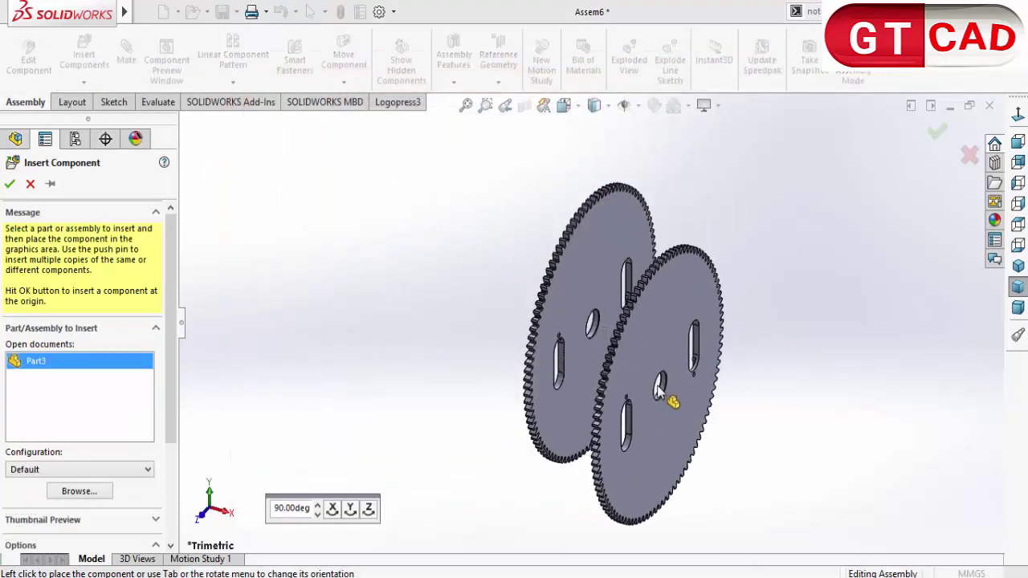
right_click(658, 388)
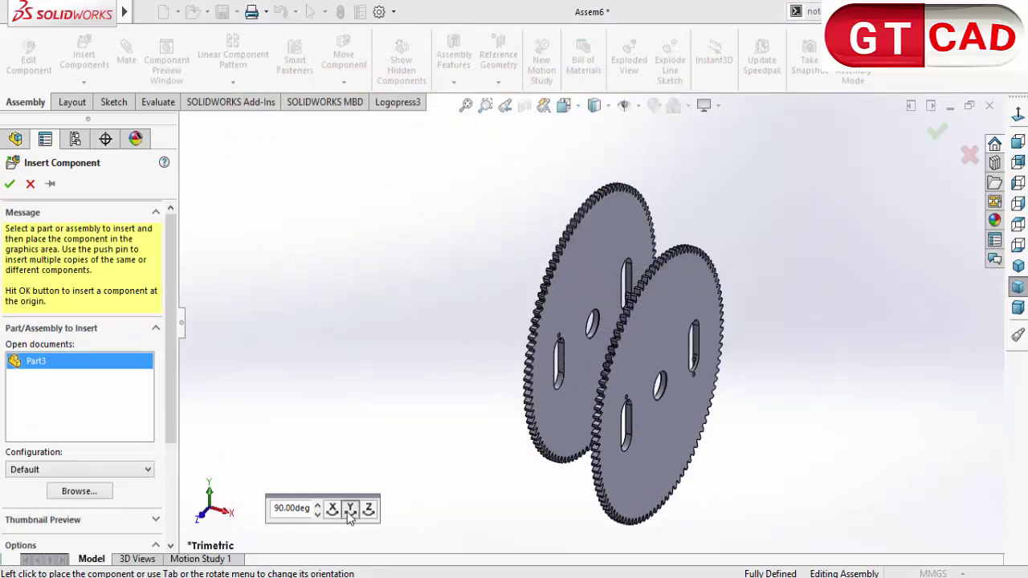
click(351, 509)
click(350, 509)
click(686, 351)
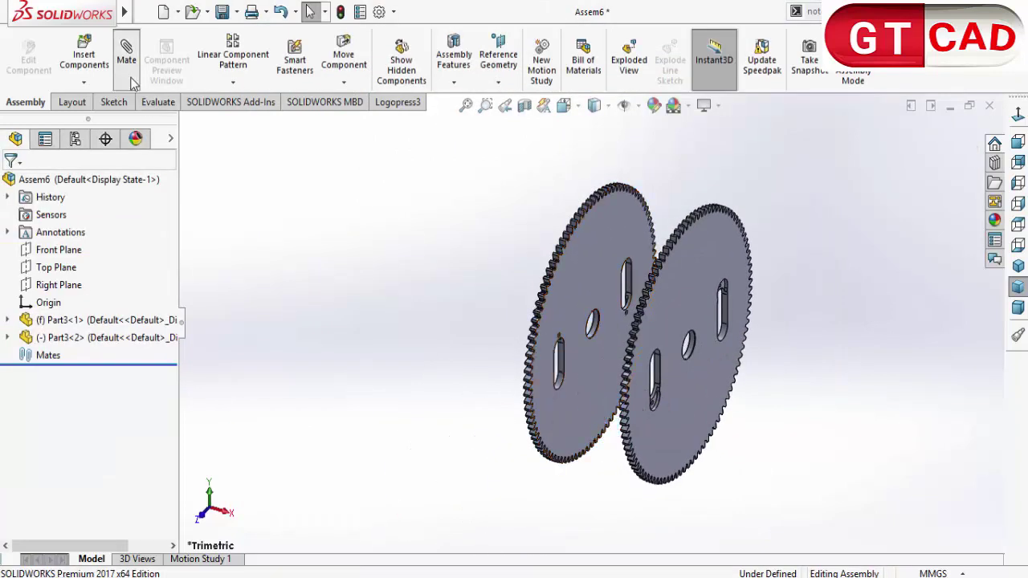
Step: Mate the flat faces of the two gears coincident
key(Left)
key(Left)
key(Left)
key(Left)
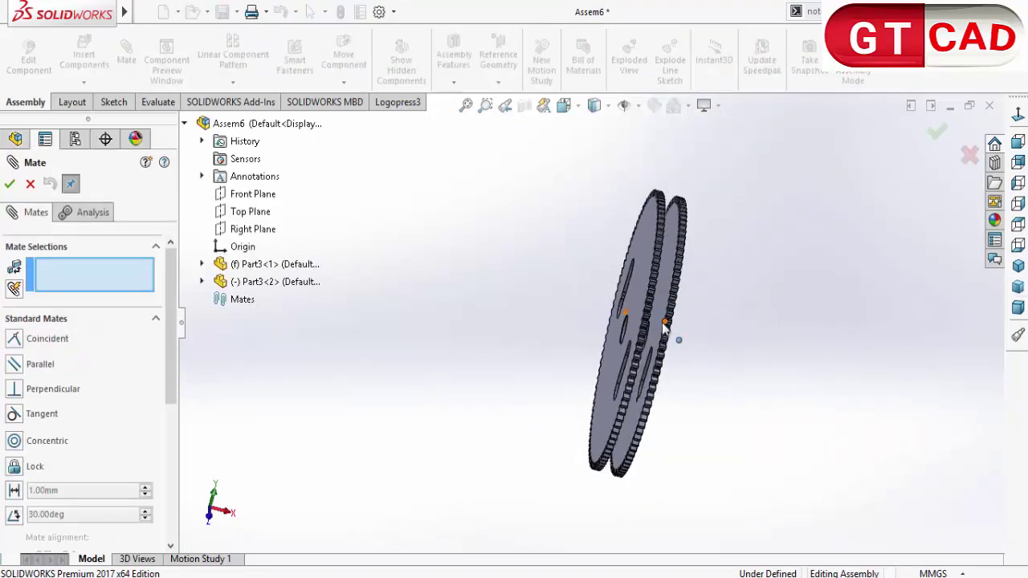
click(660, 327)
key(Right)
key(Right)
key(Right)
key(Right)
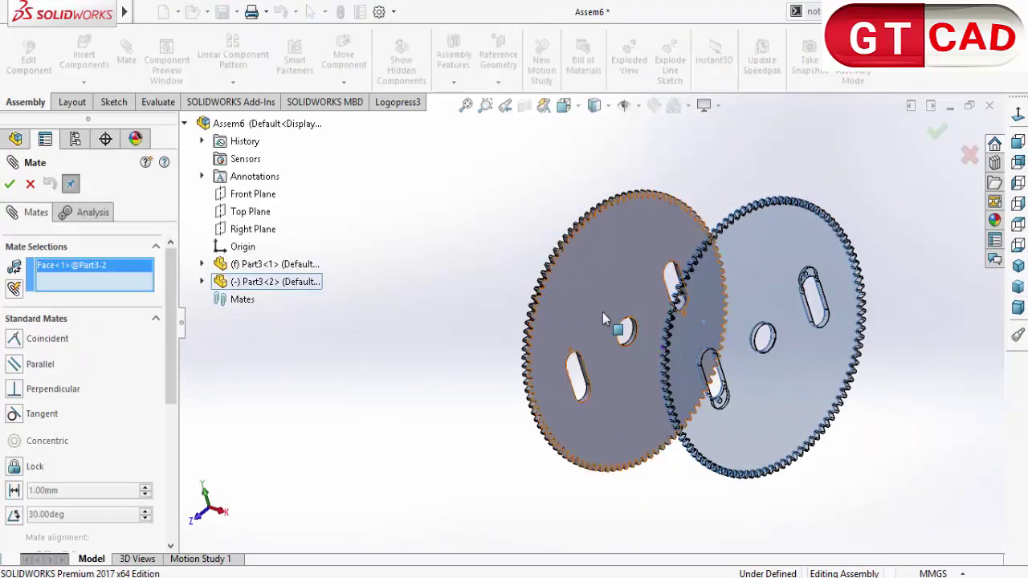
click(695, 392)
click(983, 437)
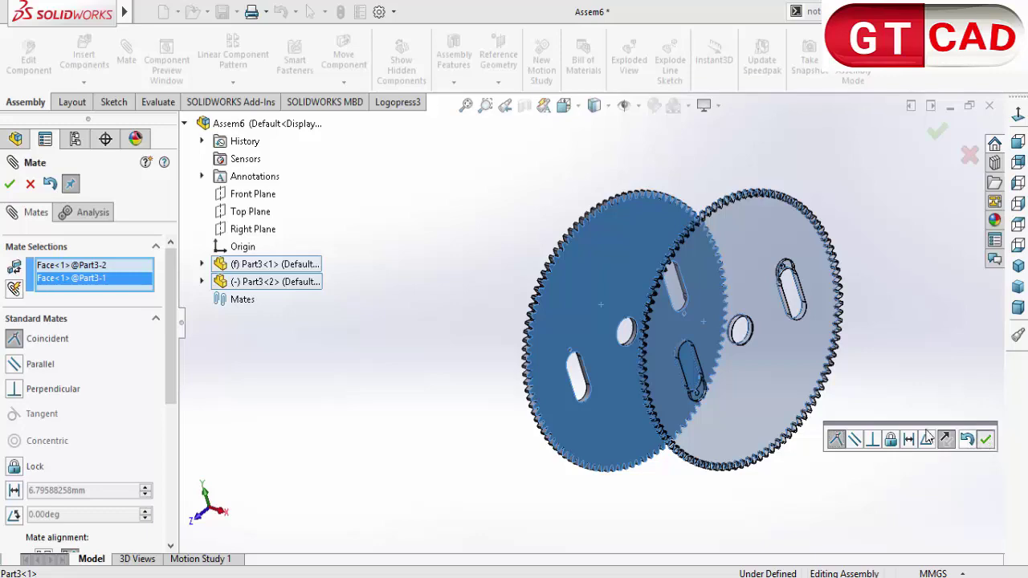
Step: Make the two gears' centre holes concentric
scroll(754, 361, down, 5)
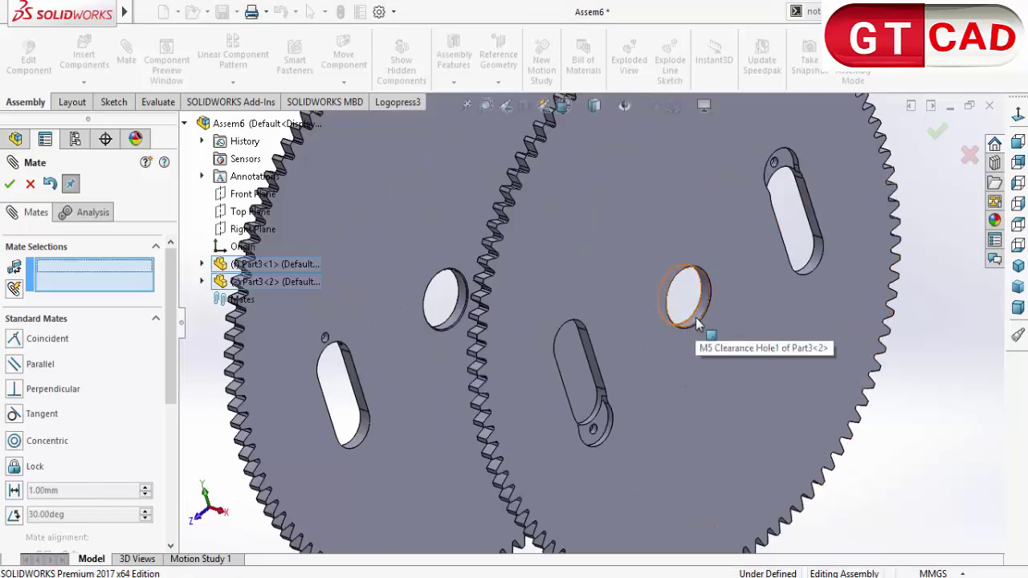
click(683, 296)
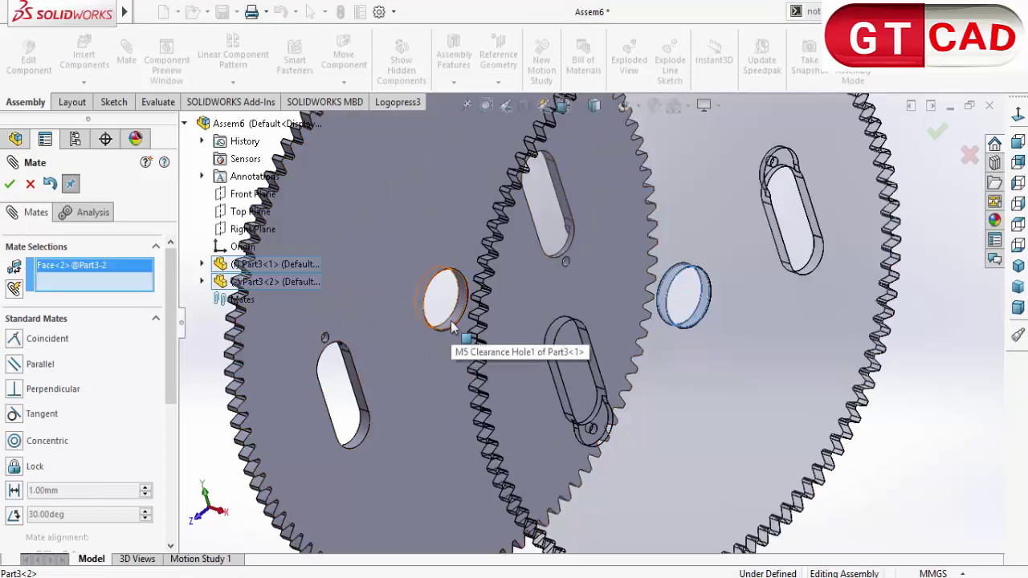
click(446, 319)
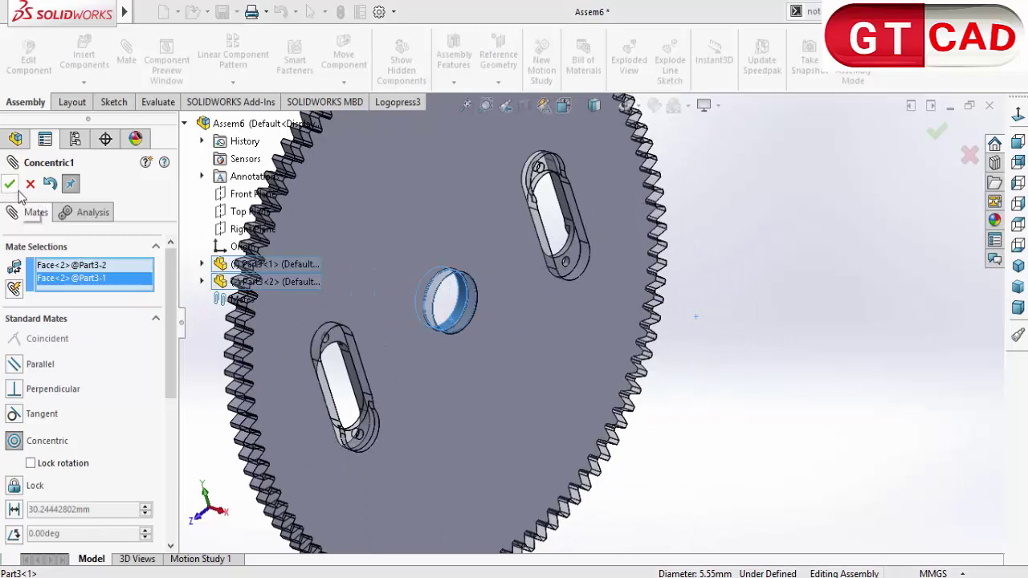
click(9, 184)
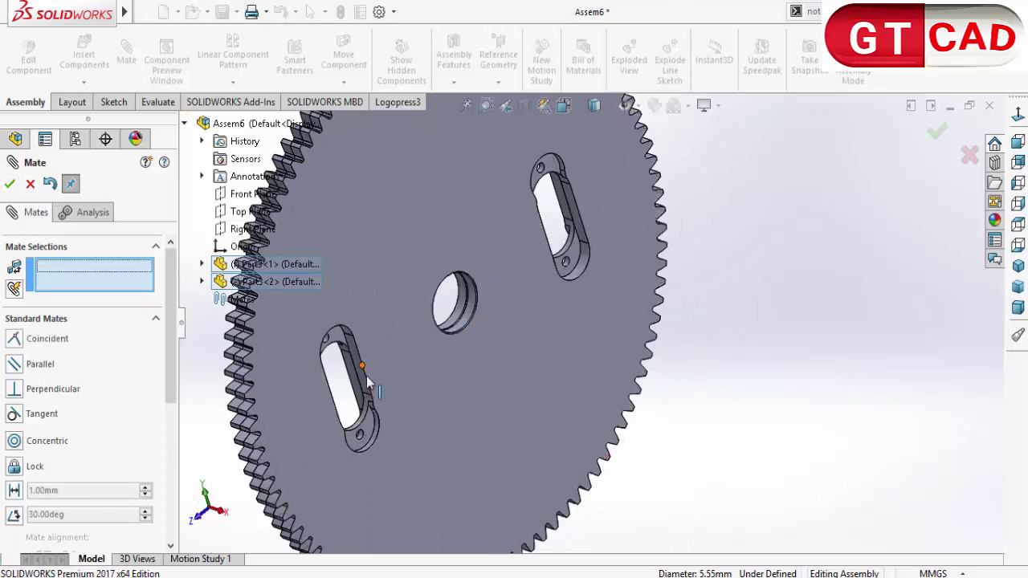
Step: Align the matching slot side faces of both gears with a coincident mate
scroll(369, 385, down, 6)
click(536, 329)
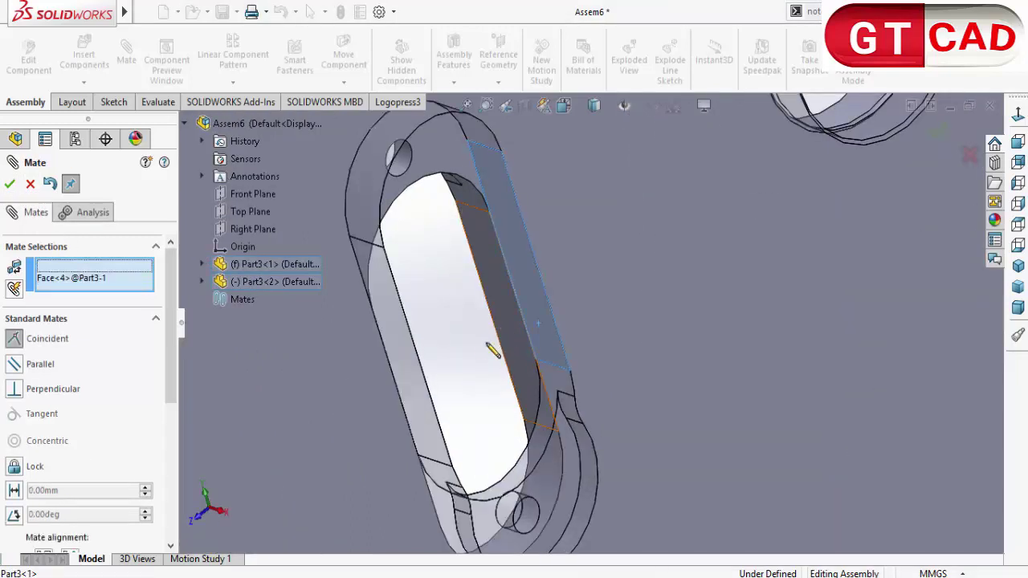
click(487, 345)
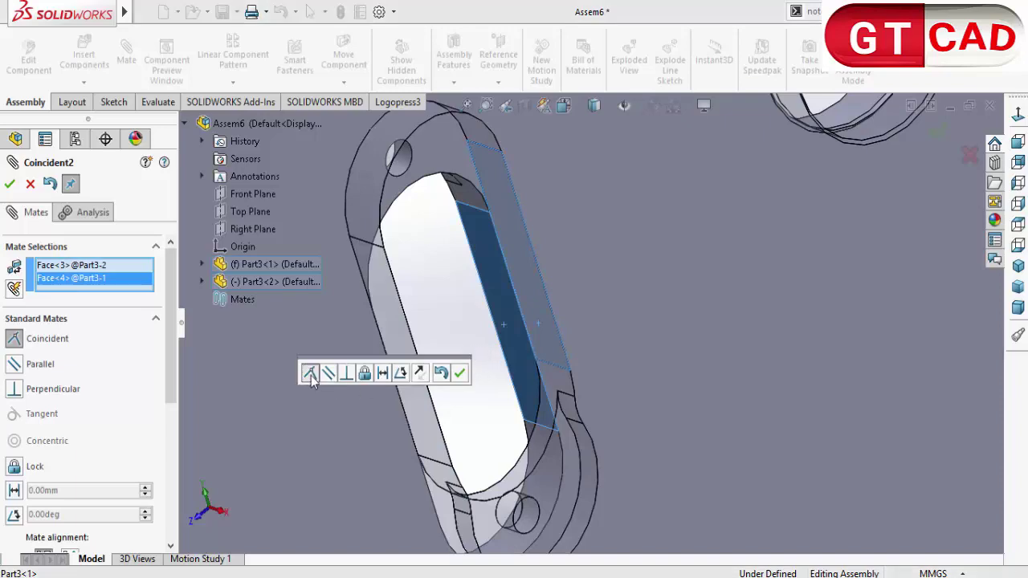
click(459, 373)
key(Escape)
Step: In Right view, try dragging Part3<2> to confirm it cannot move, then start Insert Components
scroll(514, 383, up, 5)
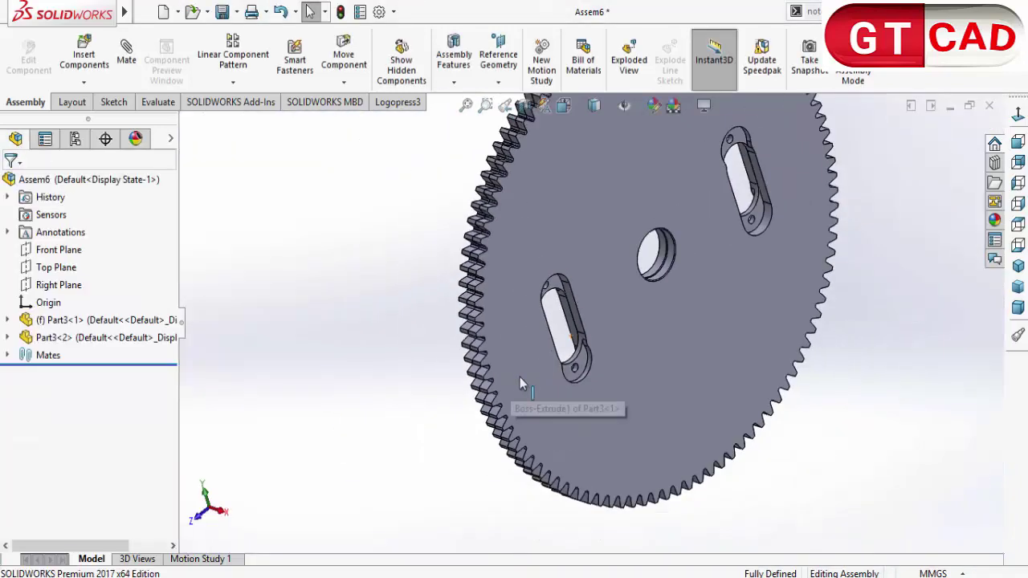
key(ctrl+4)
click(594, 399)
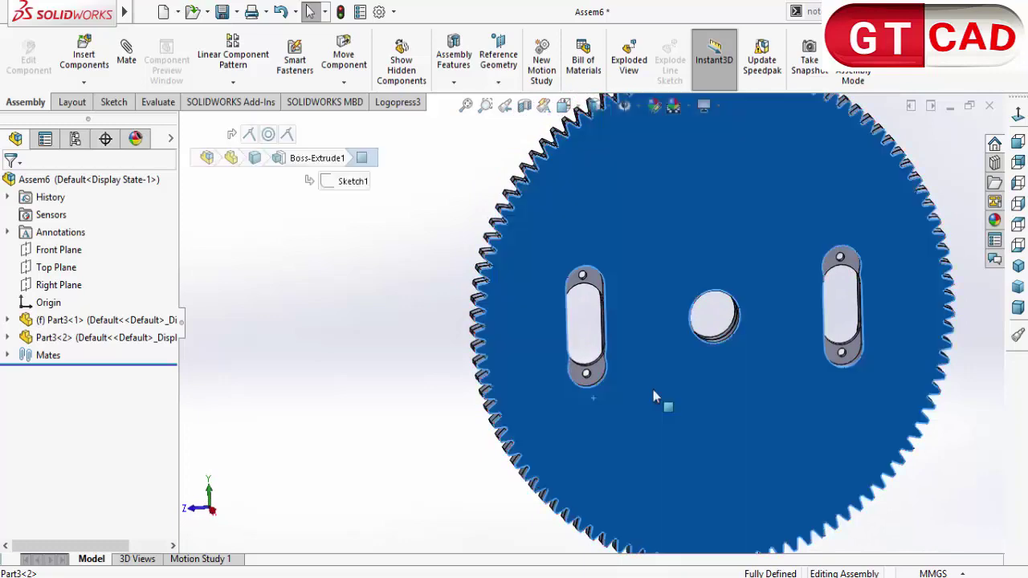
drag(653, 395, 642, 417)
click(578, 328)
scroll(578, 328, up, 3)
middle_drag(578, 329, 634, 408)
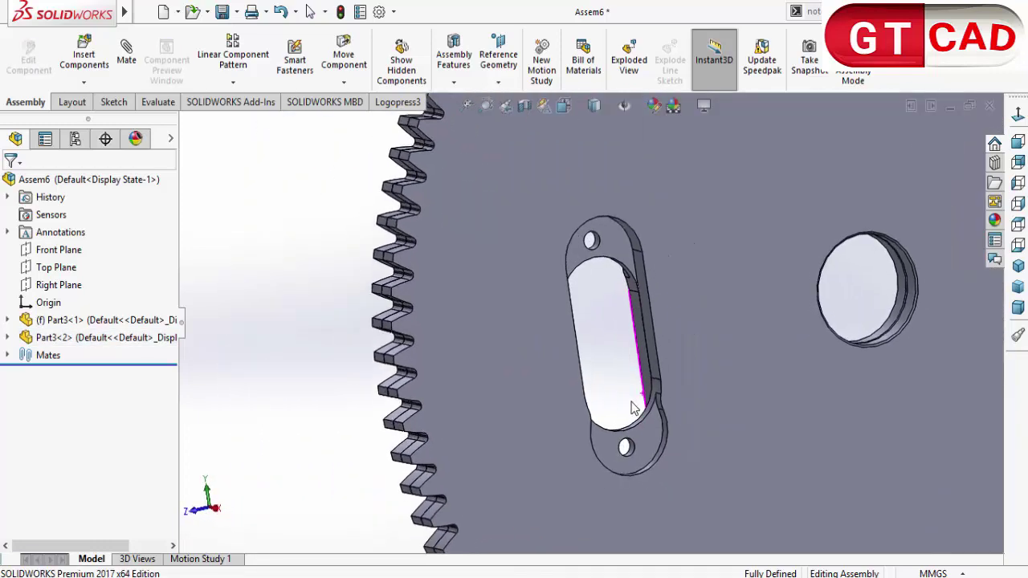
scroll(371, 321, down, 5)
click(83, 58)
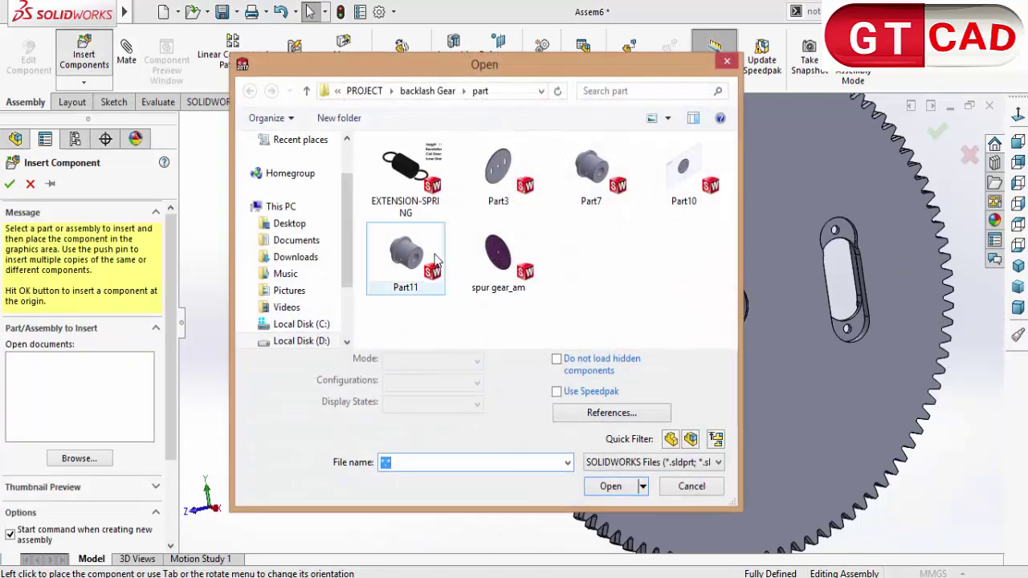
Step: Insert hub Part11 and place it beside the gear pair
double_click(434, 259)
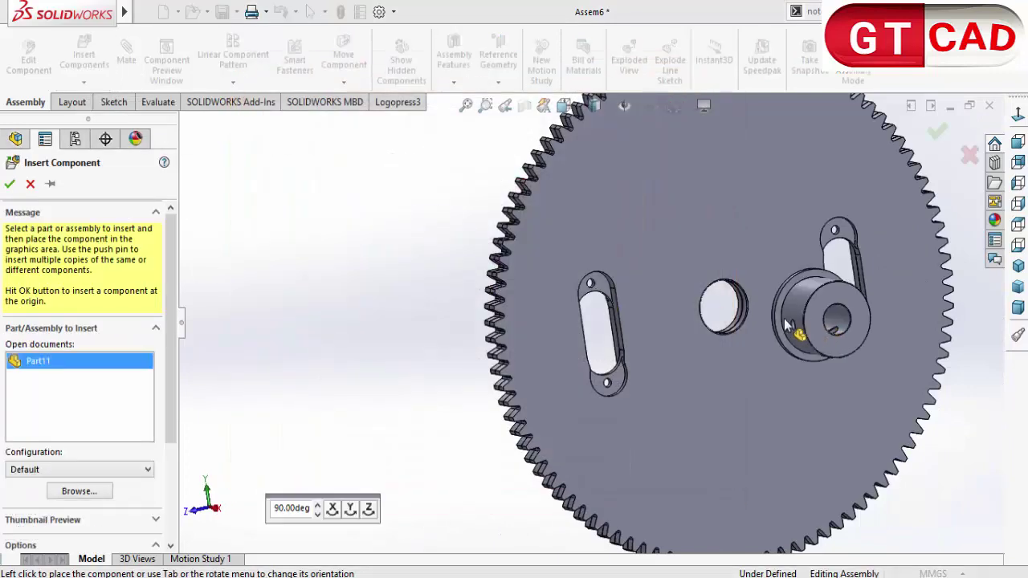
key(Escape)
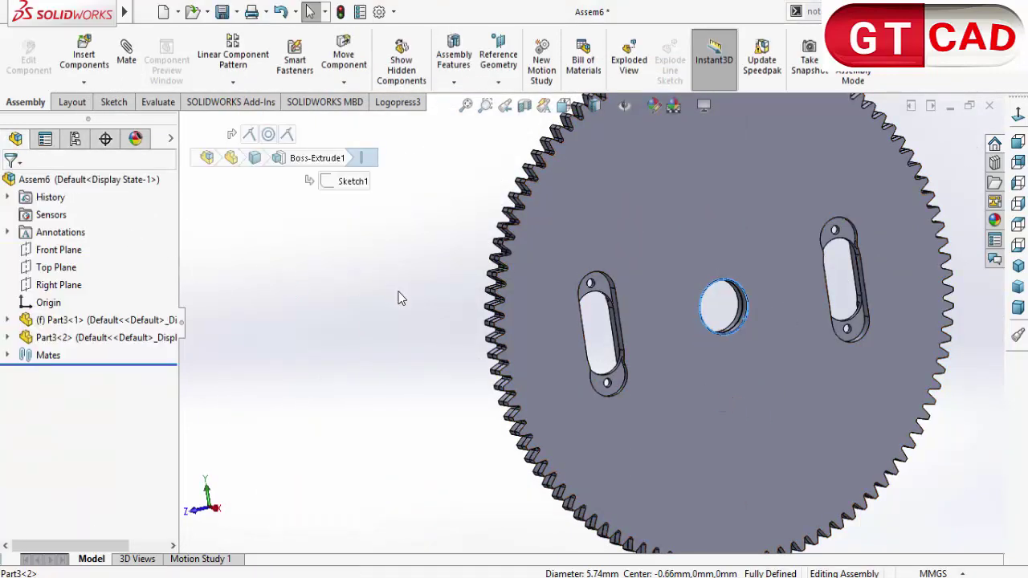
middle_drag(396, 296, 259, 207)
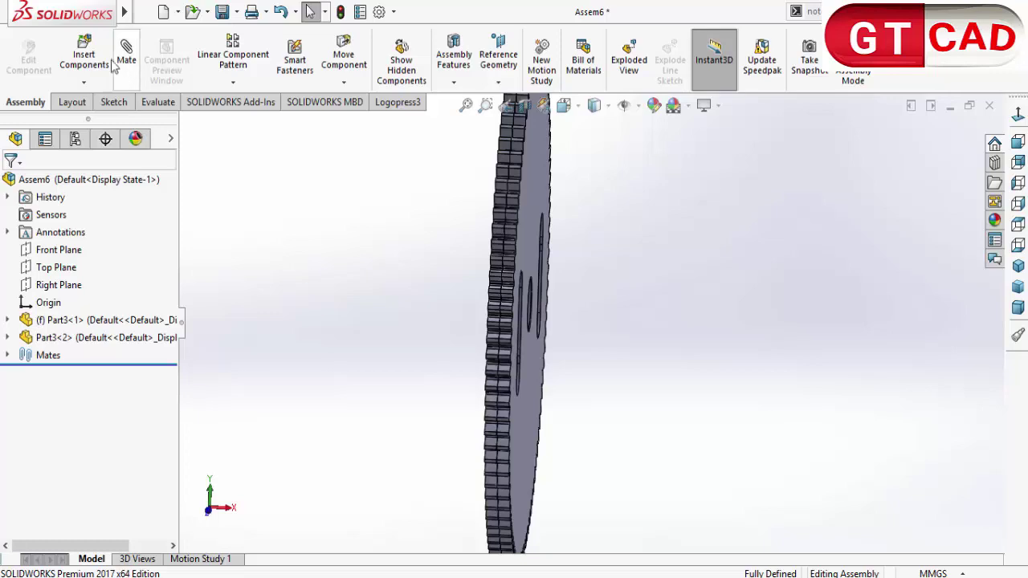
click(86, 56)
double_click(404, 267)
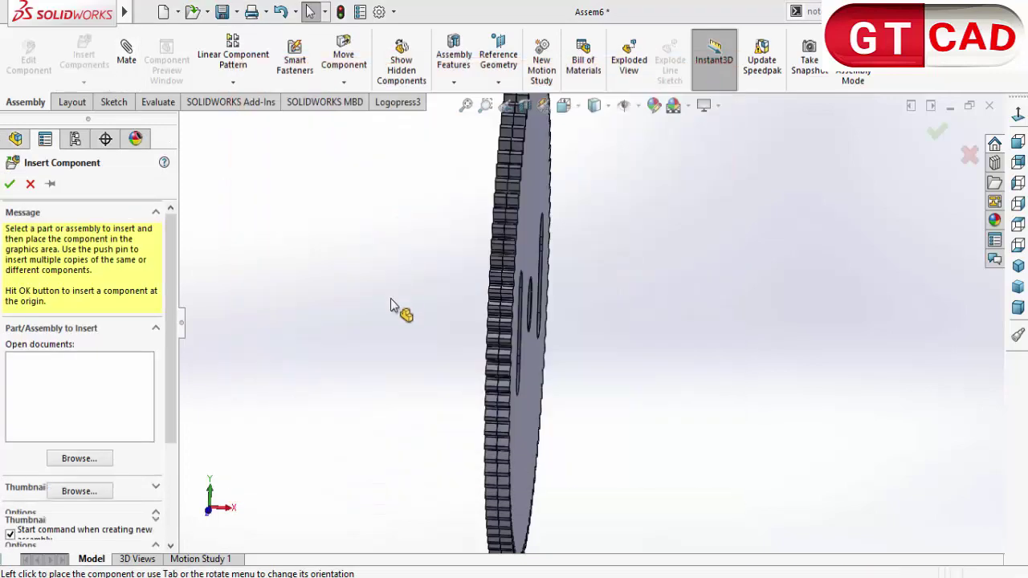
click(390, 303)
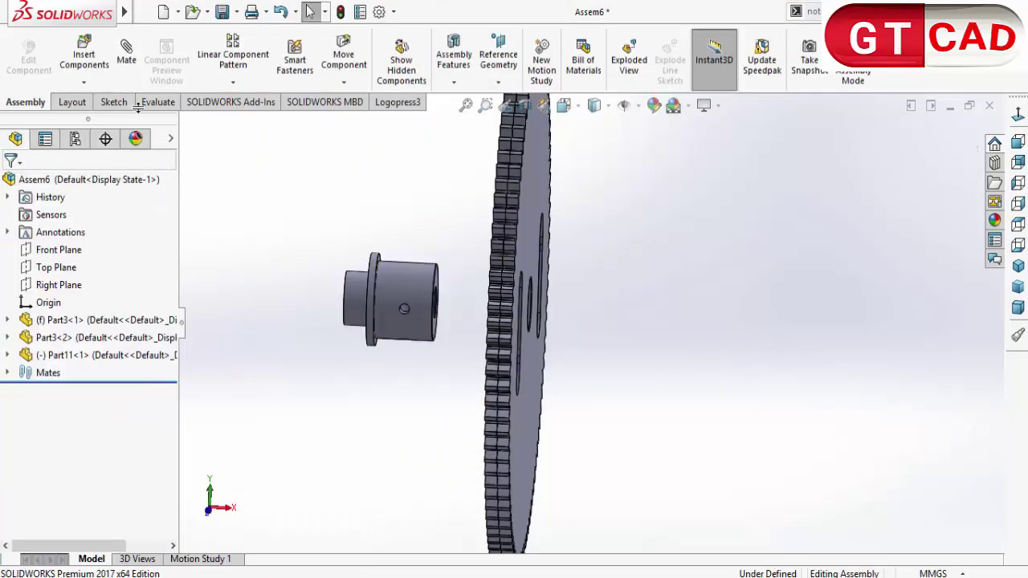
click(126, 53)
Step: Make the hub's outer cylindrical face concentric with the gear hole
click(392, 281)
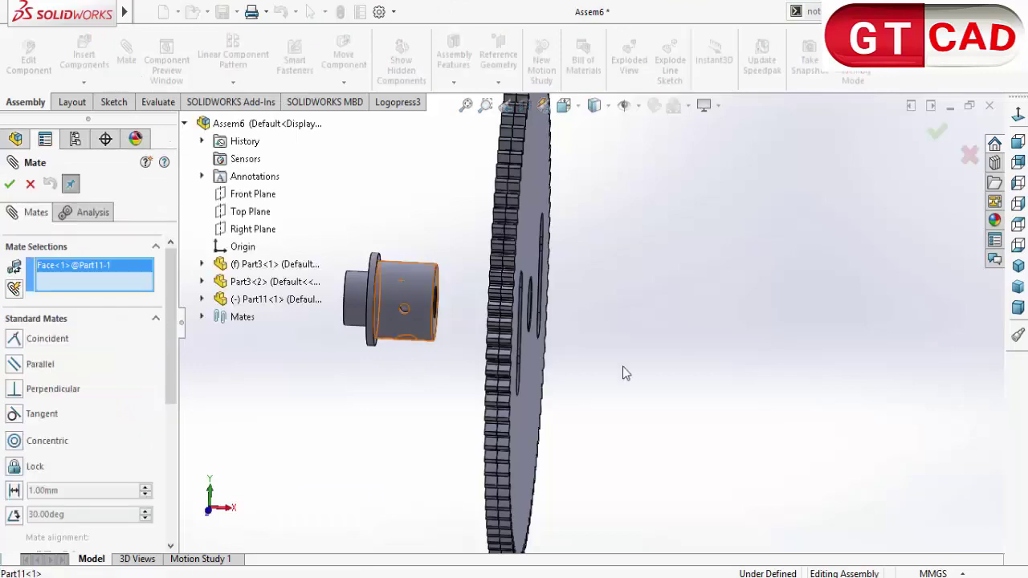
middle_drag(622, 366, 608, 381)
scroll(409, 324, down, 4)
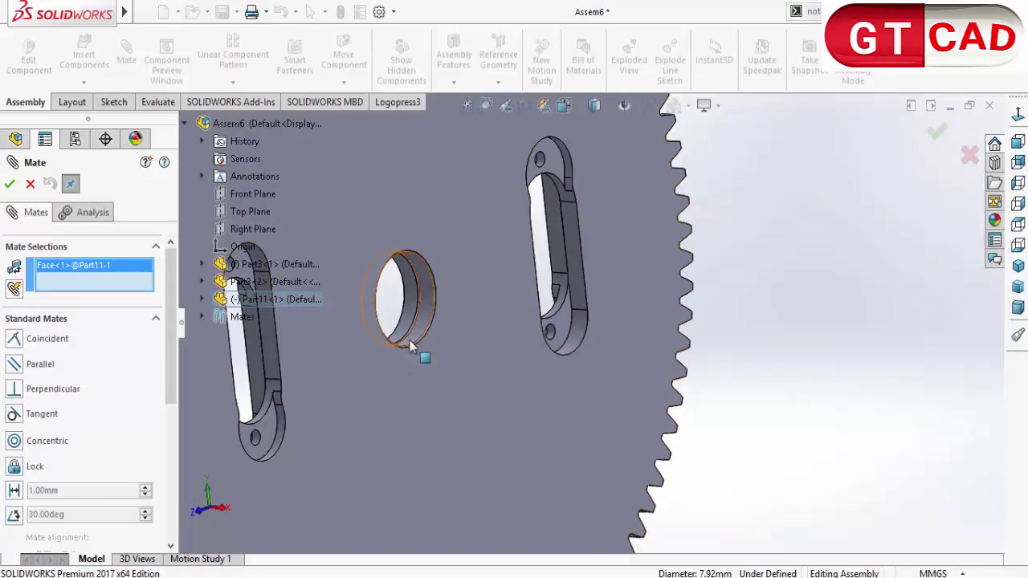
click(413, 347)
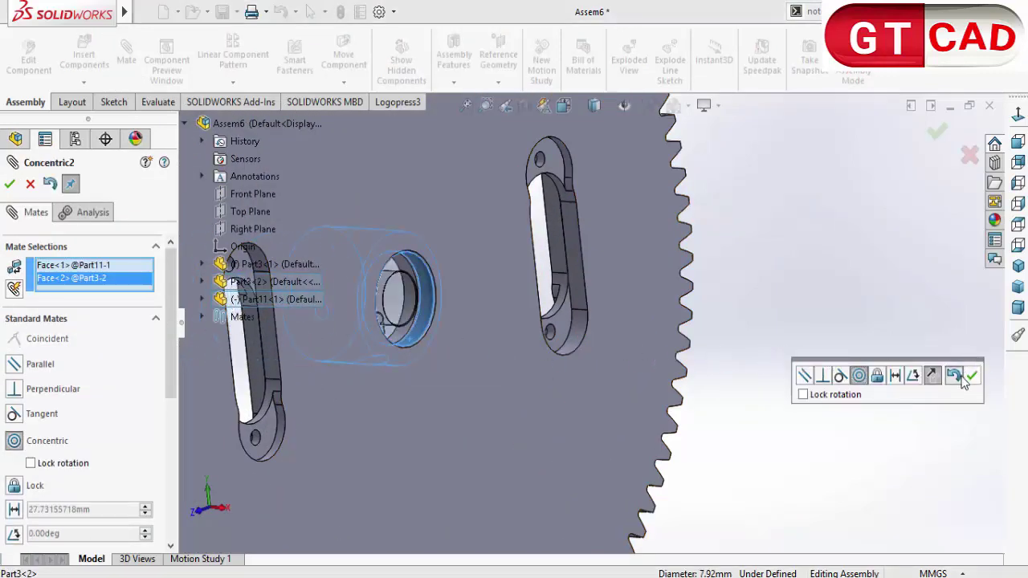
click(973, 375)
Step: Mate the hub's flat face coincident with the gear face so it sits flush
scroll(508, 382, up, 3)
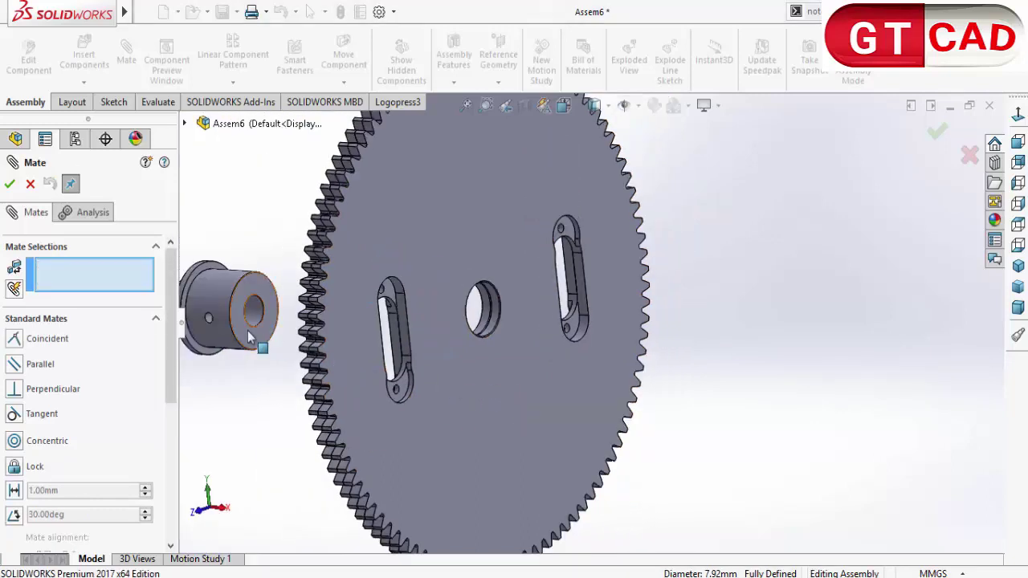
click(227, 277)
middle_drag(227, 277, 254, 391)
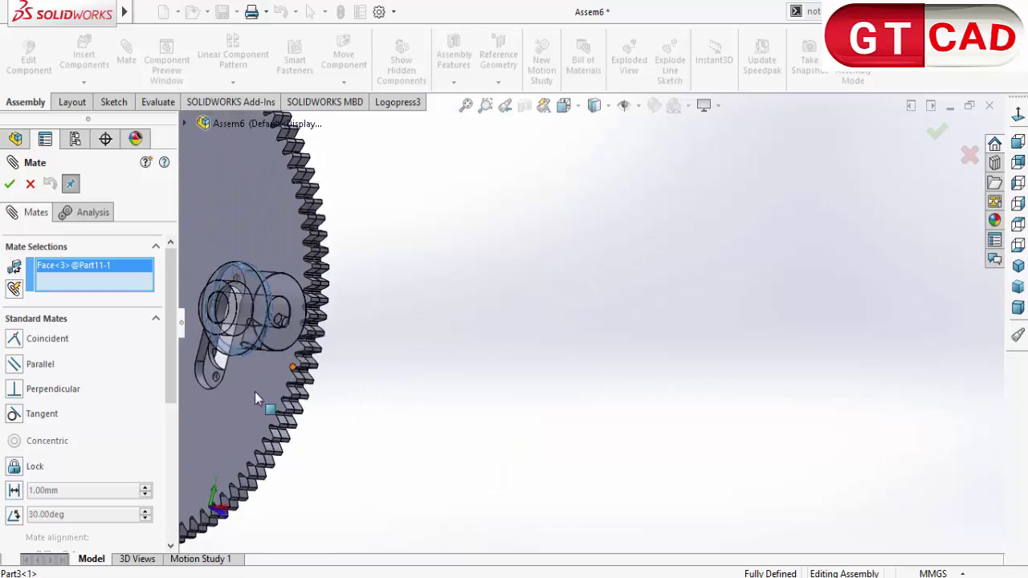
click(253, 395)
click(743, 459)
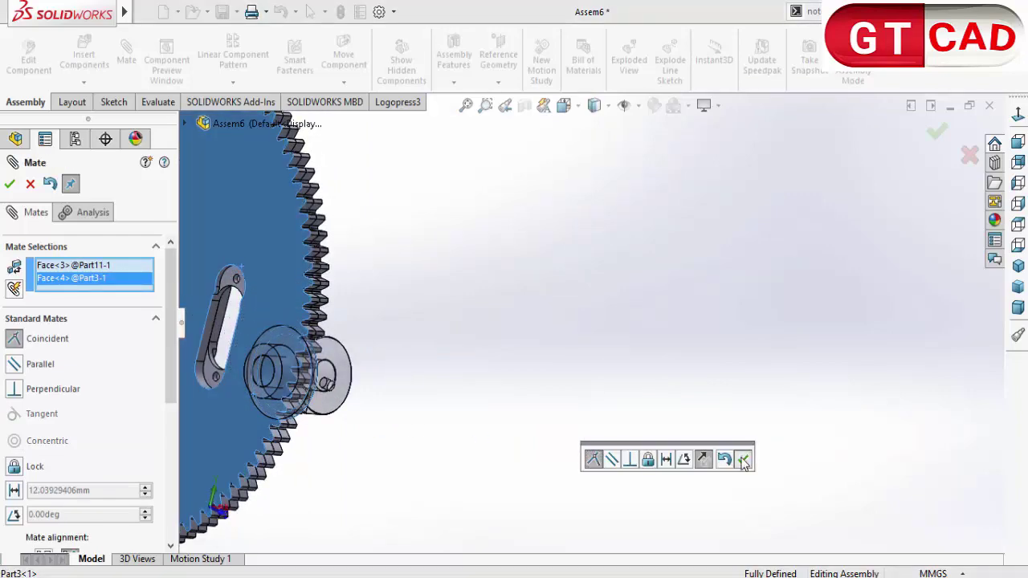
Step: Make the hub's bore concentric with the gear's centre hole and close Mate
middle_drag(743, 458, 434, 355)
scroll(870, 338, down, 5)
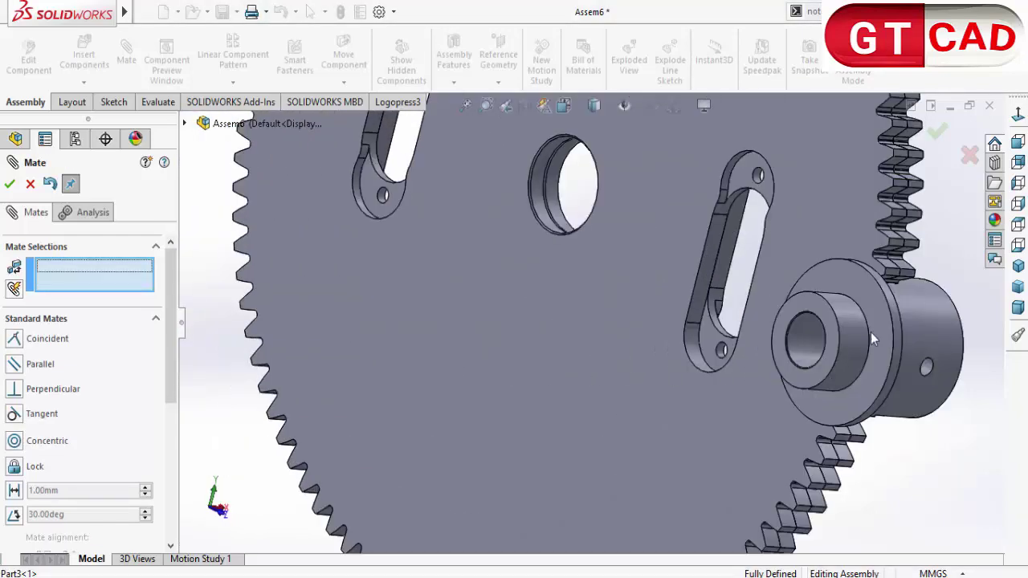
click(811, 340)
click(543, 226)
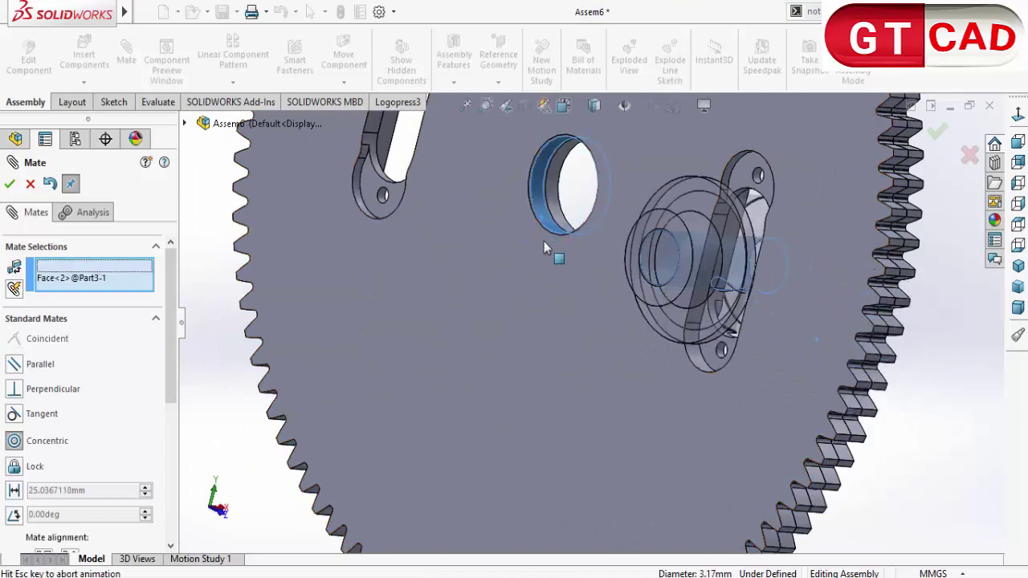
click(979, 302)
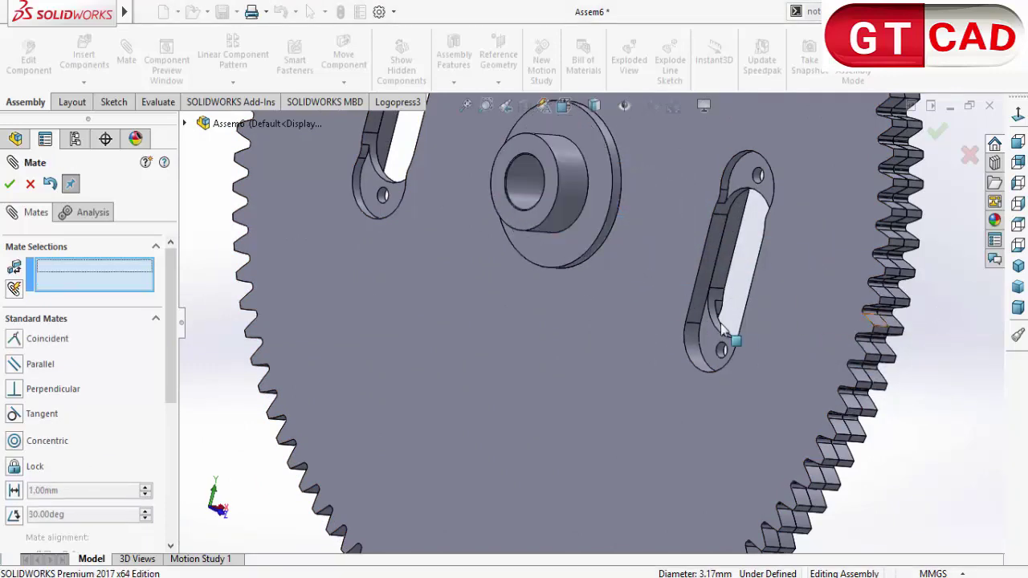
click(32, 185)
scroll(564, 312, down, 5)
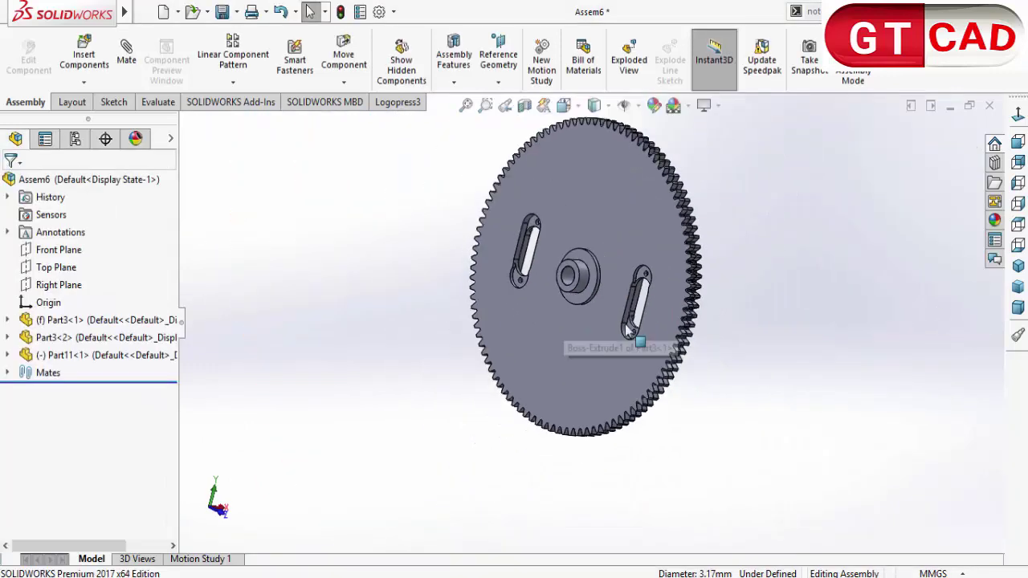
middle_drag(564, 312, 598, 327)
scroll(598, 327, down, 1)
scroll(579, 337, down, 5)
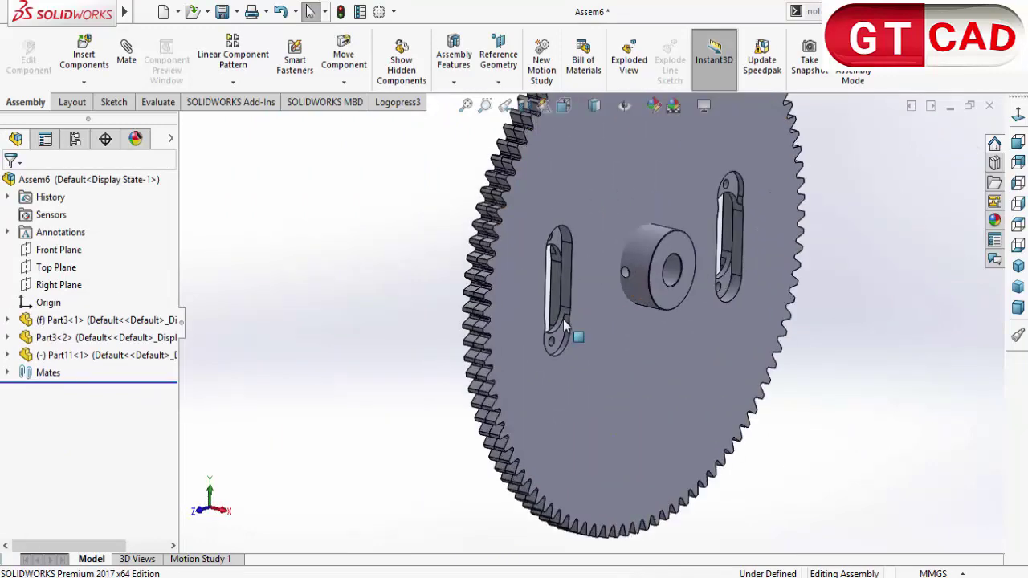
Step: Insert two EXTENSION-SPRING copies beside the gear, the second below the first
click(84, 55)
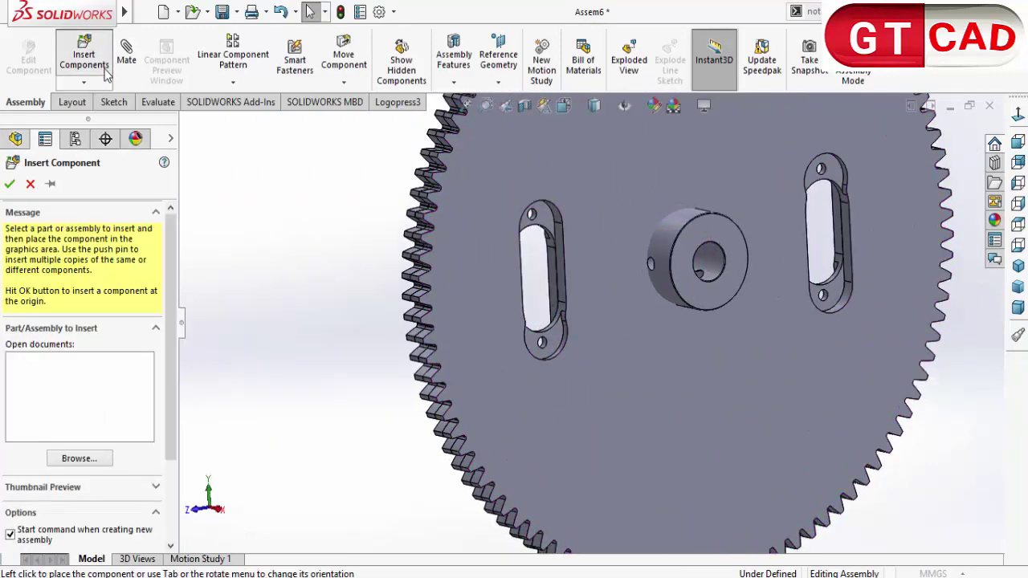
double_click(406, 169)
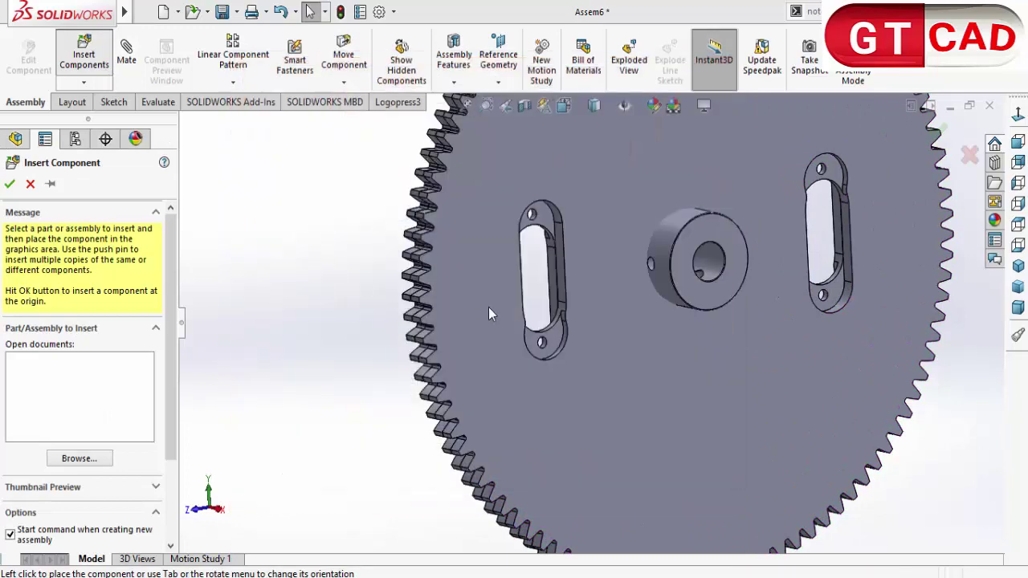
click(50, 184)
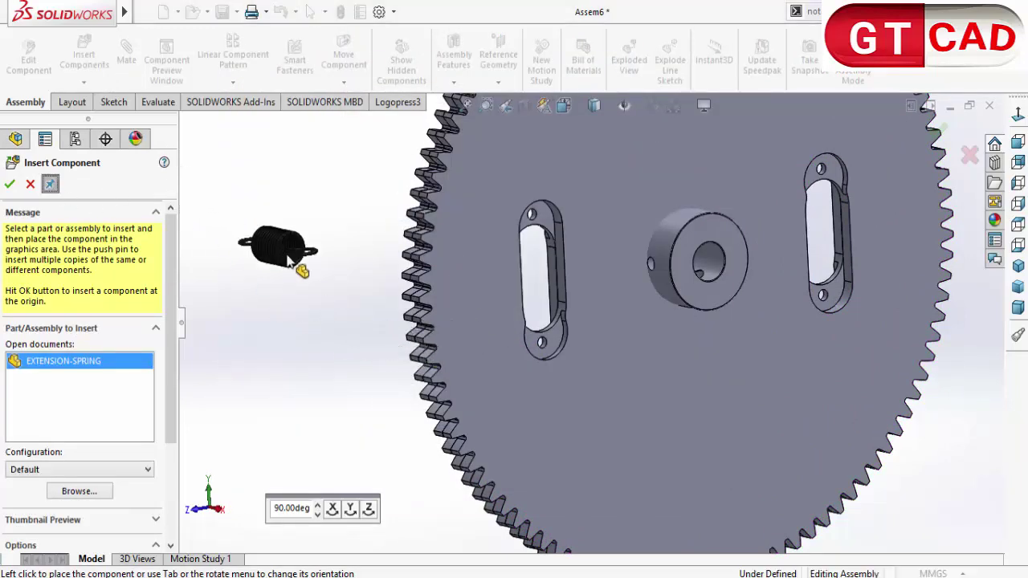
click(293, 261)
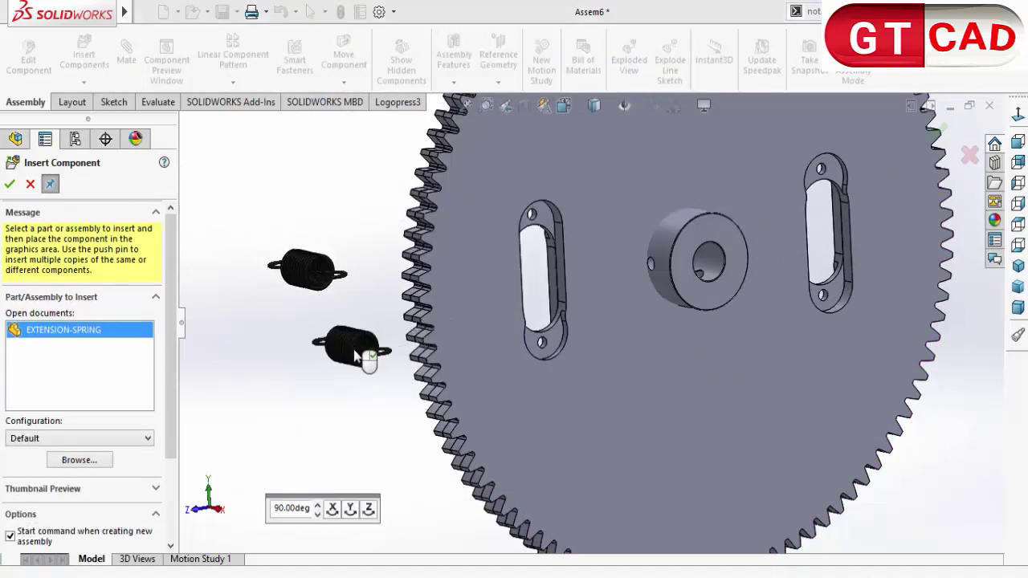
key(Escape)
click(83, 56)
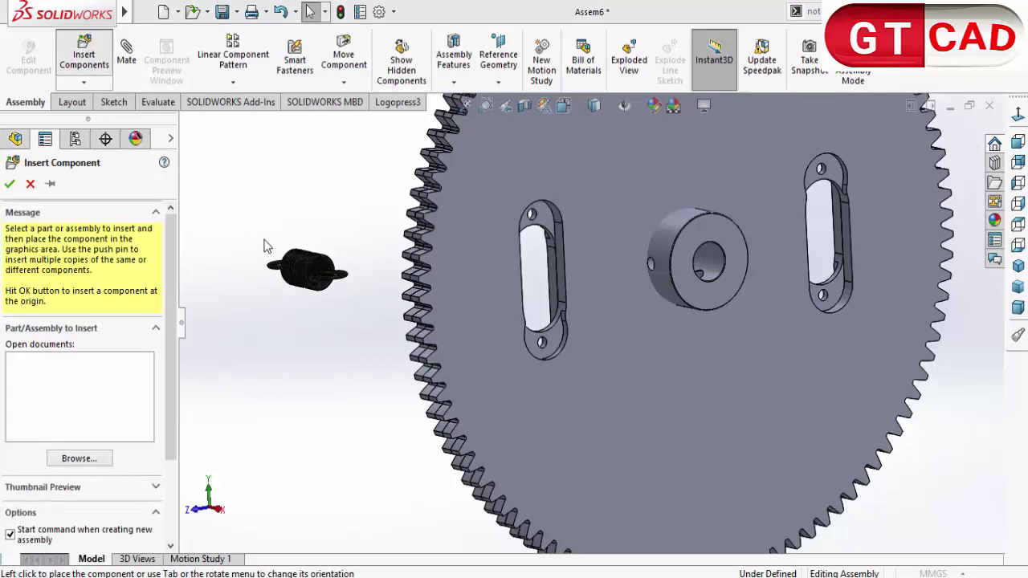
double_click(406, 169)
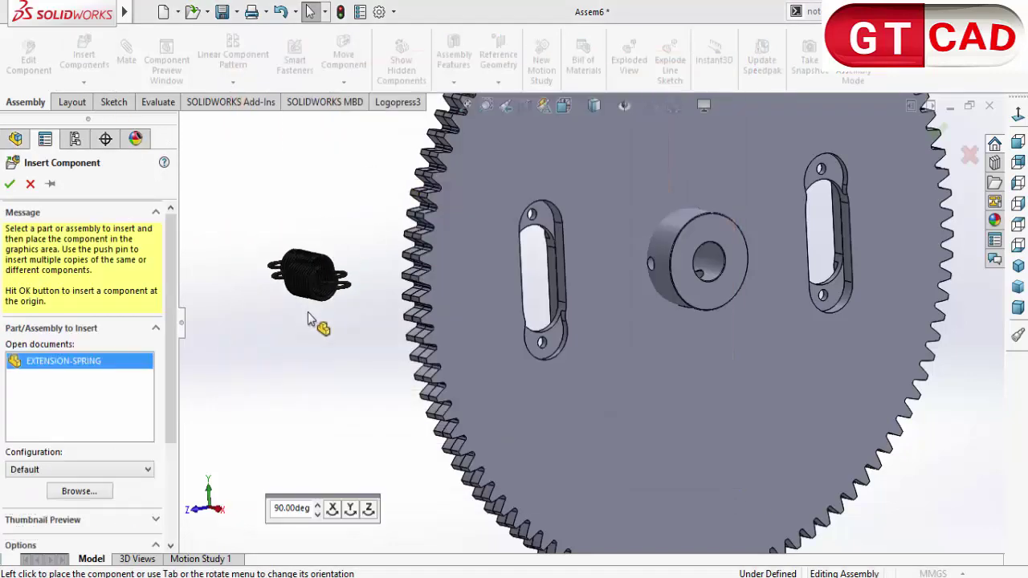
click(307, 269)
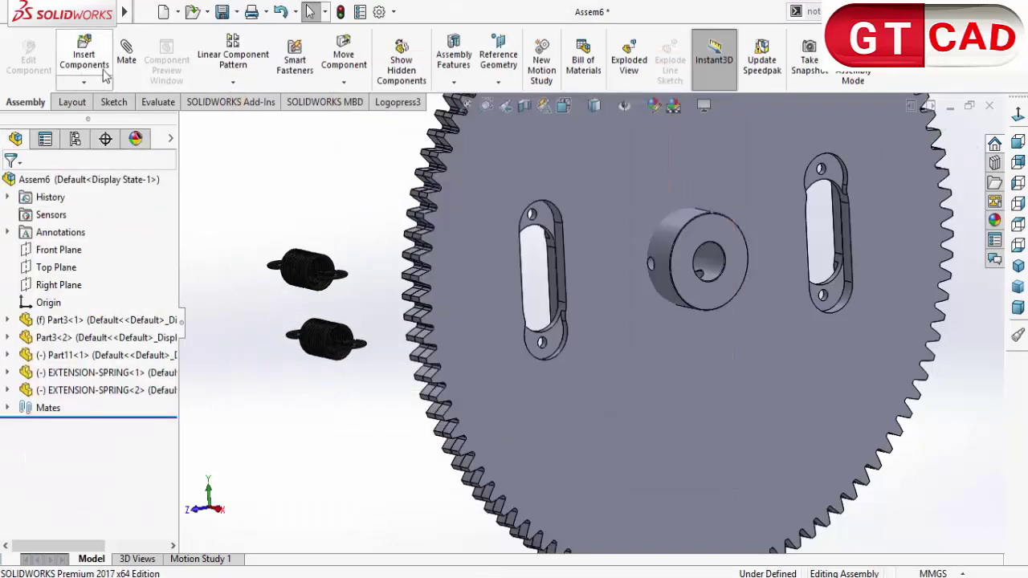
click(126, 57)
scroll(312, 297, down, 2)
scroll(312, 297, down, 4)
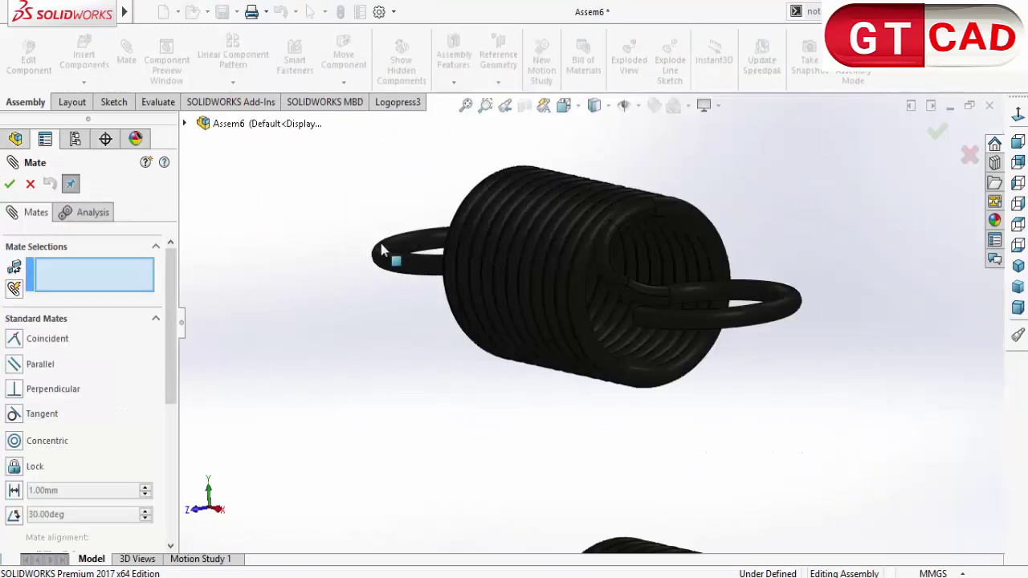
Step: Mate one spring hook tangent to a slot hole on the gear
click(390, 270)
scroll(340, 318, up, 5)
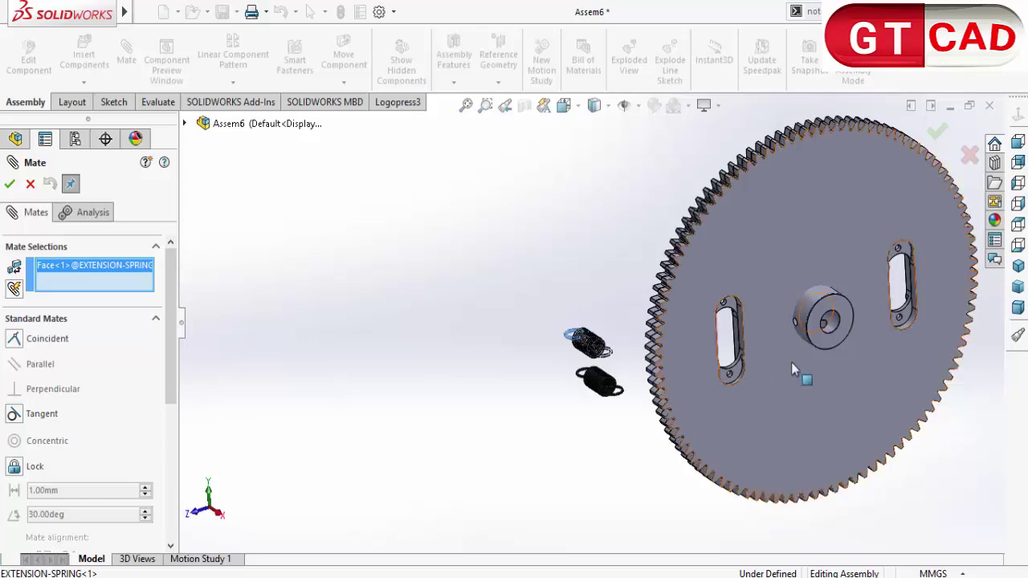
scroll(743, 340, down, 5)
scroll(583, 314, up, 3)
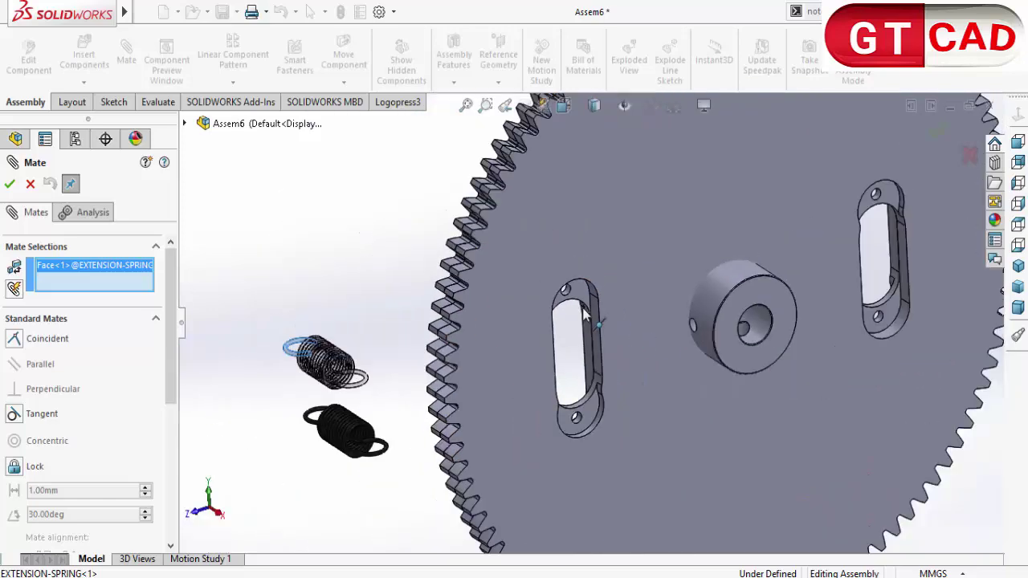
key(ctrl+4)
scroll(562, 303, down, 5)
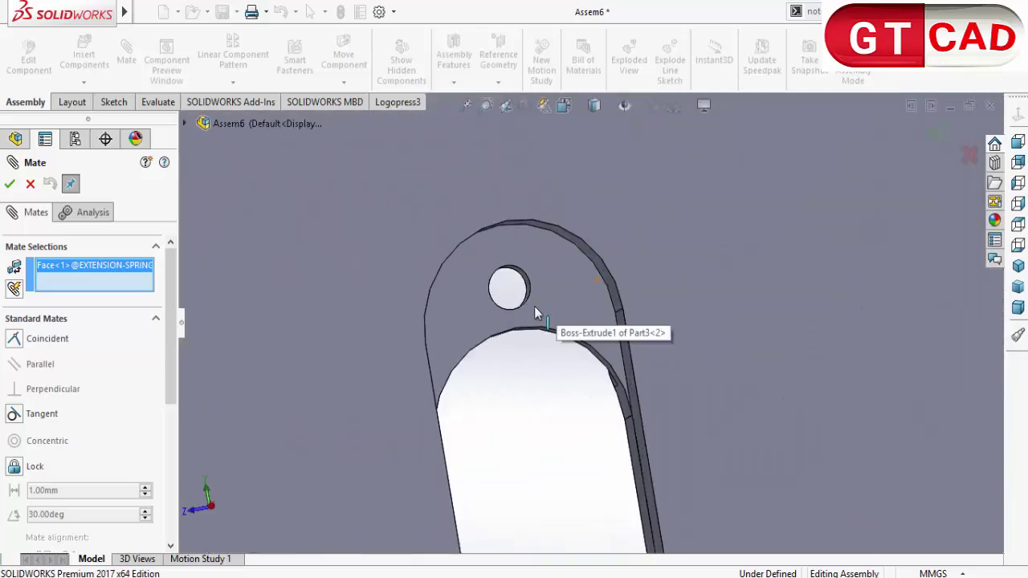
click(501, 290)
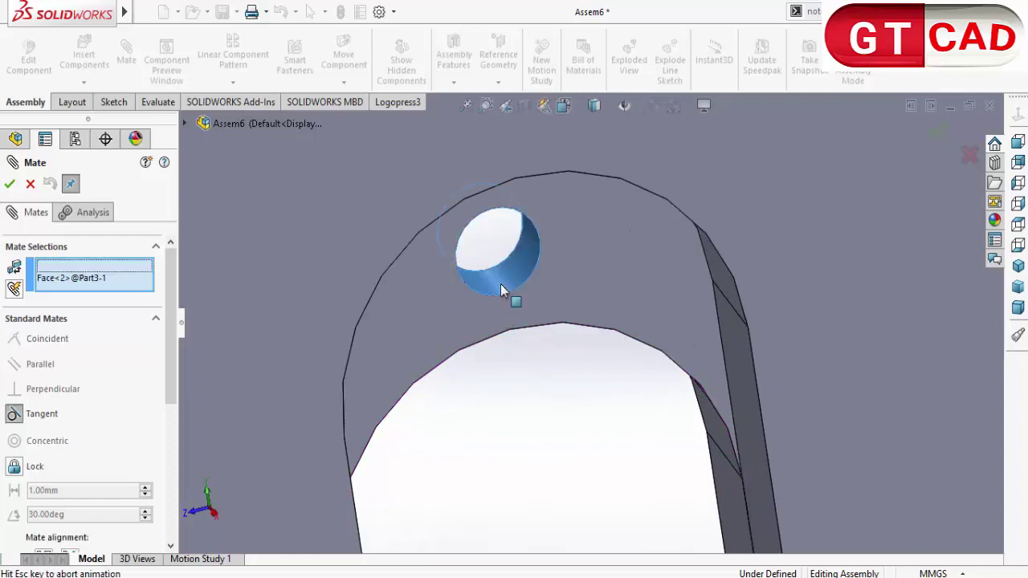
click(9, 184)
Step: Mate the spring's other hook tangent to the other slot hole
click(847, 436)
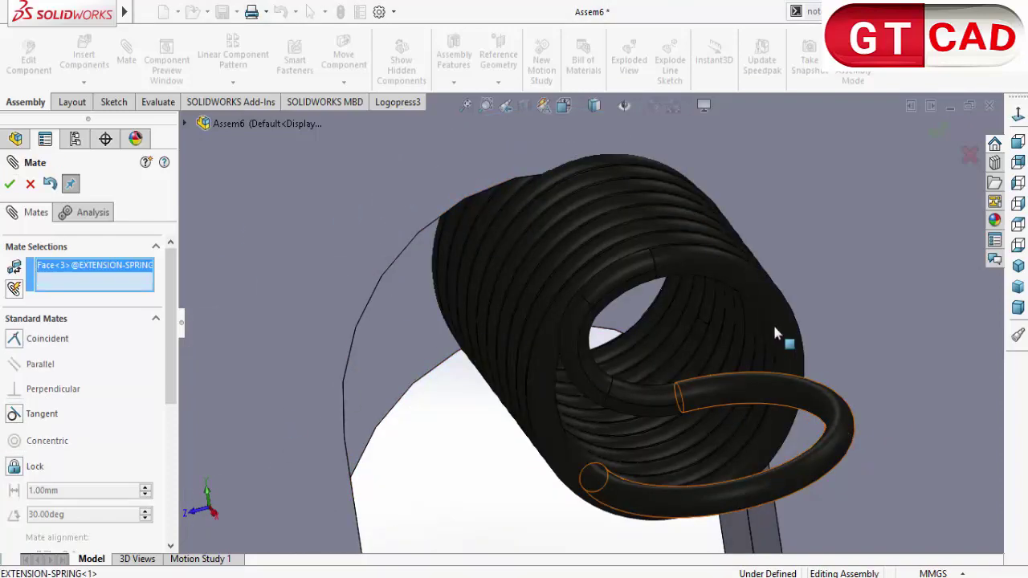
scroll(771, 337, up, 5)
scroll(578, 417, down, 5)
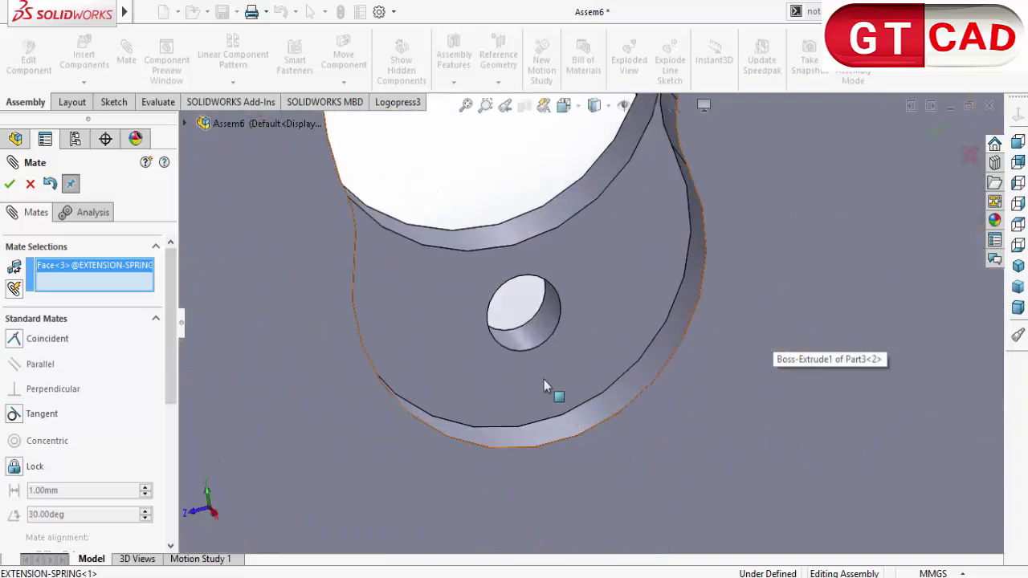
click(518, 340)
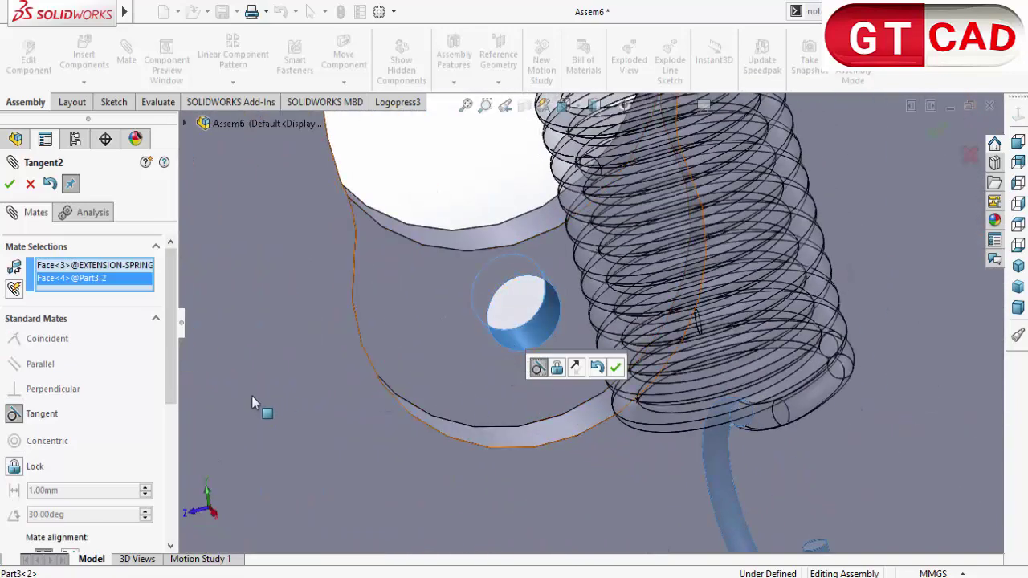
click(615, 367)
scroll(655, 337, up, 5)
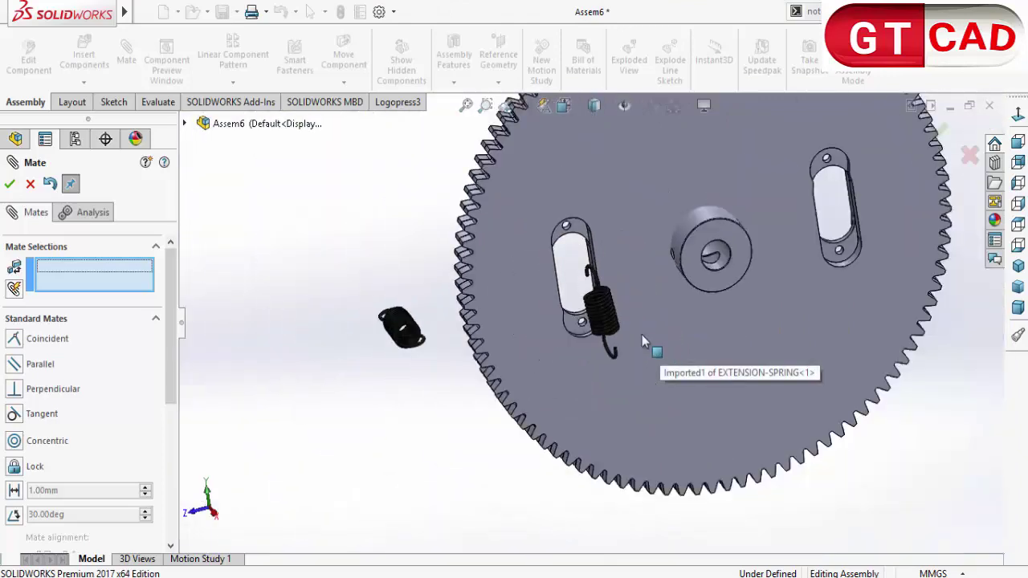
scroll(641, 334, down, 5)
middle_drag(642, 334, 660, 270)
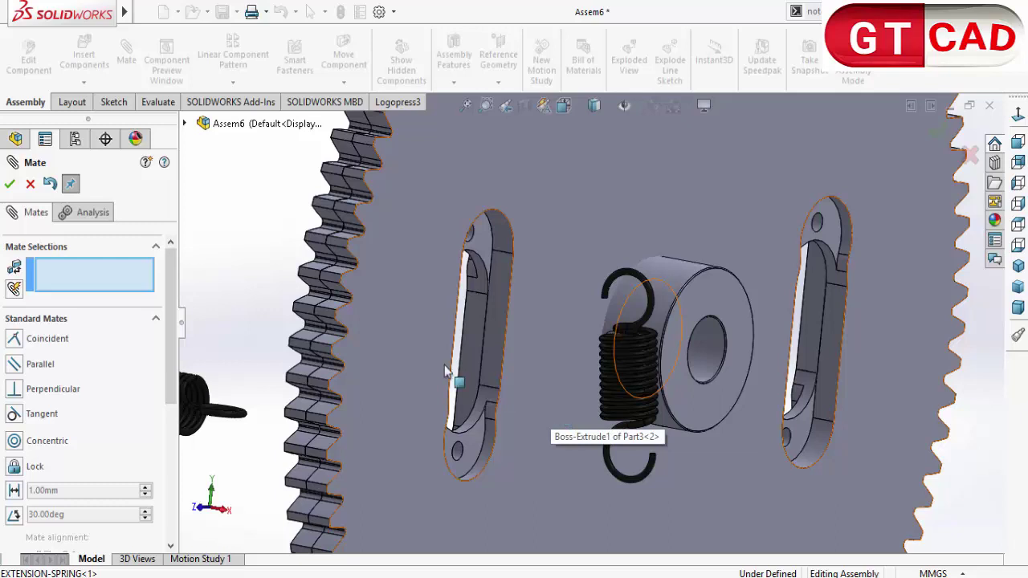
key(Escape)
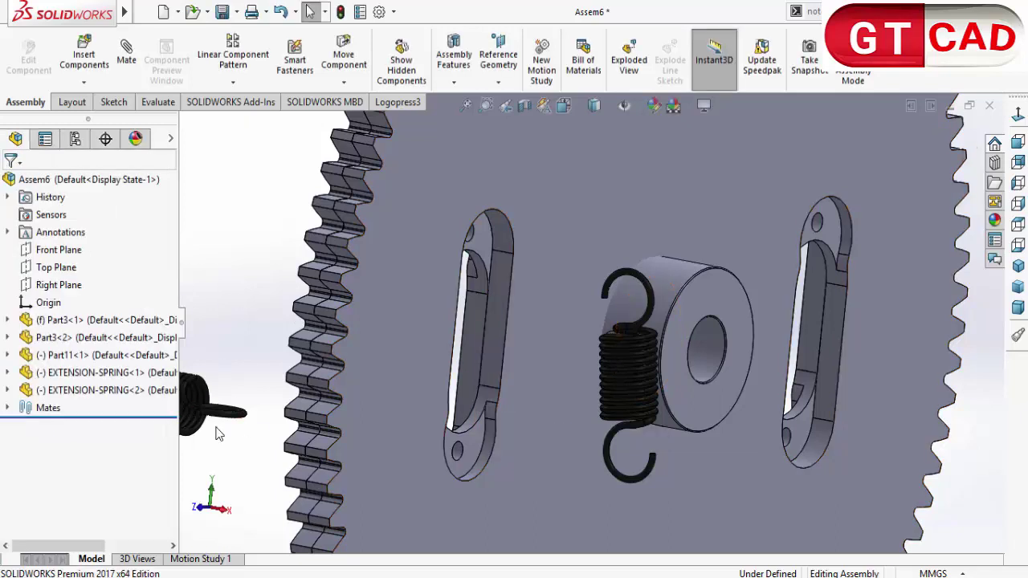
Step: Select the first spring's Front Plane in the design tree
click(8, 390)
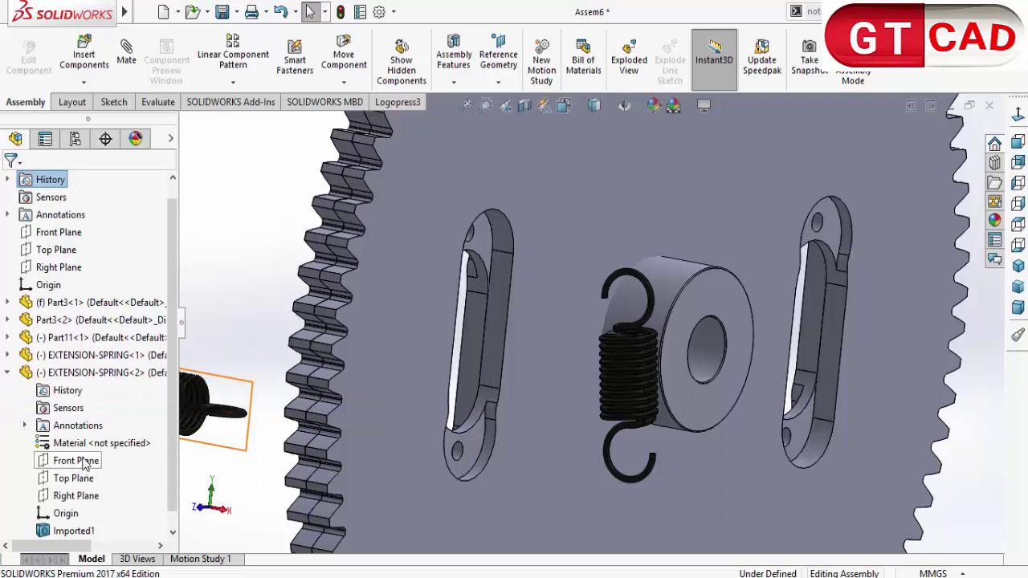
click(7, 375)
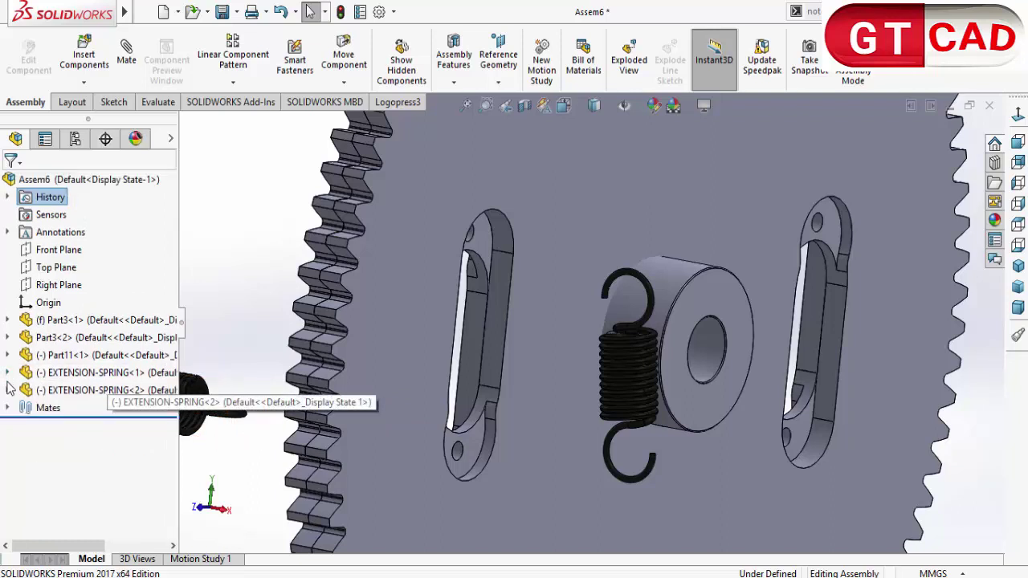
click(7, 372)
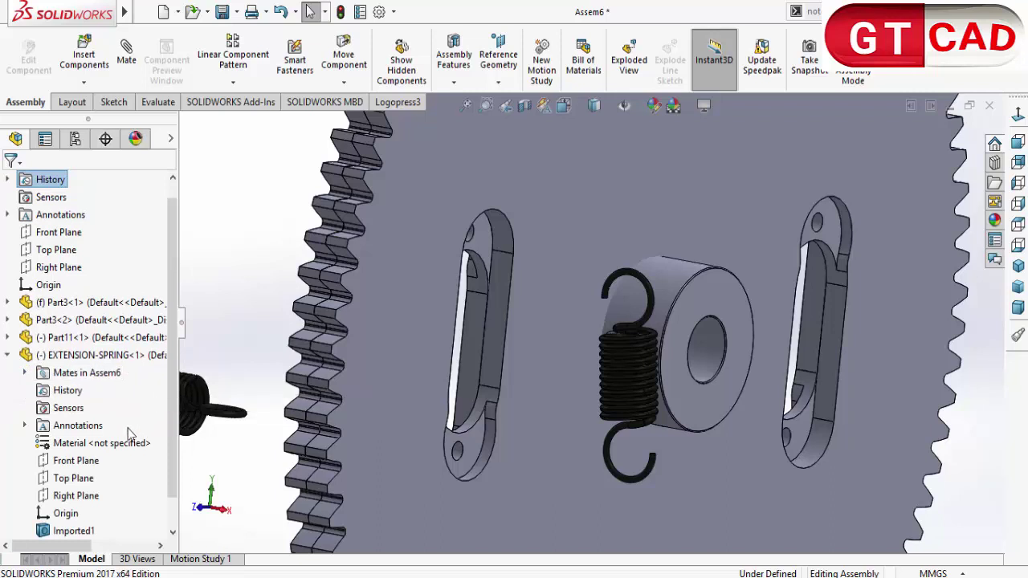
click(88, 465)
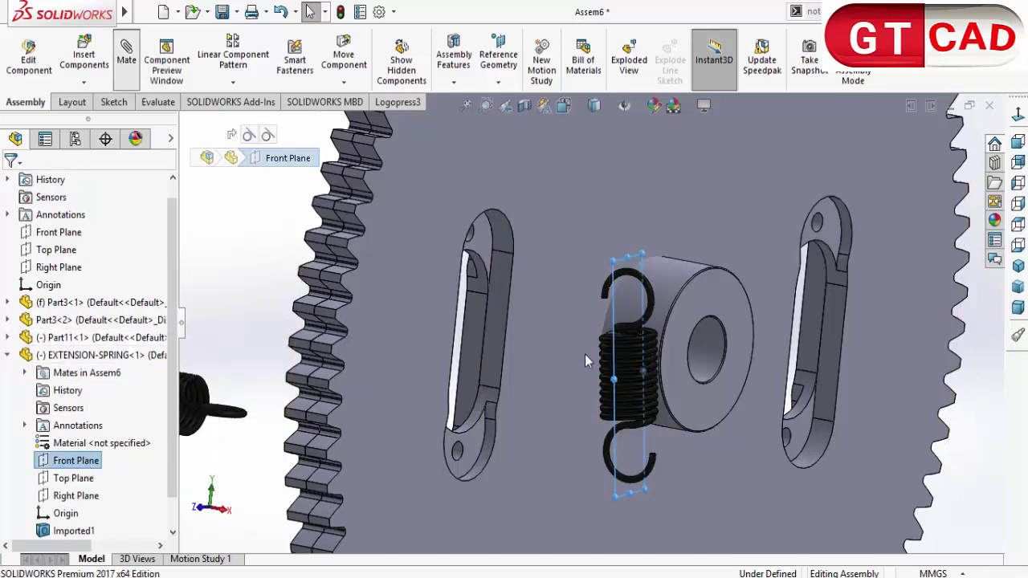
Step: Mate the spring's Front Plane to the gear slot edge, seating it in the left slot
key(m)
click(485, 347)
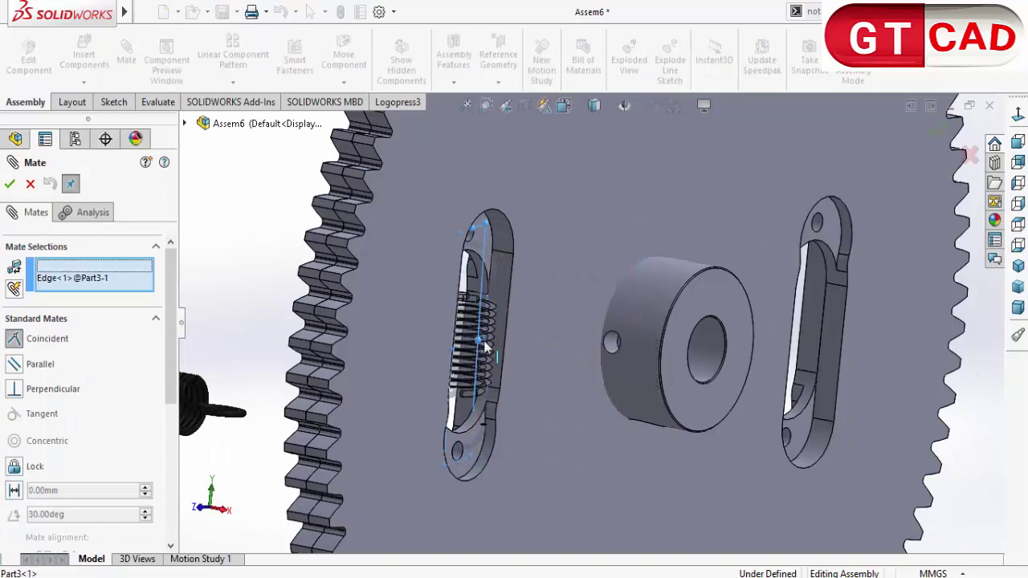
click(466, 365)
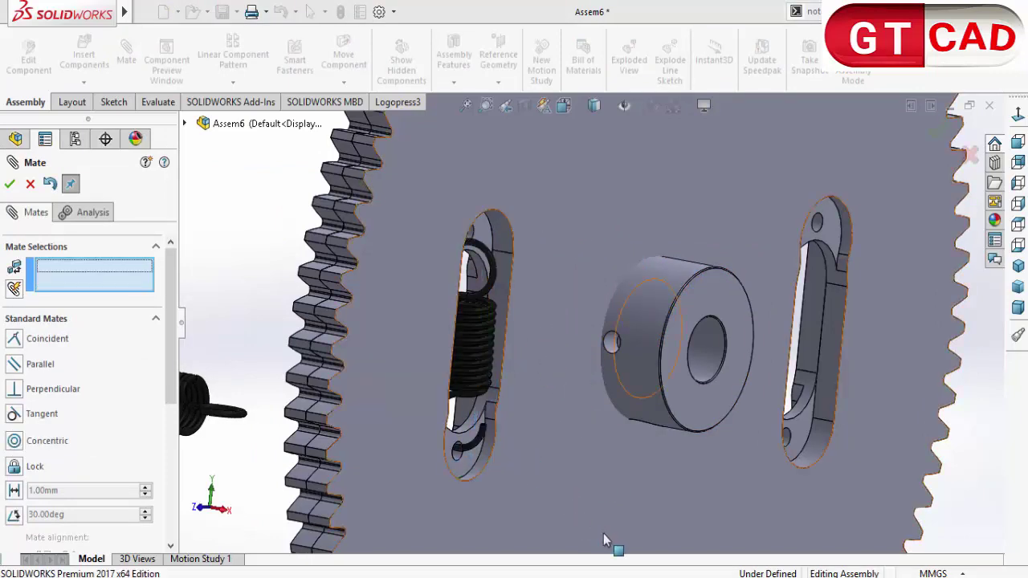
scroll(534, 406, down, 3)
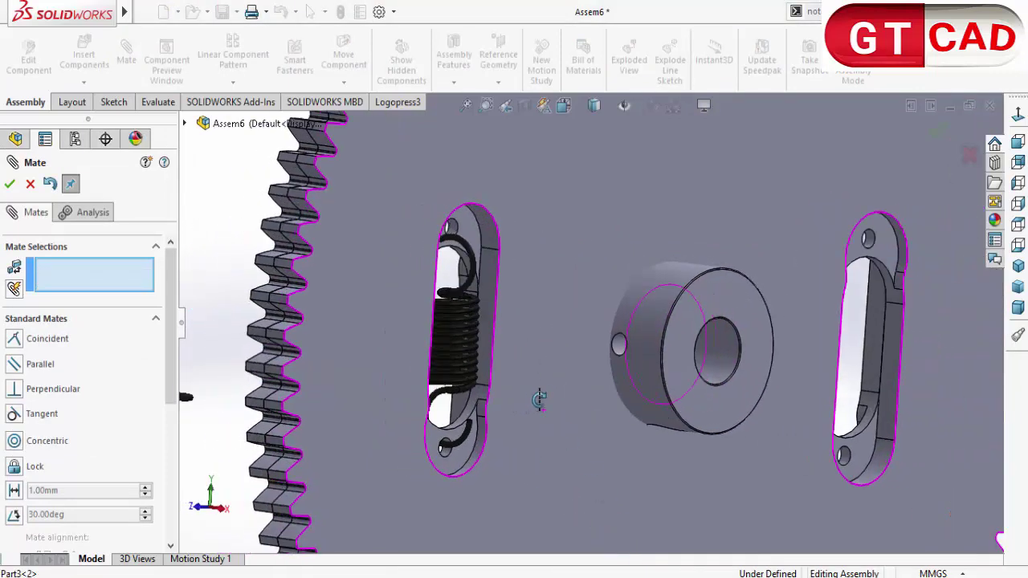
middle_drag(539, 400, 457, 359)
scroll(508, 384, up, 3)
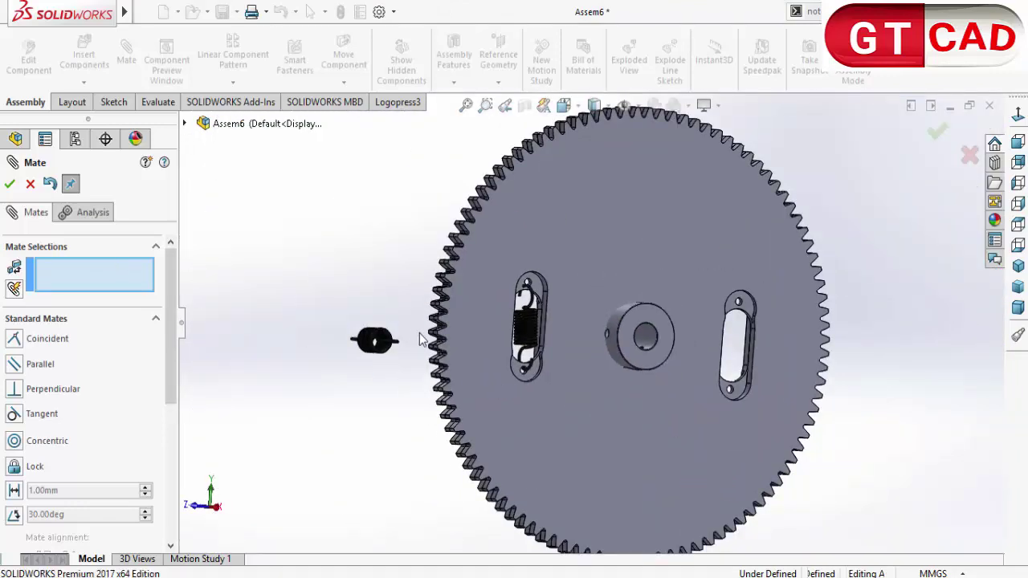
key(Escape)
click(371, 341)
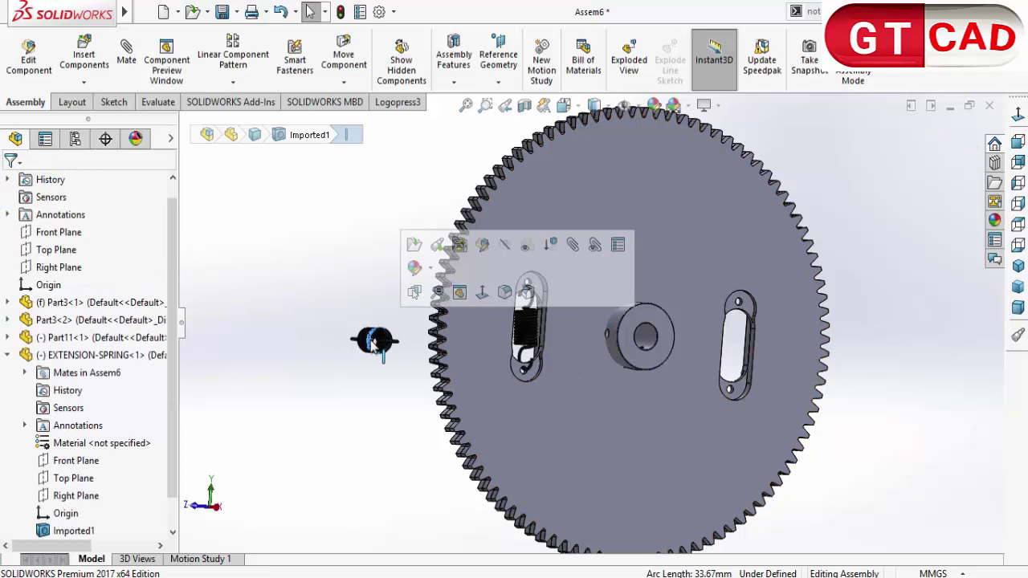
Step: Delete the stray spring piece beside the gear
key(Delete)
click(605, 220)
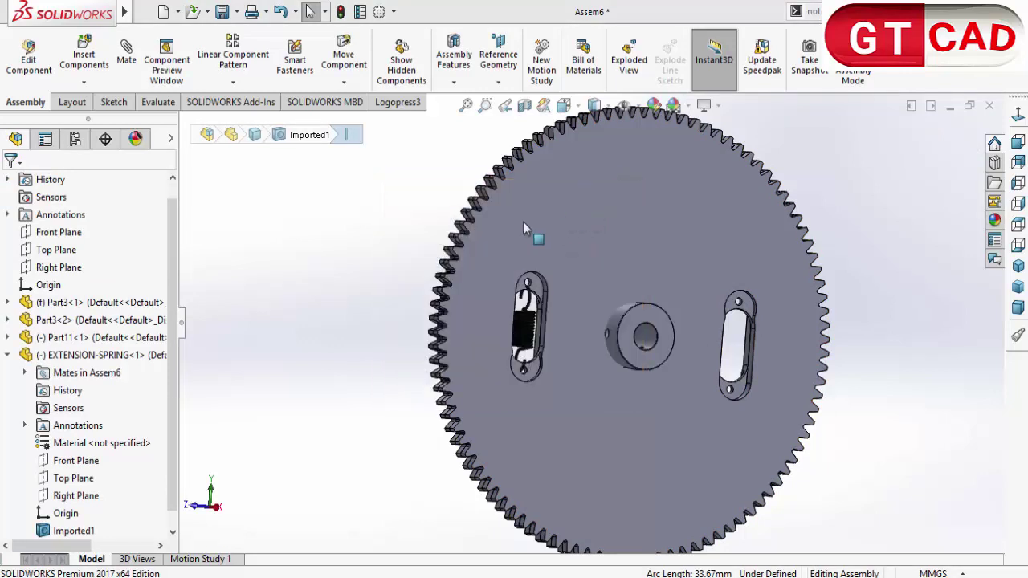
click(498, 82)
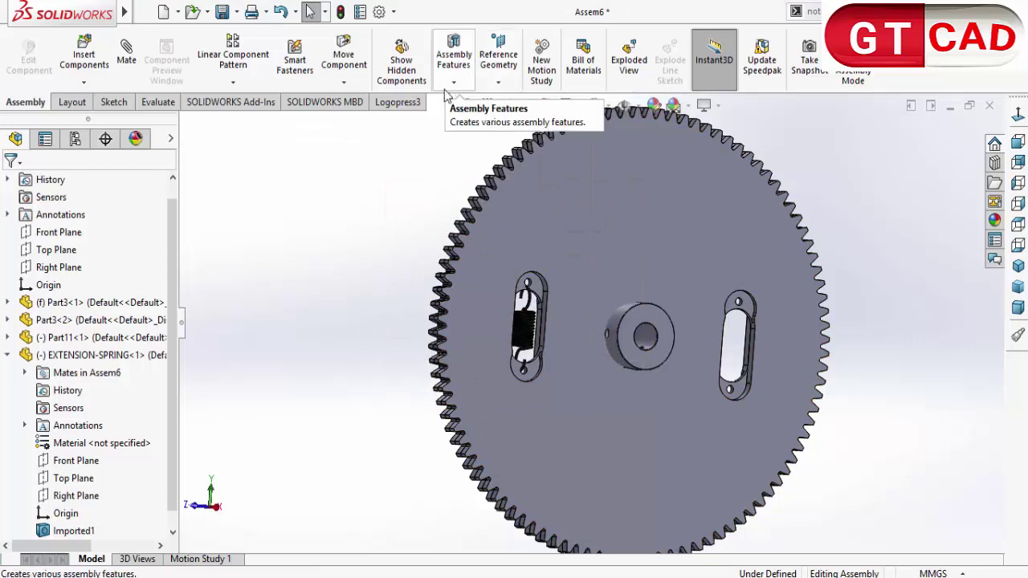
Step: Open Mirror Components from the Linear Component Pattern dropdown
click(343, 82)
click(455, 83)
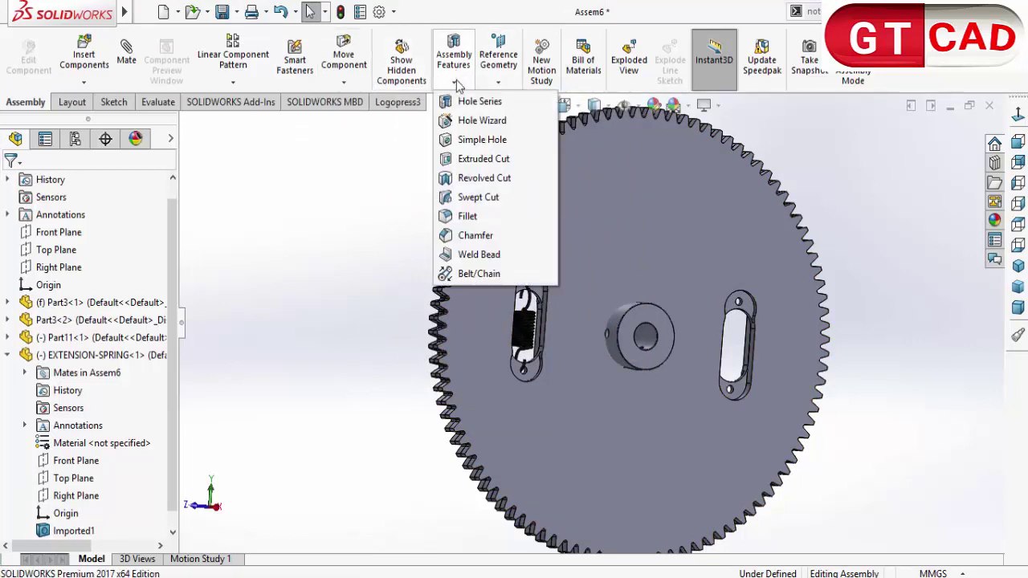
click(498, 81)
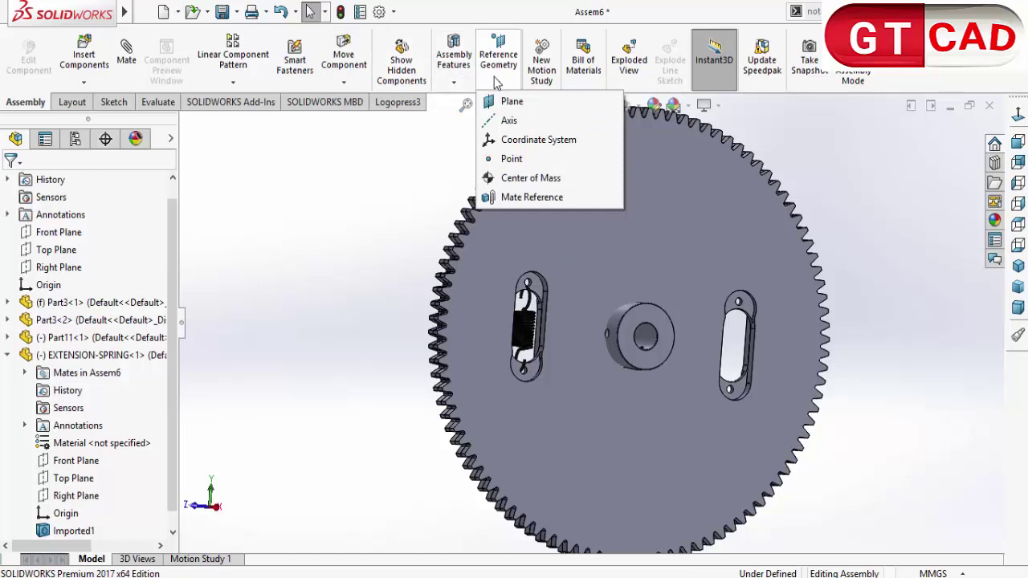
click(343, 82)
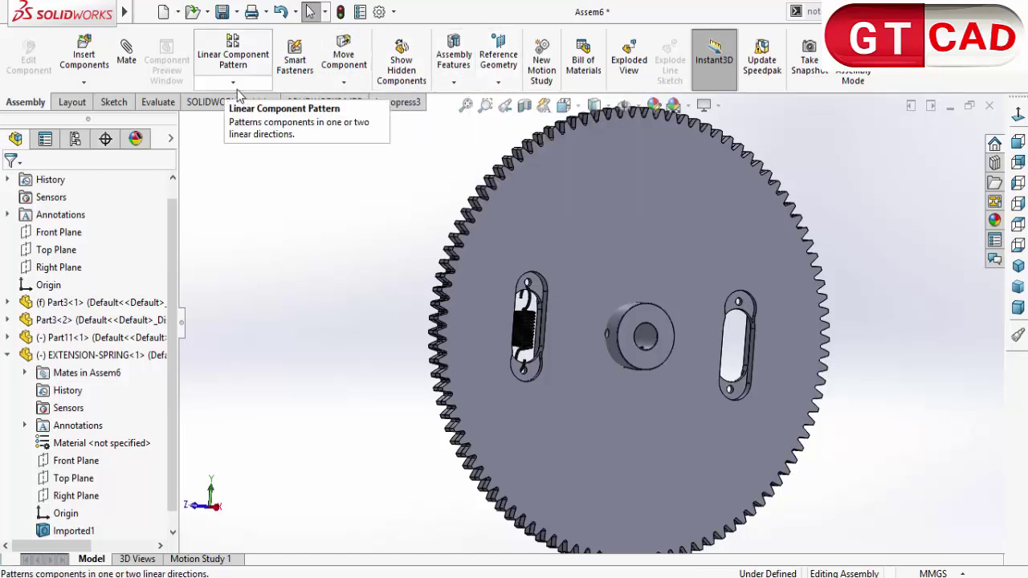
click(234, 84)
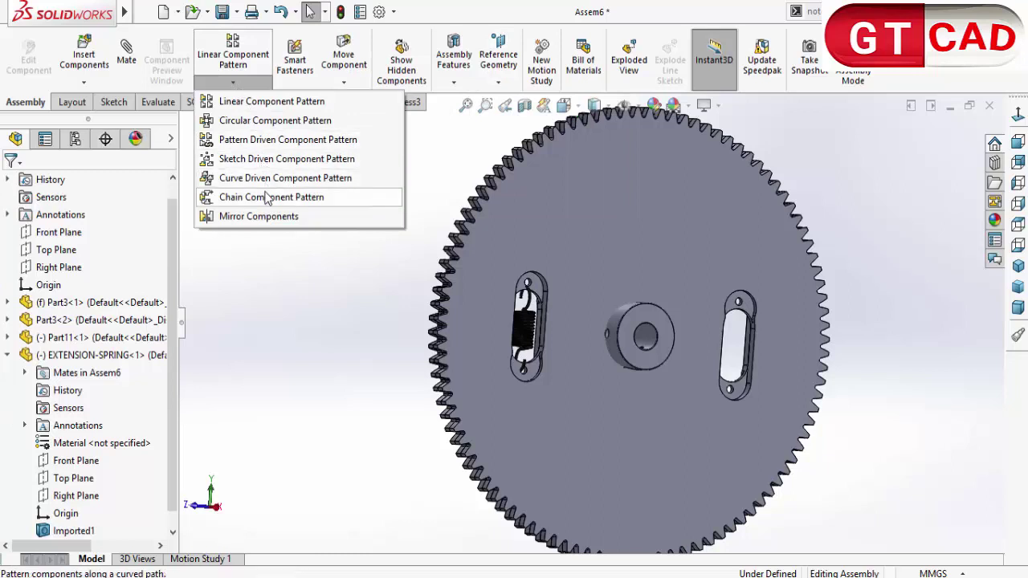
click(259, 217)
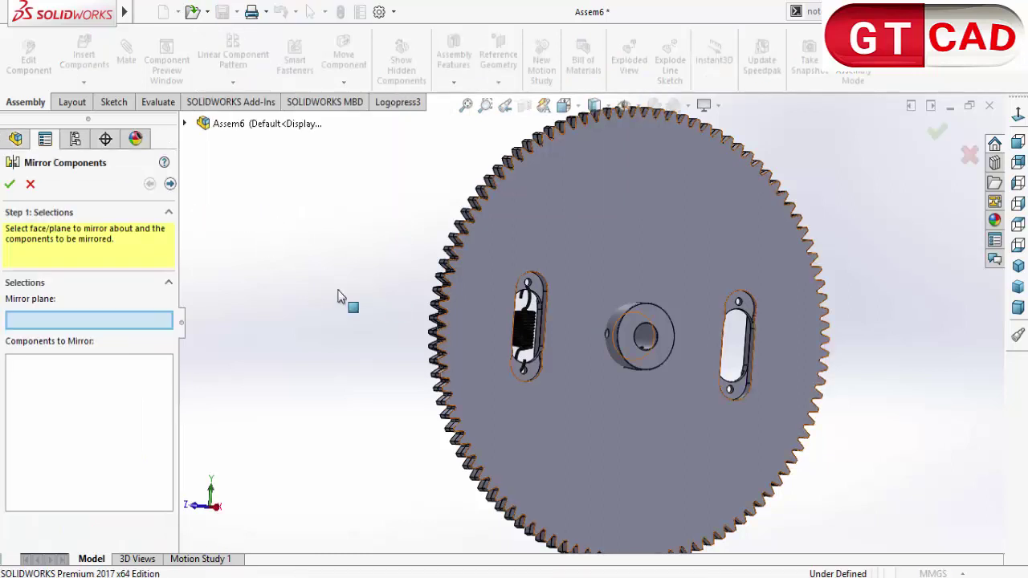
Step: Mirror EXTENSION-SPRING-1 about Part3<2>'s Front Plane into the gear's right slot
click(183, 125)
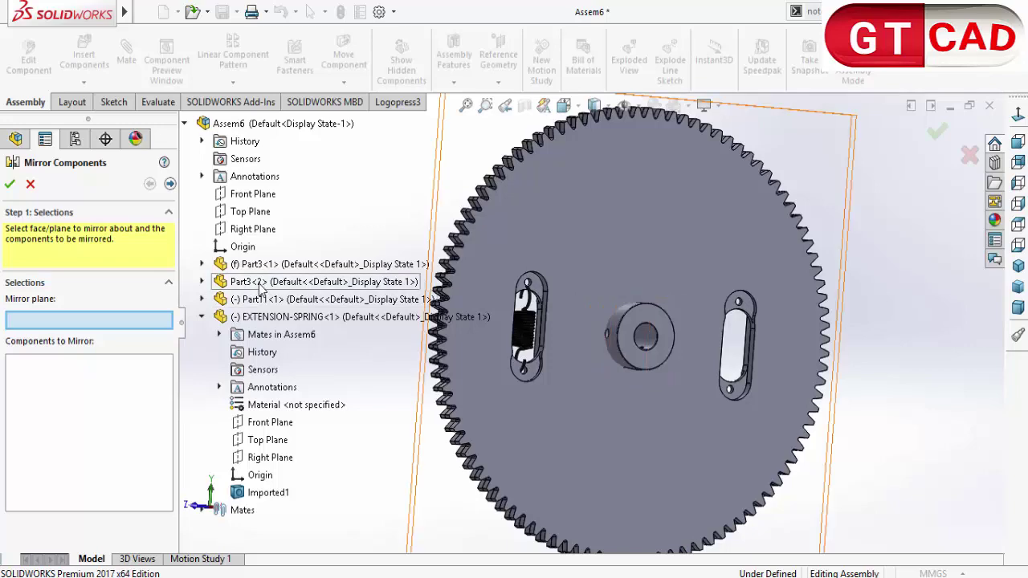
click(202, 282)
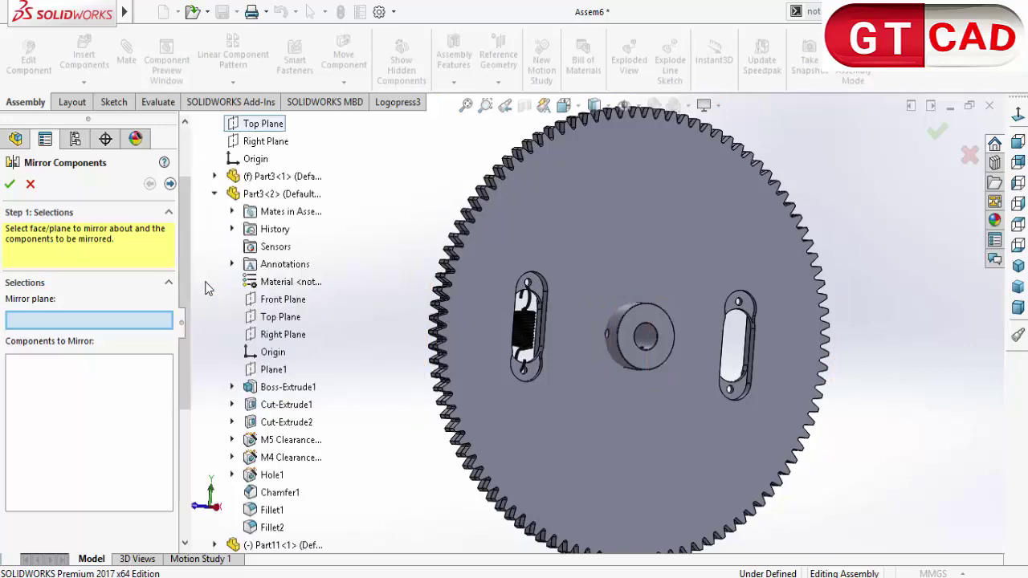
click(261, 306)
middle_drag(803, 393, 486, 399)
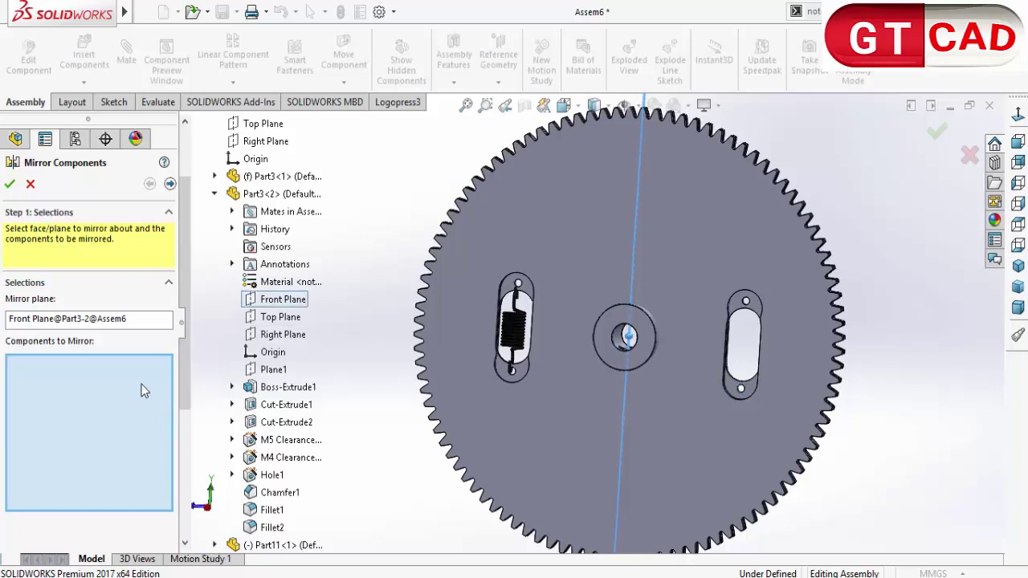
click(522, 329)
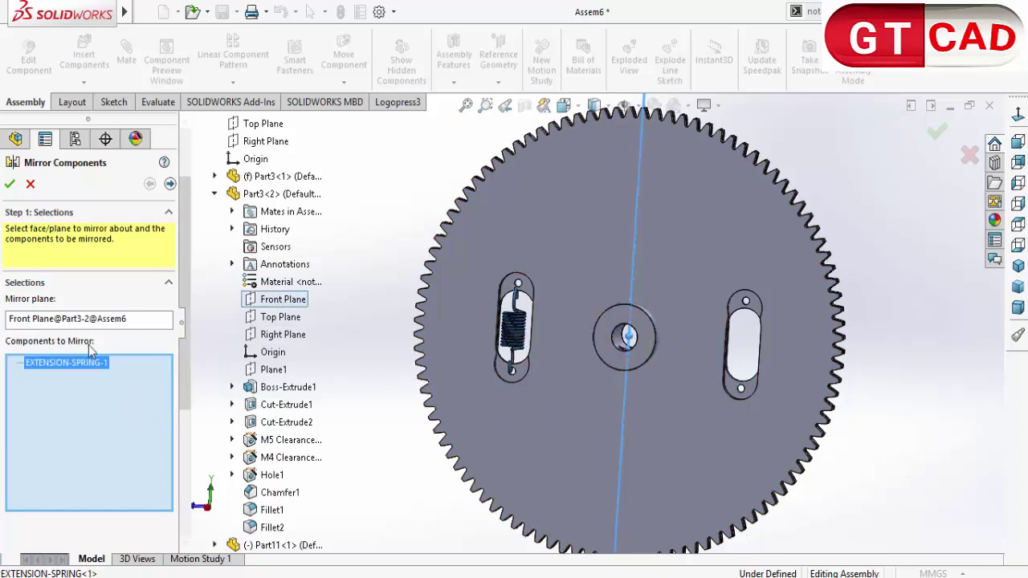
click(169, 185)
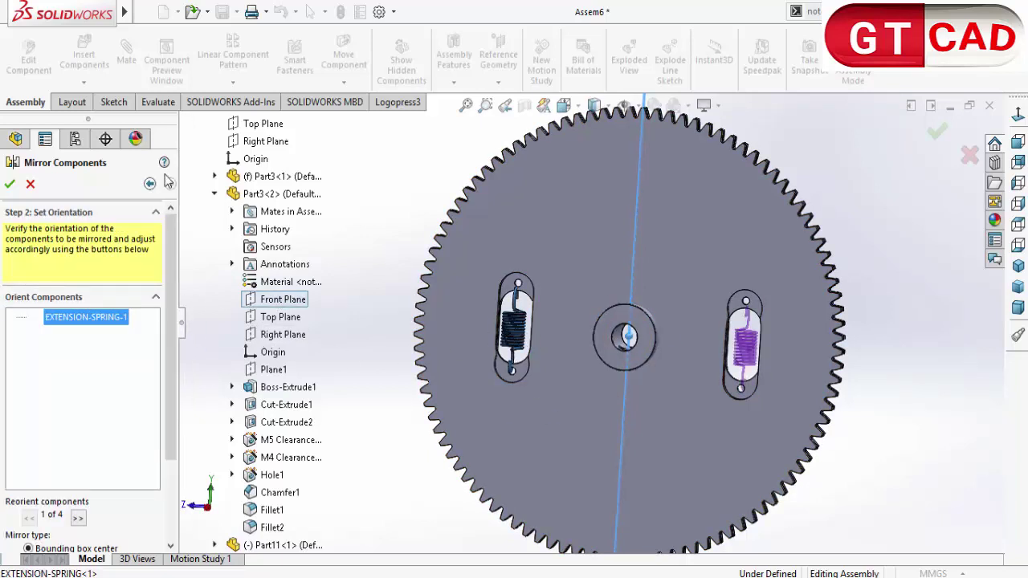
click(10, 184)
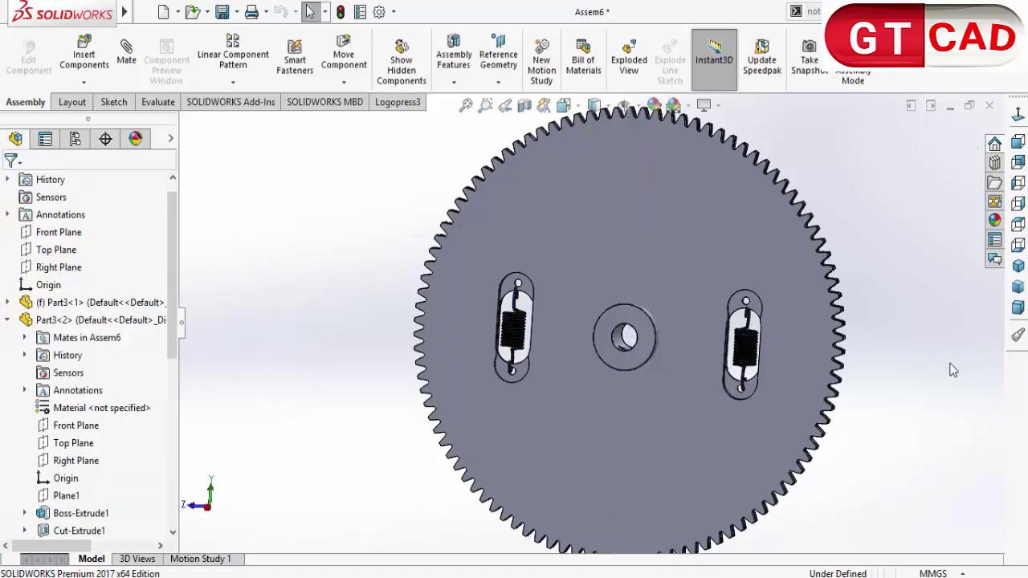
middle_drag(820, 387, 692, 414)
scroll(632, 342, up, 3)
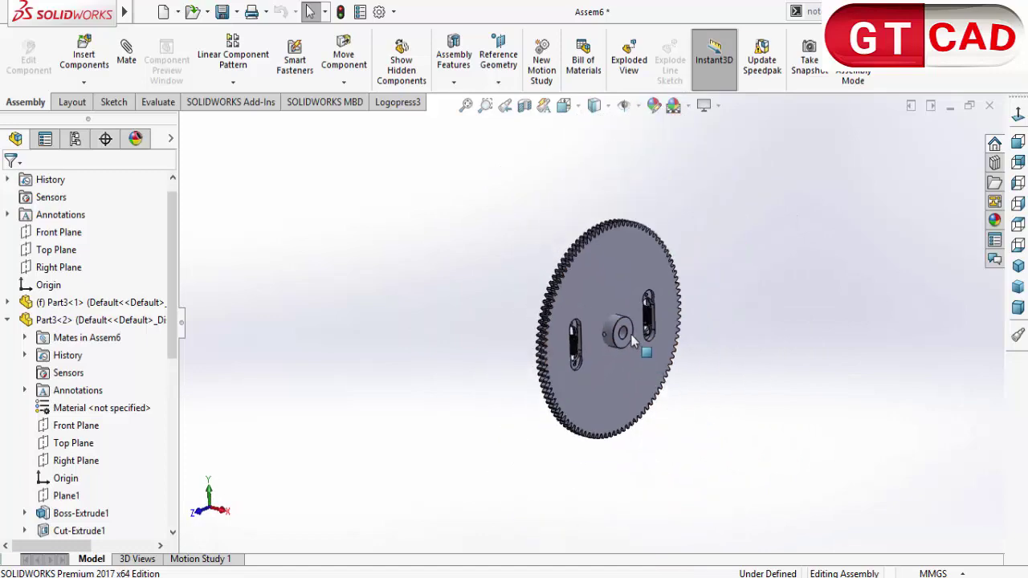
scroll(737, 340, down, 2)
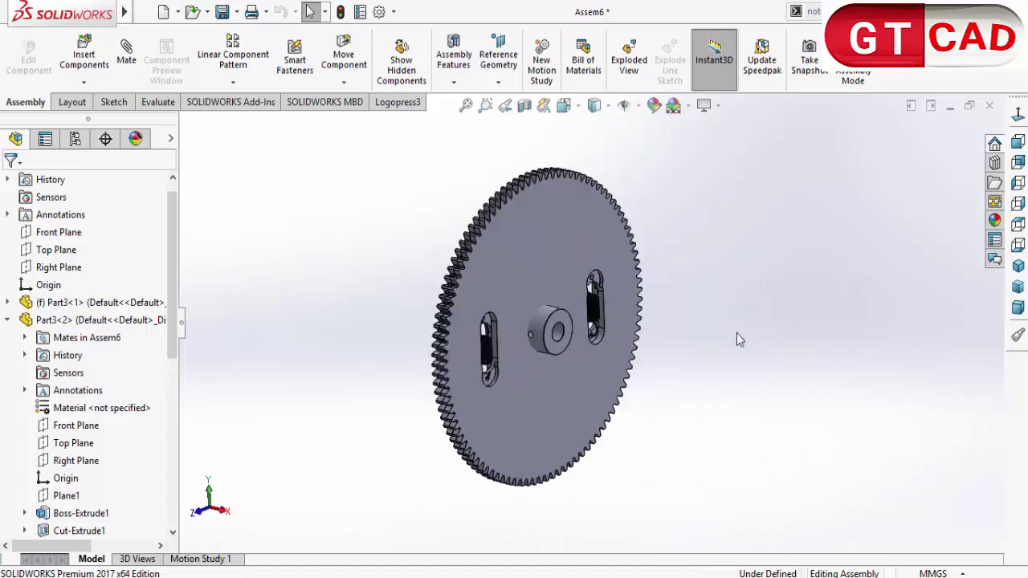
scroll(423, 292, down, 6)
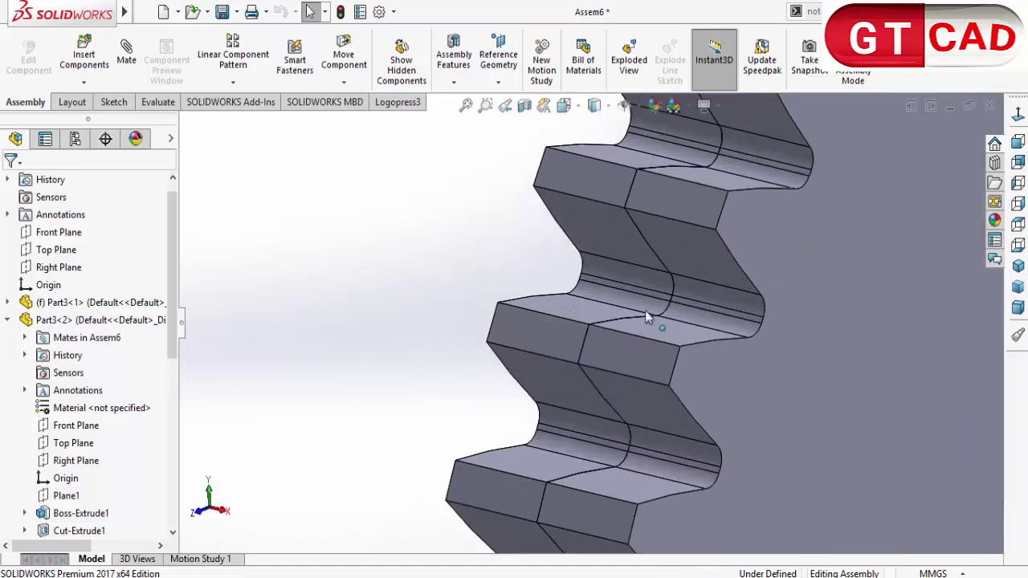
click(631, 385)
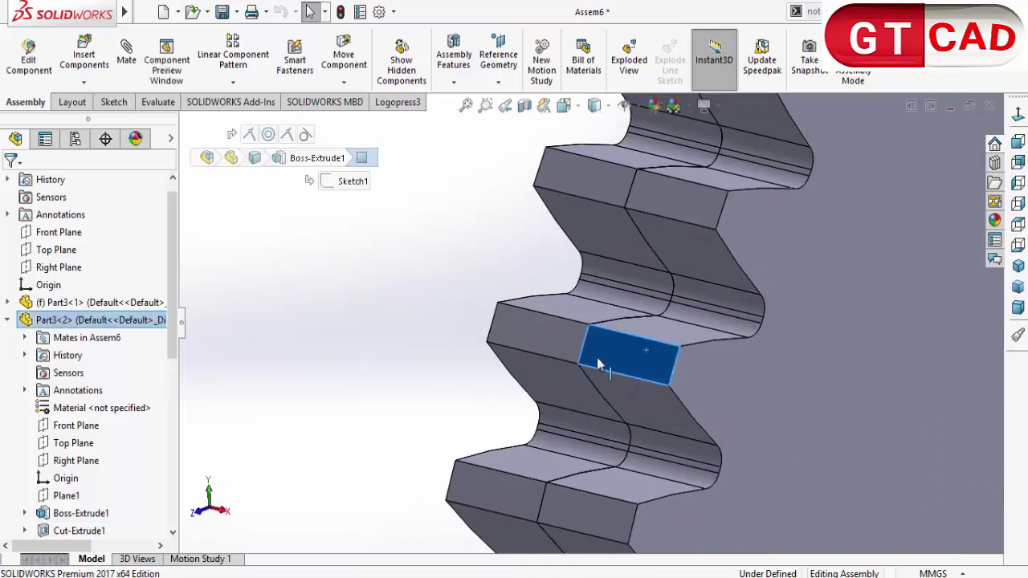
key(Escape)
scroll(634, 337, up, 8)
scroll(599, 319, down, 5)
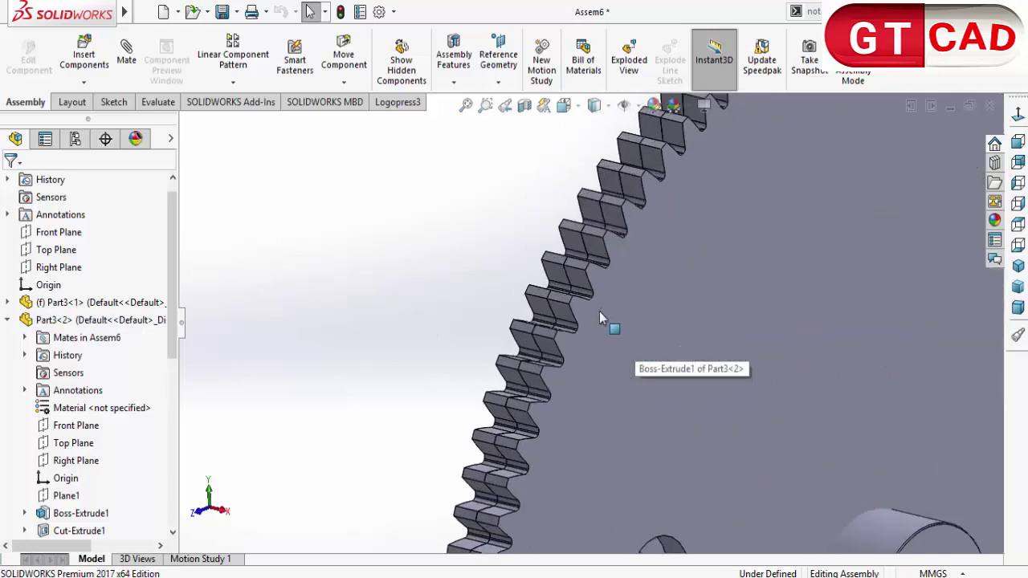
scroll(599, 319, up, 5)
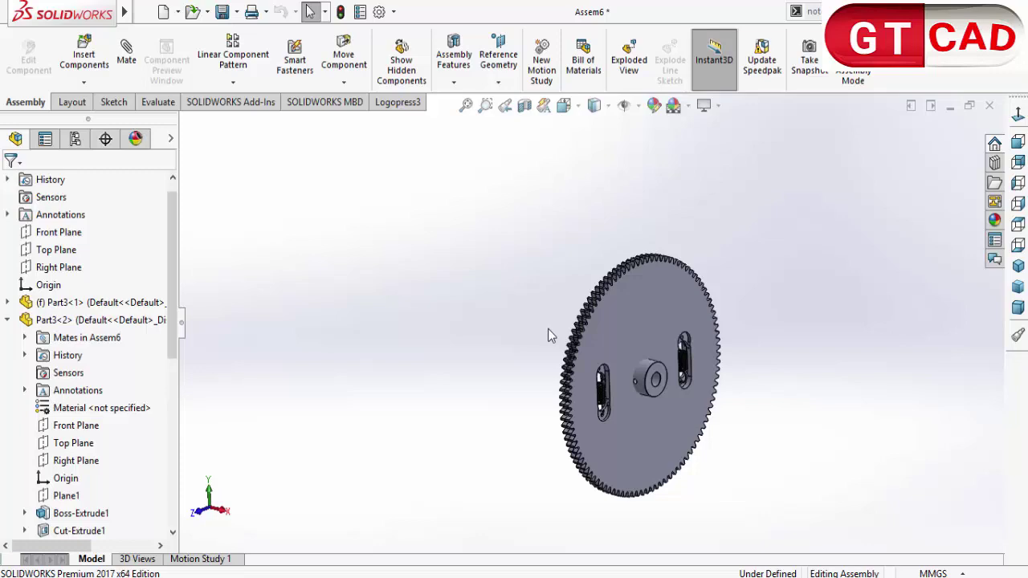
scroll(554, 336, down, 10)
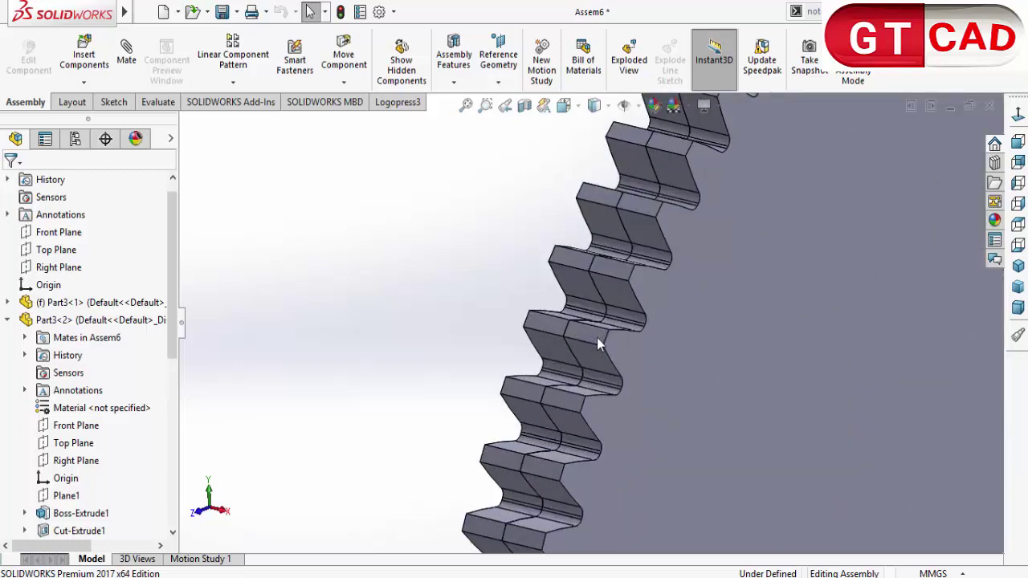
scroll(596, 344, up, 10)
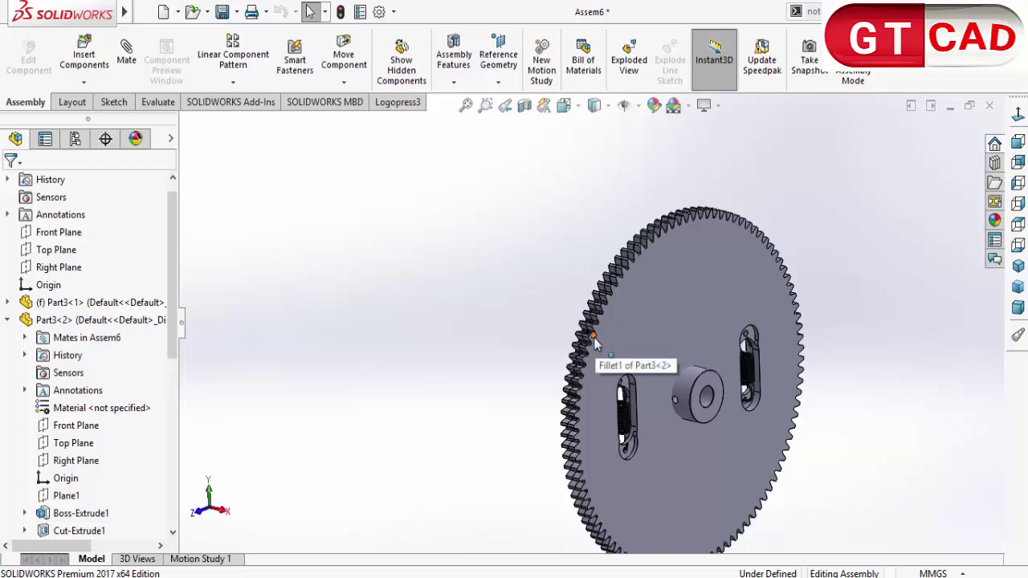
scroll(594, 341, down, 5)
scroll(464, 341, up, 5)
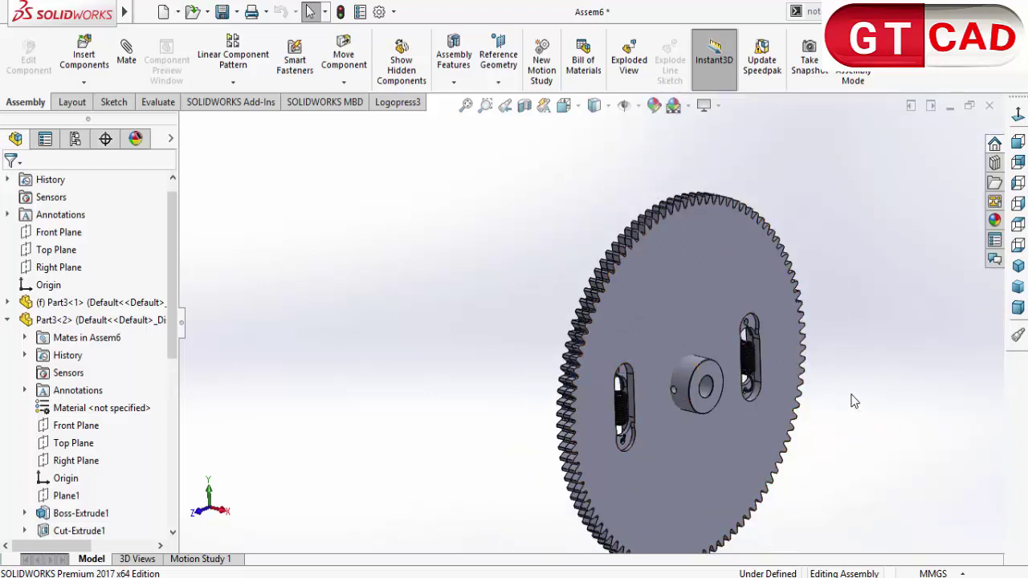
middle_drag(832, 408, 828, 367)
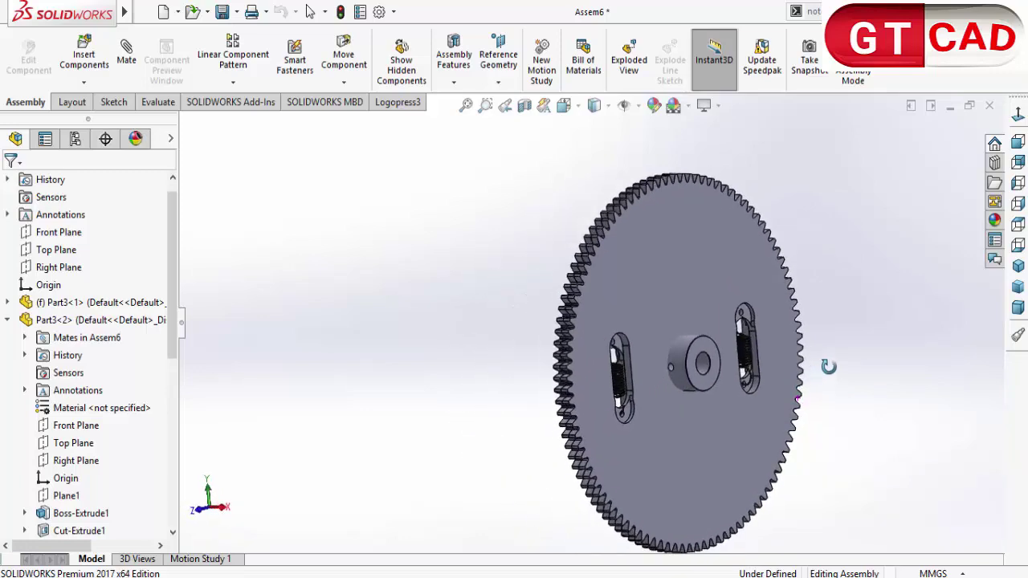
key(z)
key(z)
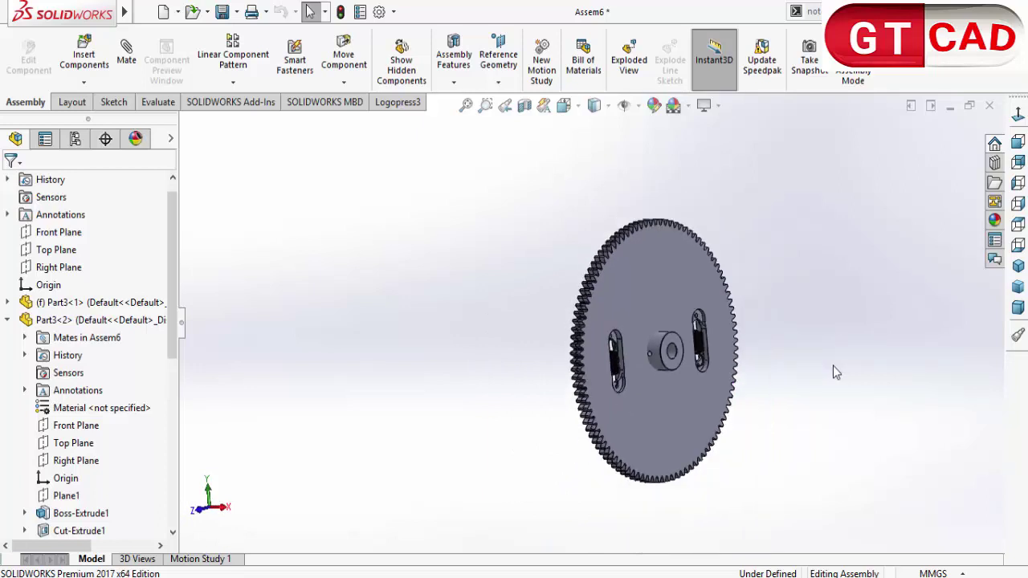